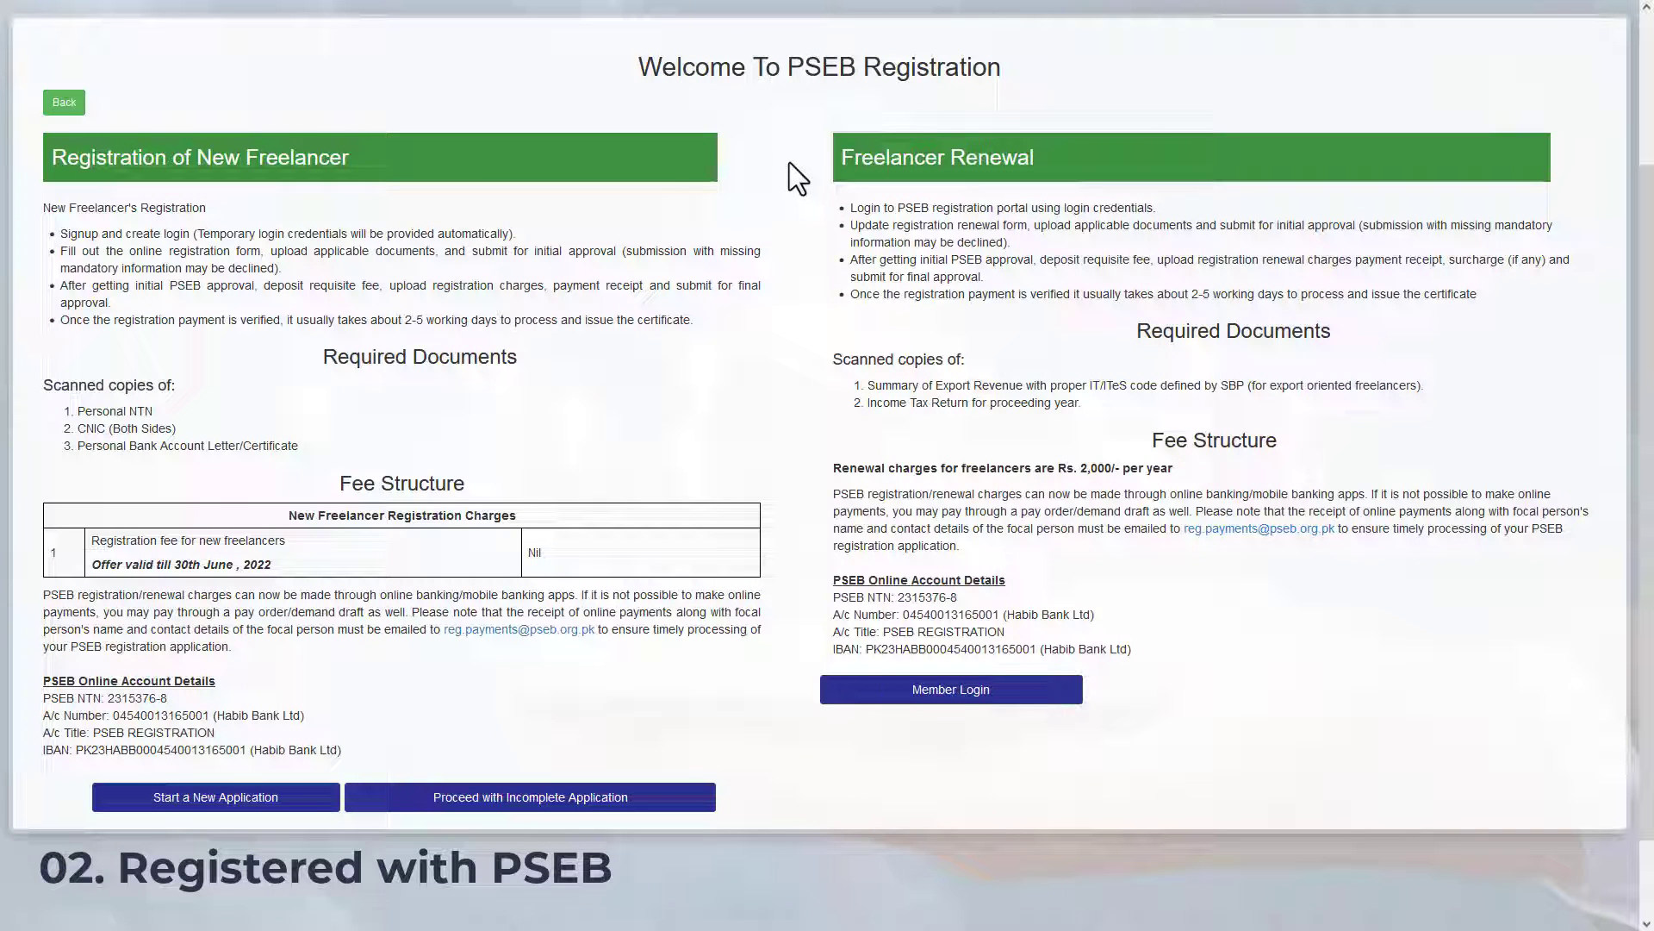
left_click_drag(788, 68, 858, 69)
left_click(777, 153)
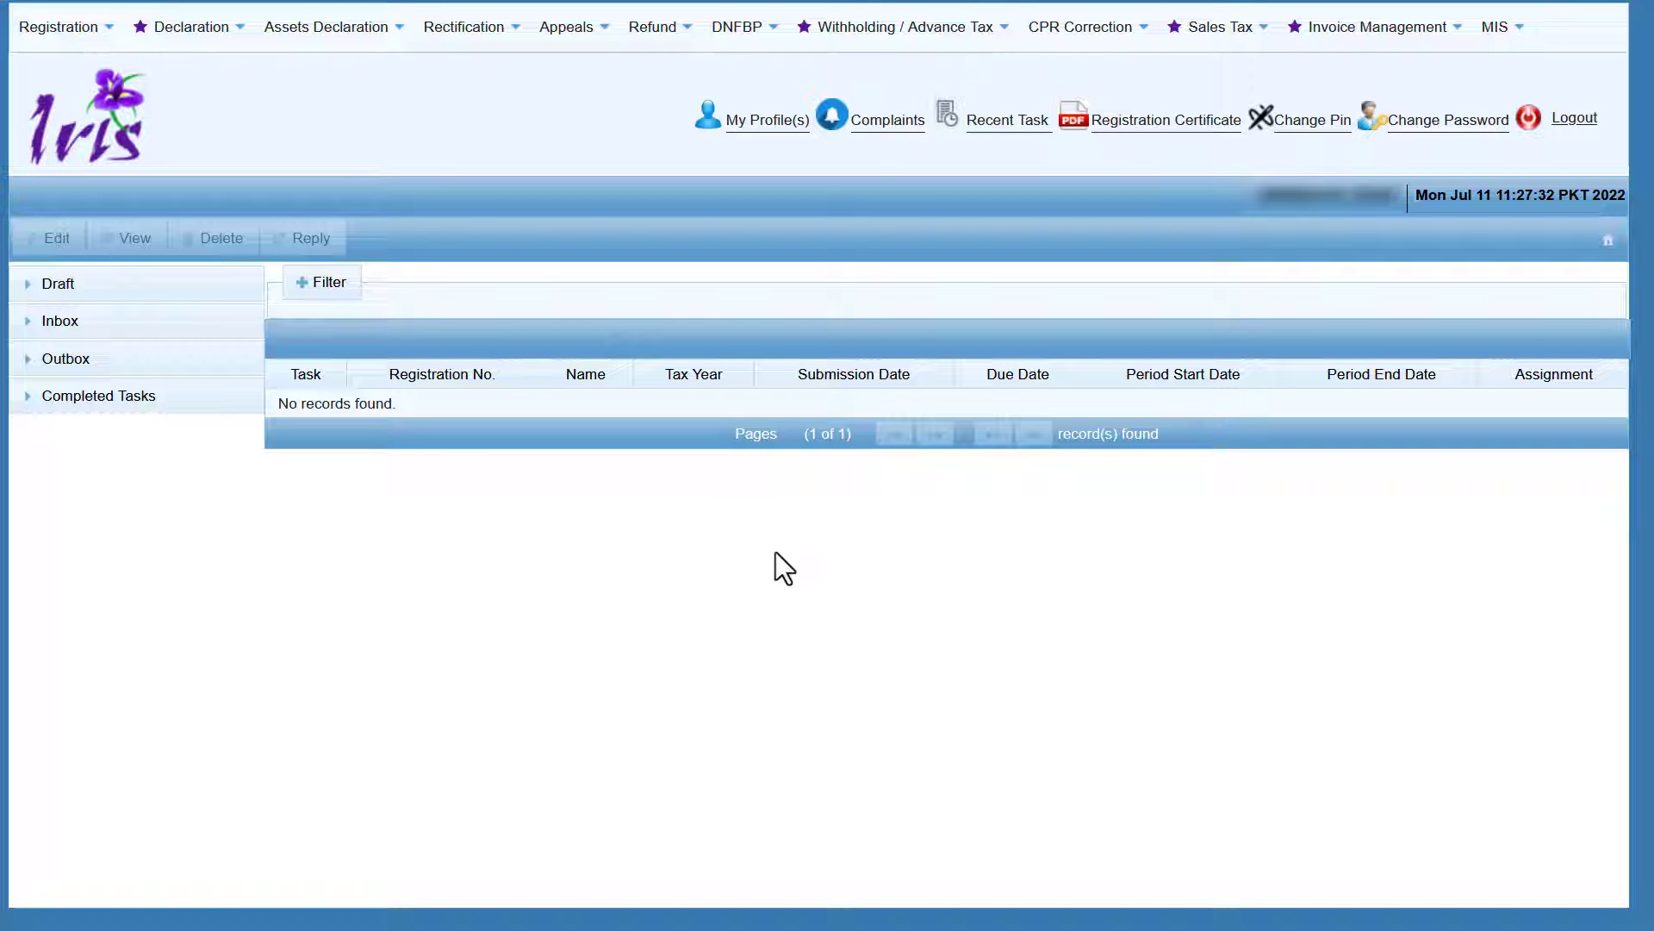
Start an original Normal Return (Ind/AOP/COY) declaration and select the 2022 tax period, 01-Jul-2021 to 30-Jun-2022.
left_click(222, 38)
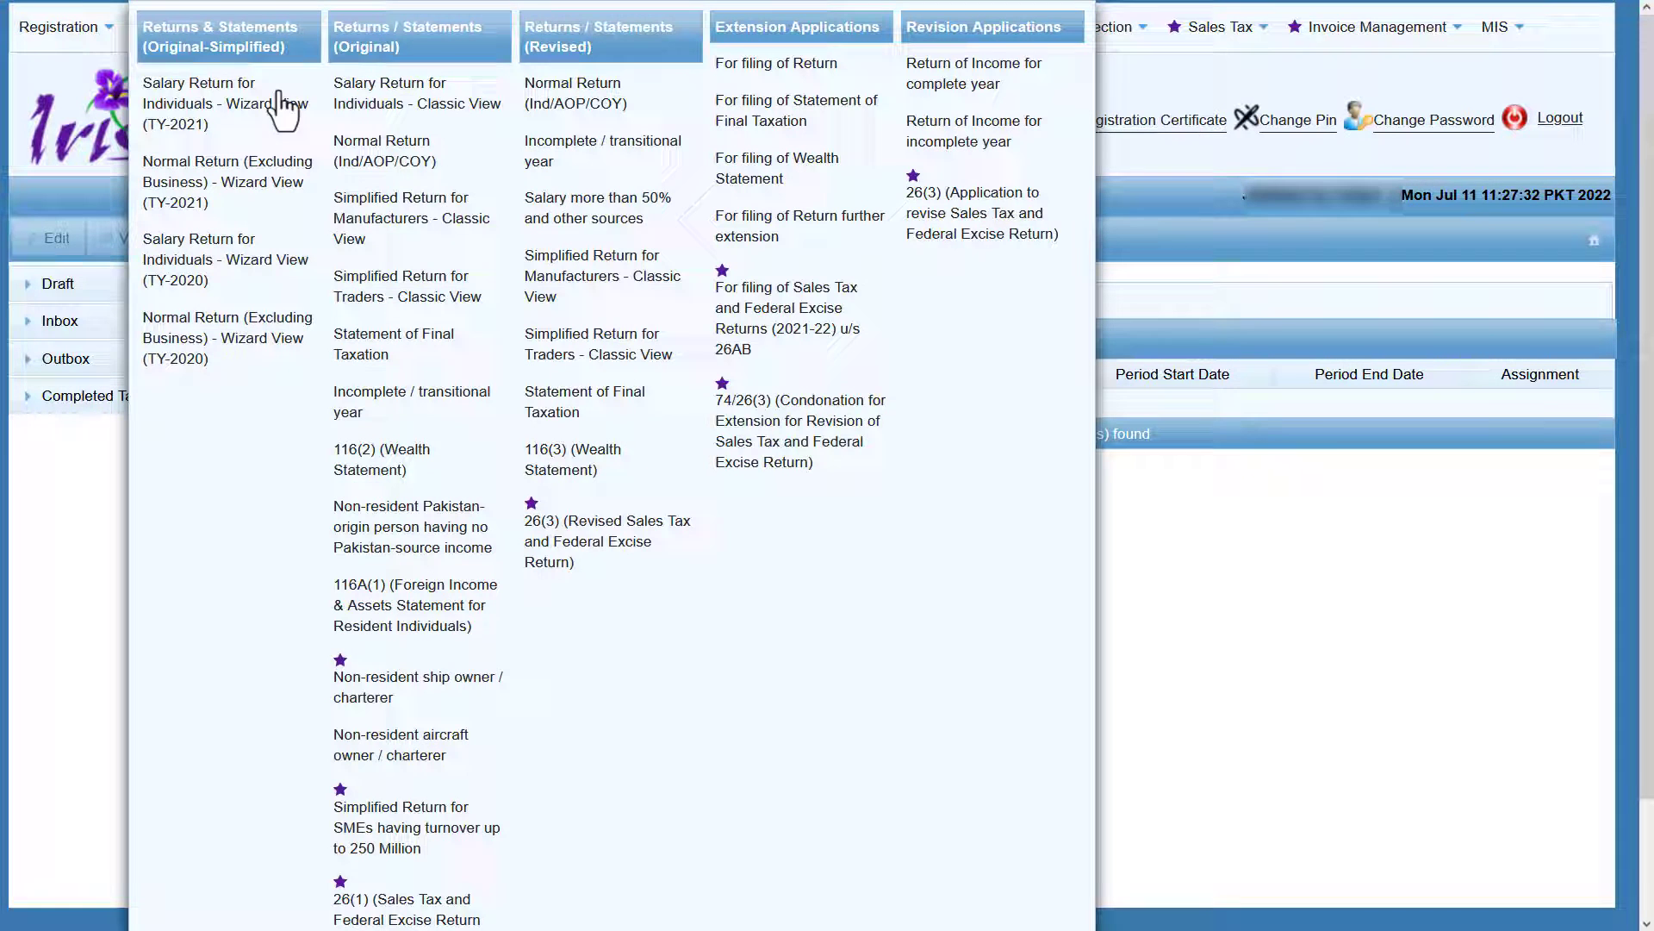
left_click(461, 170)
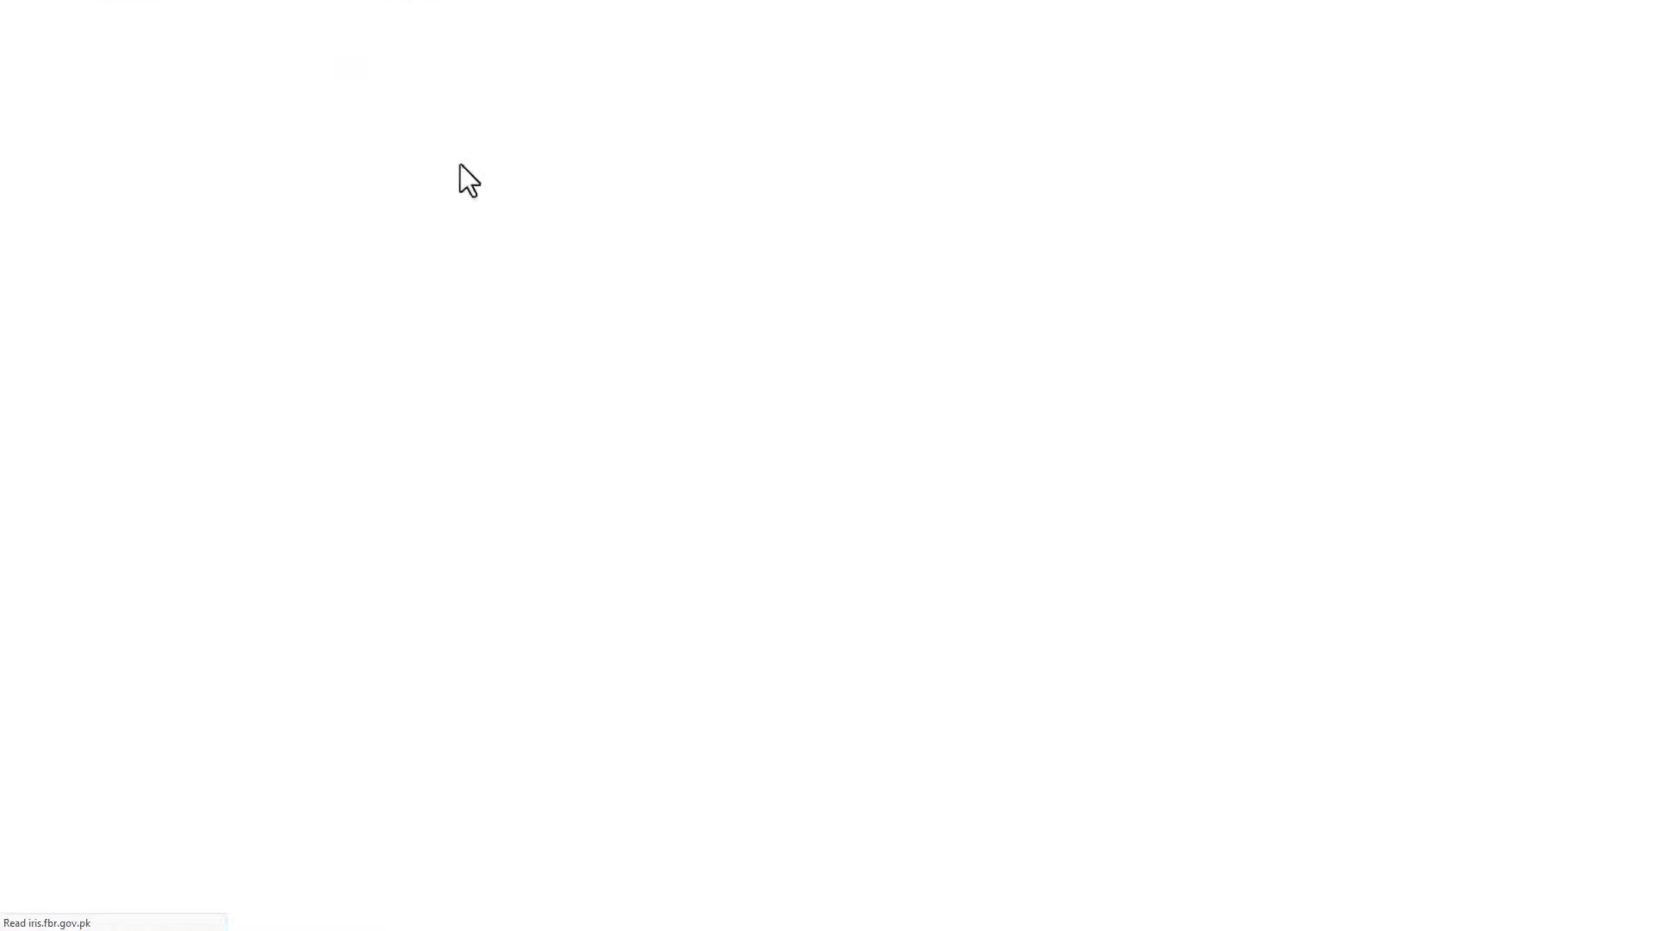
type("22")
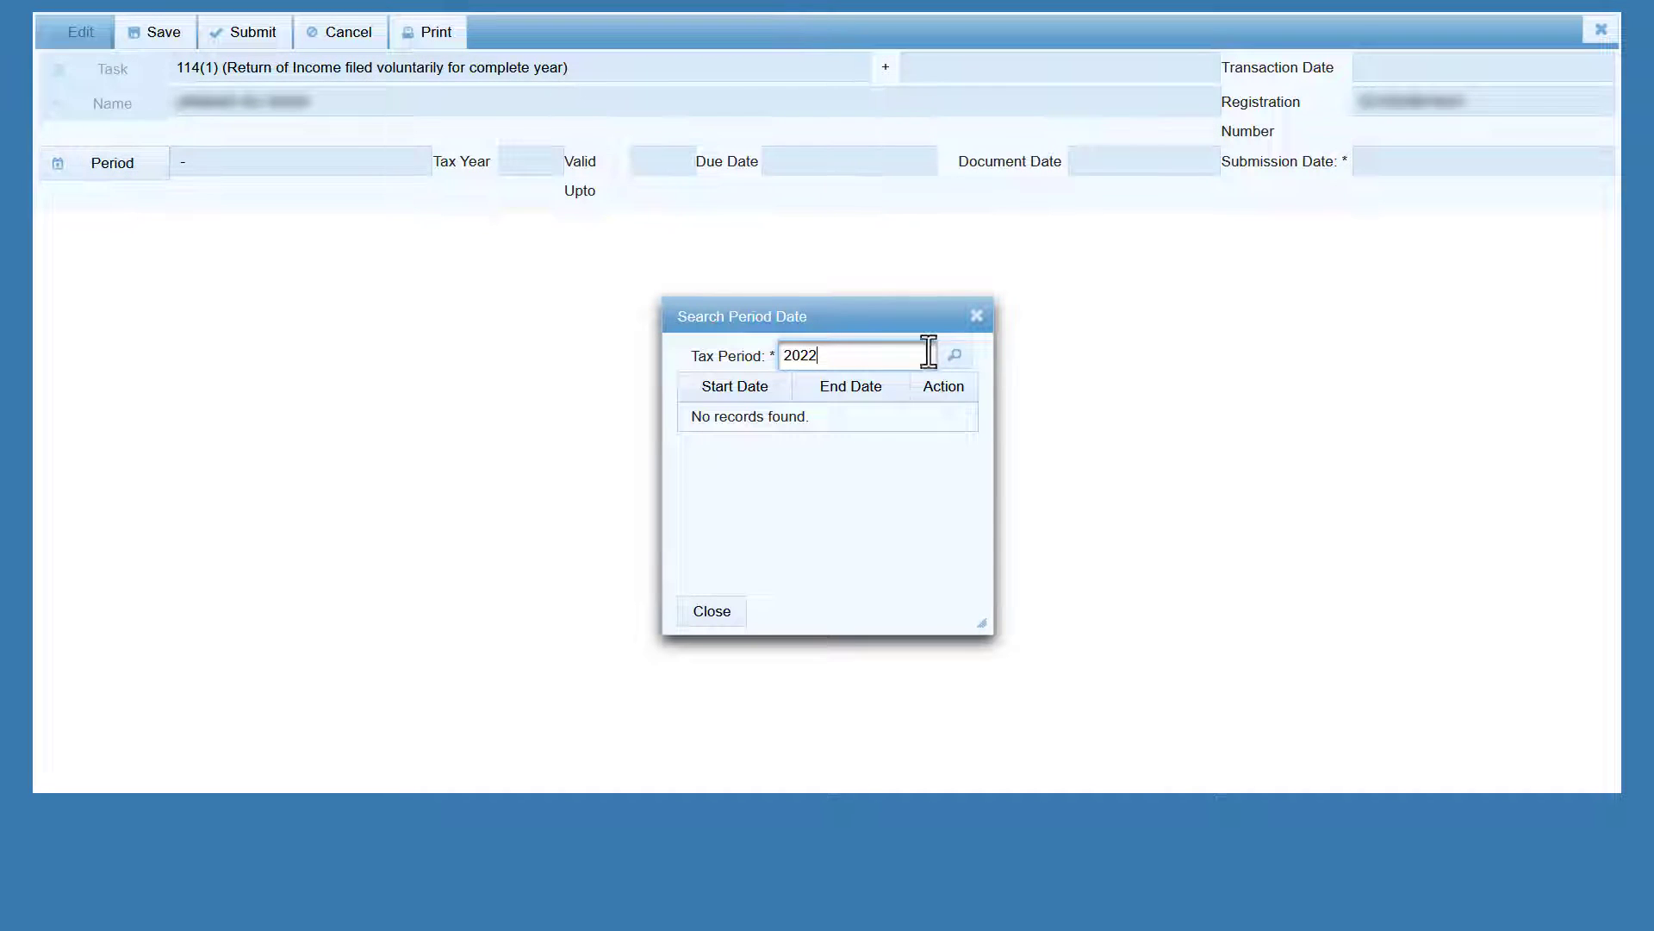
left_click(955, 355)
left_click(944, 417)
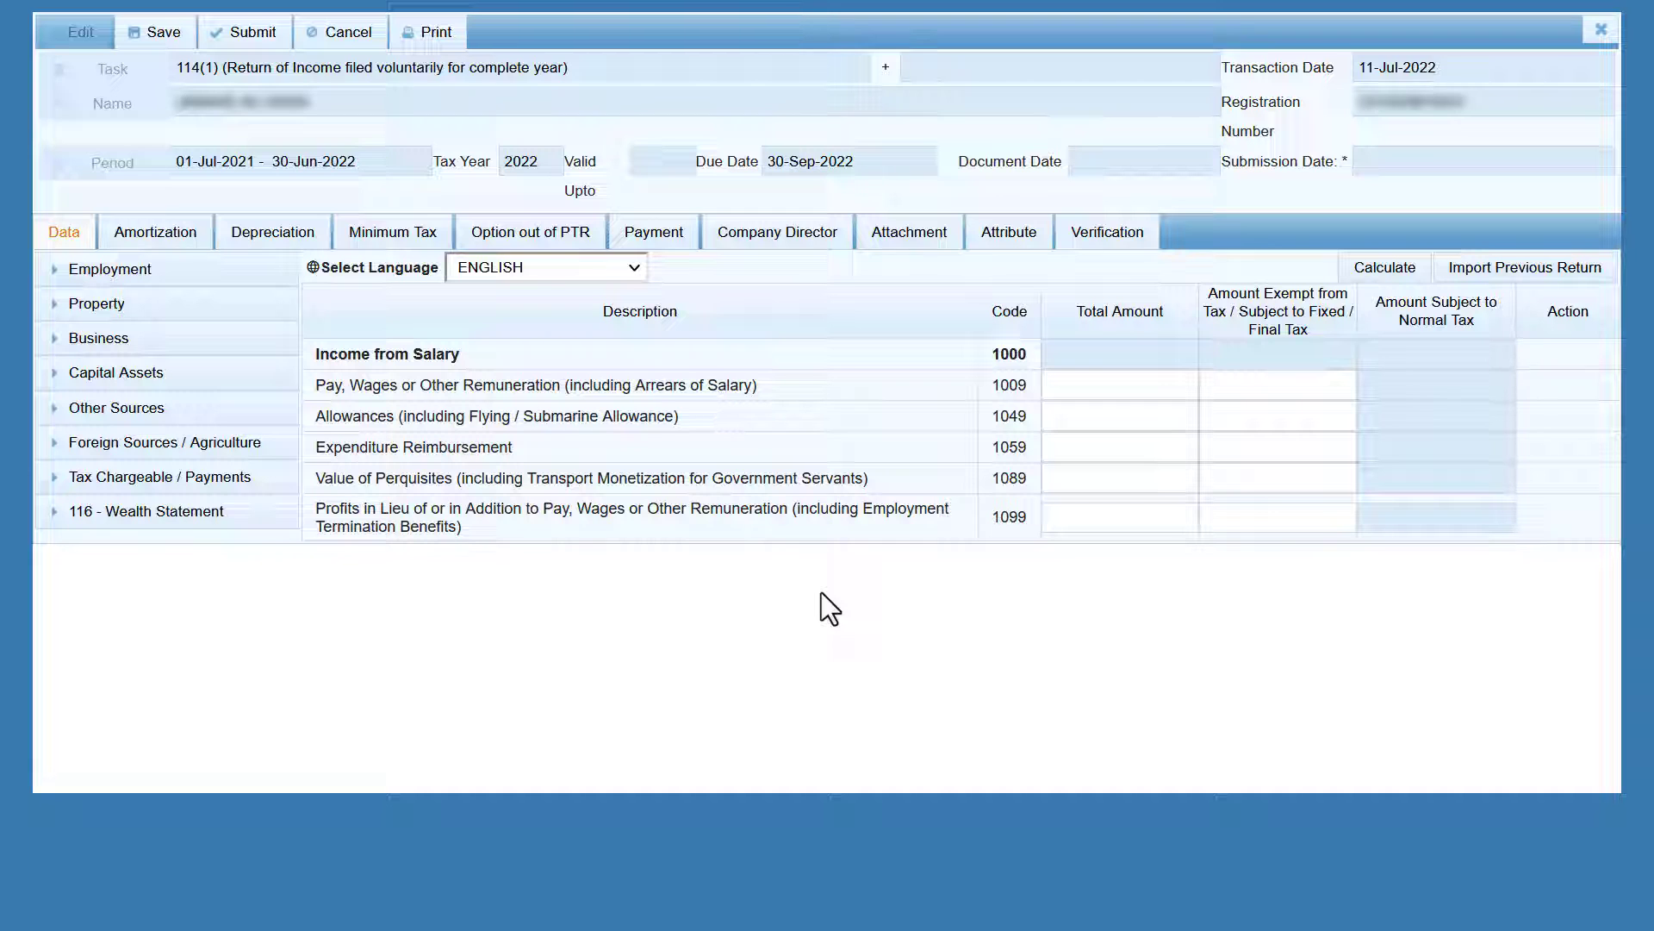
Enter 1,000,000 as the total Foreign Salary Income under Foreign Sources and calculate the return.
left_click(160, 447)
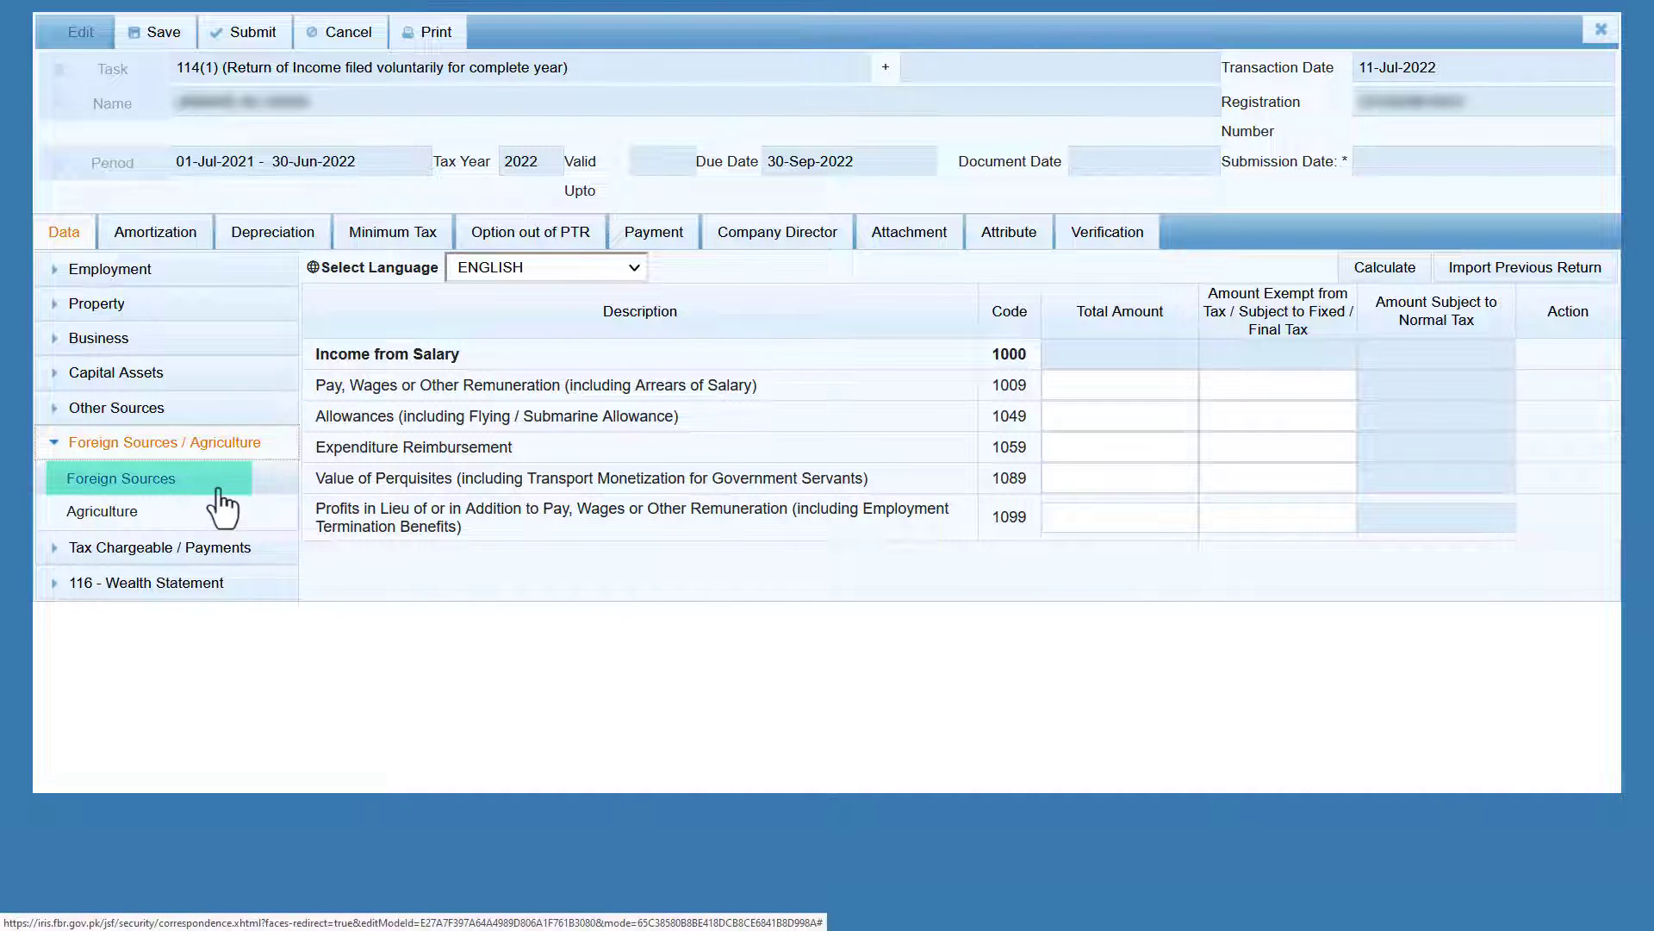
left_click(221, 487)
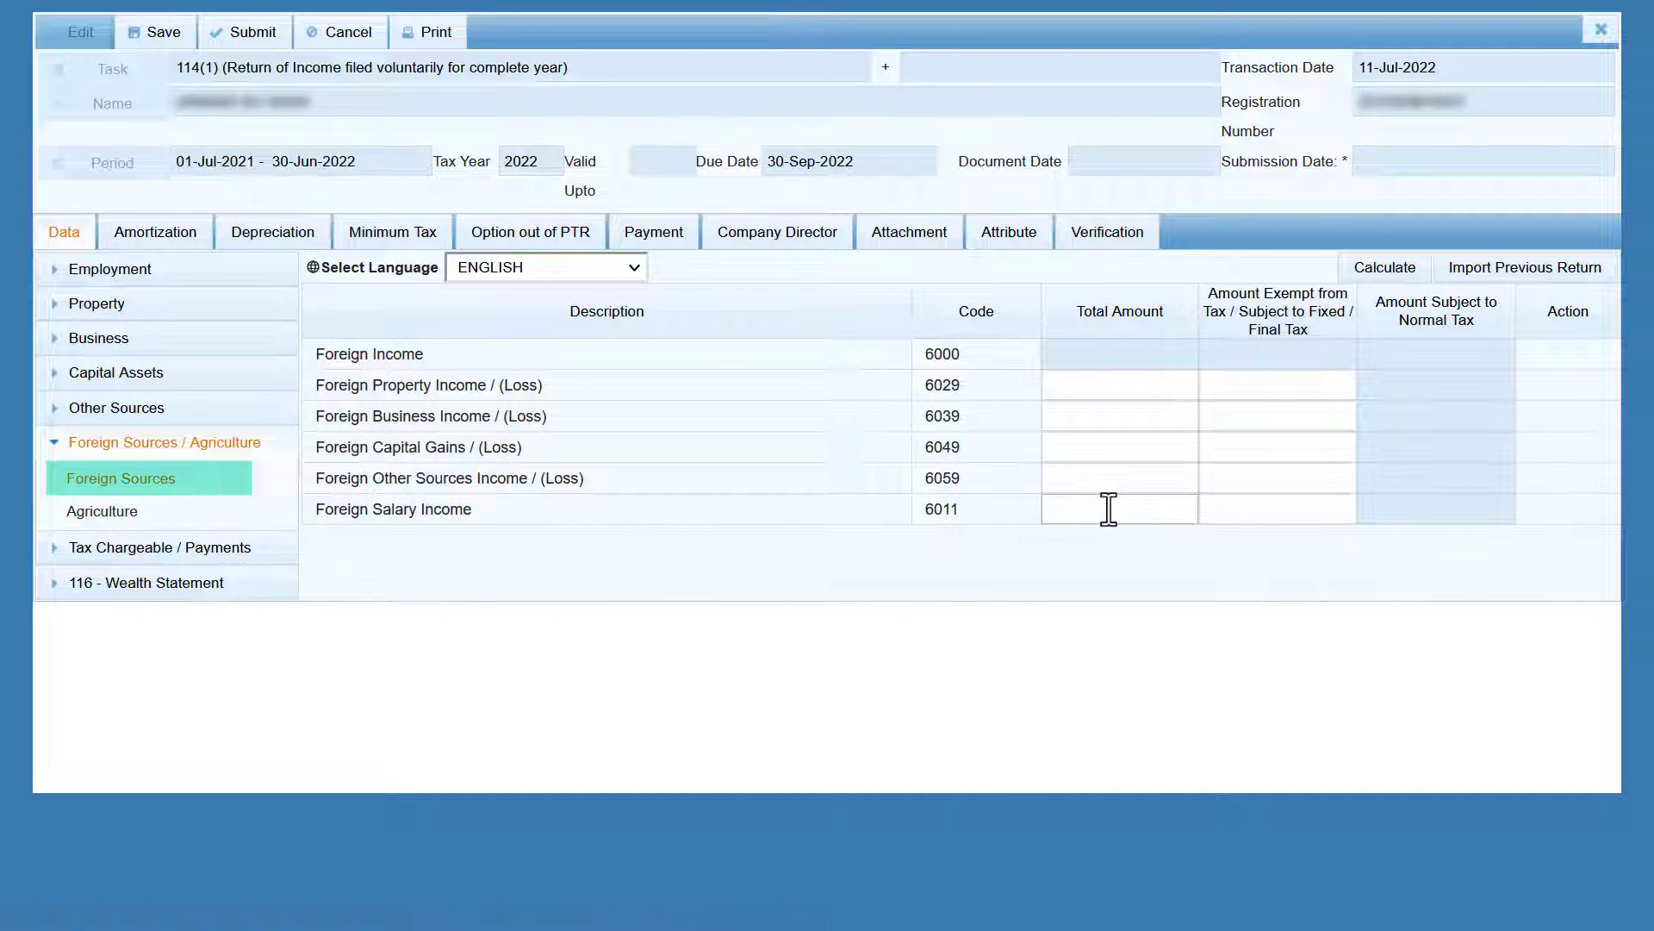
left_click(1110, 509)
type("1000000")
left_click(929, 572)
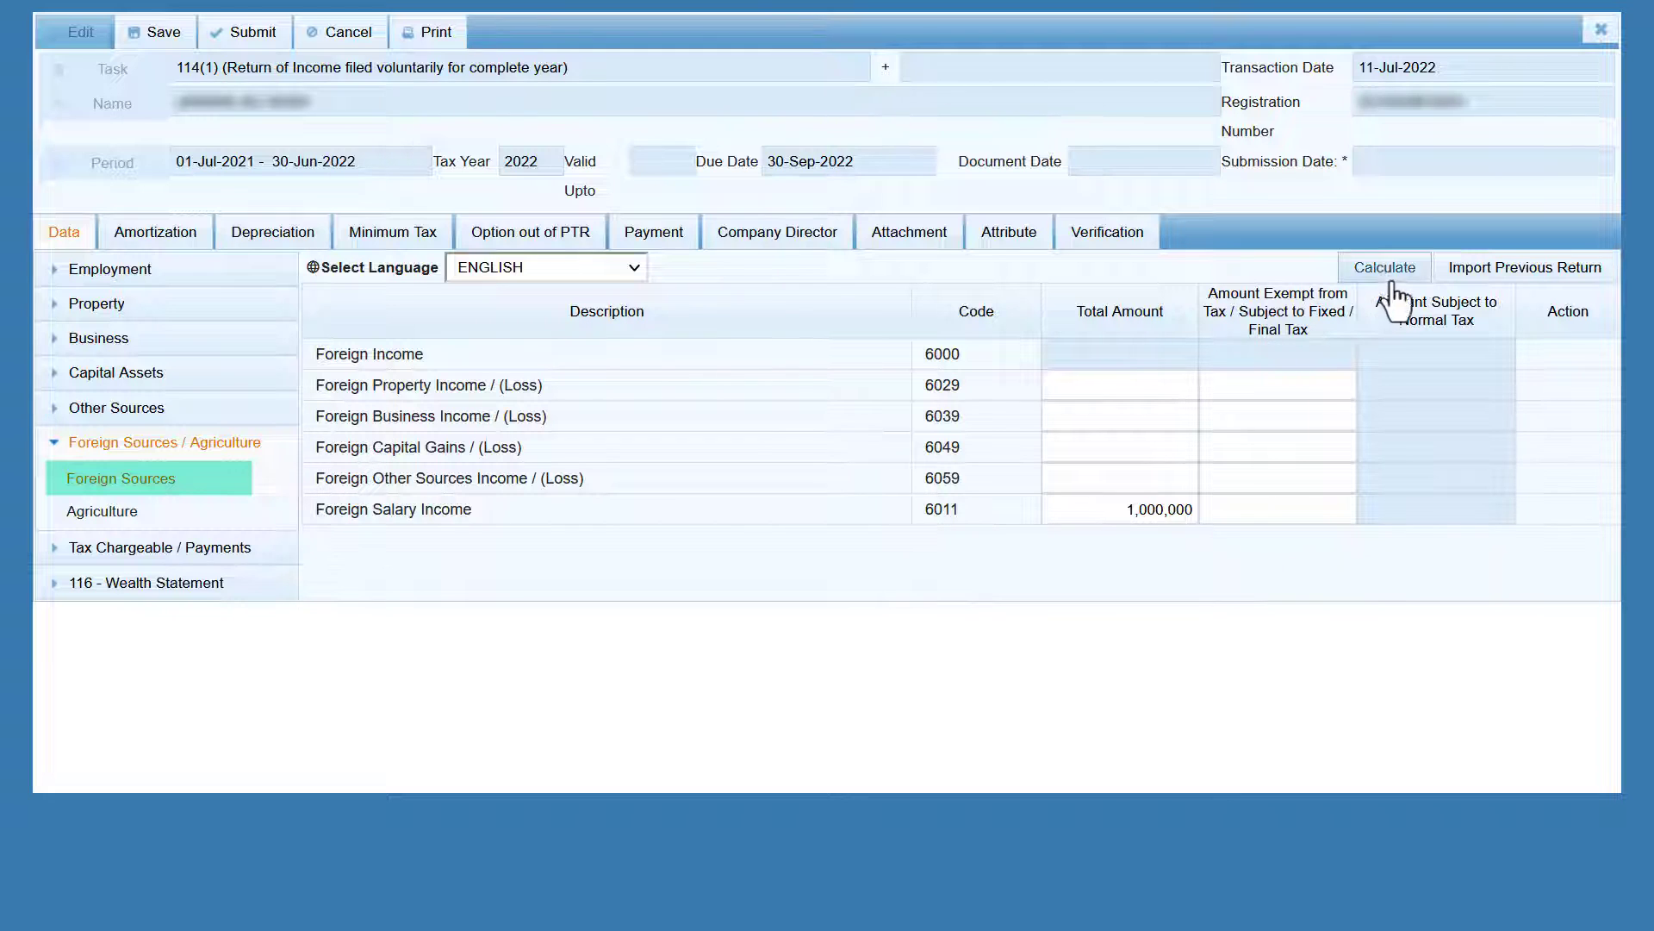
left_click(1387, 274)
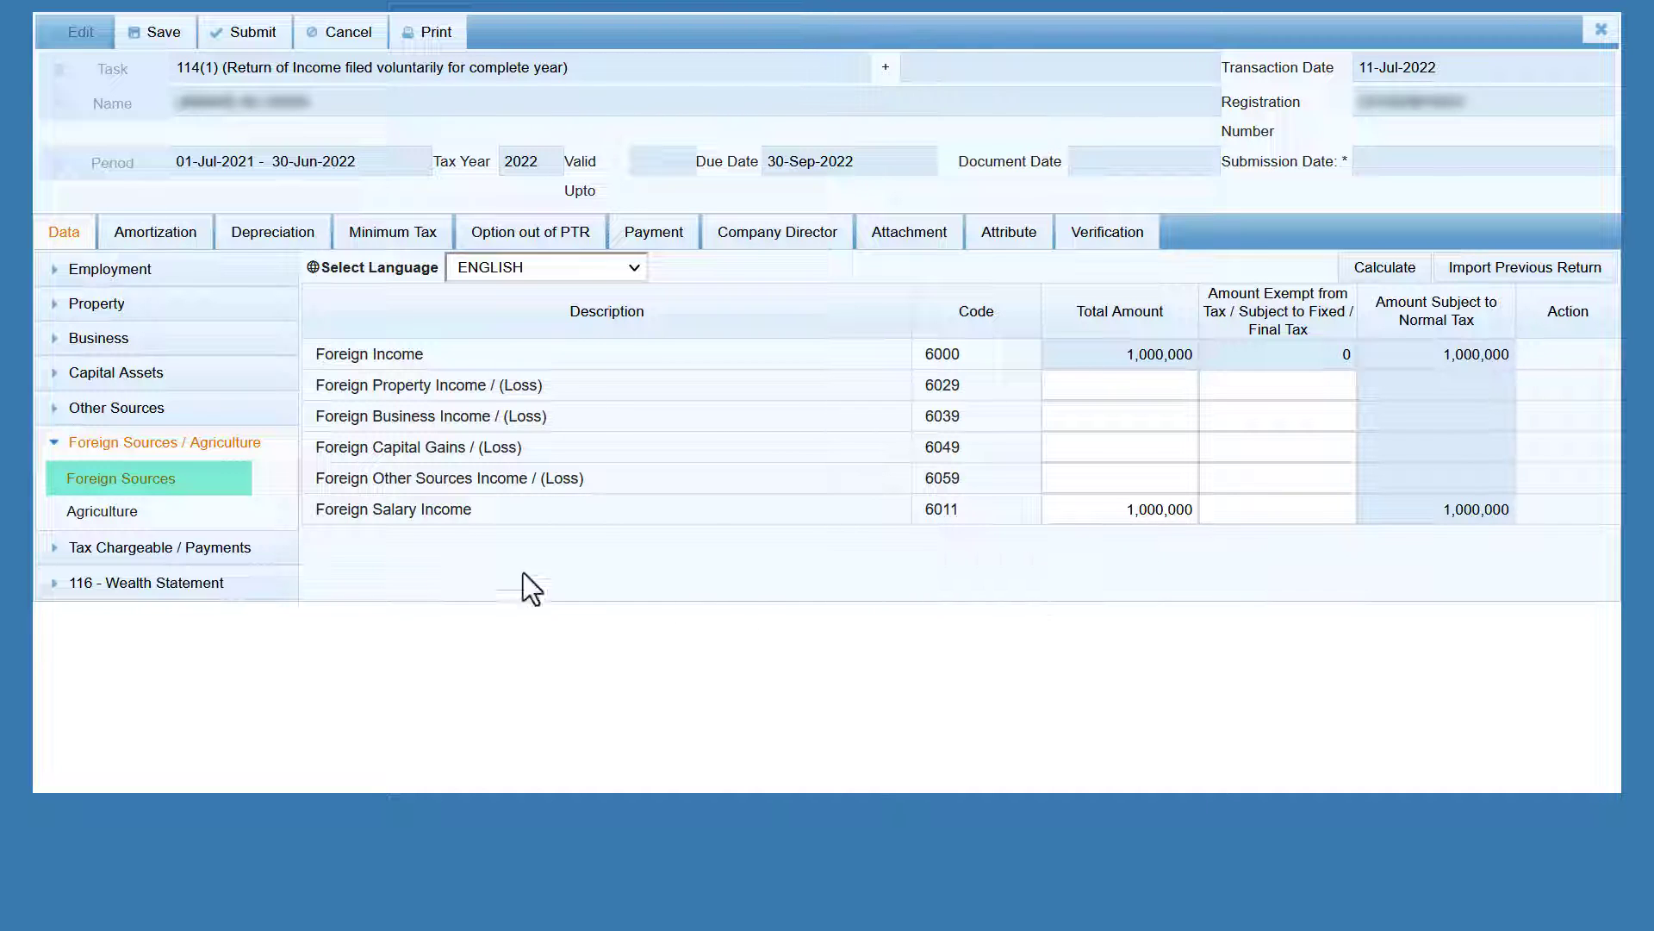
In the Final / Fixed / Minimum tax section, enter 1,000,000 as the receipts for Export Proceeds u/s 154(1) @1%.
left_click(62, 548)
left_click(53, 442)
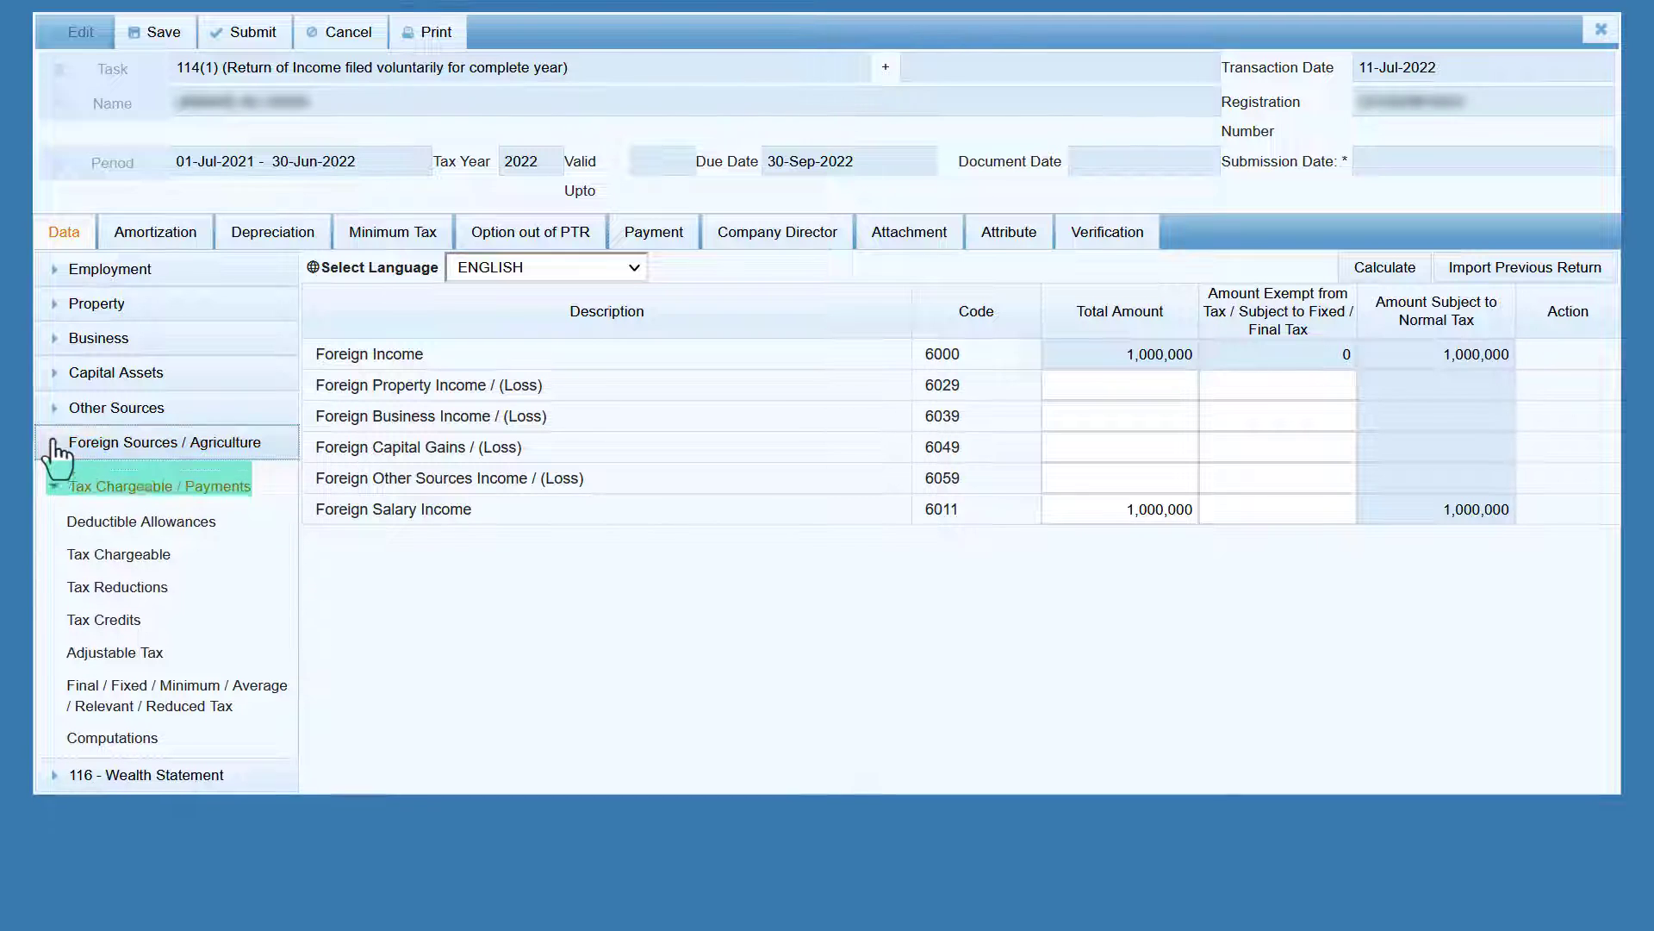
left_click(262, 683)
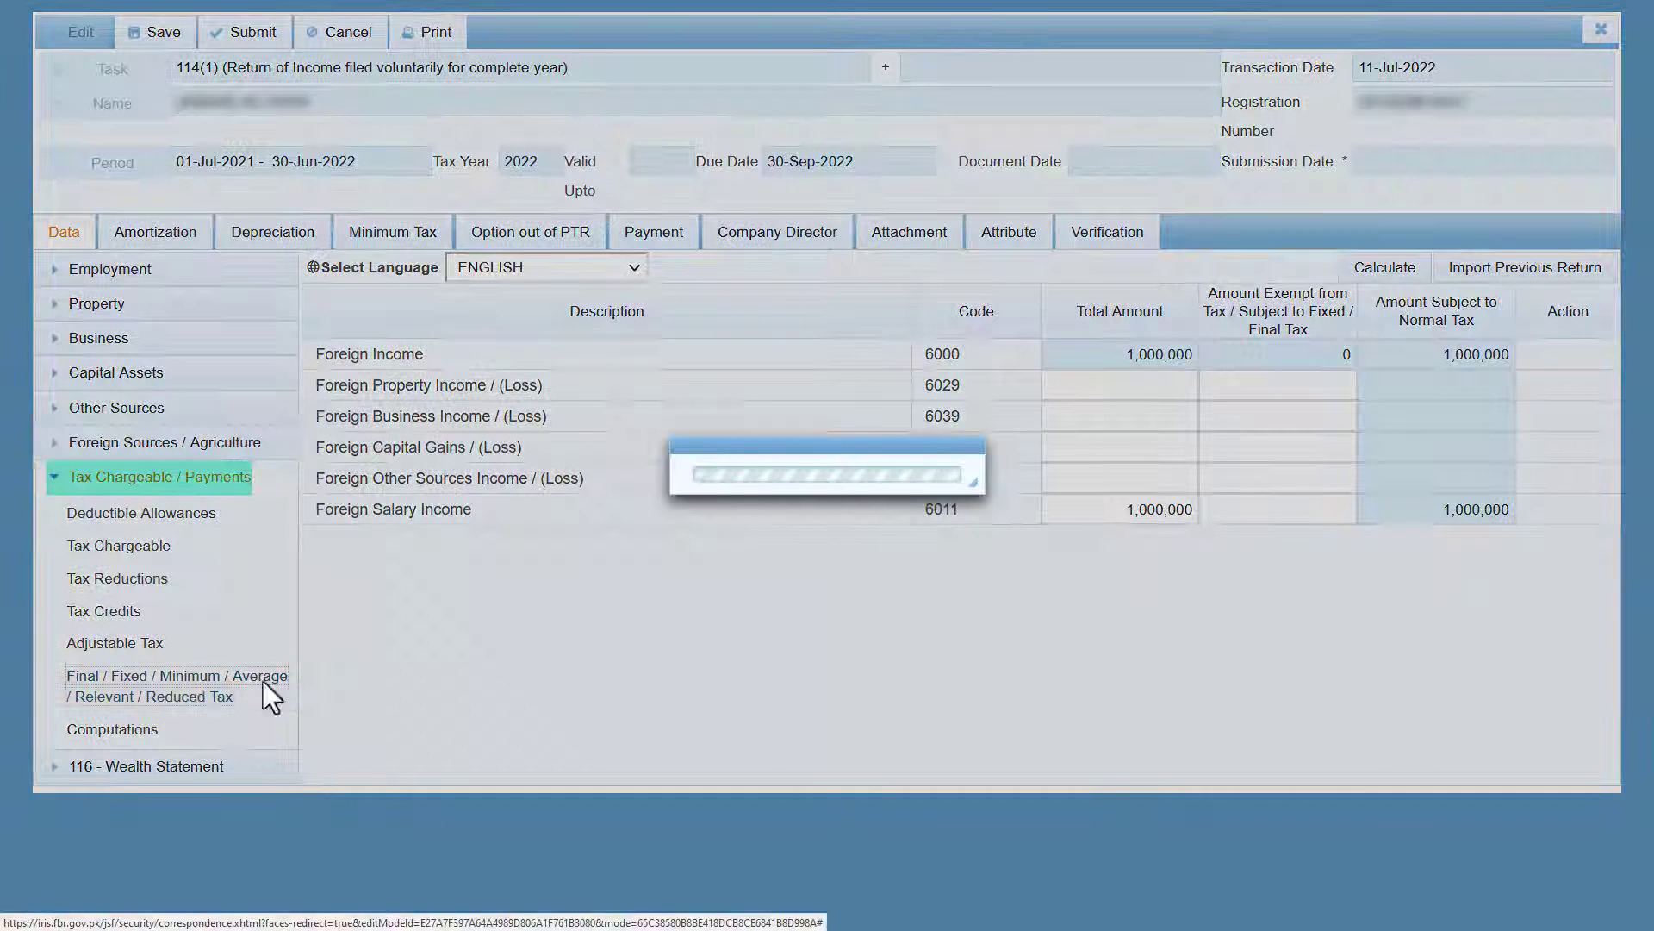
scroll(872, 688, "down", 5)
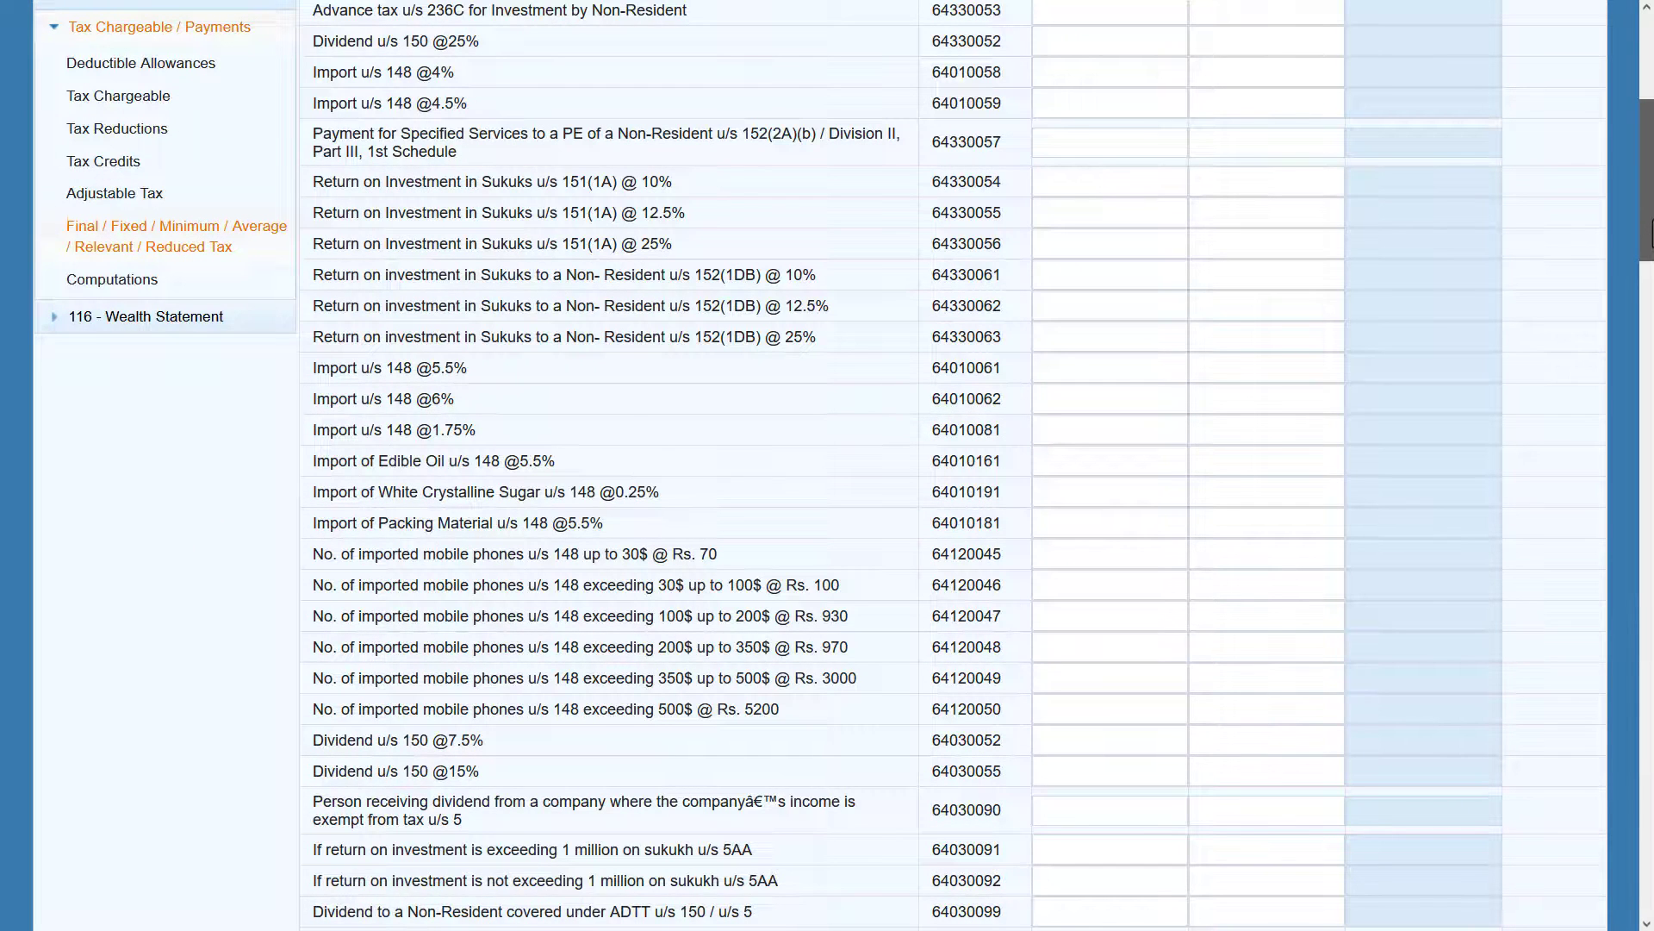
left_click_drag(1650, 233, 1650, 613)
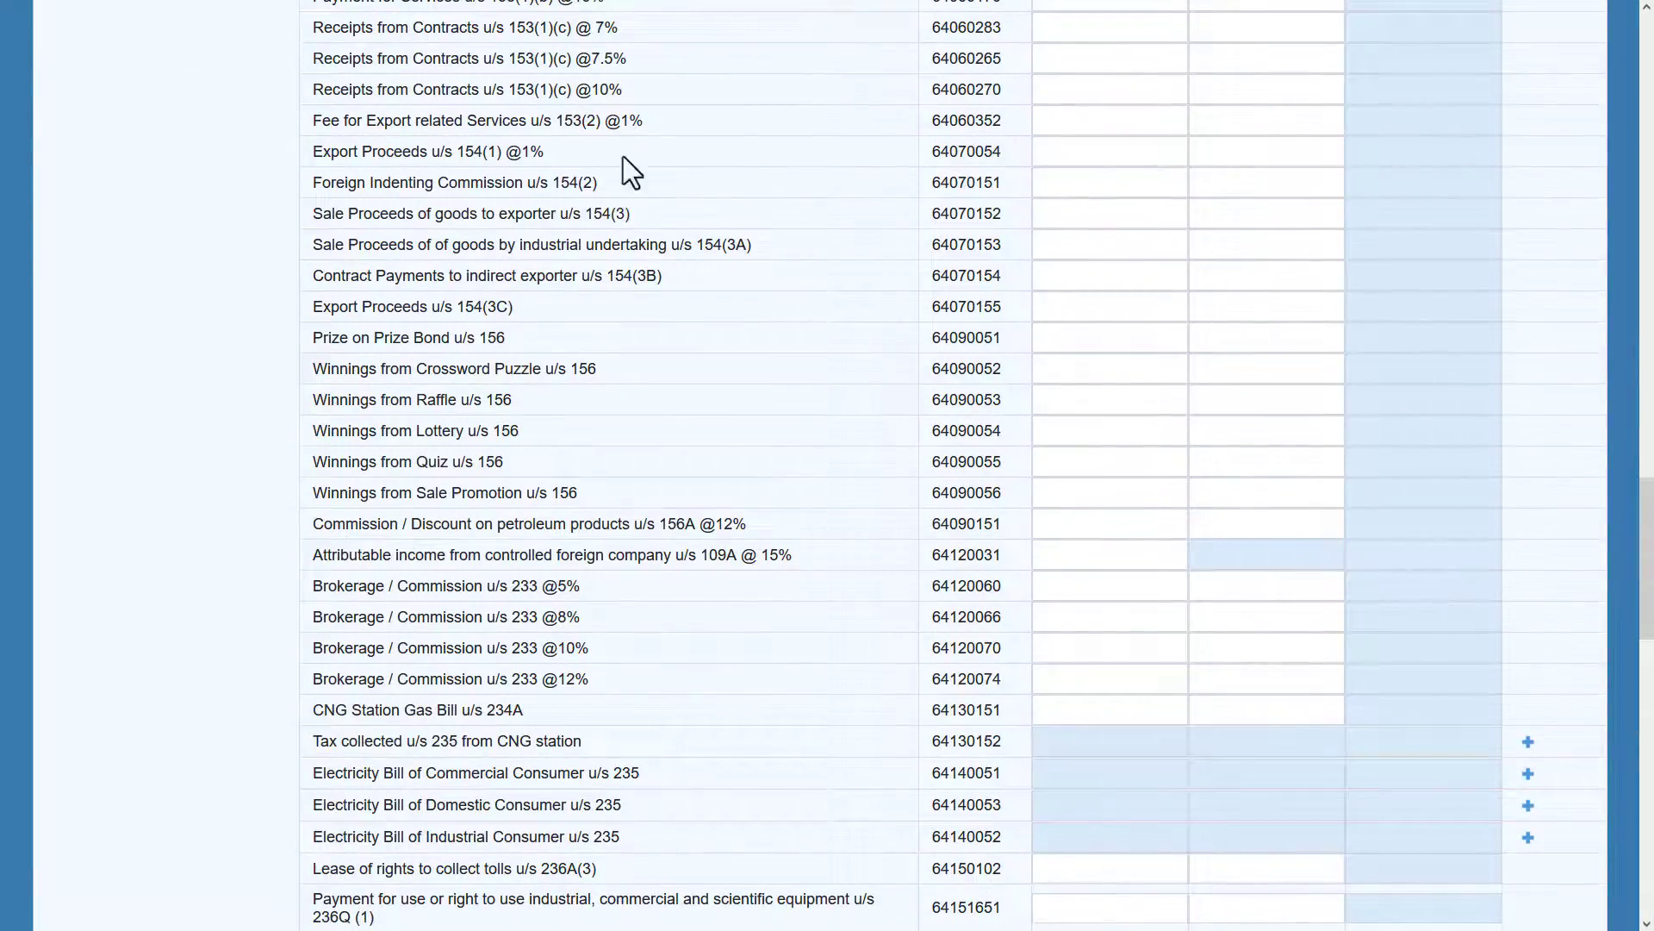
scroll(623, 163, "up", 3)
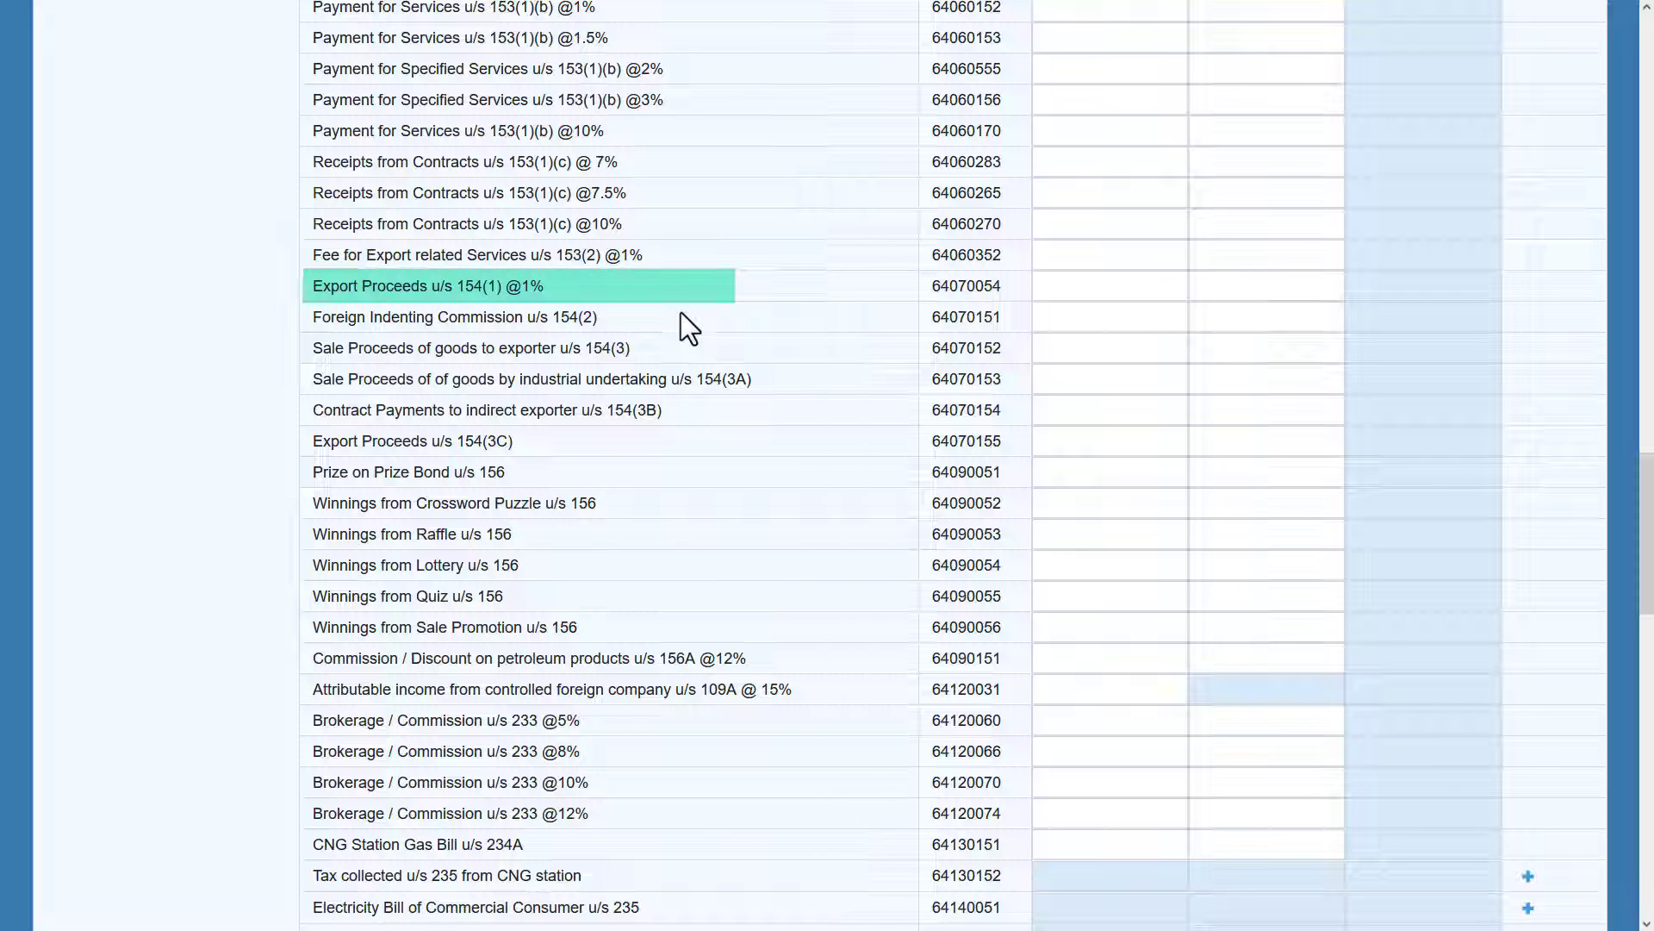
left_click(1109, 285)
type("1")
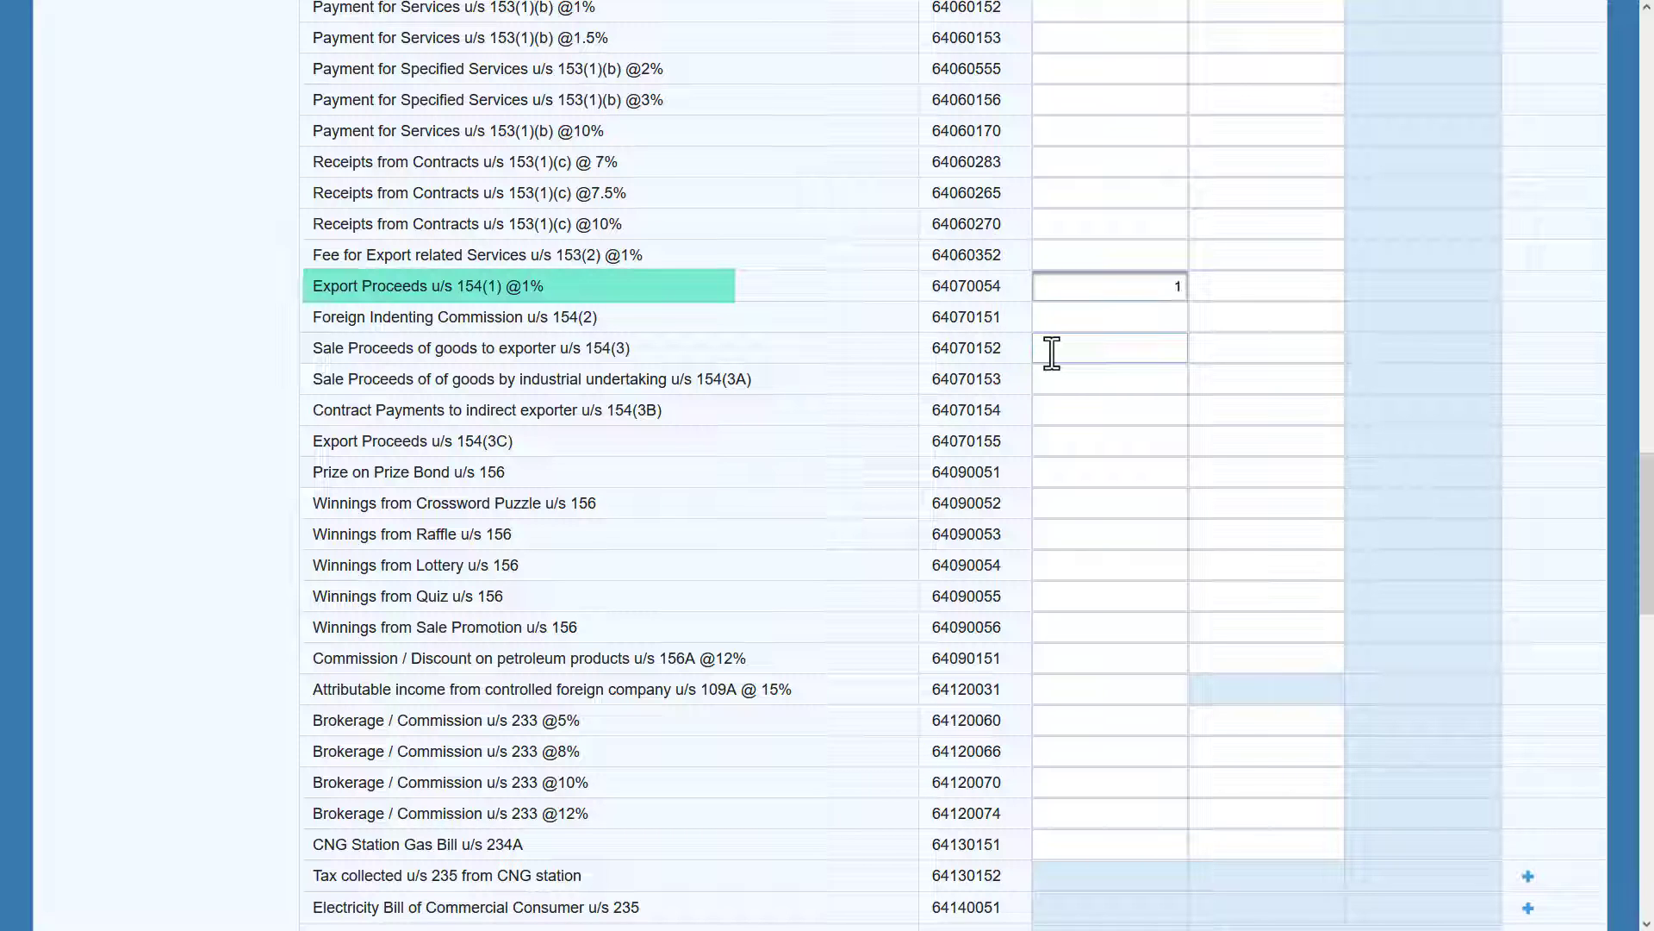
type("000000")
key("Tab")
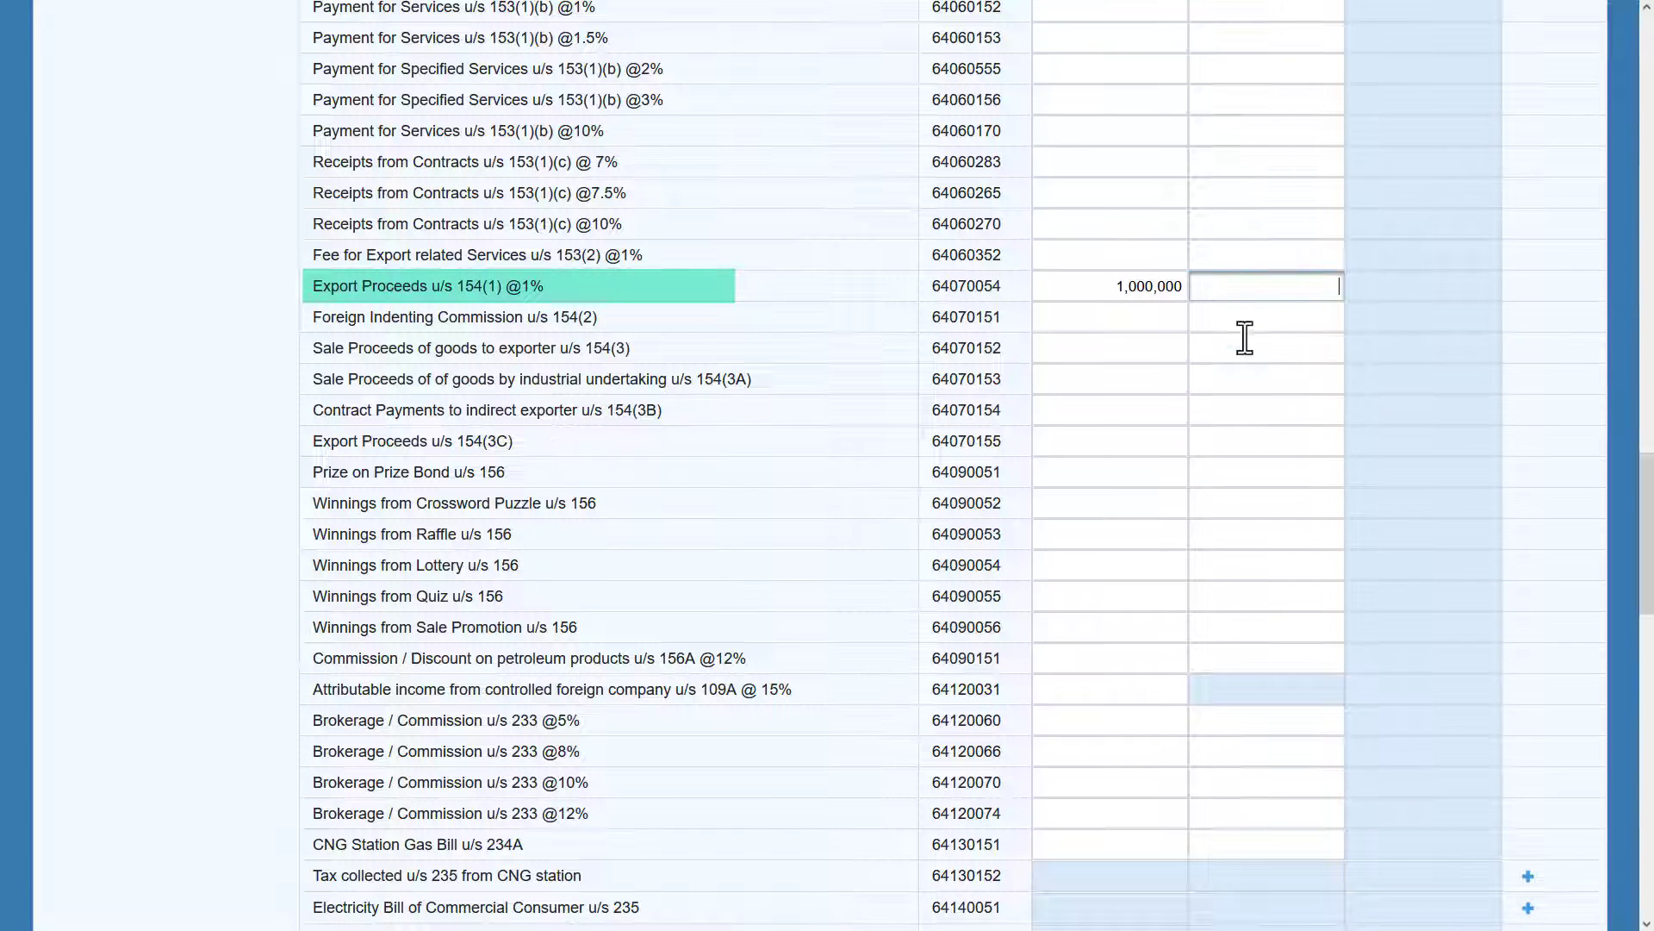
Enter 10,000 as the tax collected on Export Proceeds u/s 154(1) @1% and recalculate the return.
type("10000")
left_click(1264, 353)
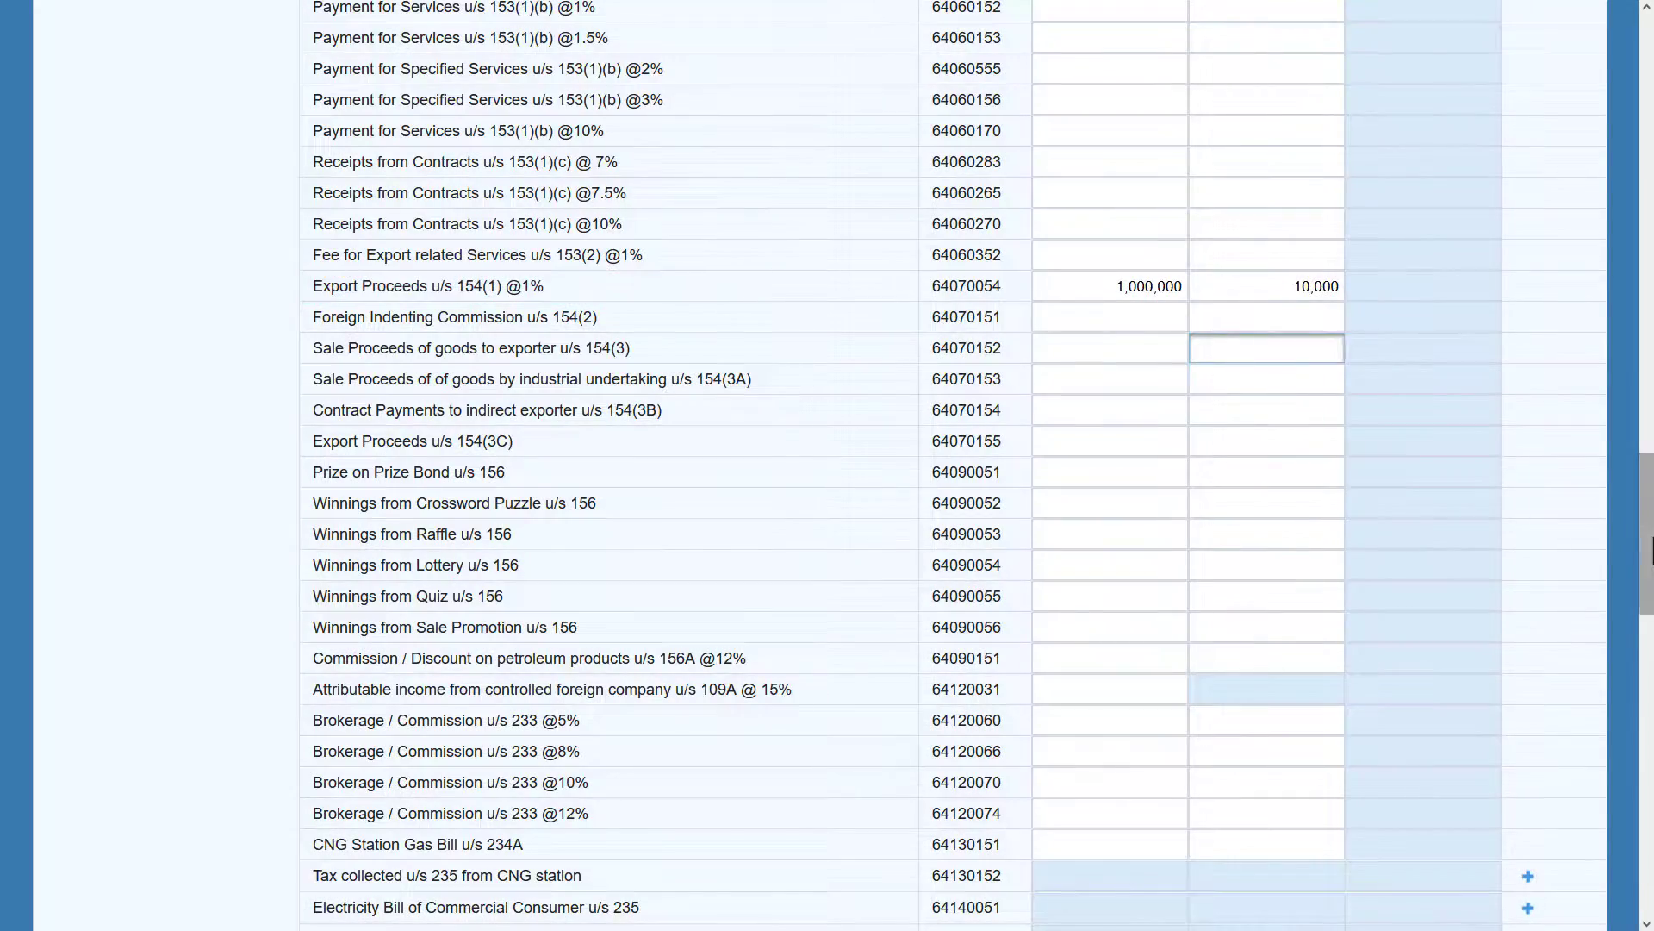
left_click_drag(1651, 551, 1651, 159)
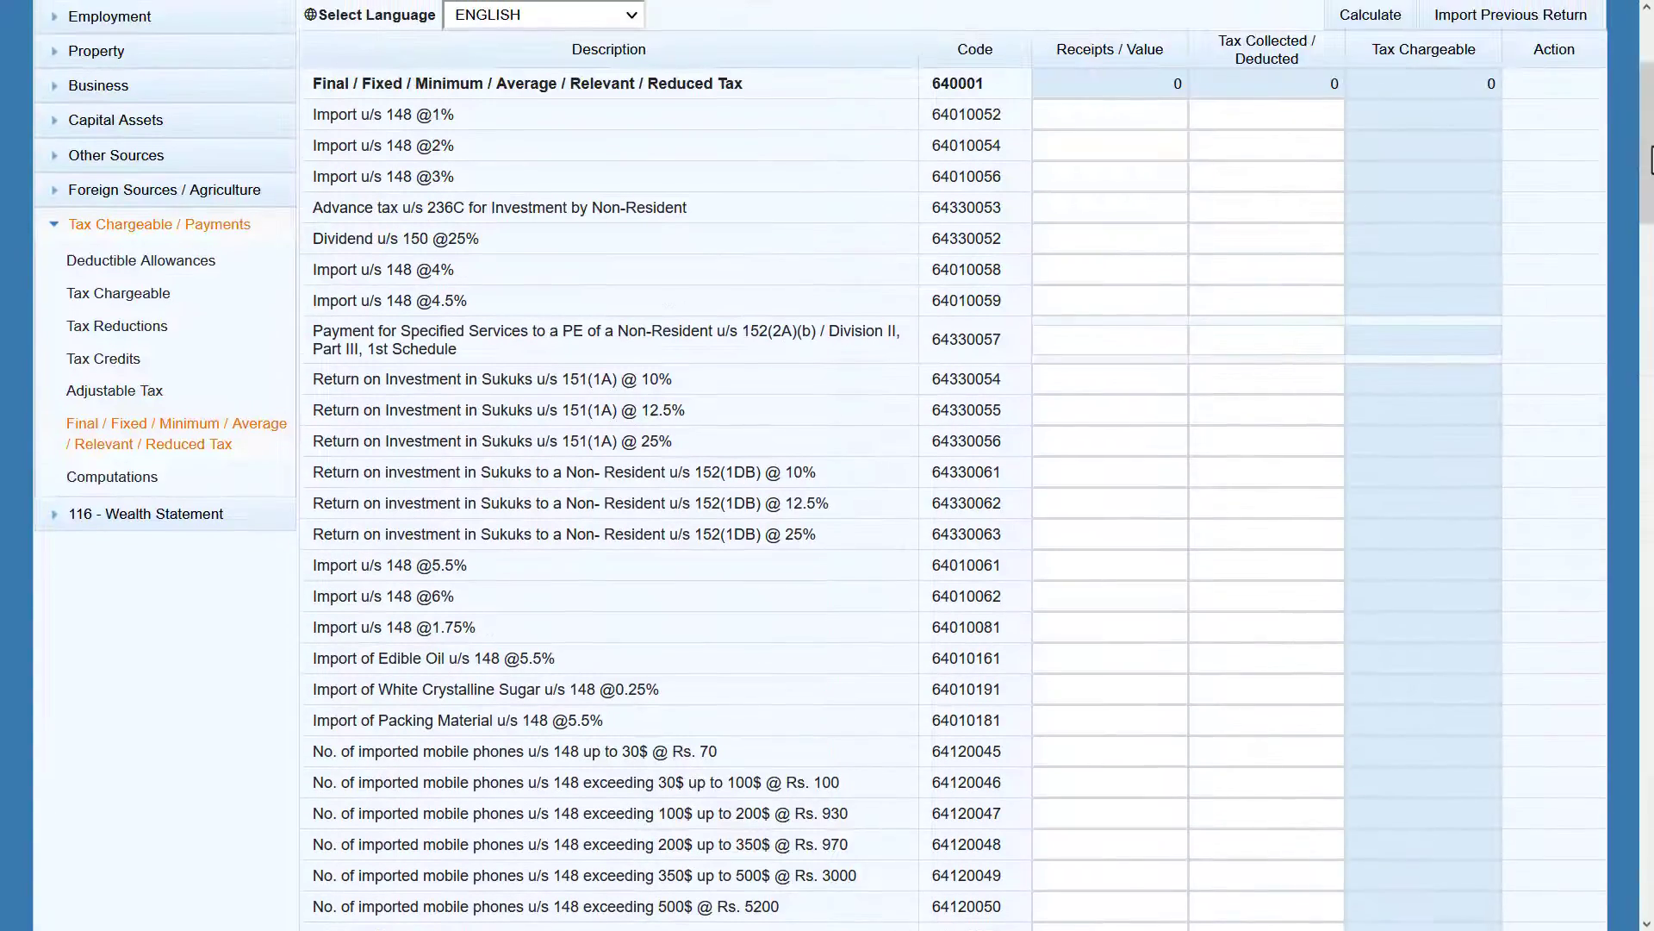
left_click(1374, 24)
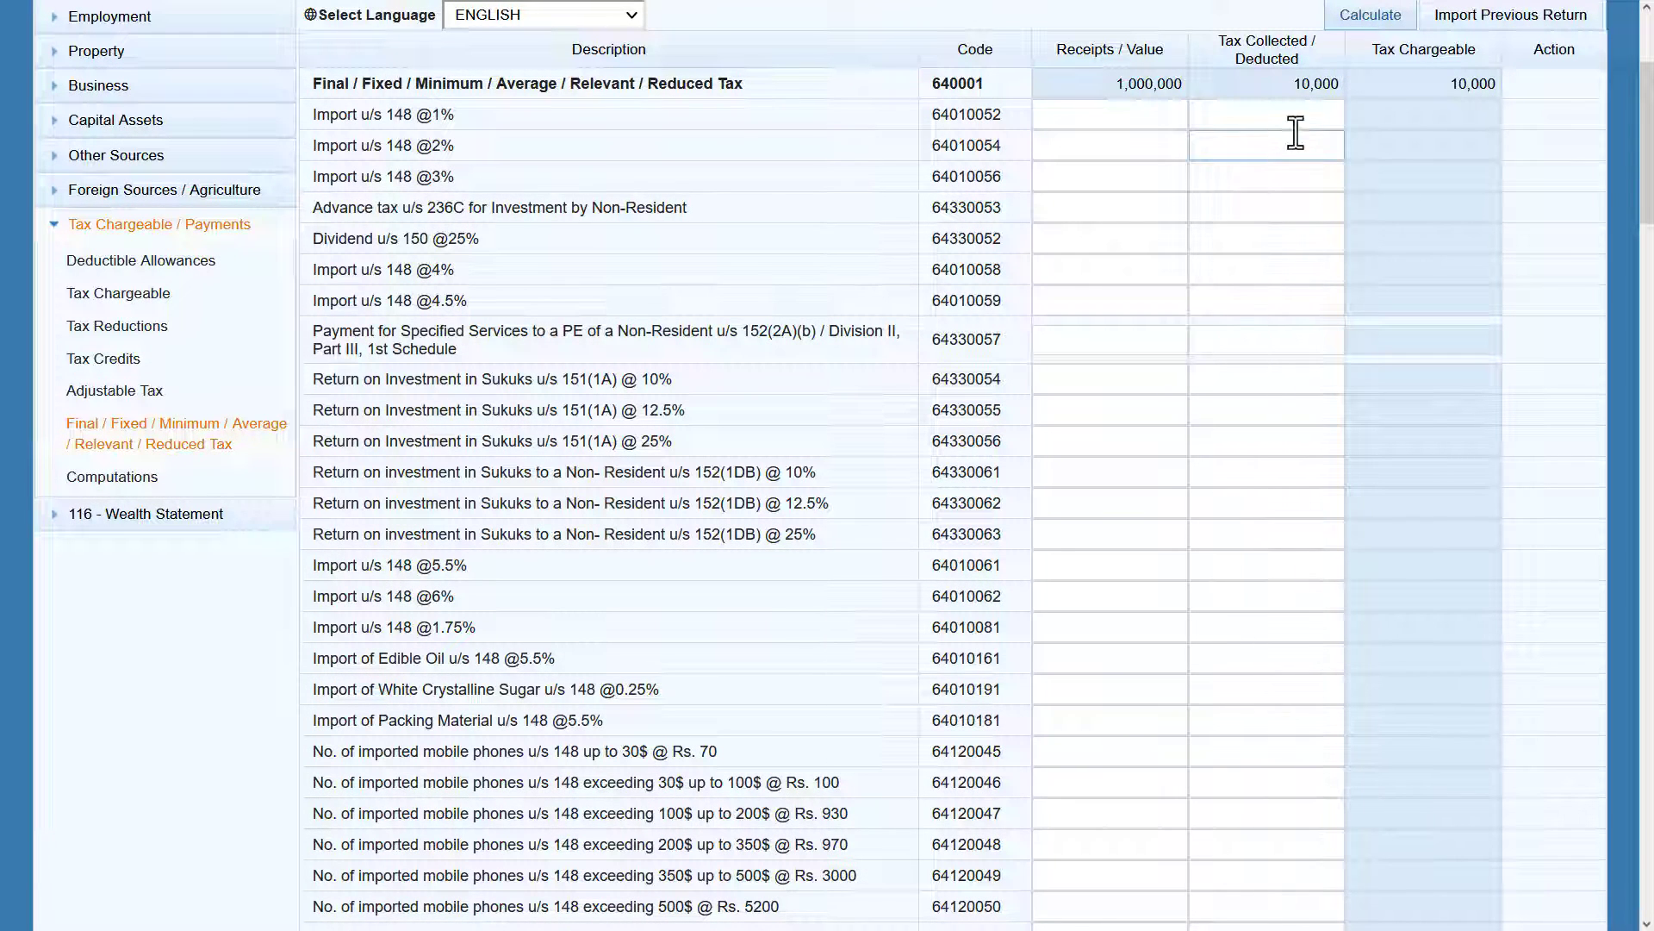
Examine the return's Computations for the tax chargeable, normal and final tax, and admitted income tax amounts.
left_click(199, 473)
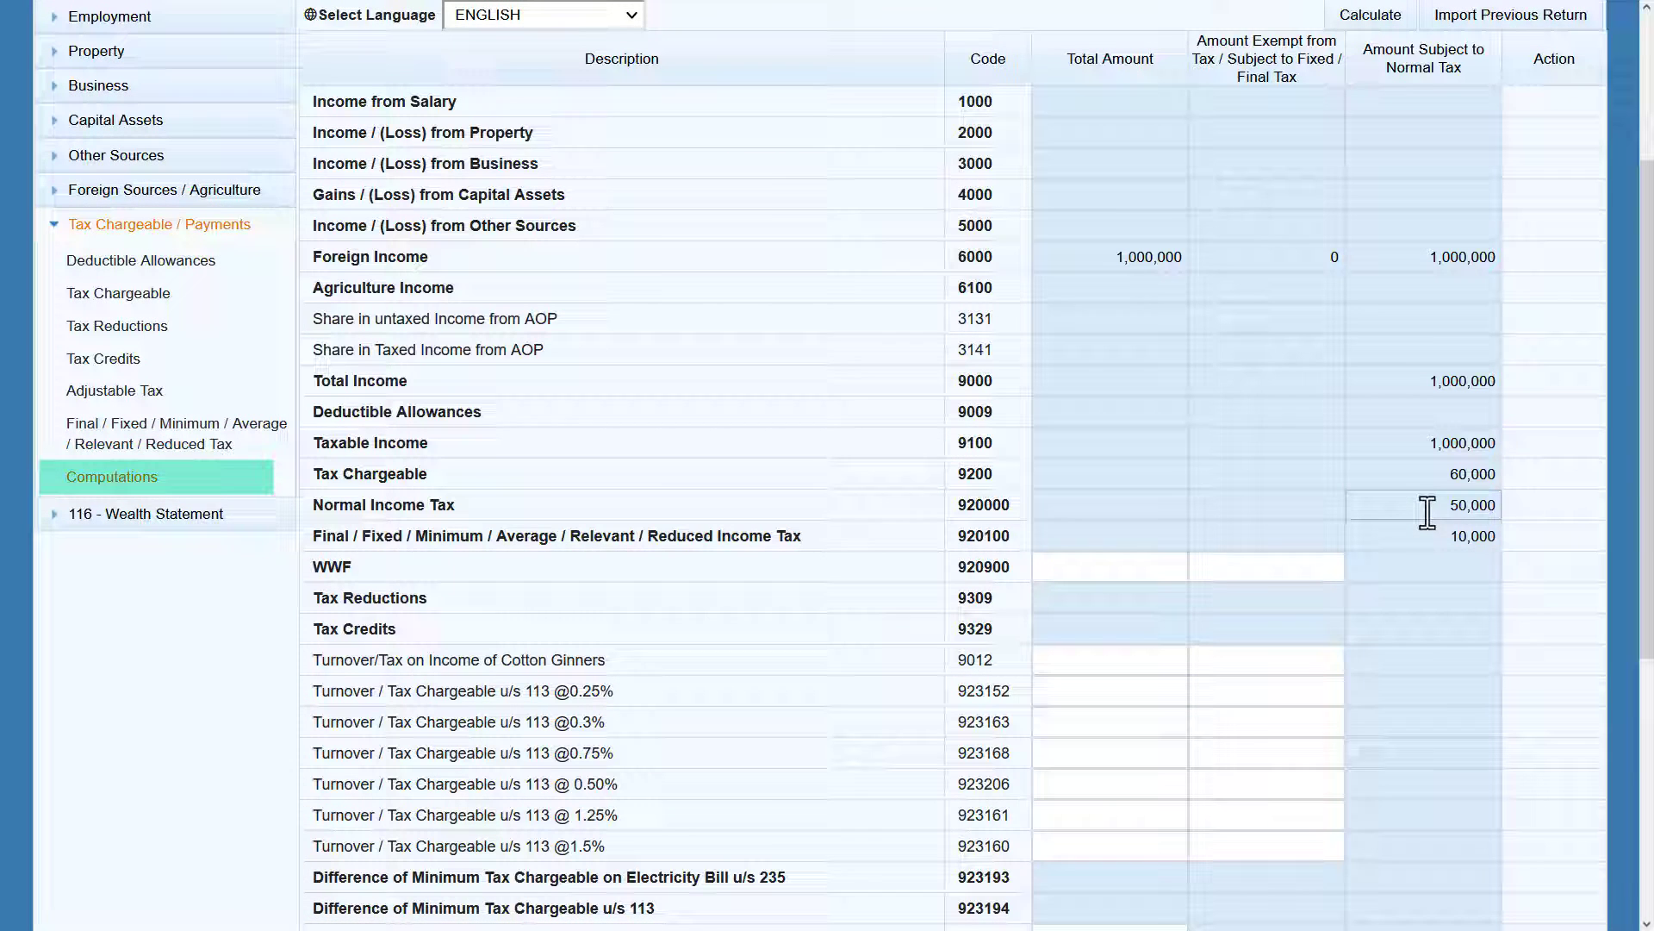
left_click(1448, 473)
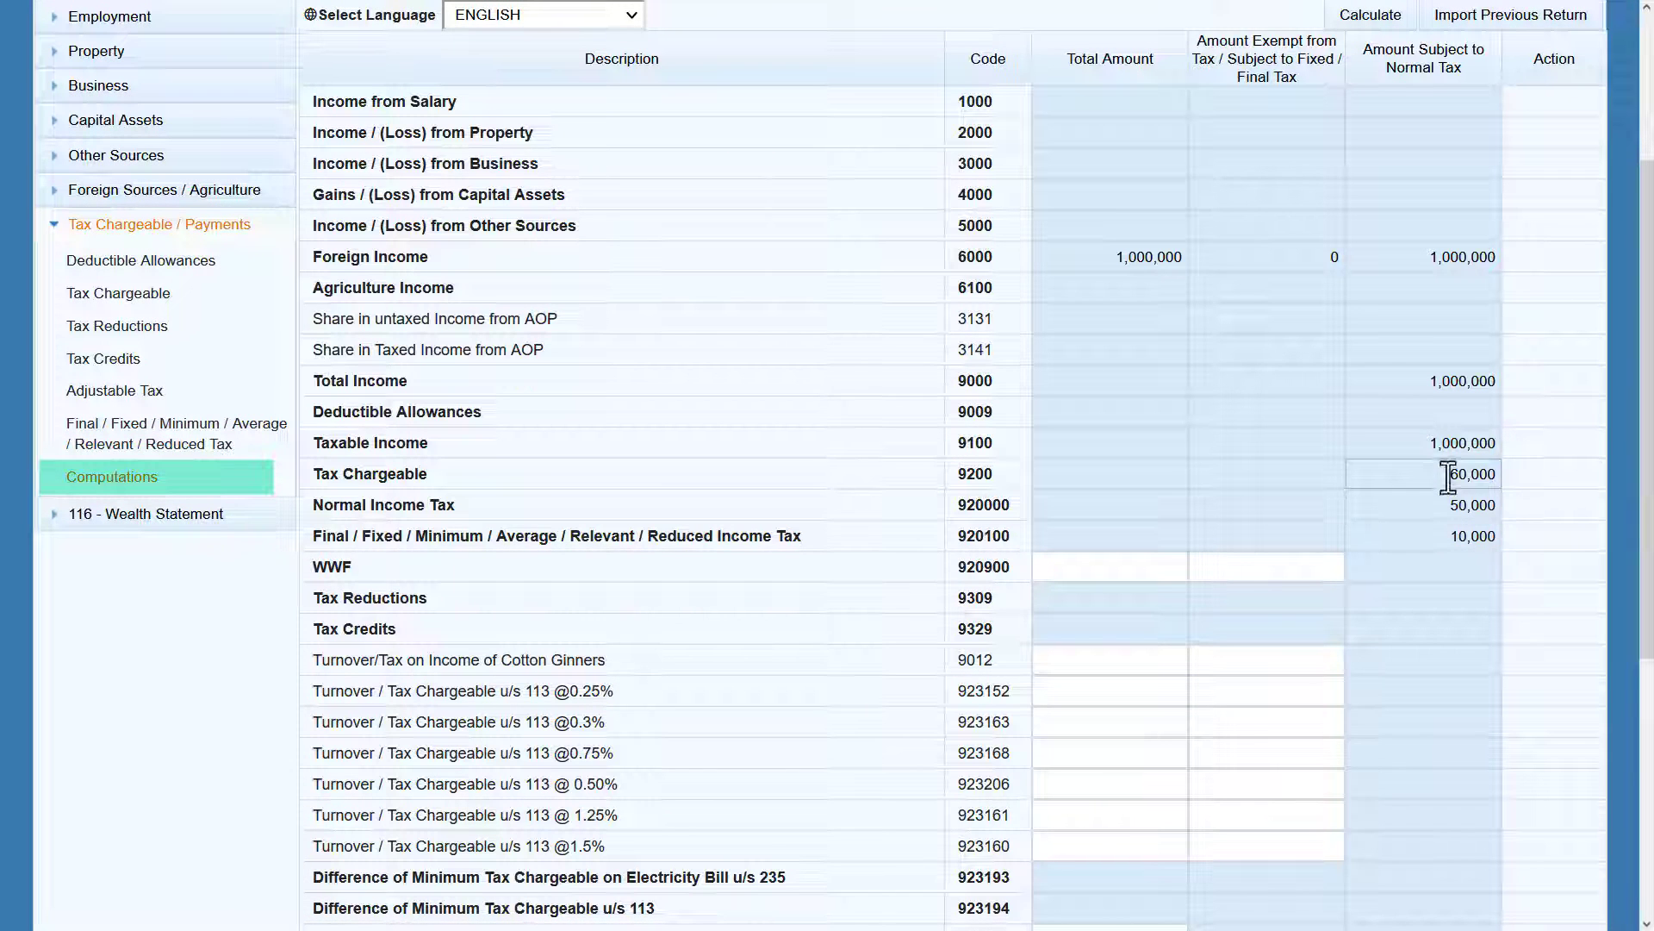
left_click_drag(1448, 473, 1522, 474)
left_click(1527, 530)
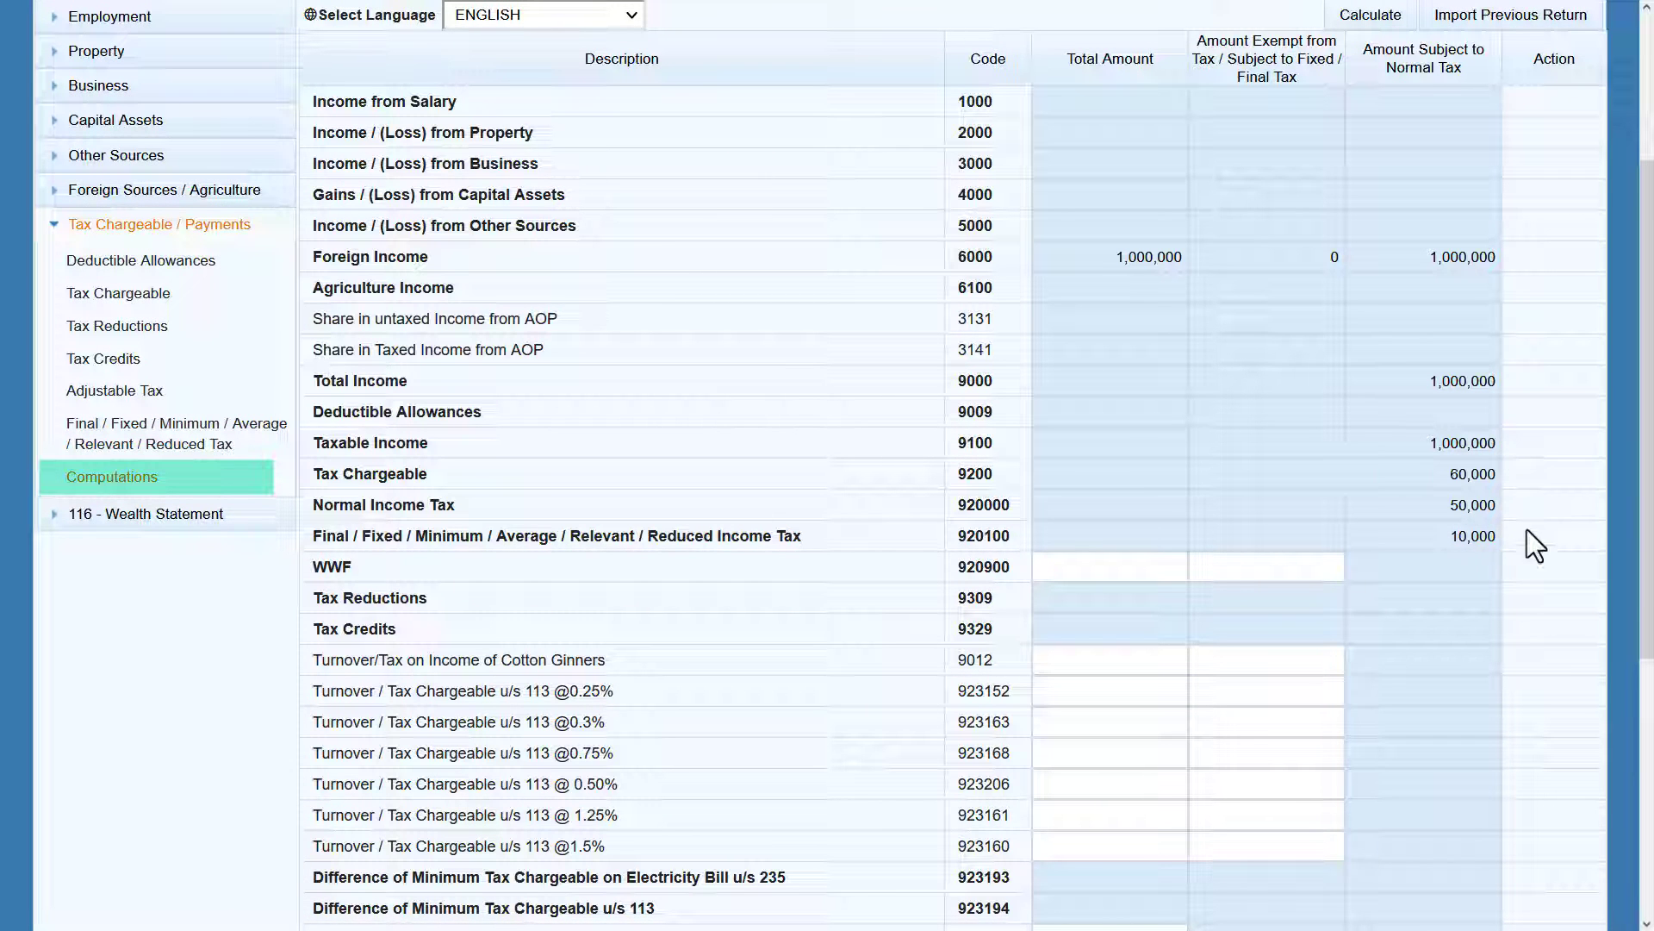
left_click(1465, 573)
left_click(1512, 551)
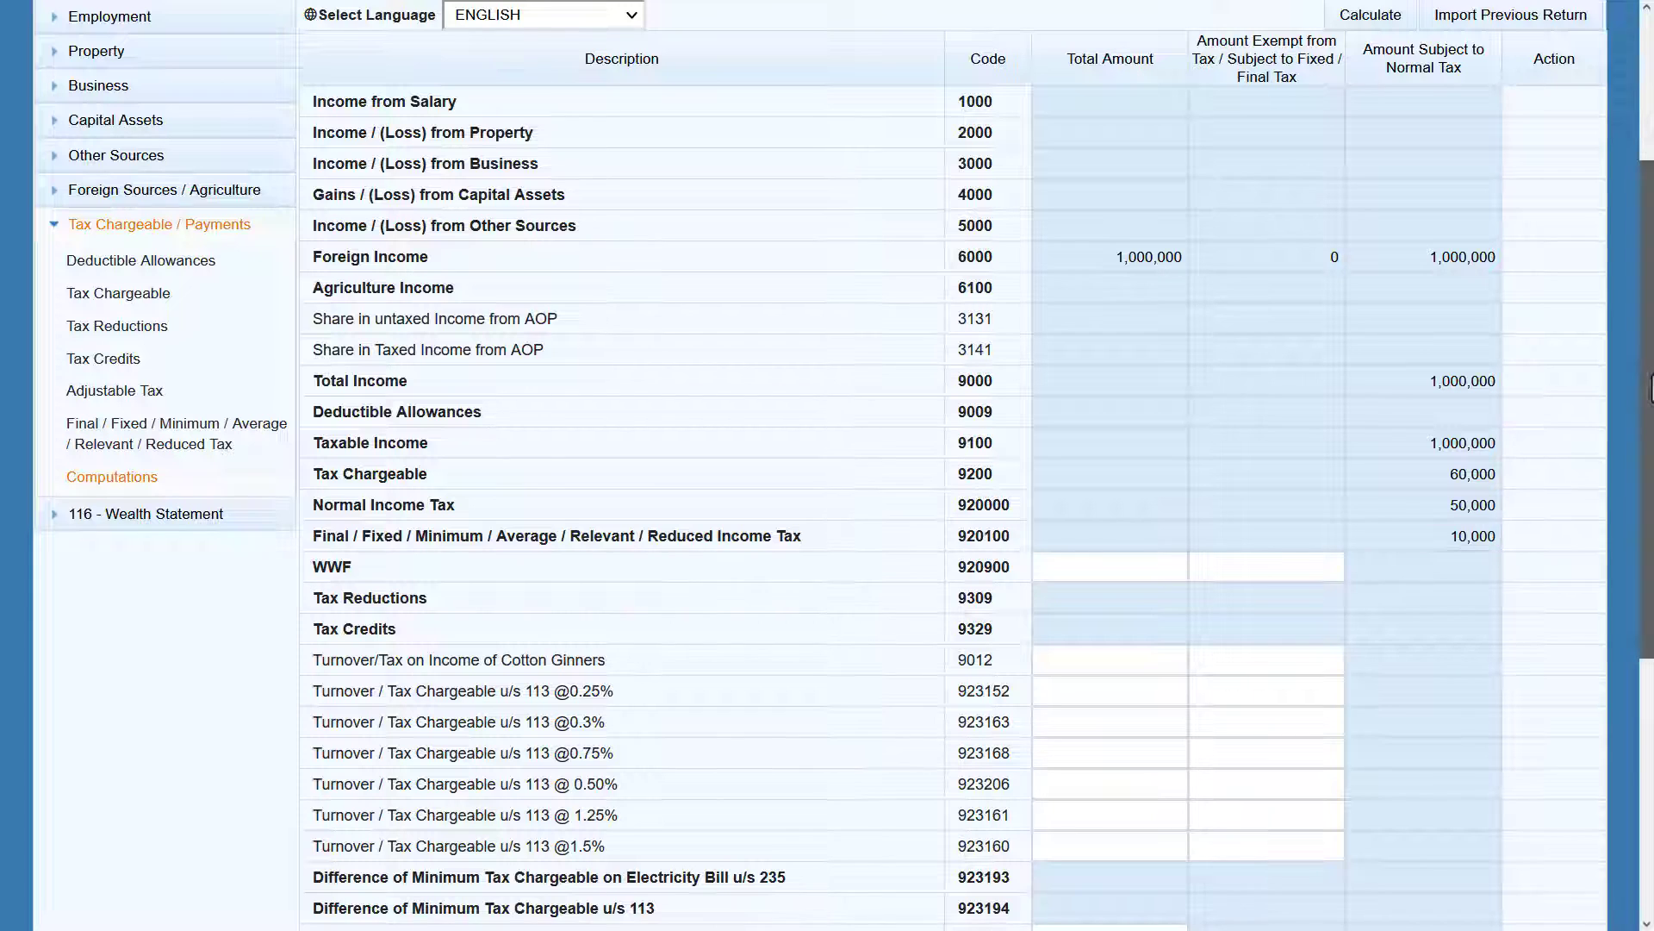
left_click_drag(1647, 435, 1646, 694)
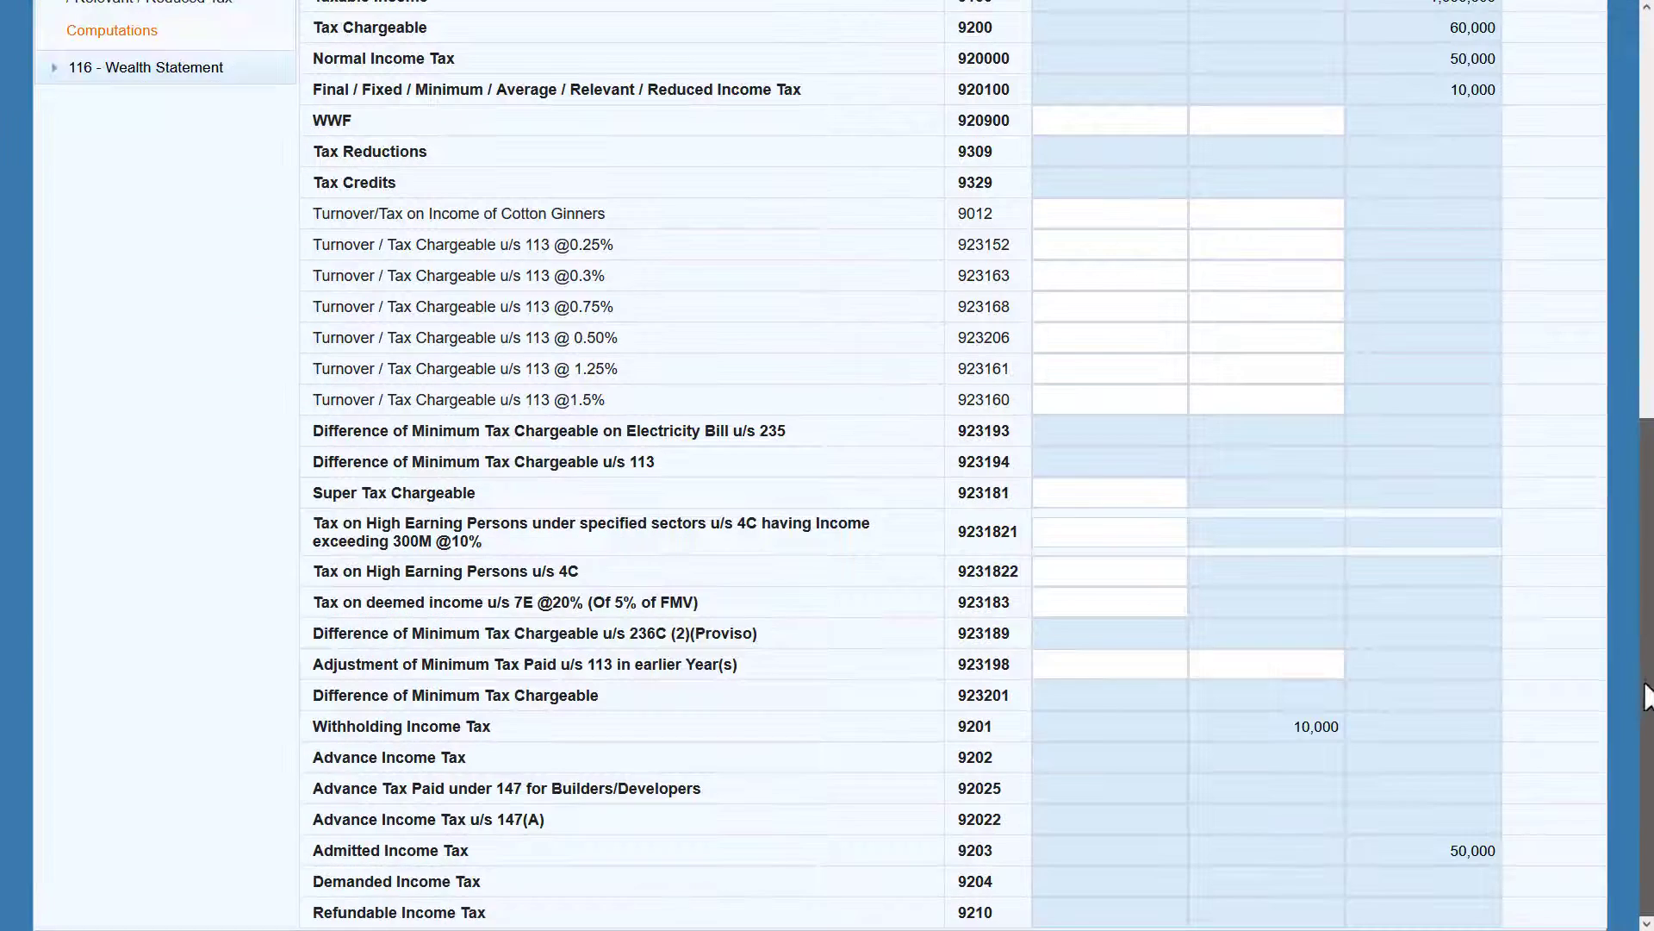
left_click(1503, 850)
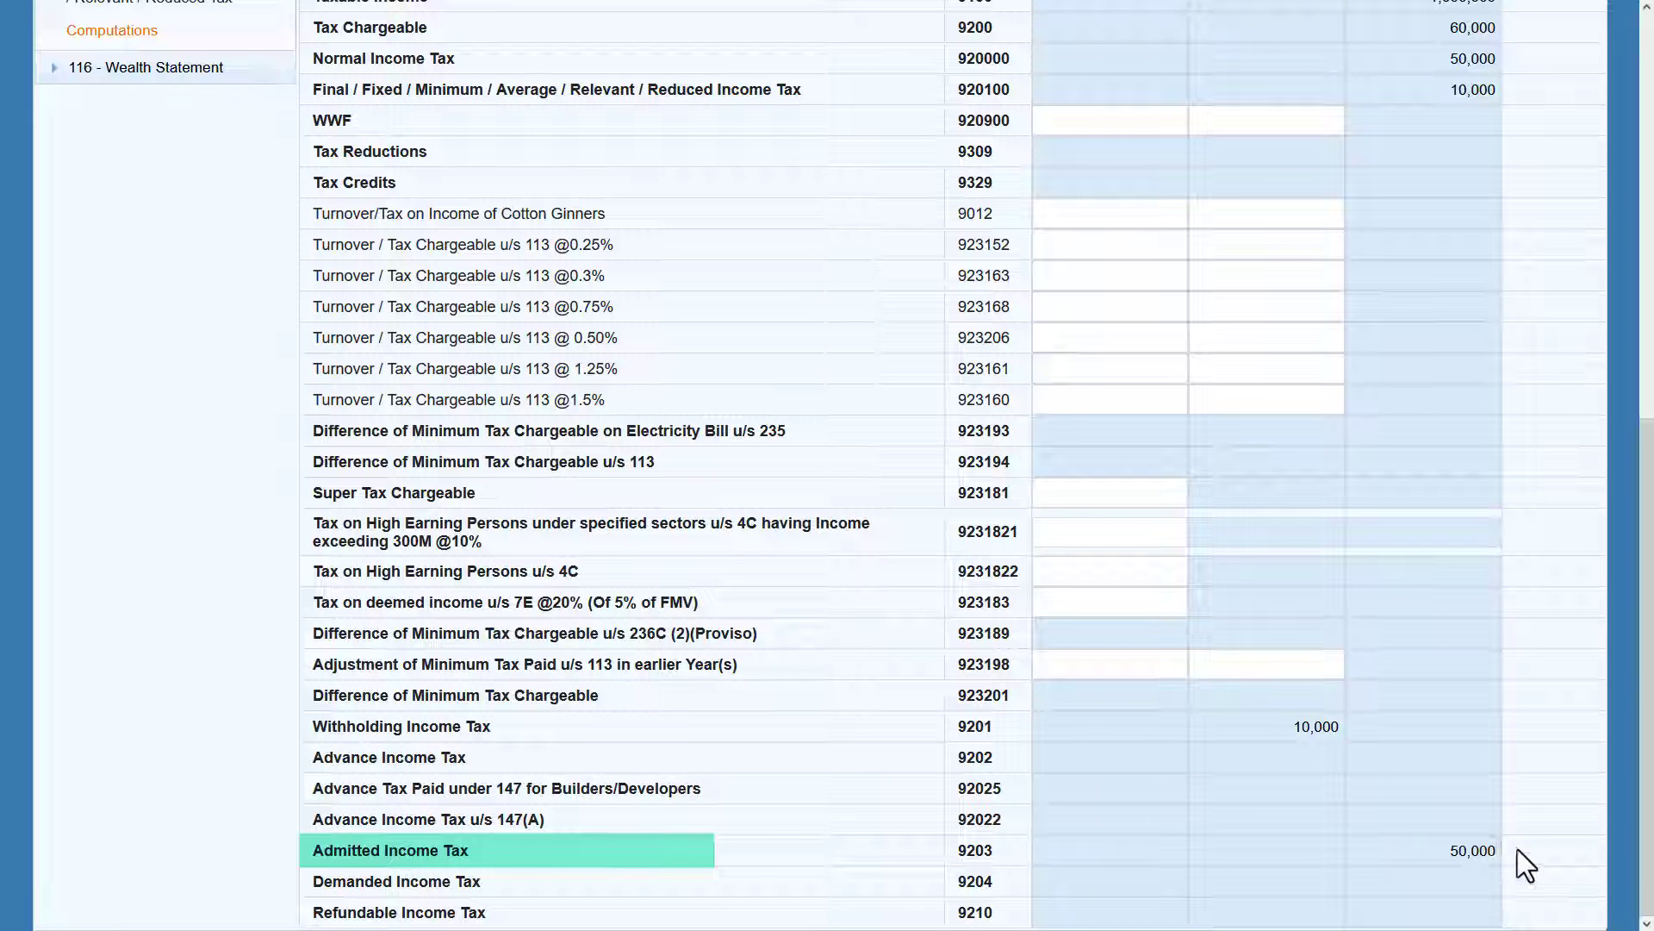
Save the income tax return and close it, accepting the loss of any unsaved data.
left_click_drag(1645, 827, 1651, 642)
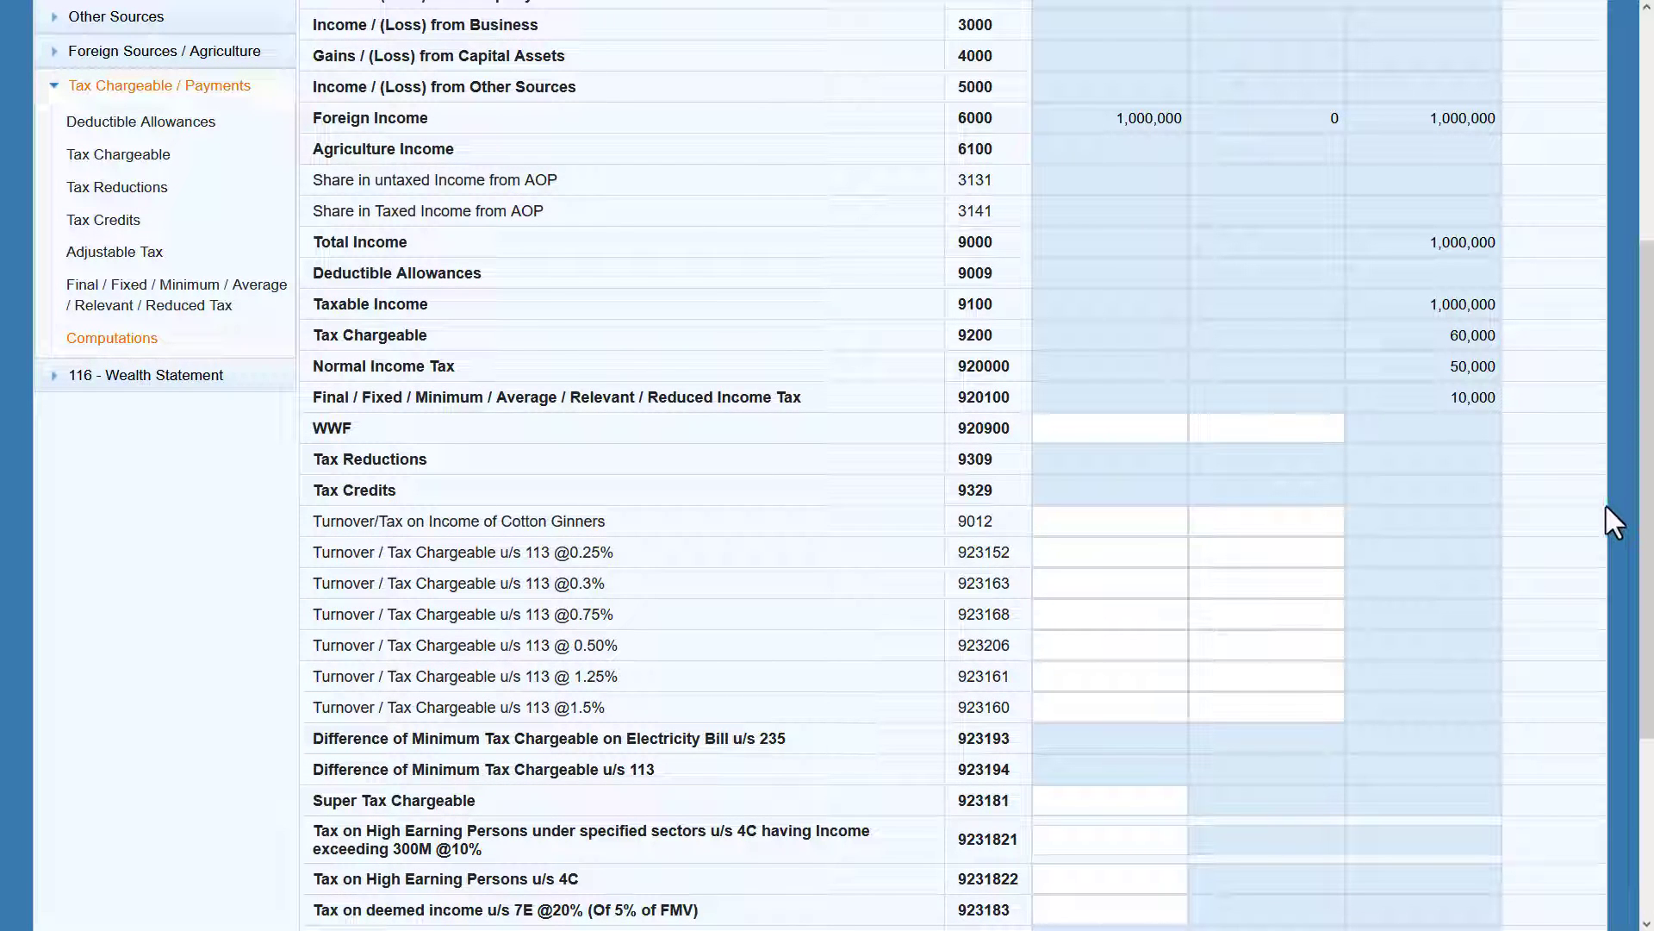
scroll(1534, 510, "up", 5)
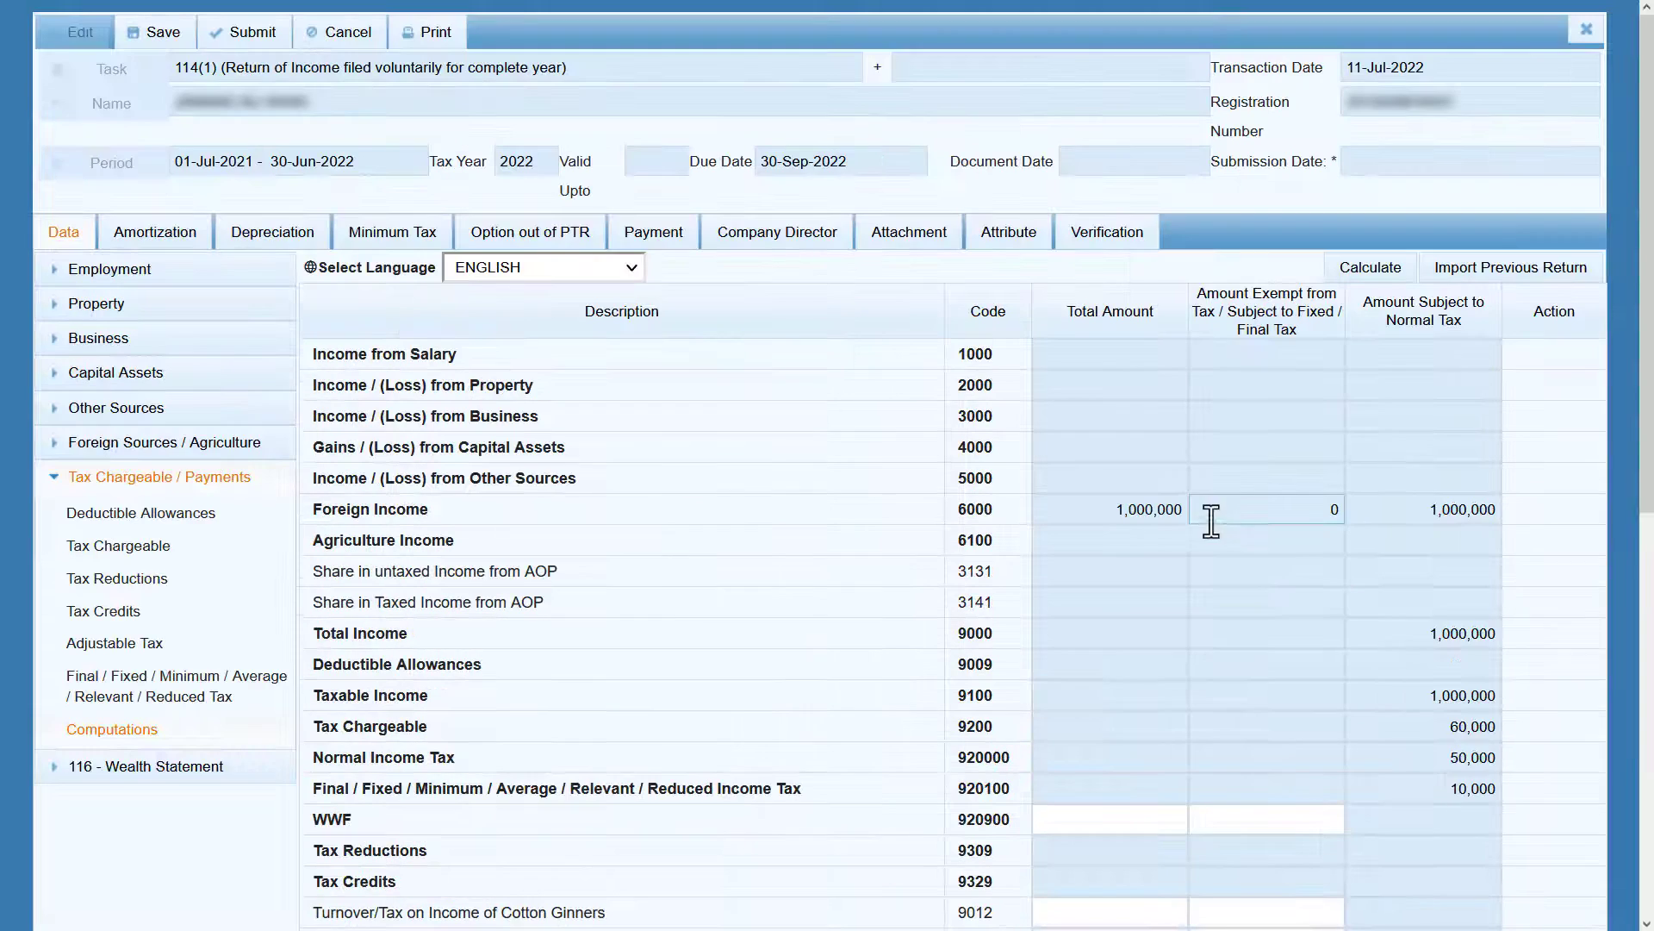
left_click(153, 41)
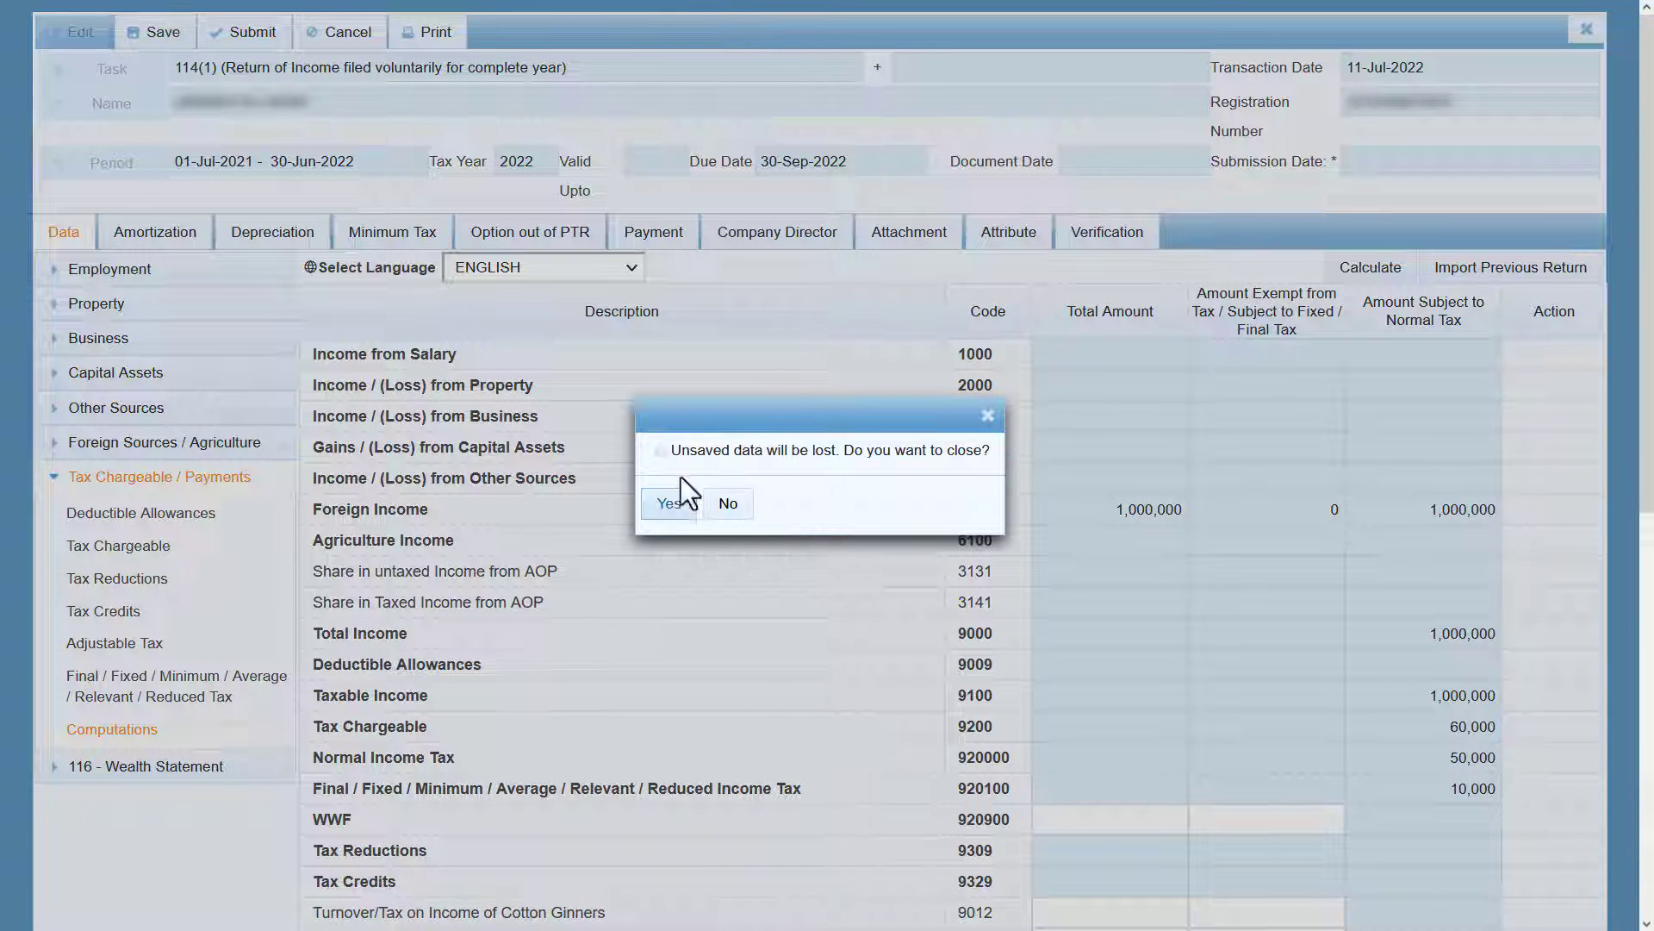
left_click(670, 505)
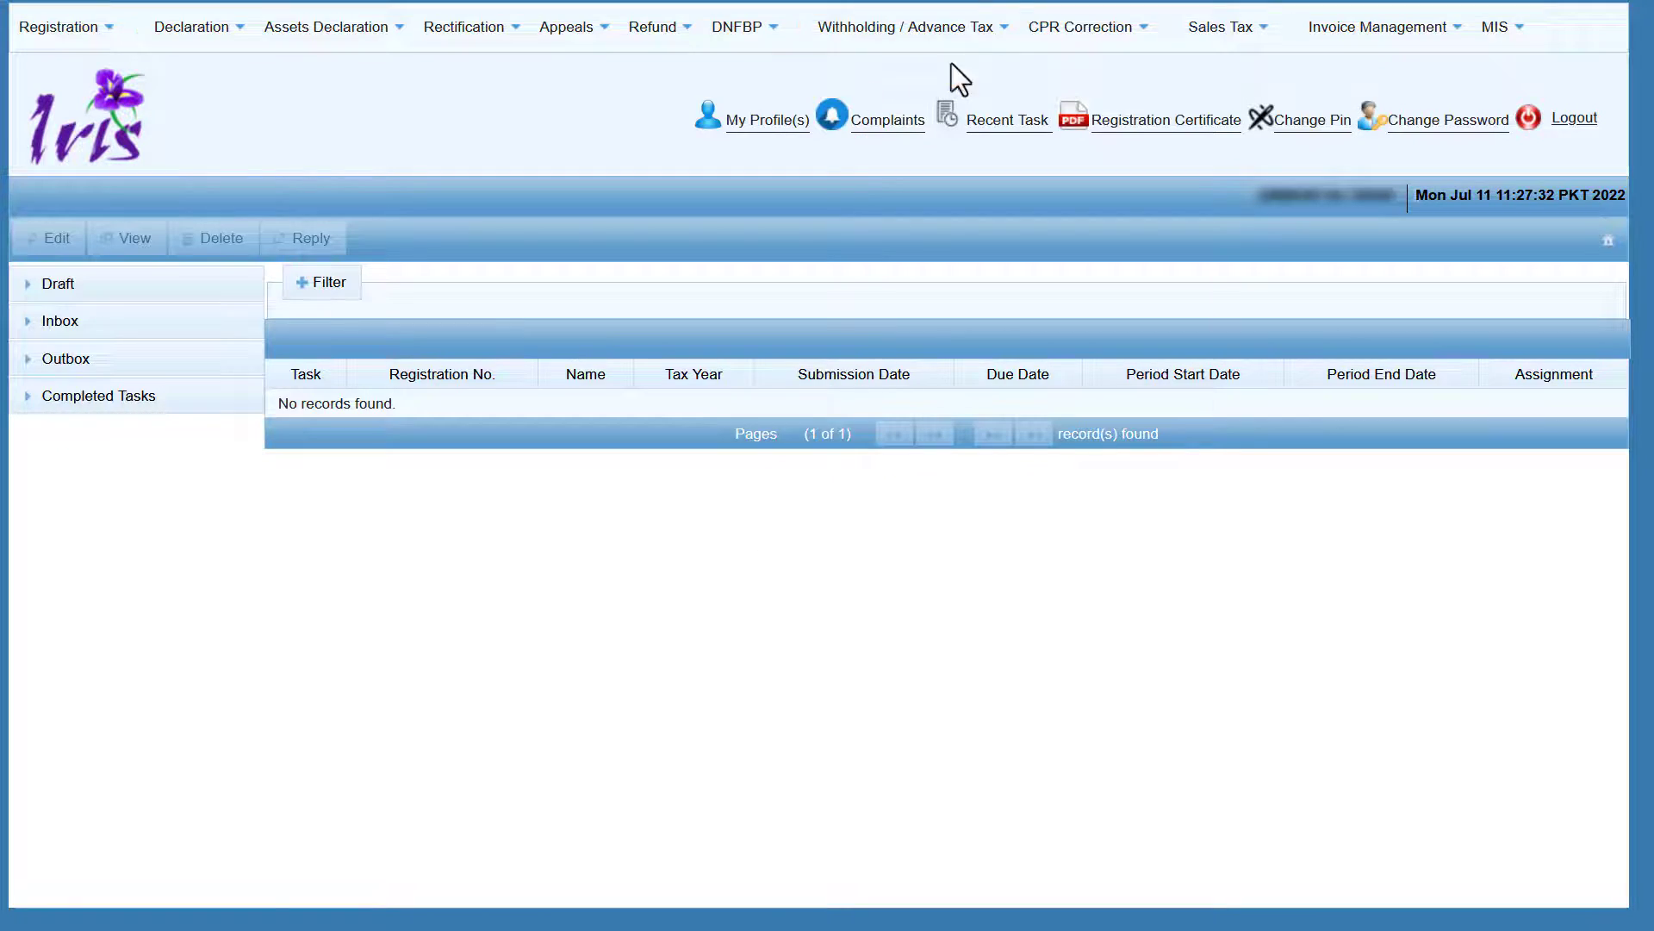
Start a 159(1) / 154A application for reduced withholding on Export of Services for tax period 2022 and open its data section.
left_click(1001, 31)
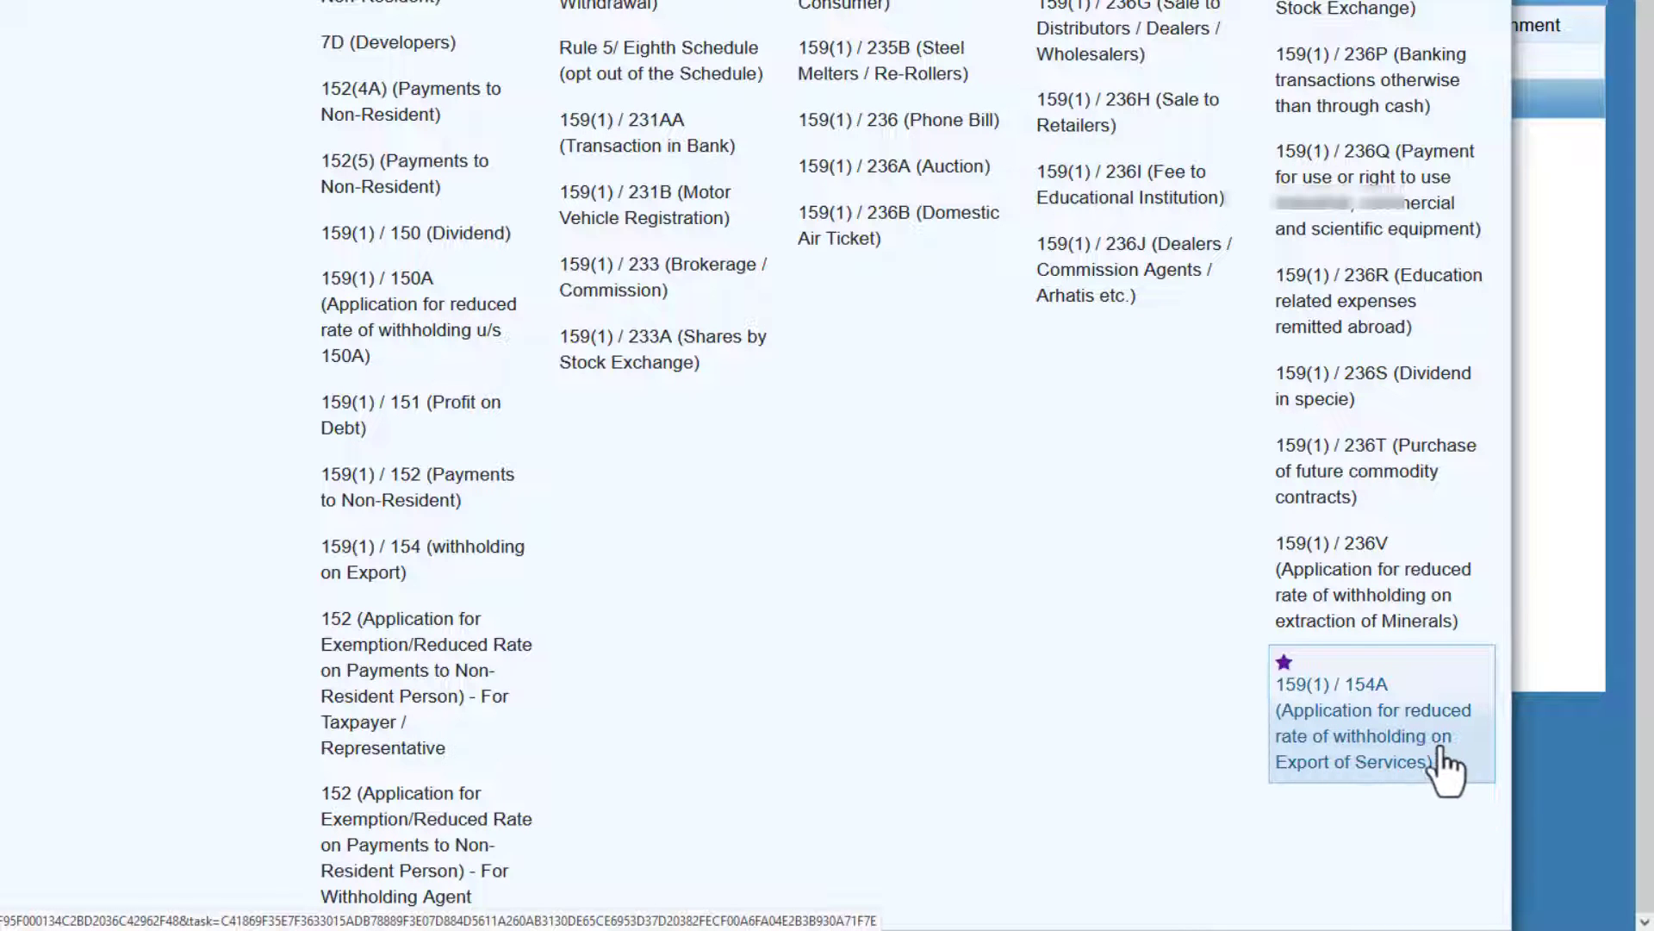
left_click(1336, 747)
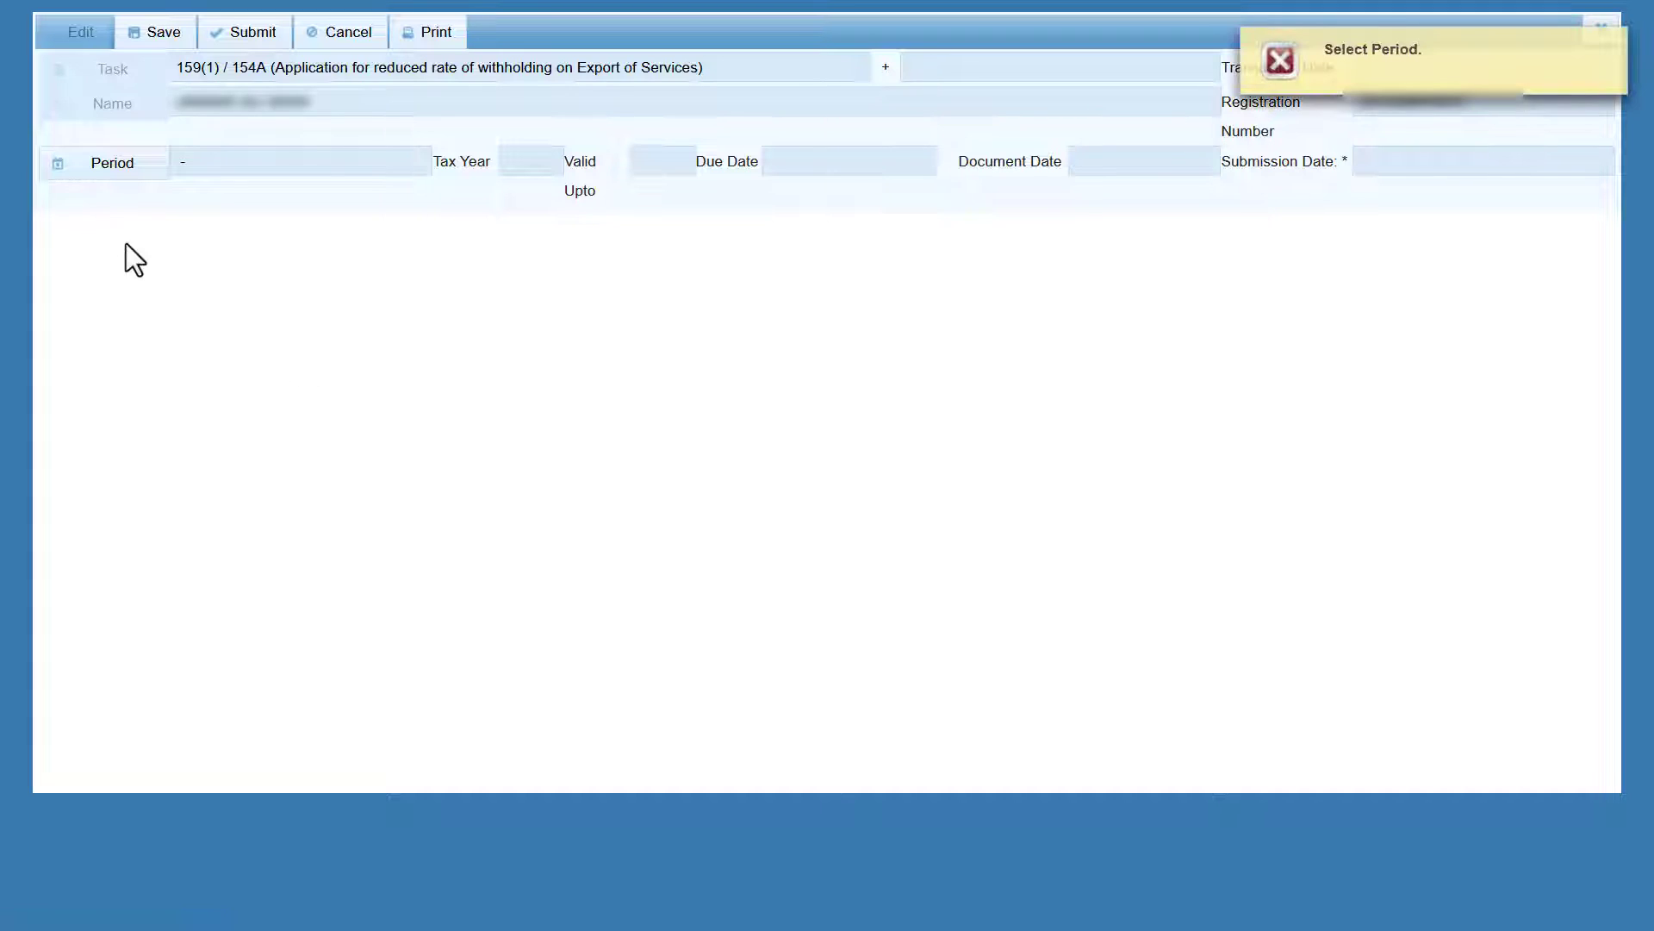
left_click(104, 168)
type("2022")
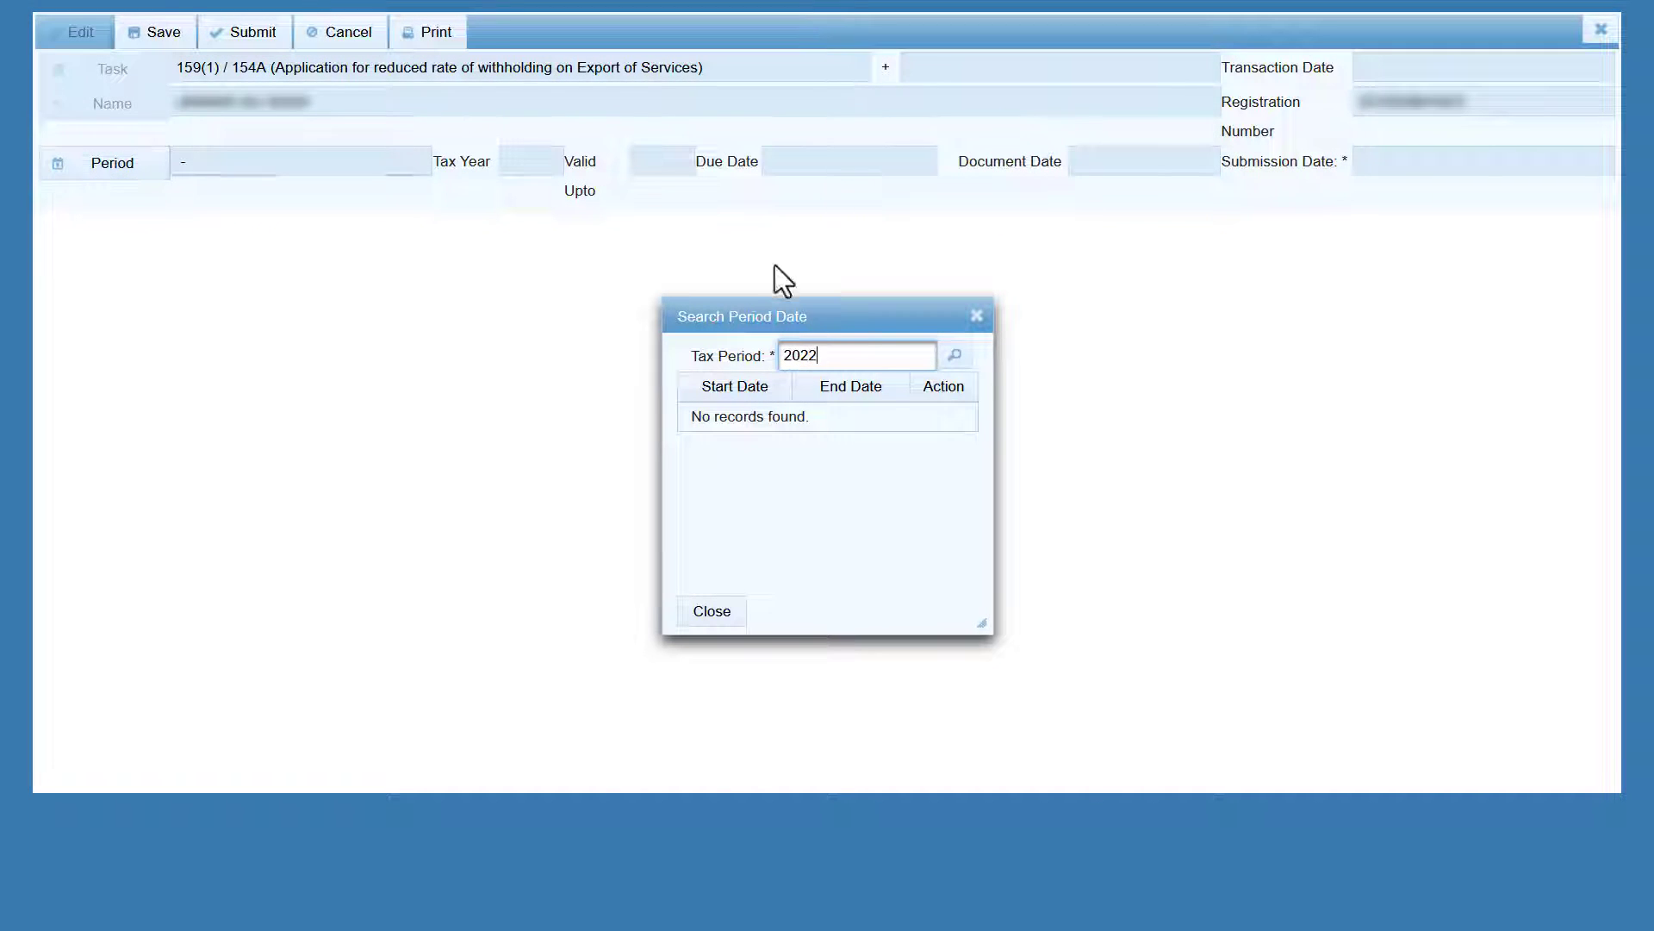
left_click(955, 357)
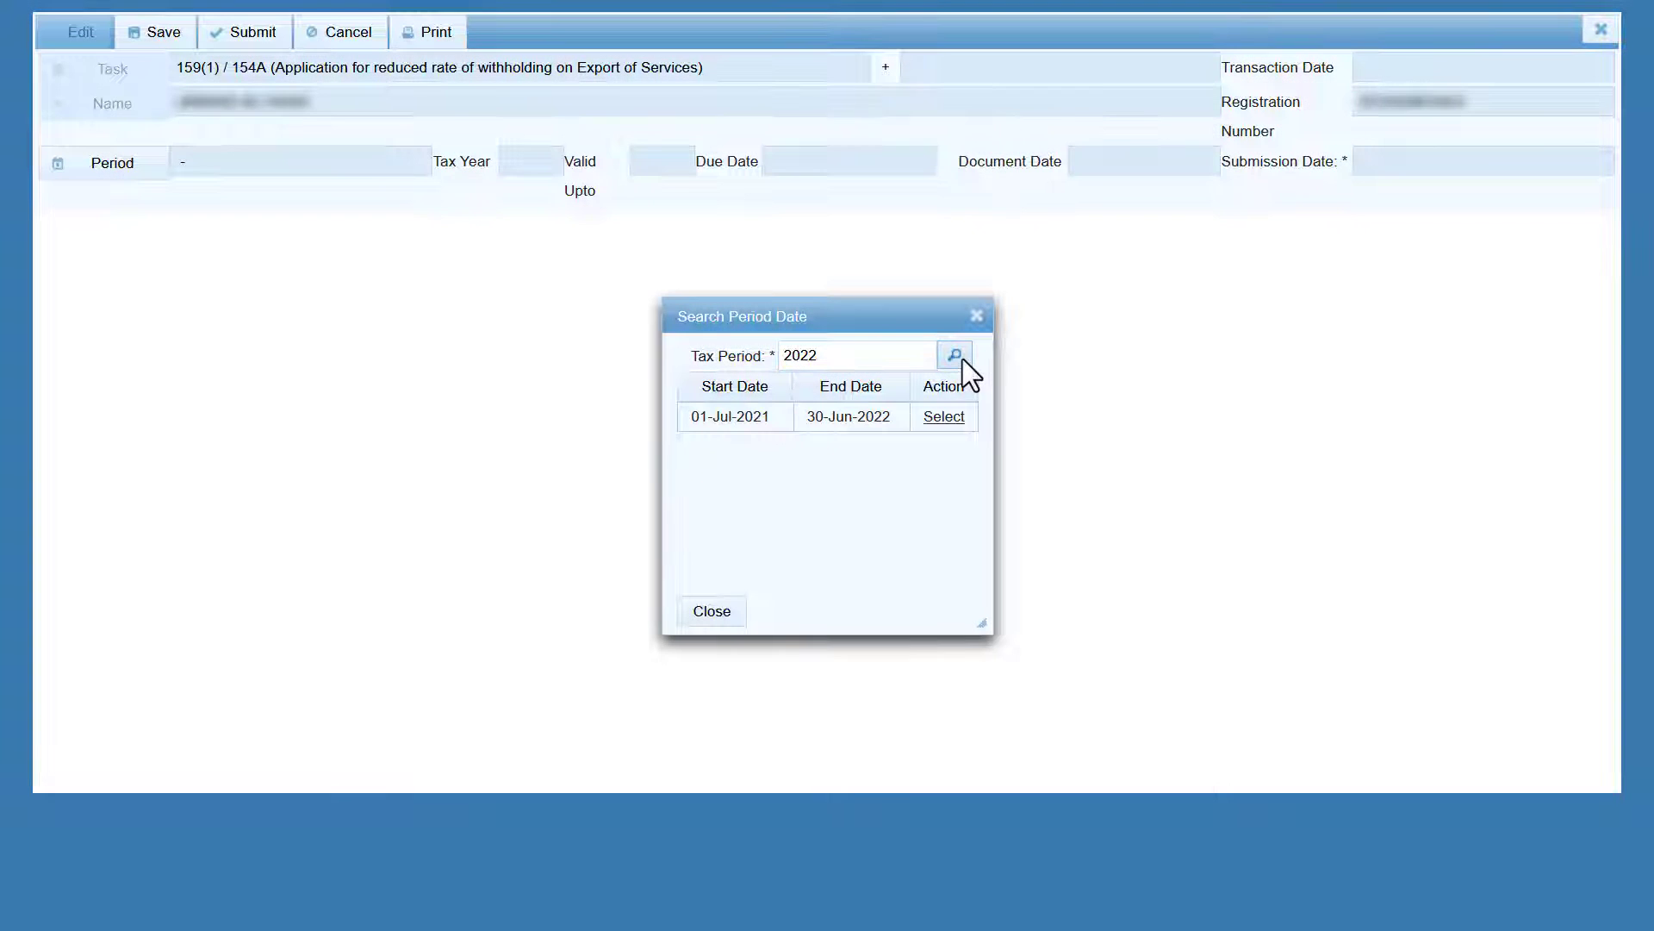
left_click(945, 417)
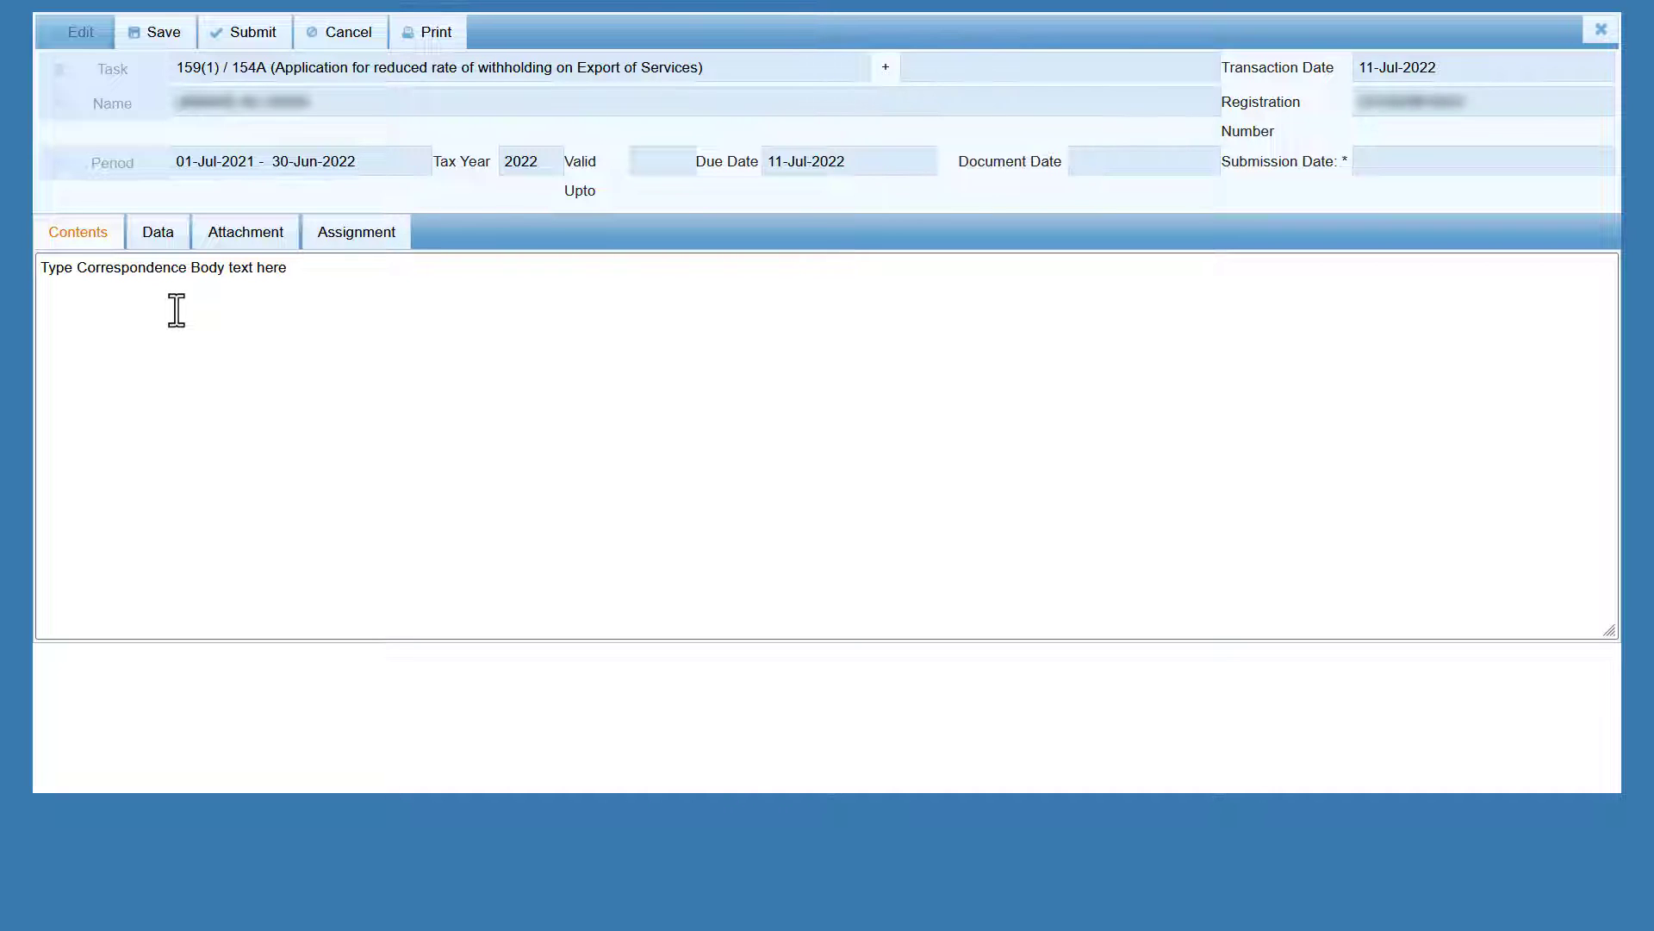
left_click(156, 237)
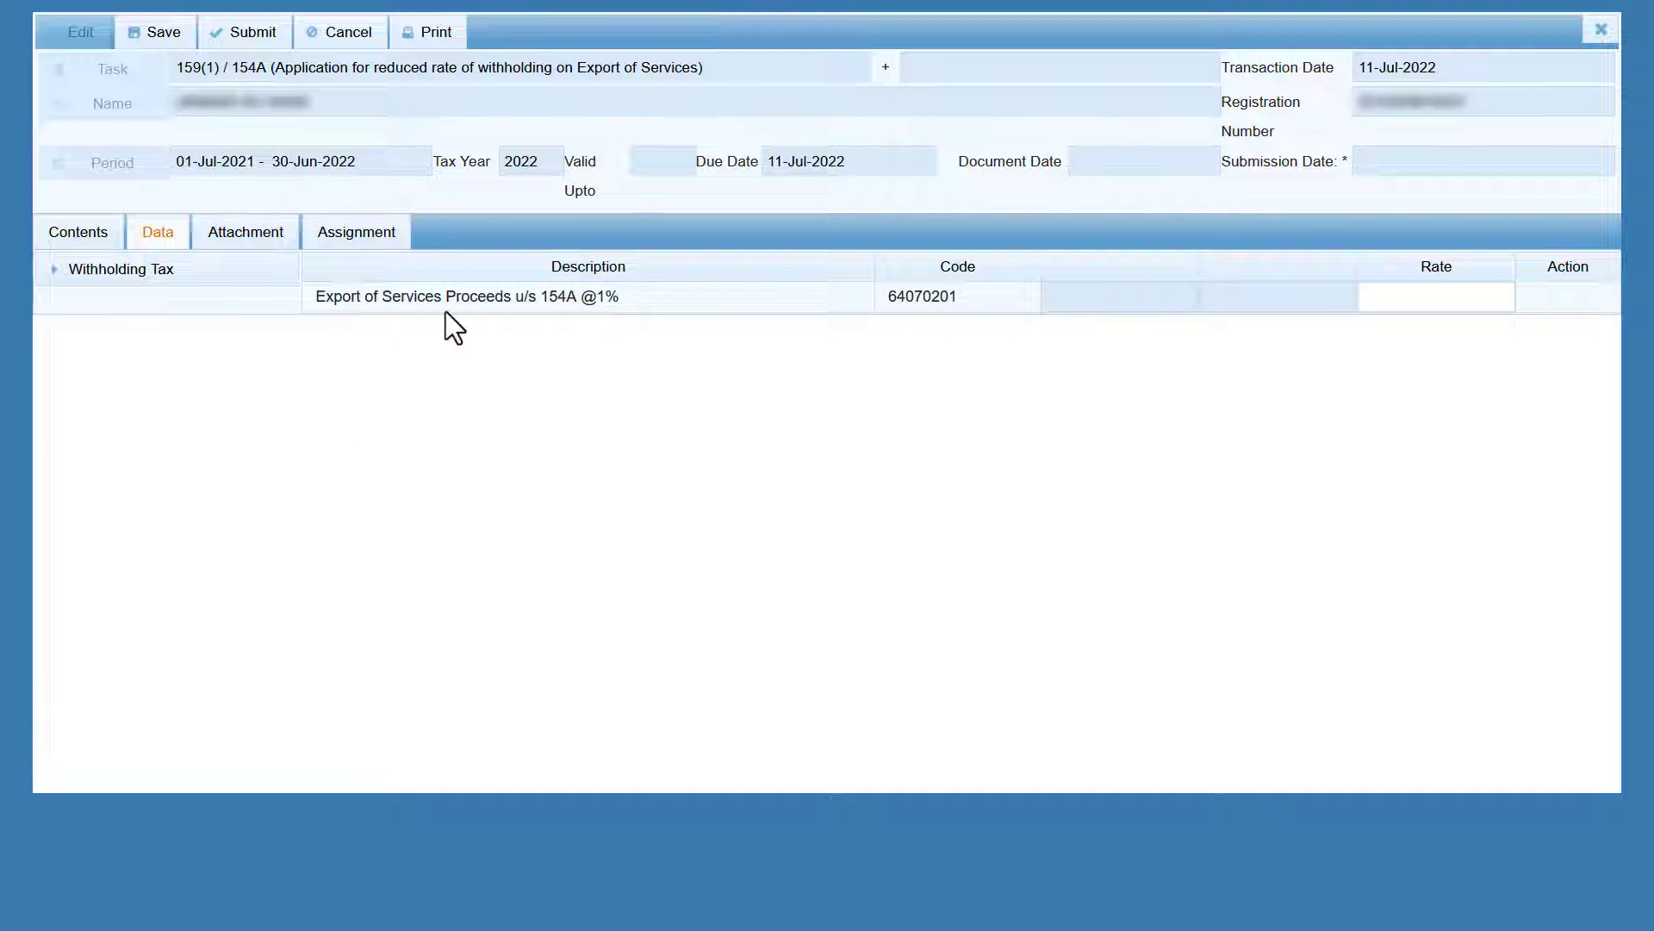
Review the reduced-withholding application's rate field, evidence attachment and correspondence contents, and close it, discarding unsaved data.
left_click(1395, 296)
left_click(226, 234)
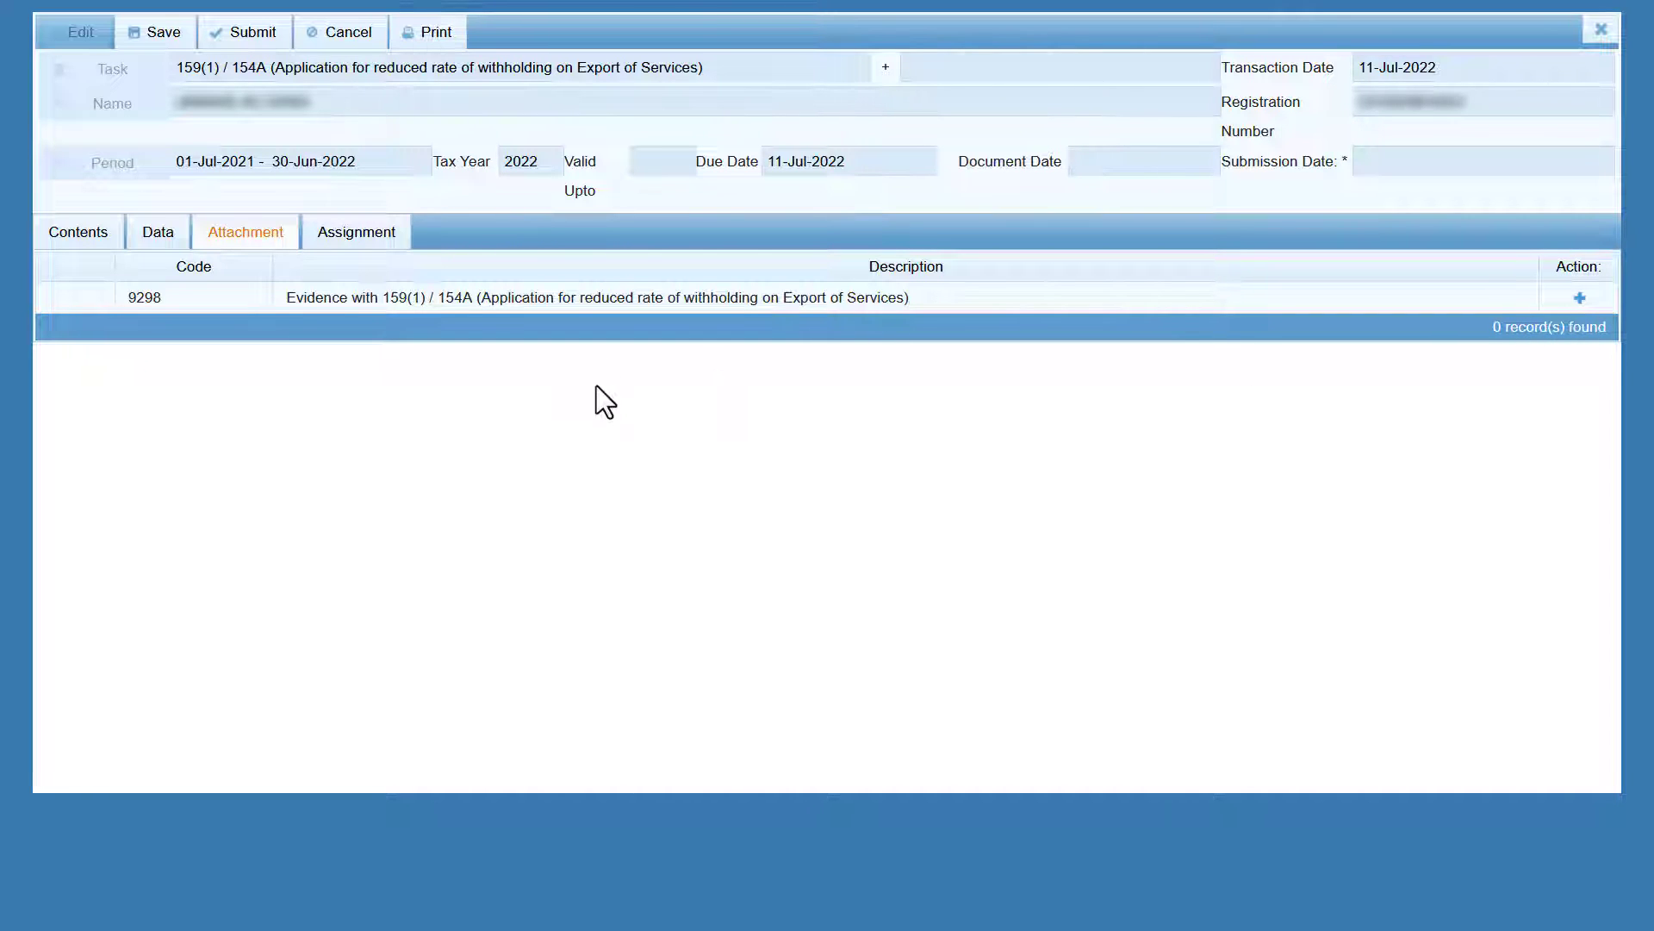
left_click(62, 237)
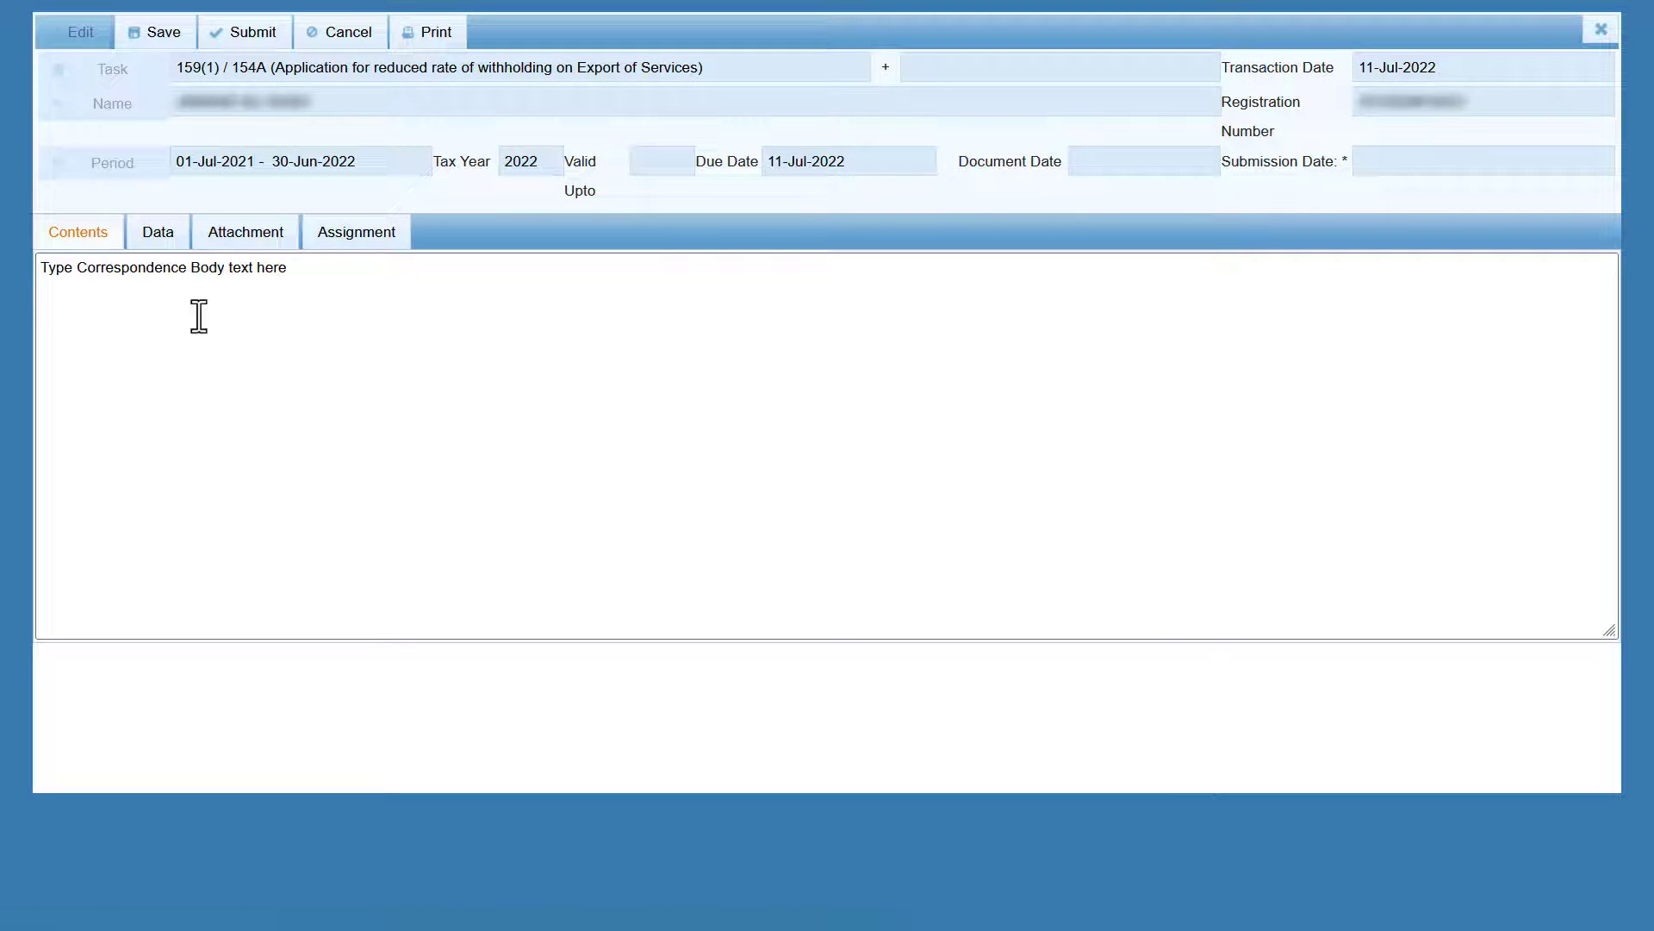
left_click(246, 235)
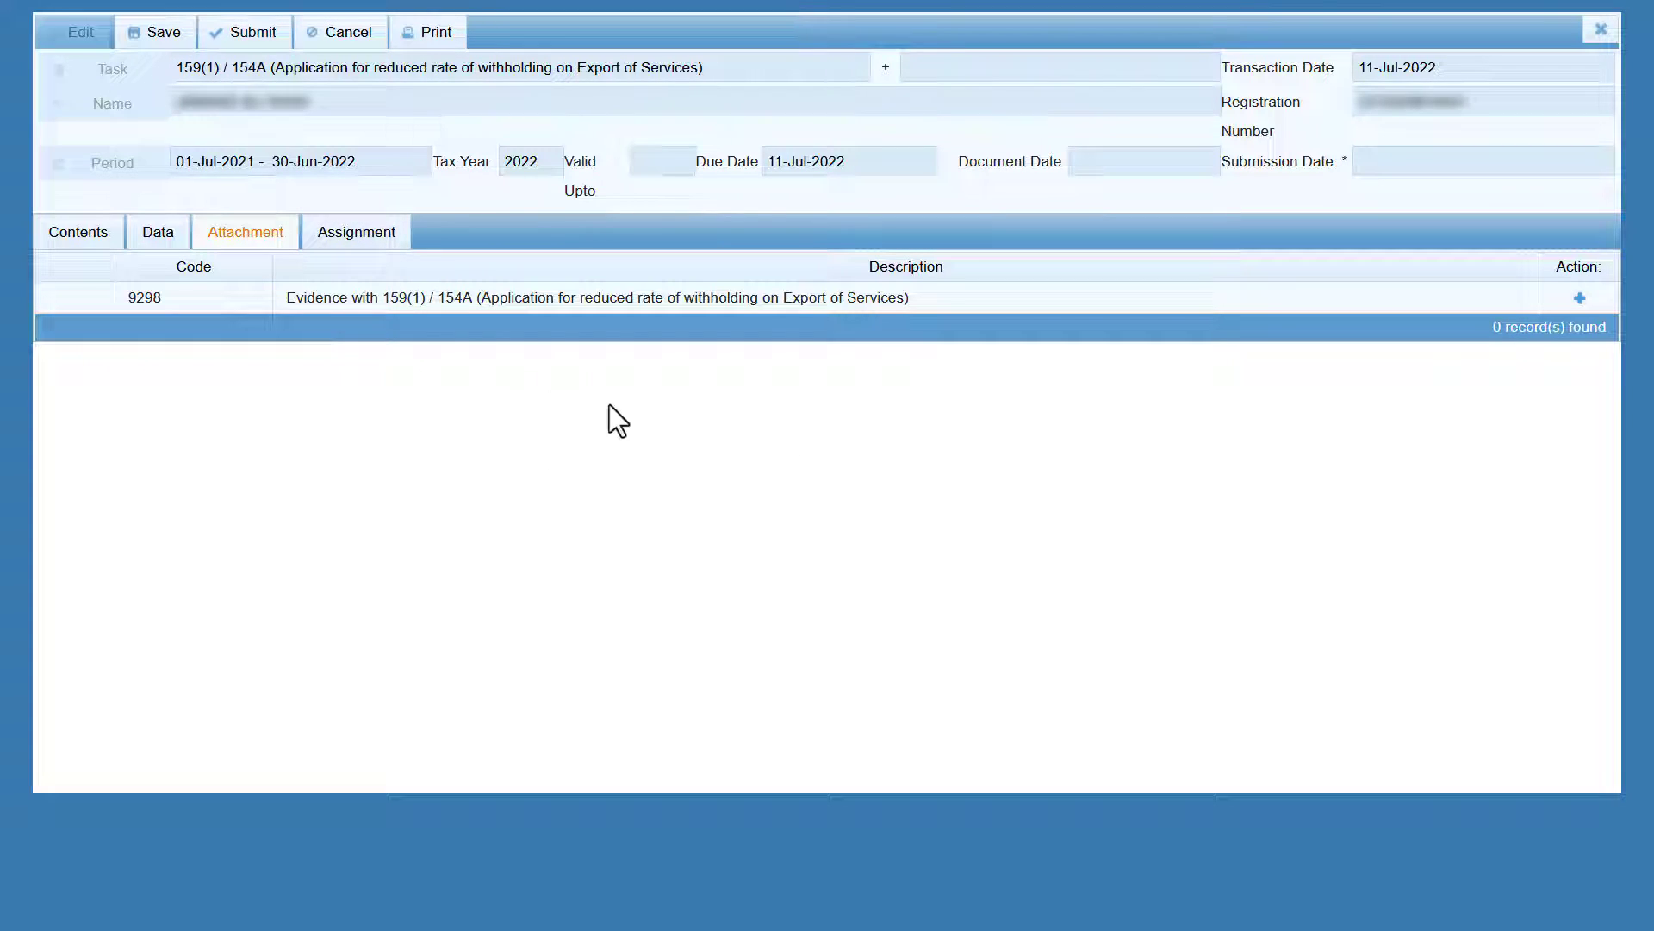
left_click(1608, 36)
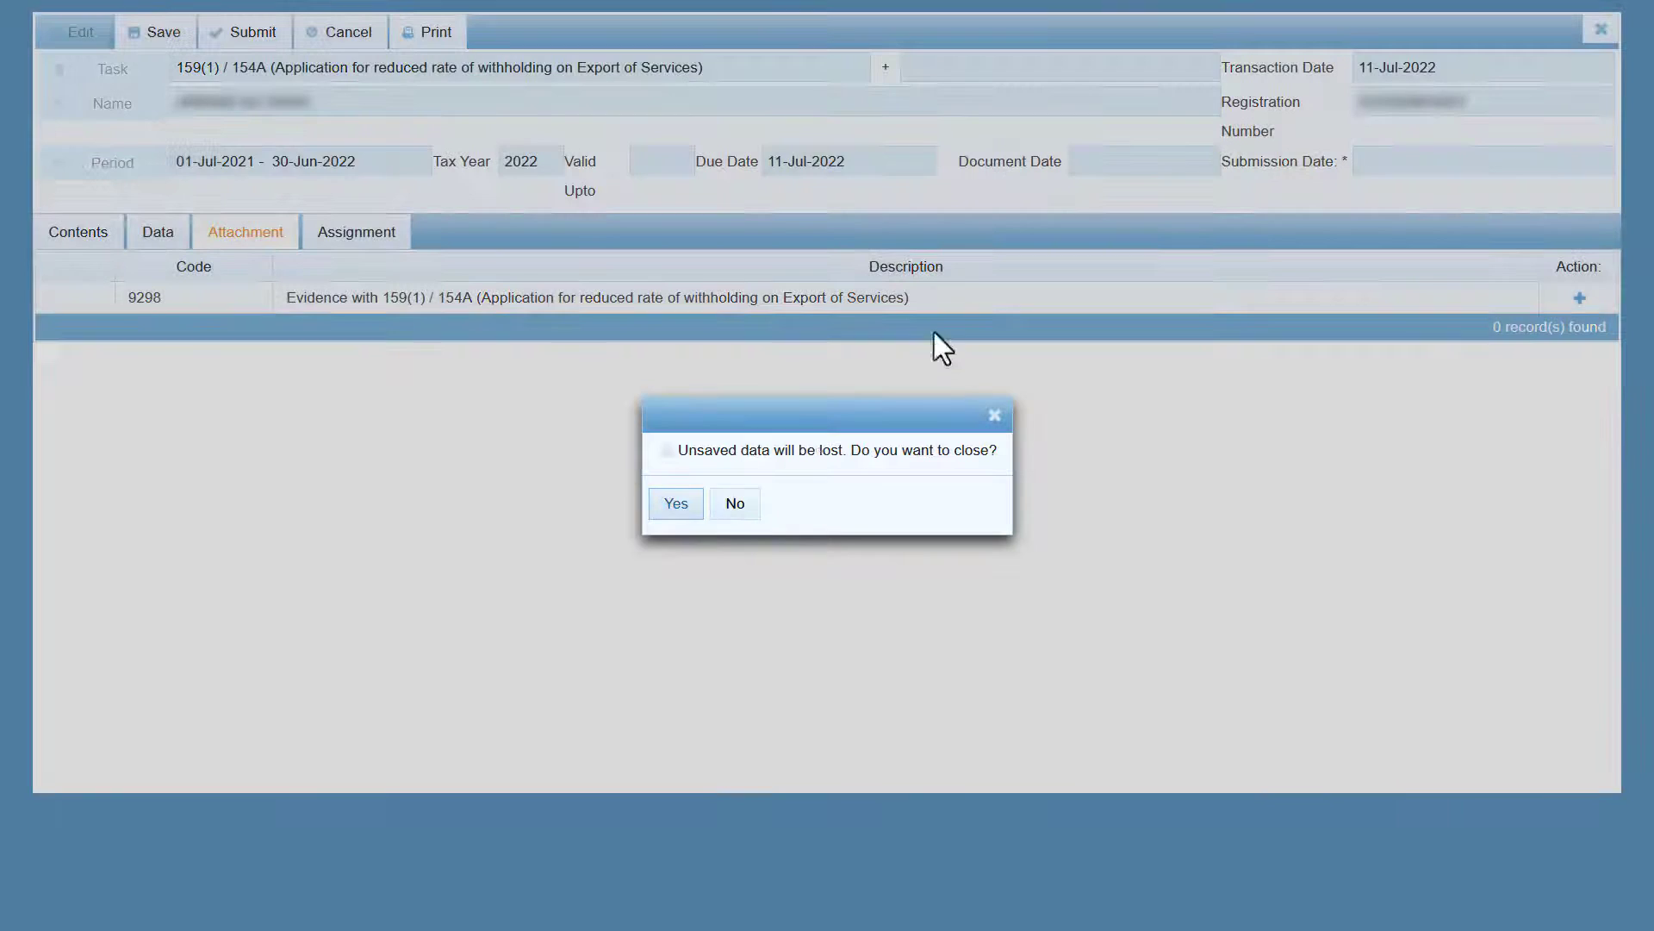
left_click(676, 506)
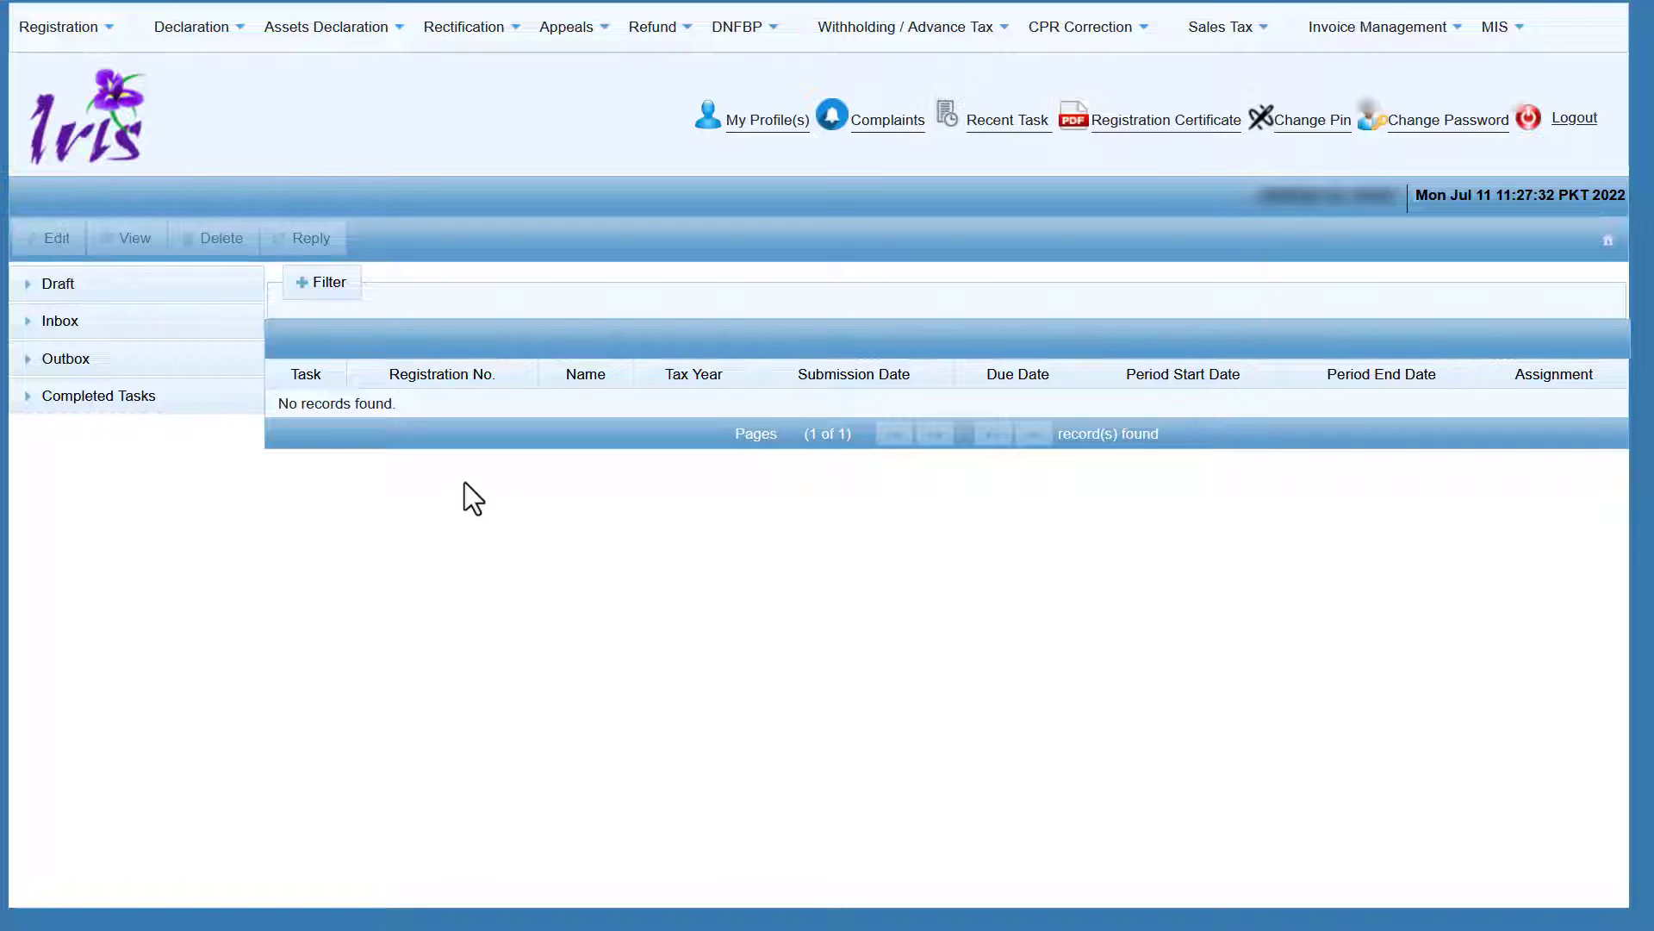
Open the draft 114(1) Return of Income for tax year 2022 for editing.
left_click(117, 291)
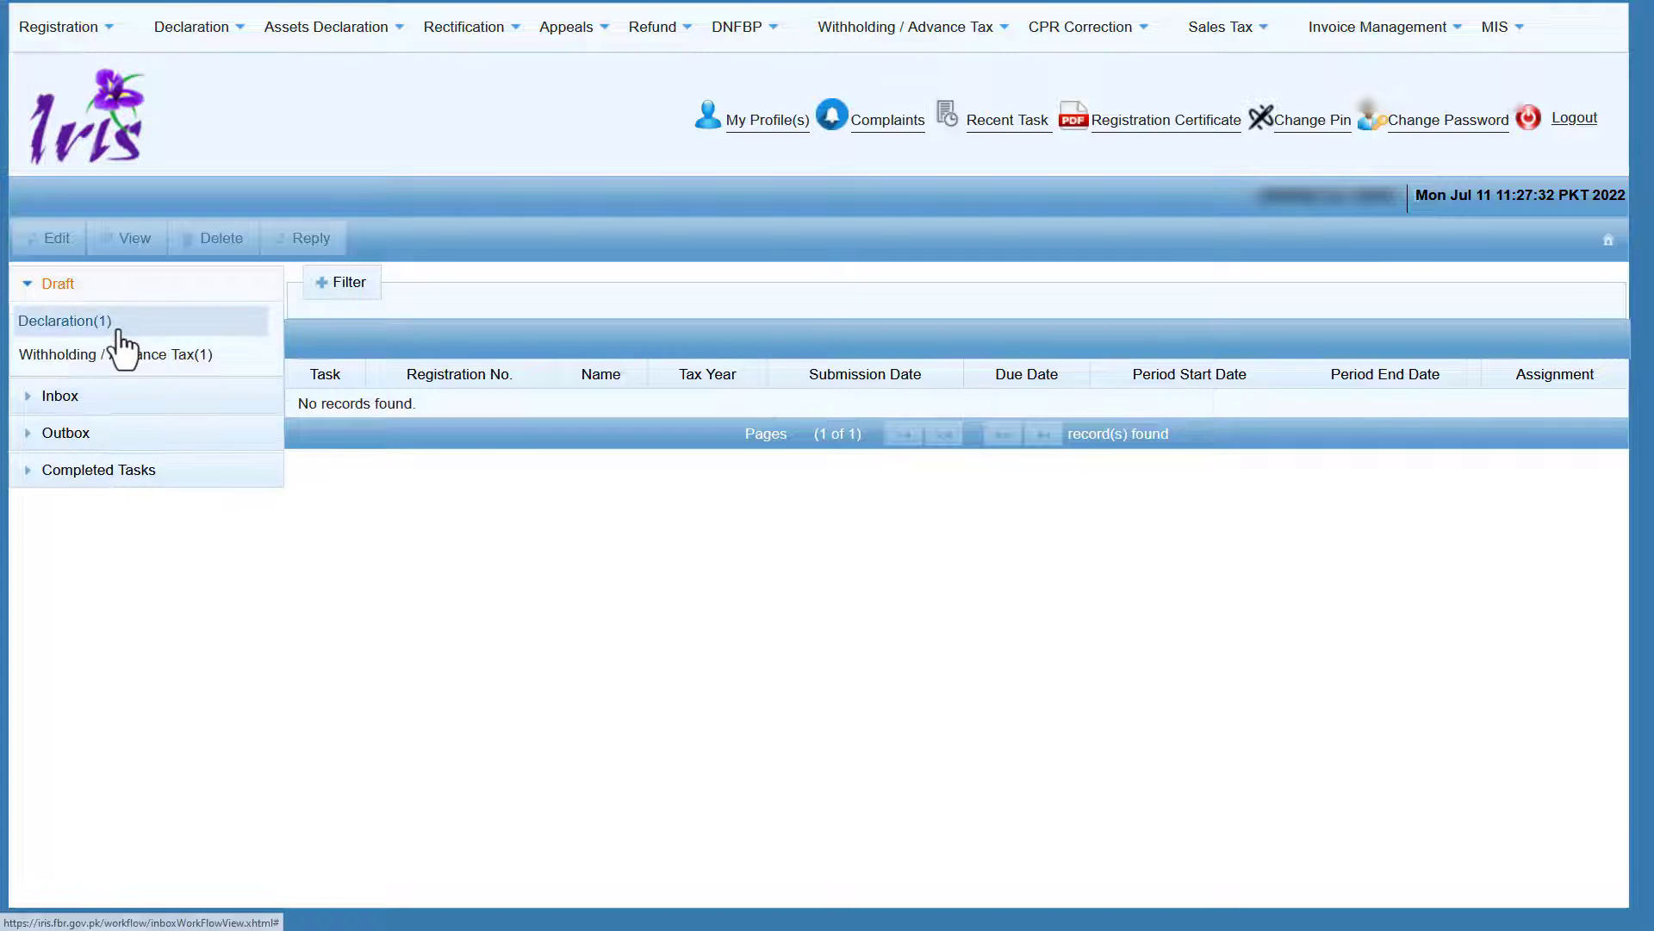
left_click(112, 328)
left_click(367, 444)
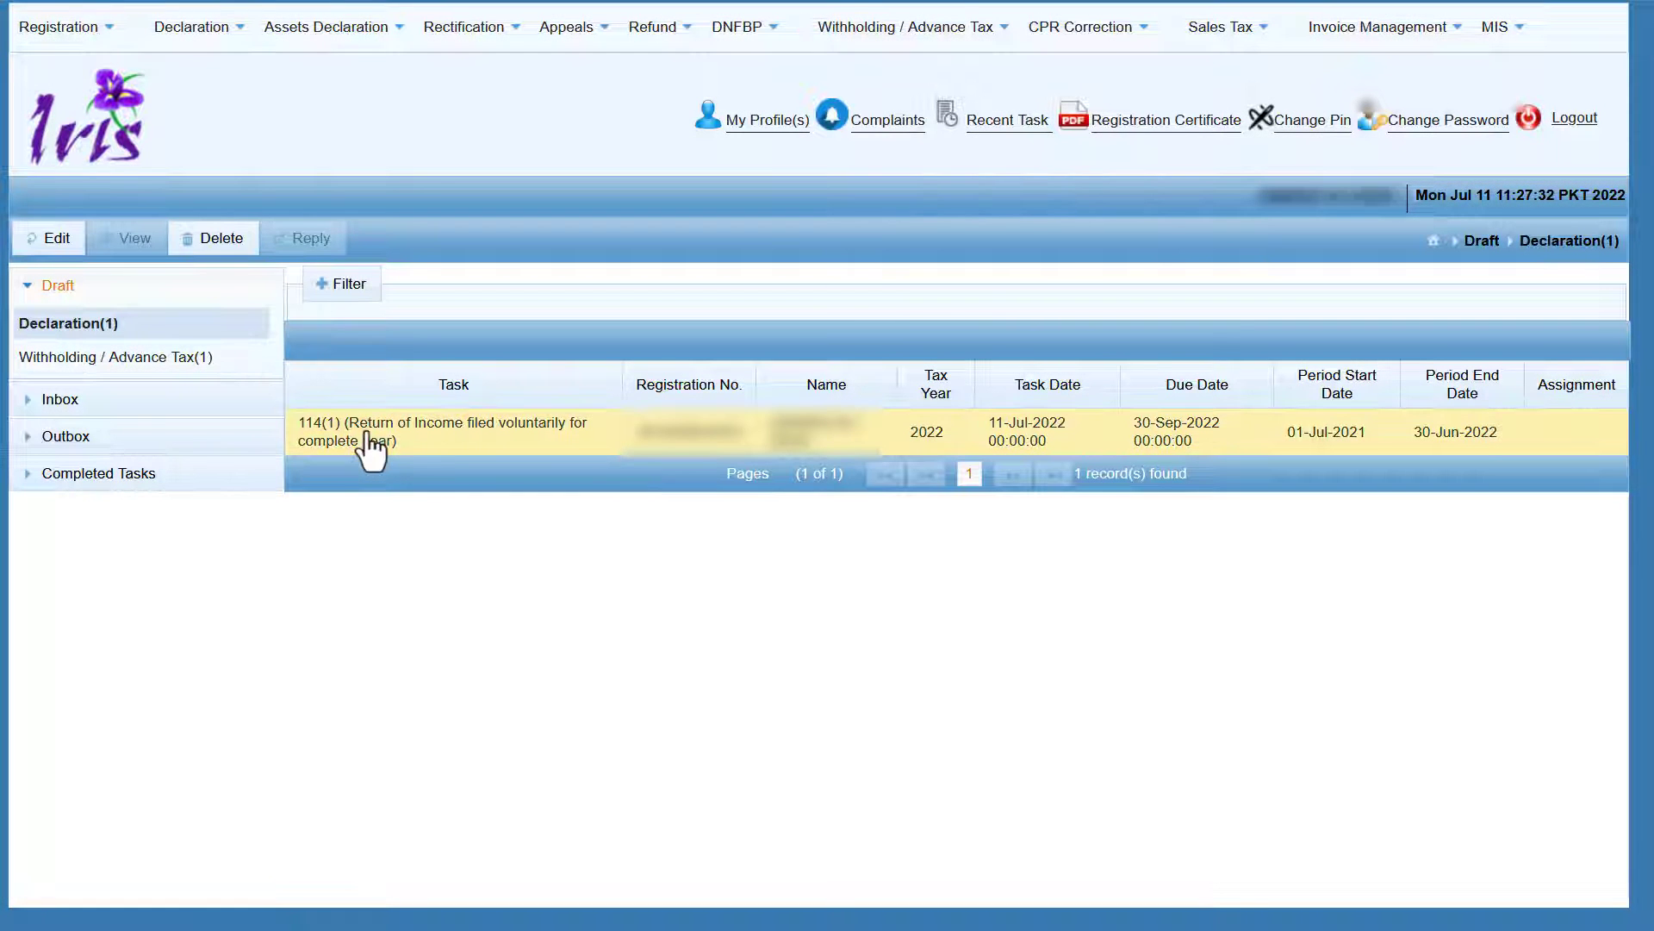
left_click(69, 250)
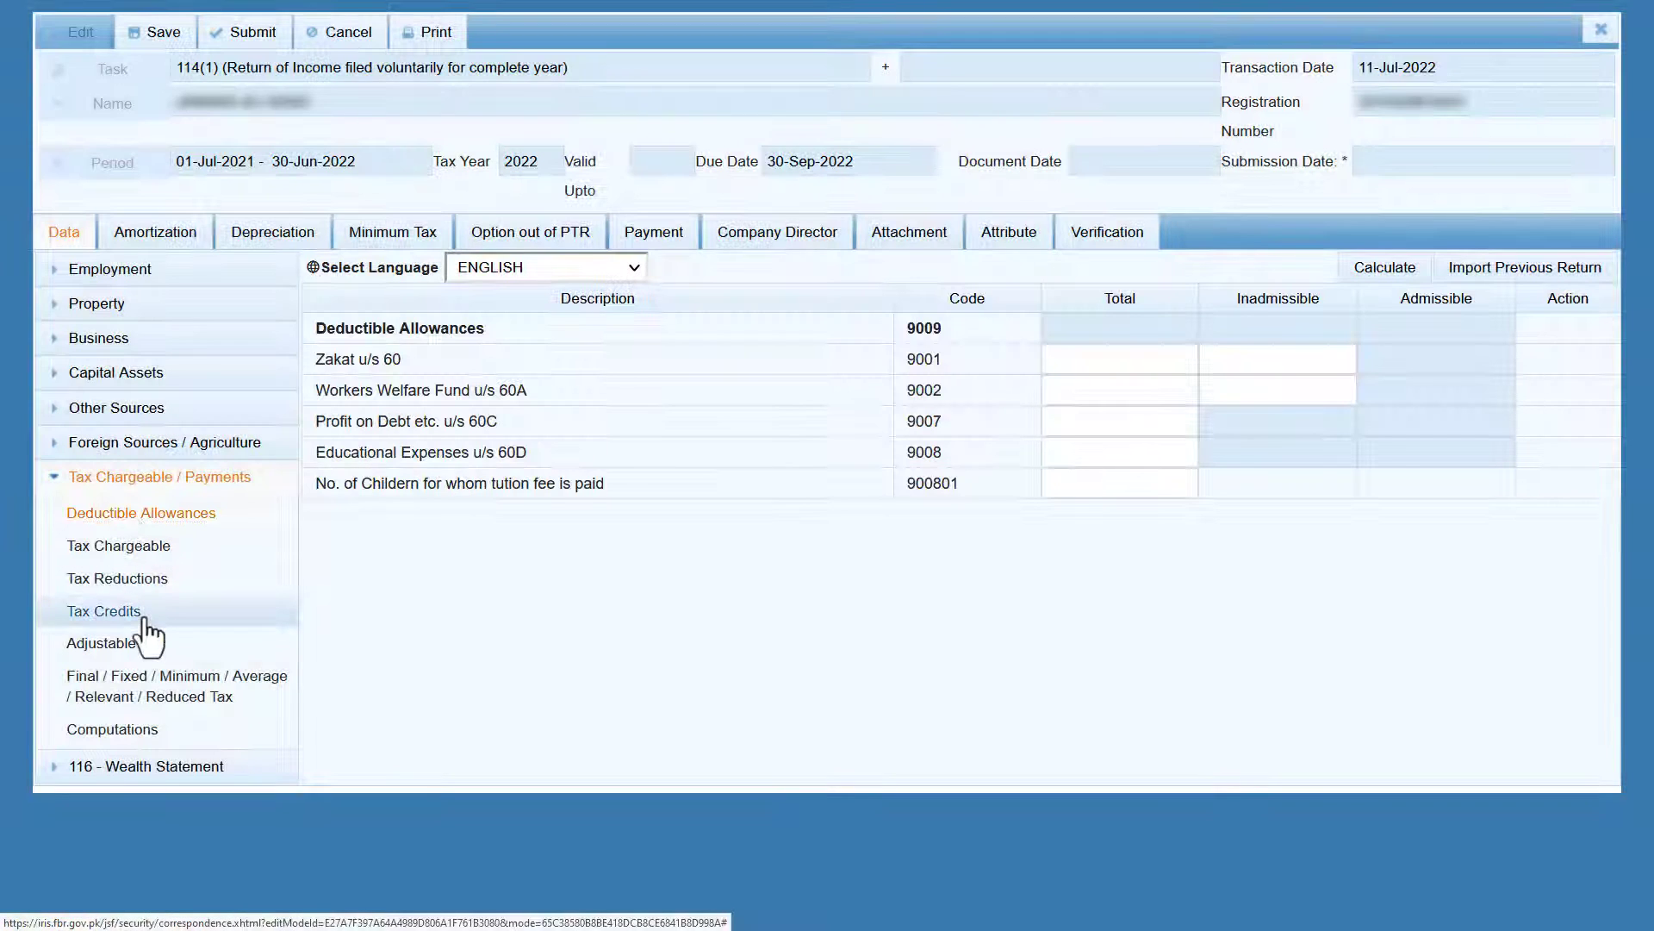
Enter a 50,000 Tax Credit for Certain Persons (Coal Mining Projects, Startups, IT/IT enabled Services) u/s 65F and recalculate the return.
left_click(144, 621)
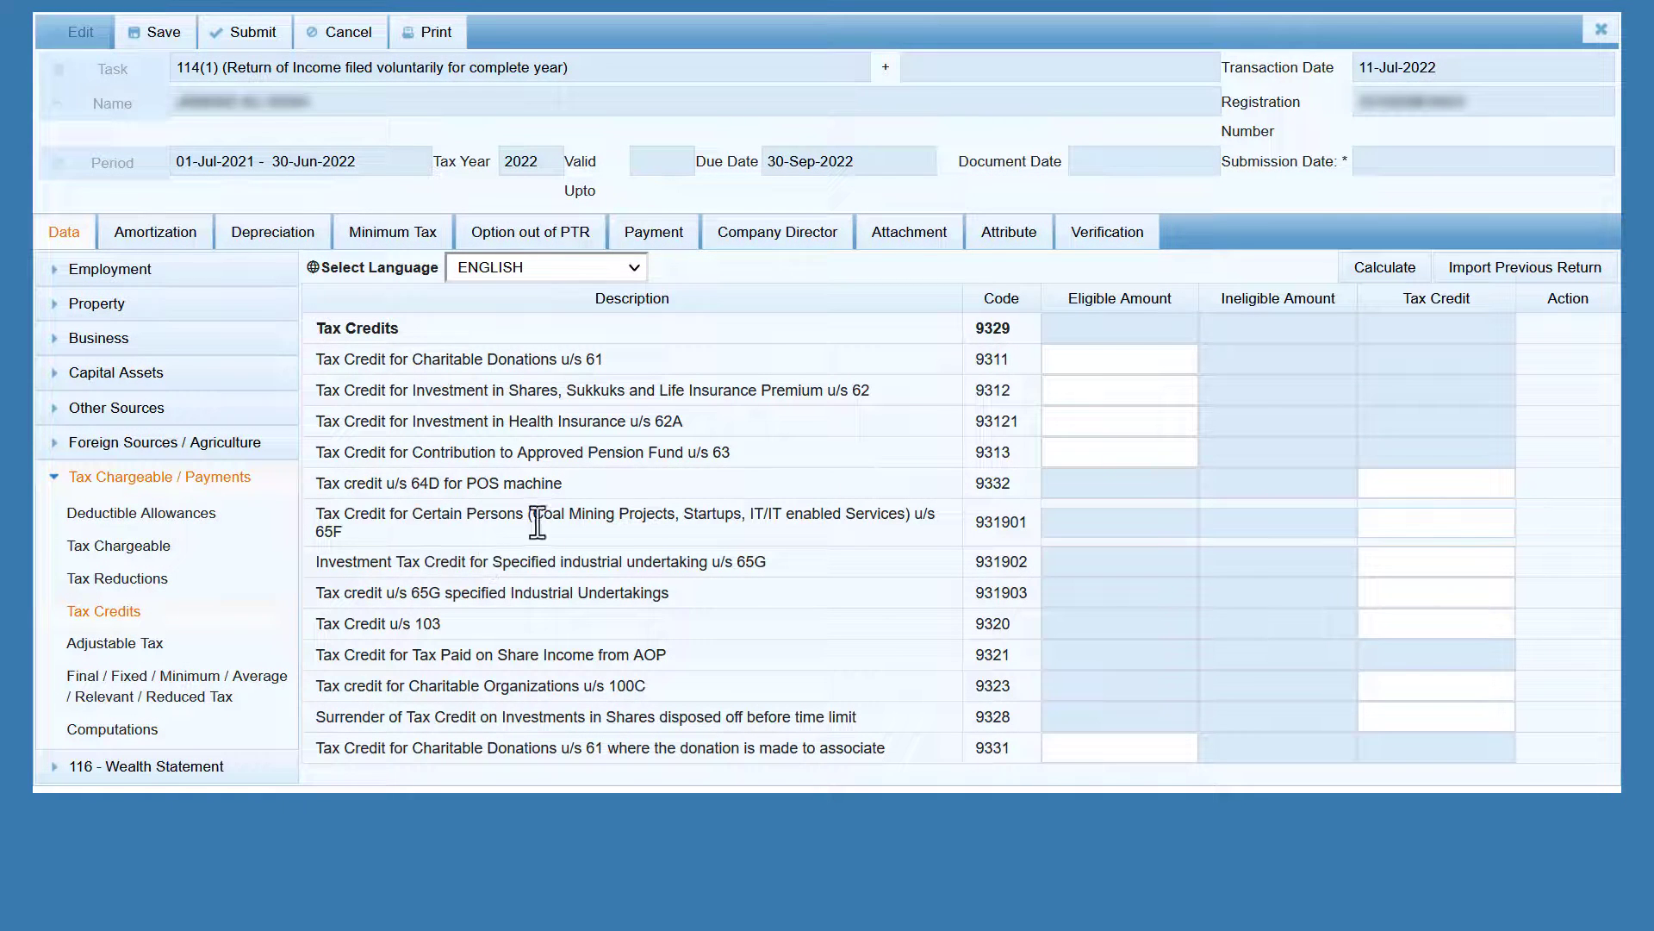
left_click(749, 516)
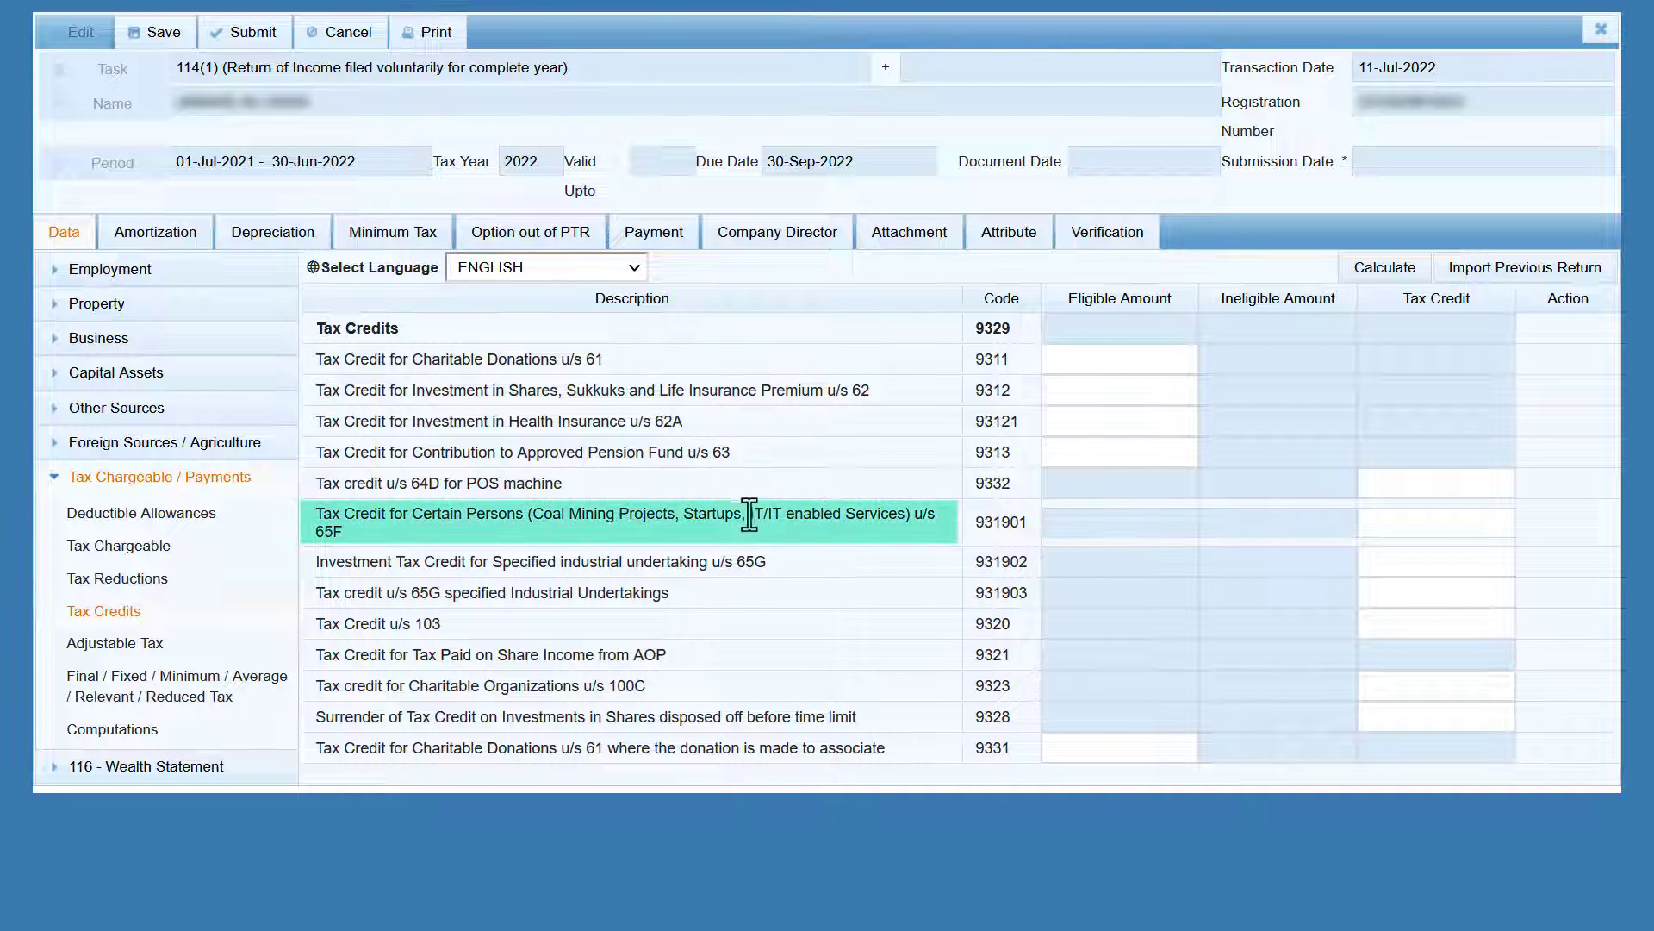
left_click_drag(750, 516, 872, 514)
left_click(1418, 523)
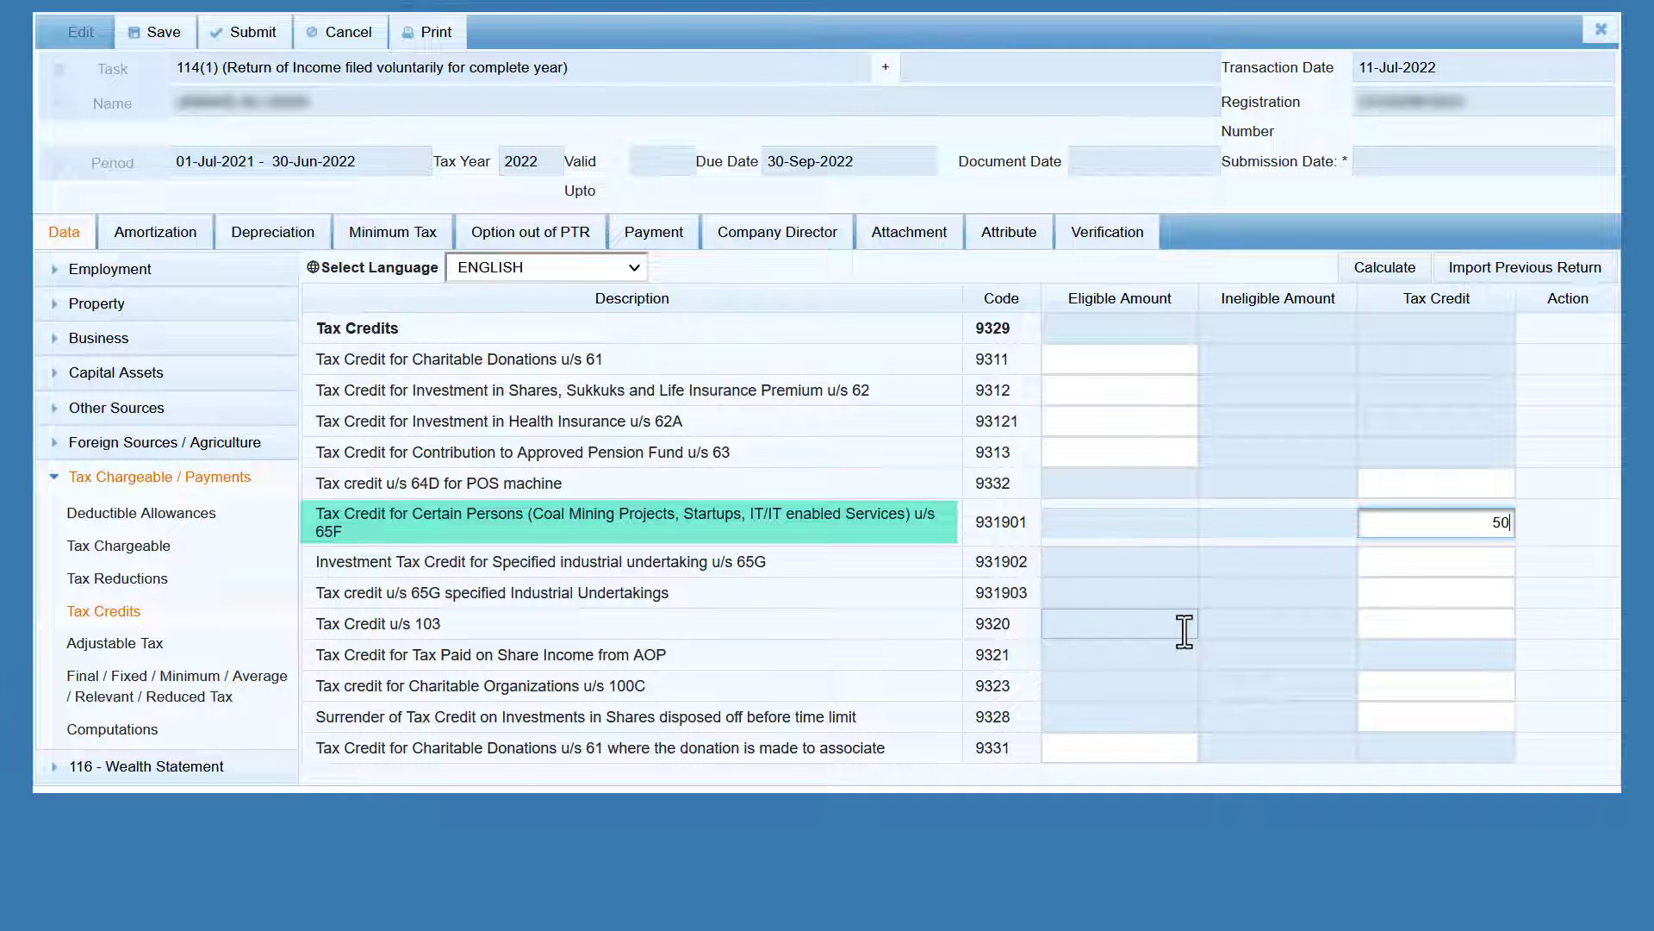
left_click(1380, 270)
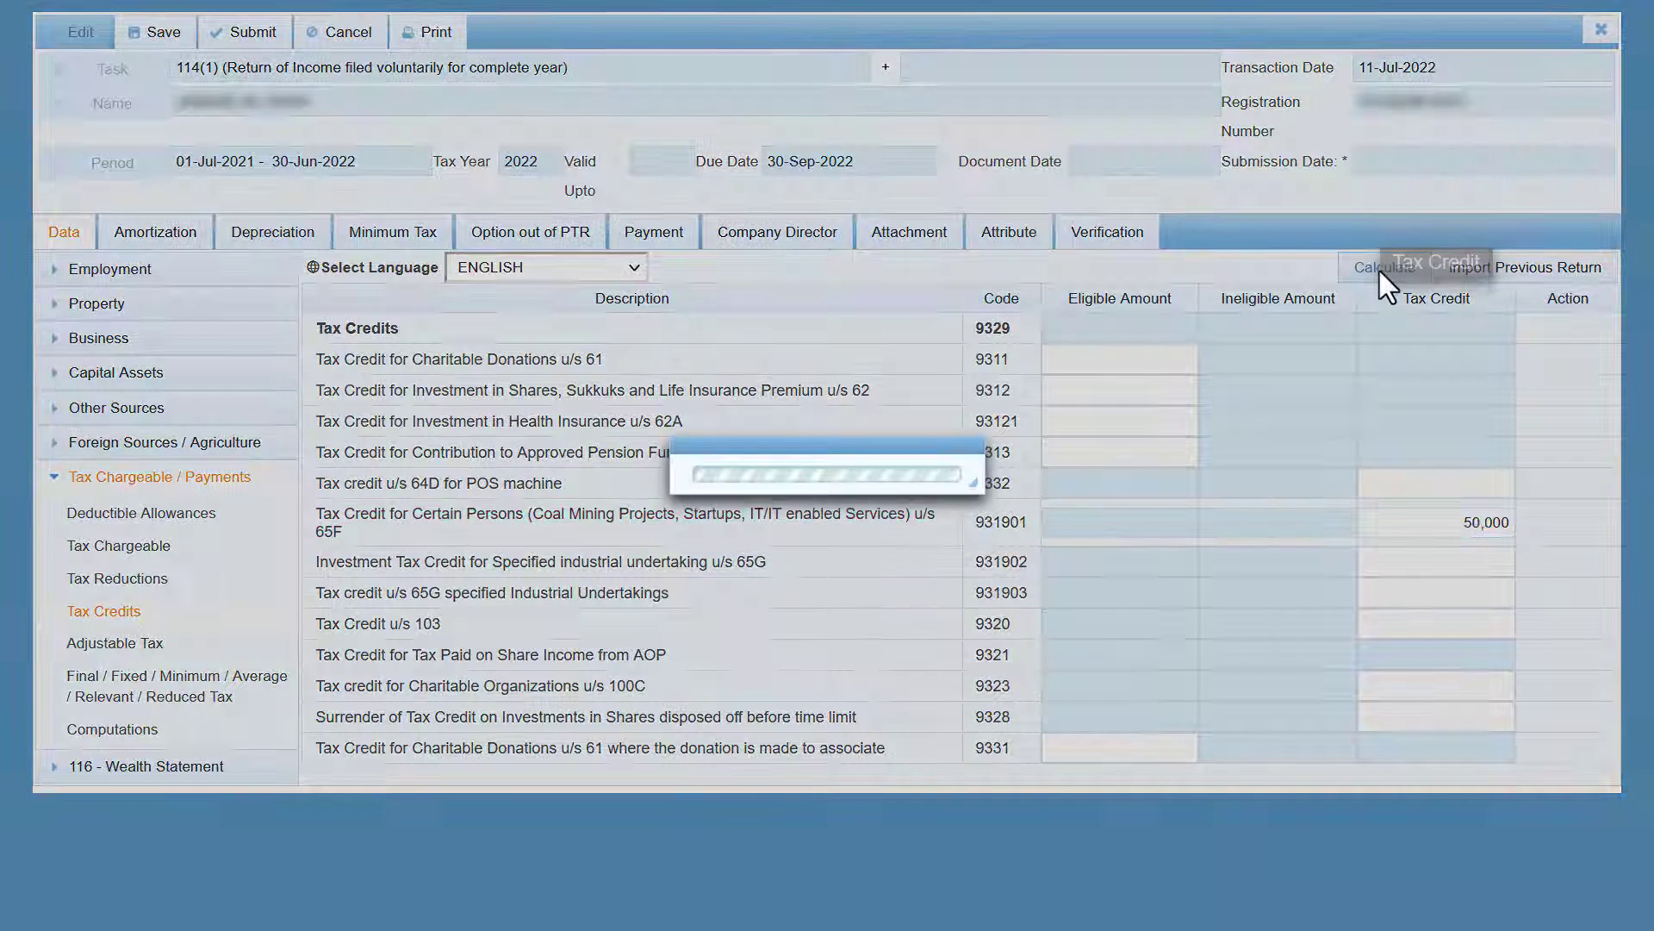
left_click(1381, 269)
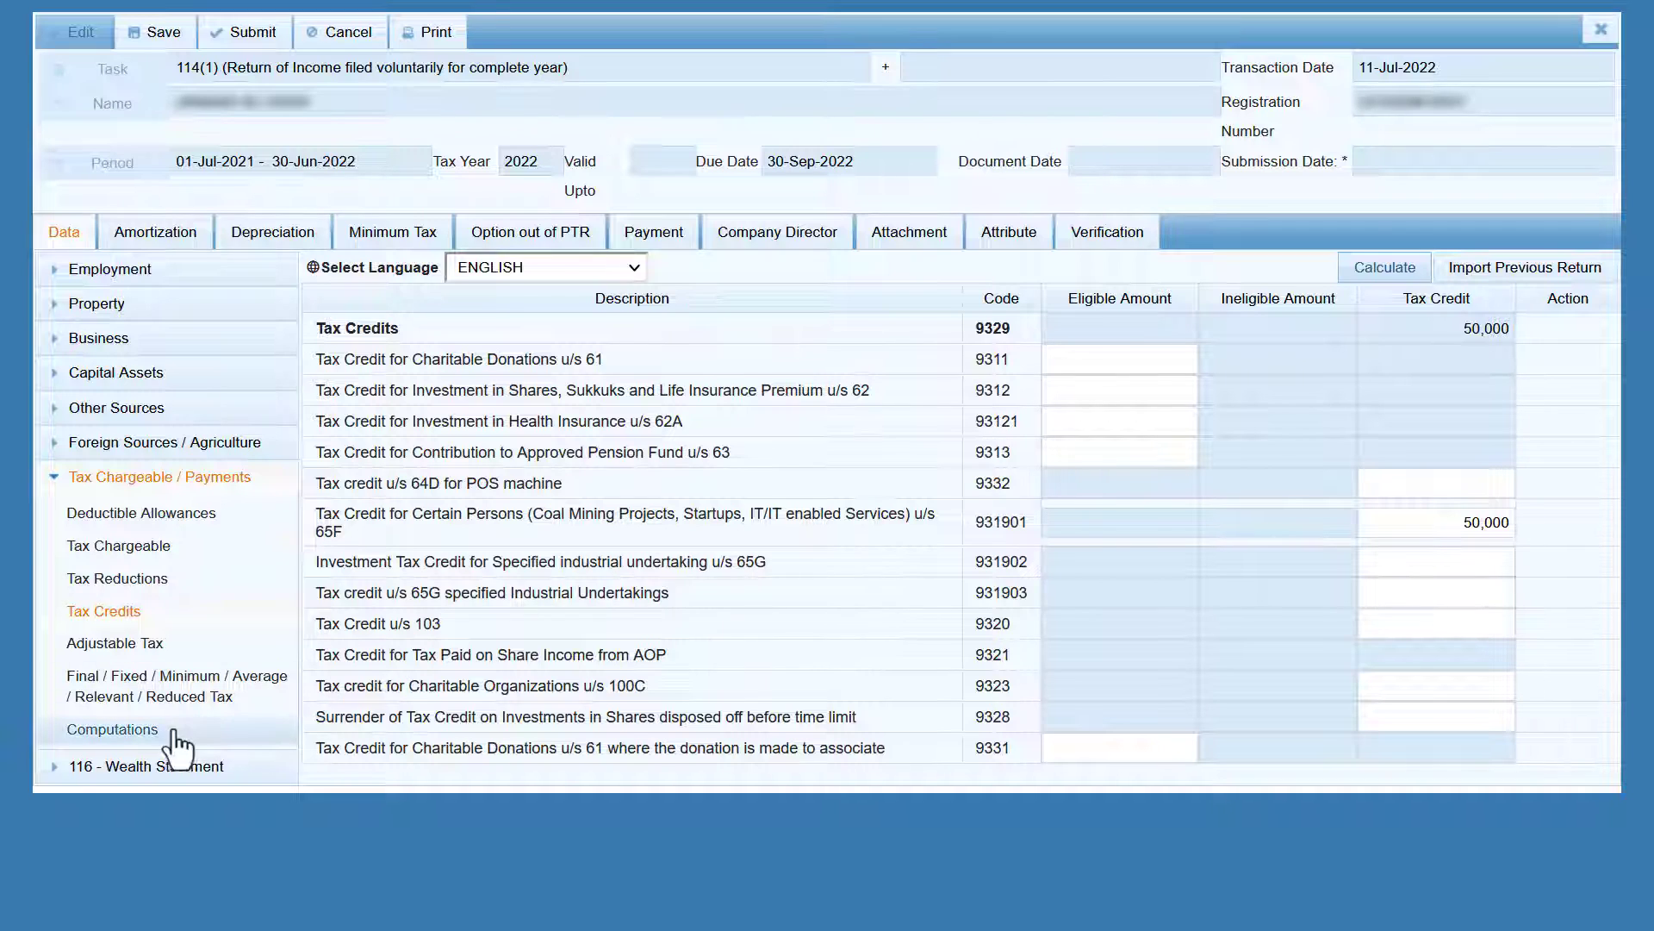
Examine the Computations for withholding income tax, tax credits, normal and final tax, and admitted income tax.
left_click(113, 730)
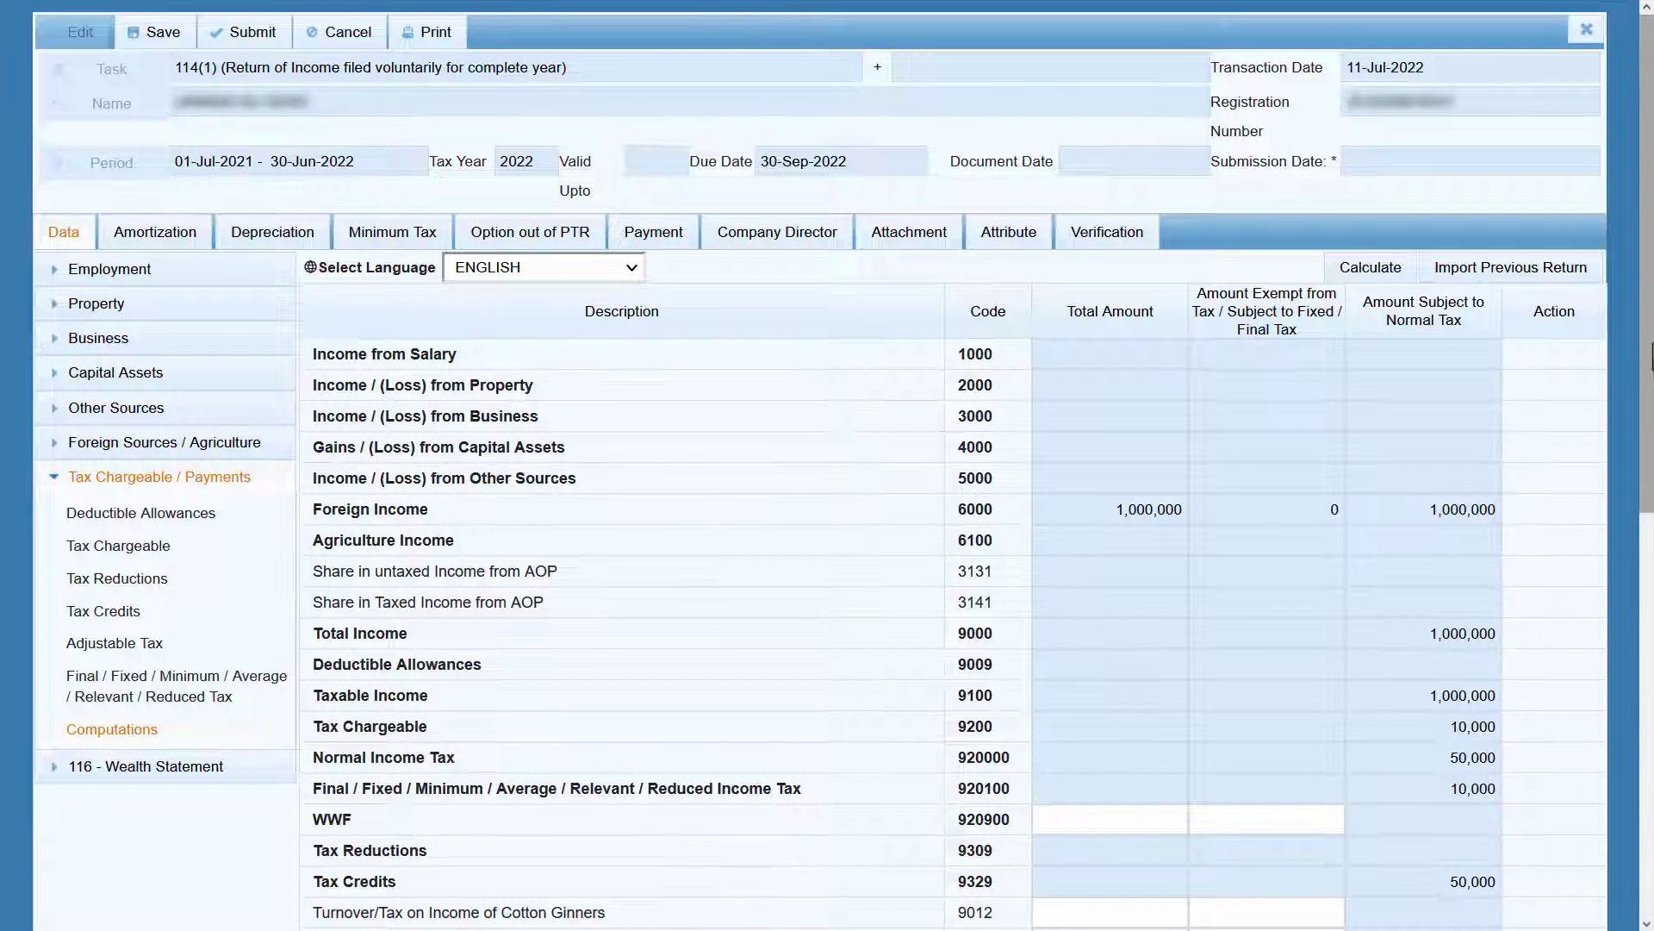
left_click_drag(1650, 353, 1650, 767)
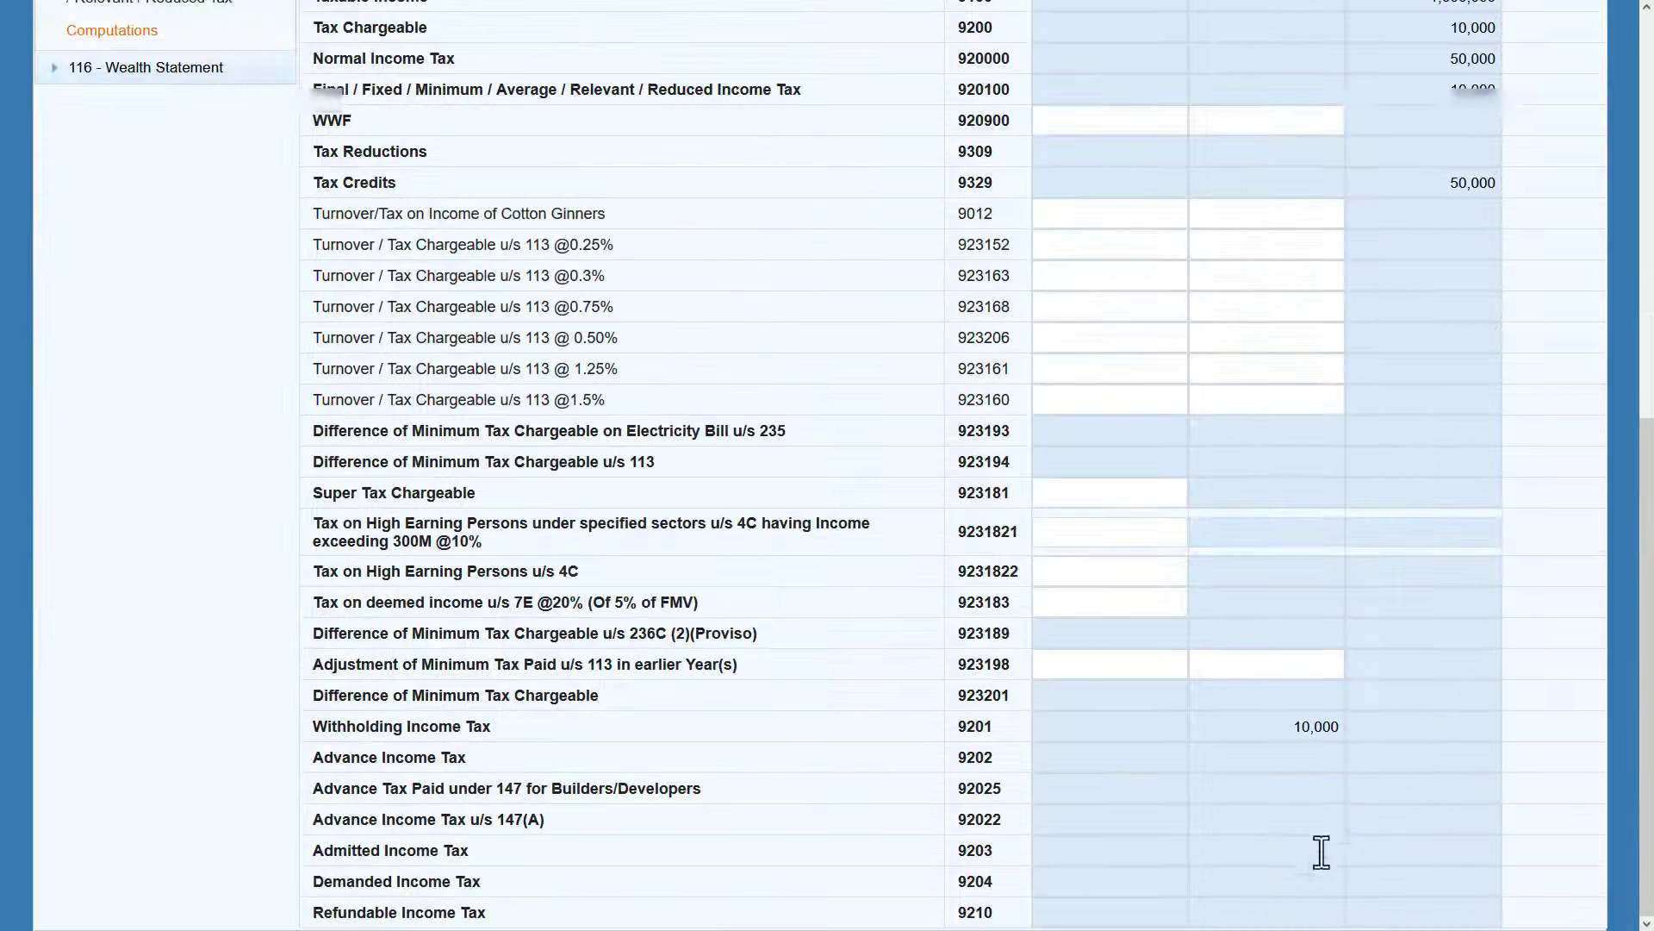
left_click(1350, 727)
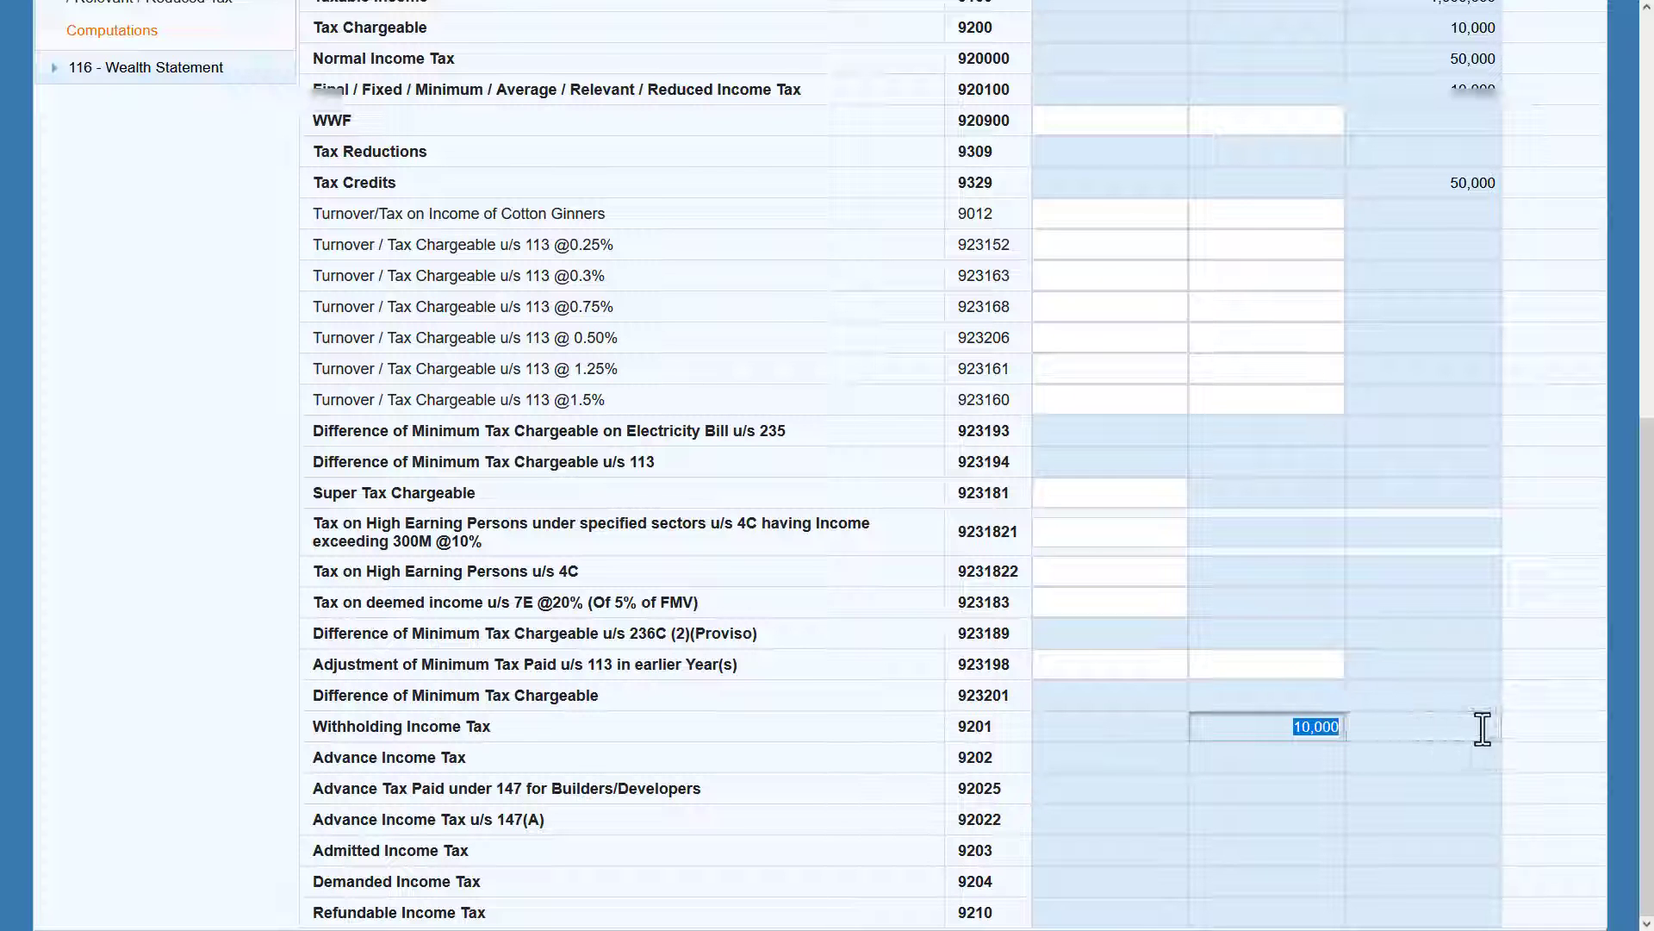
left_click(1525, 724)
left_click_drag(1650, 810, 1651, 625)
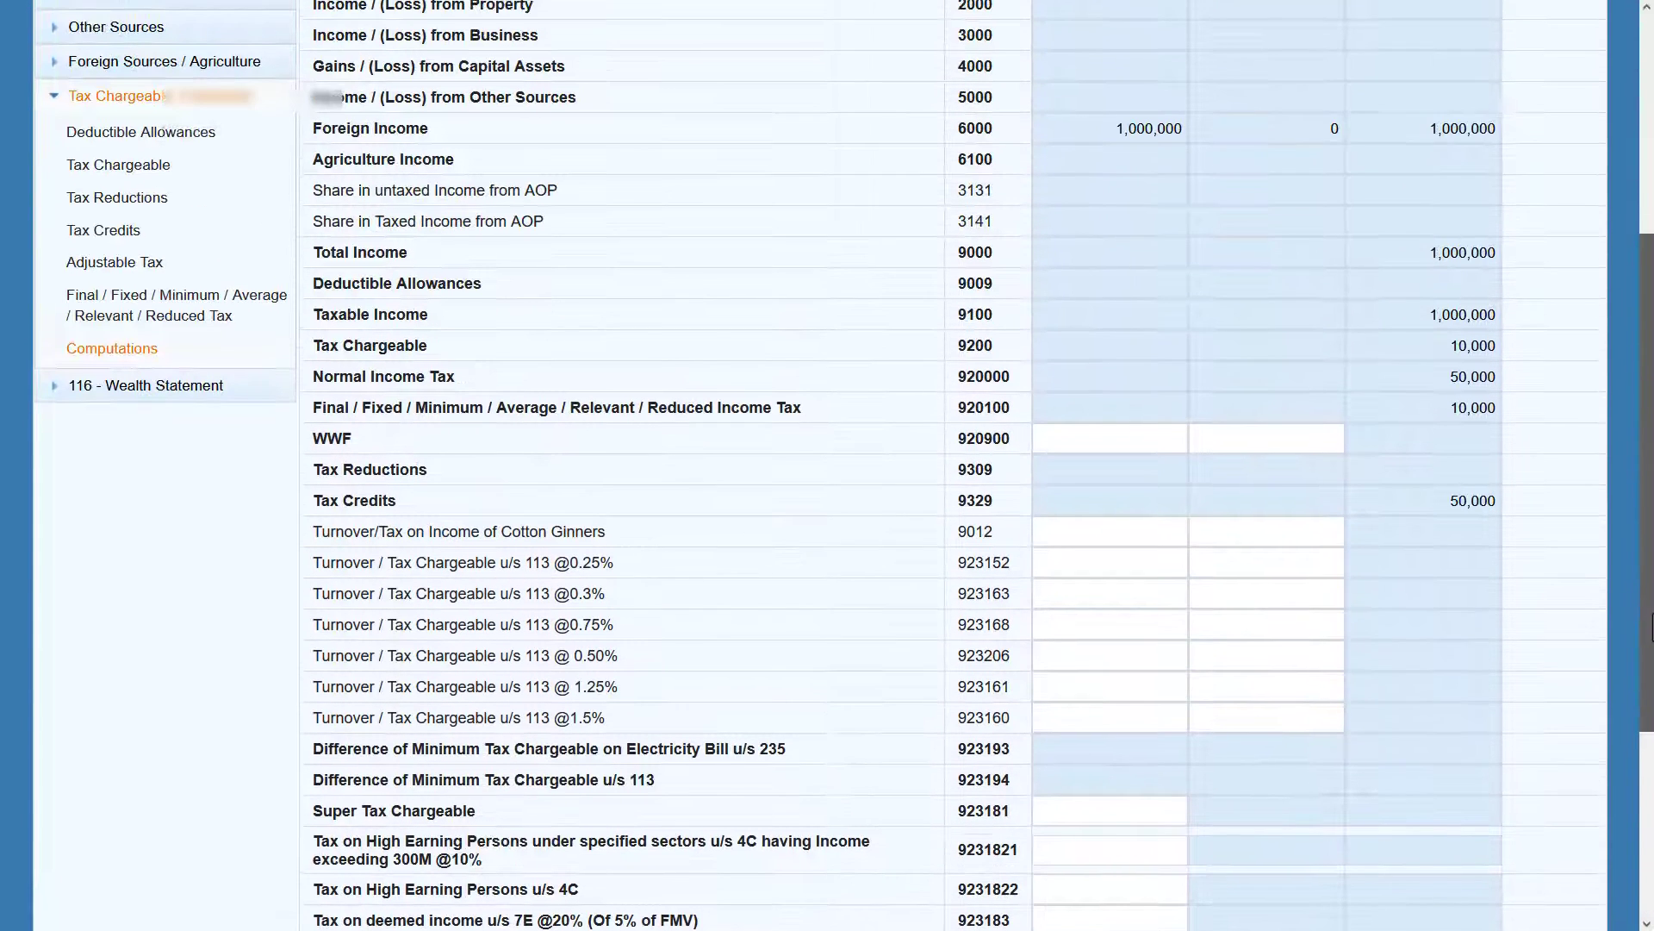
left_click_drag(429, 504, 322, 500)
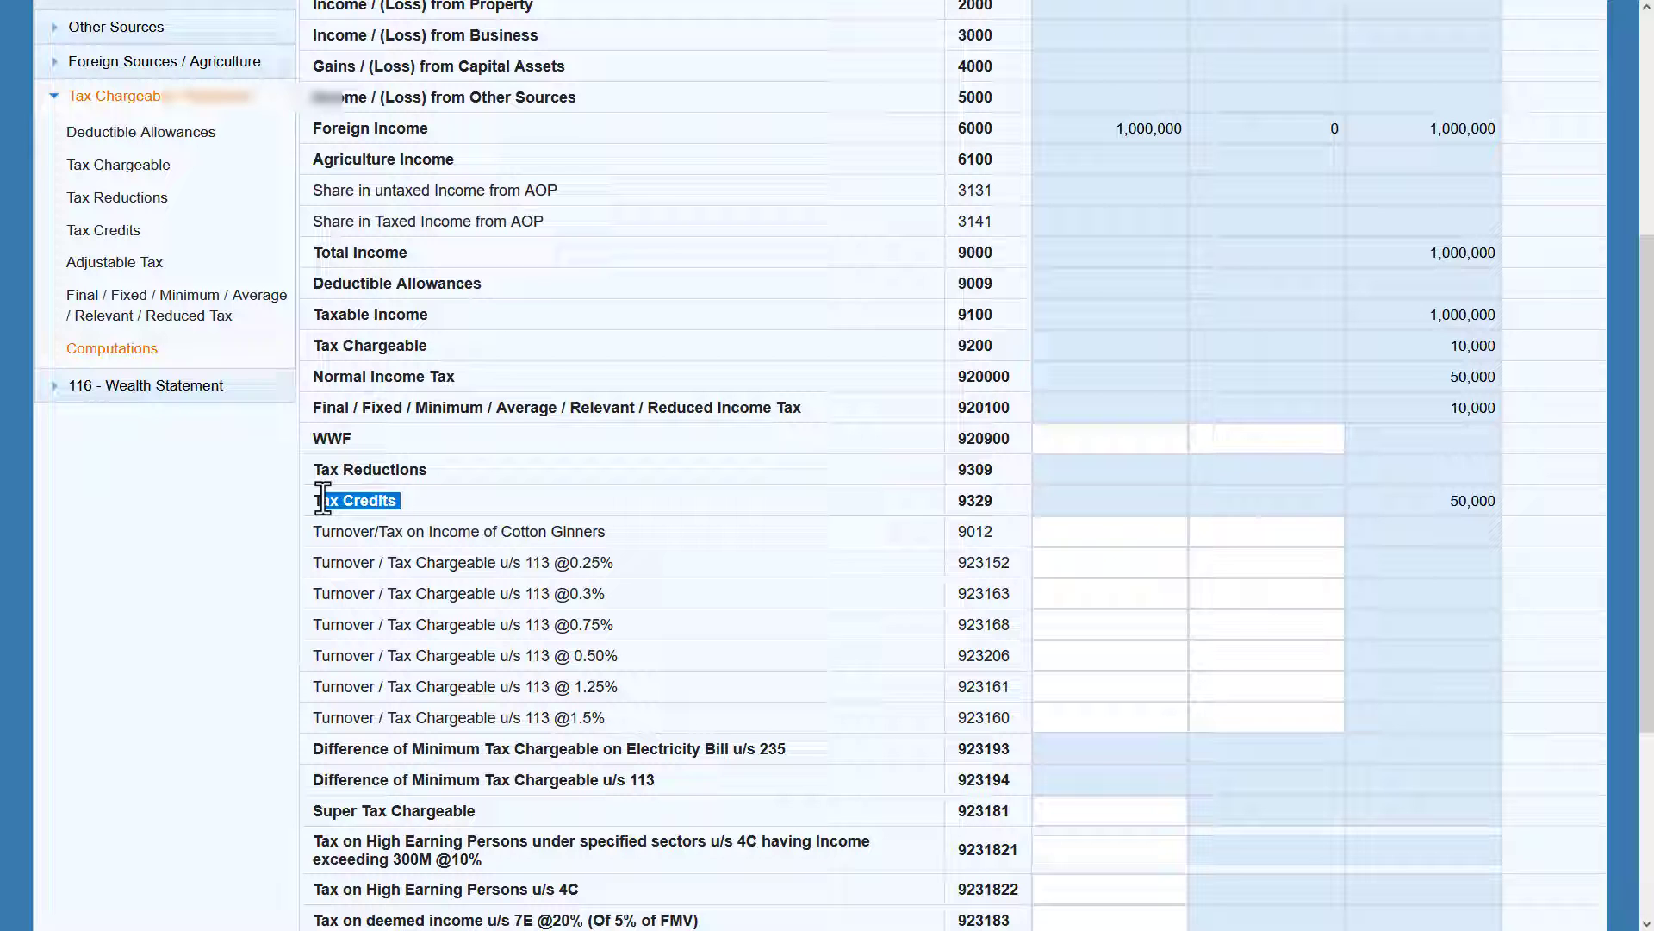
left_click(834, 599)
left_click_drag(1650, 639, 1652, 535)
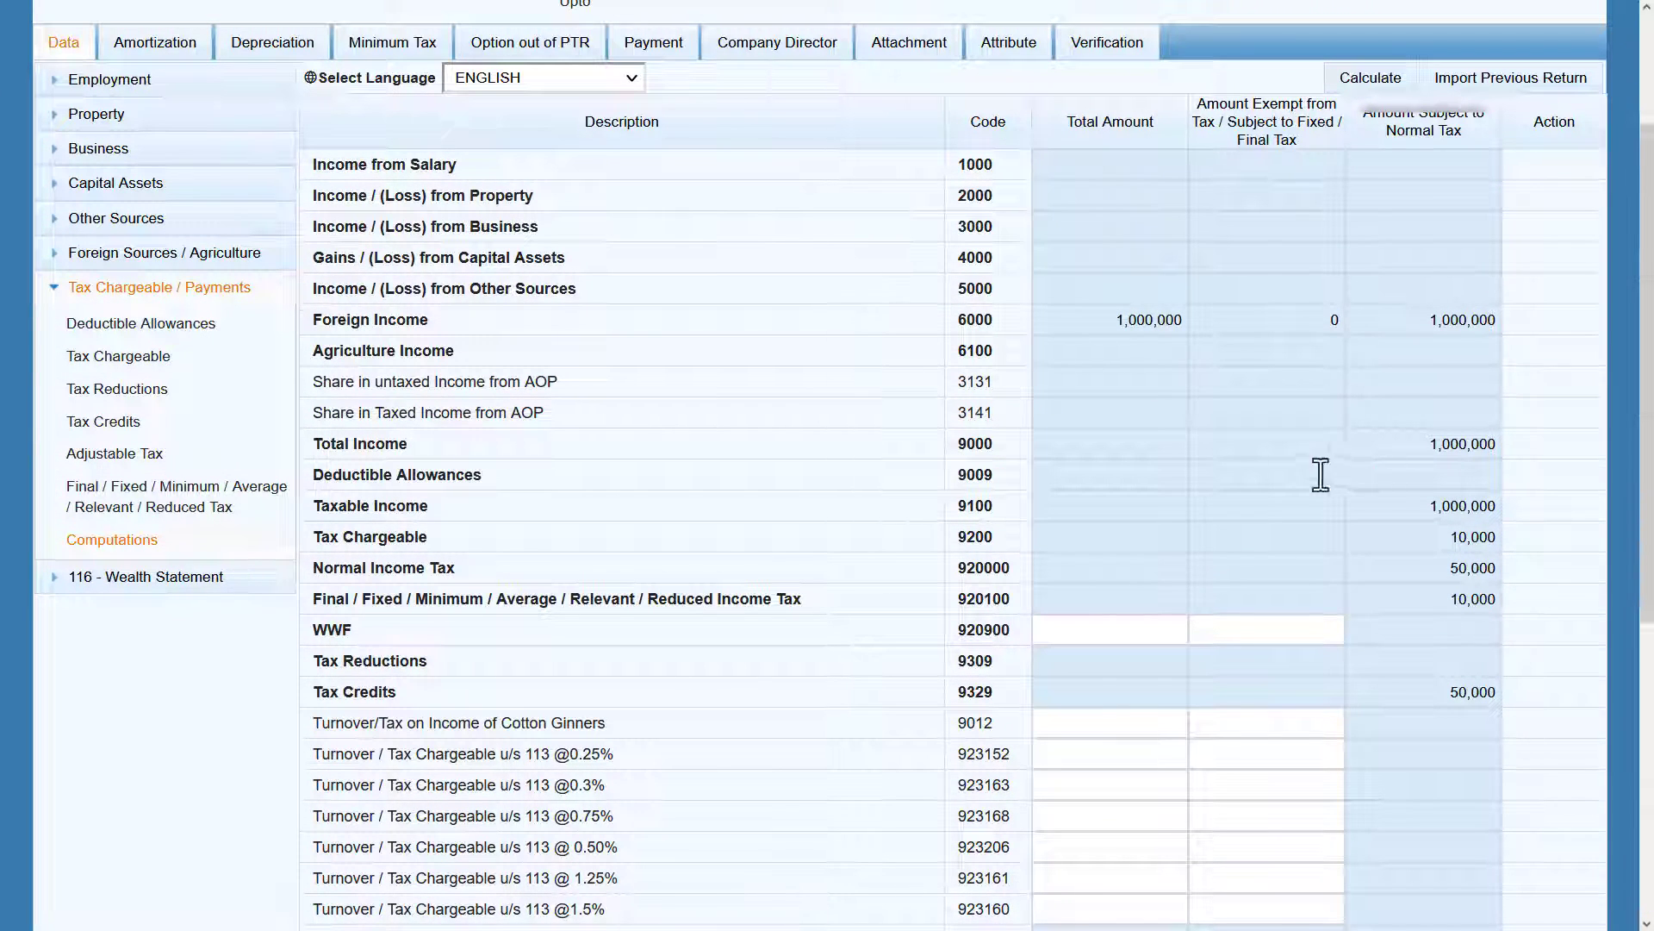
left_click(1251, 476)
Examine the Adjustable Tax entries for rent of property, cash withdrawals, banking transactions, and motor vehicle registration, transfer and sale.
left_click(151, 464)
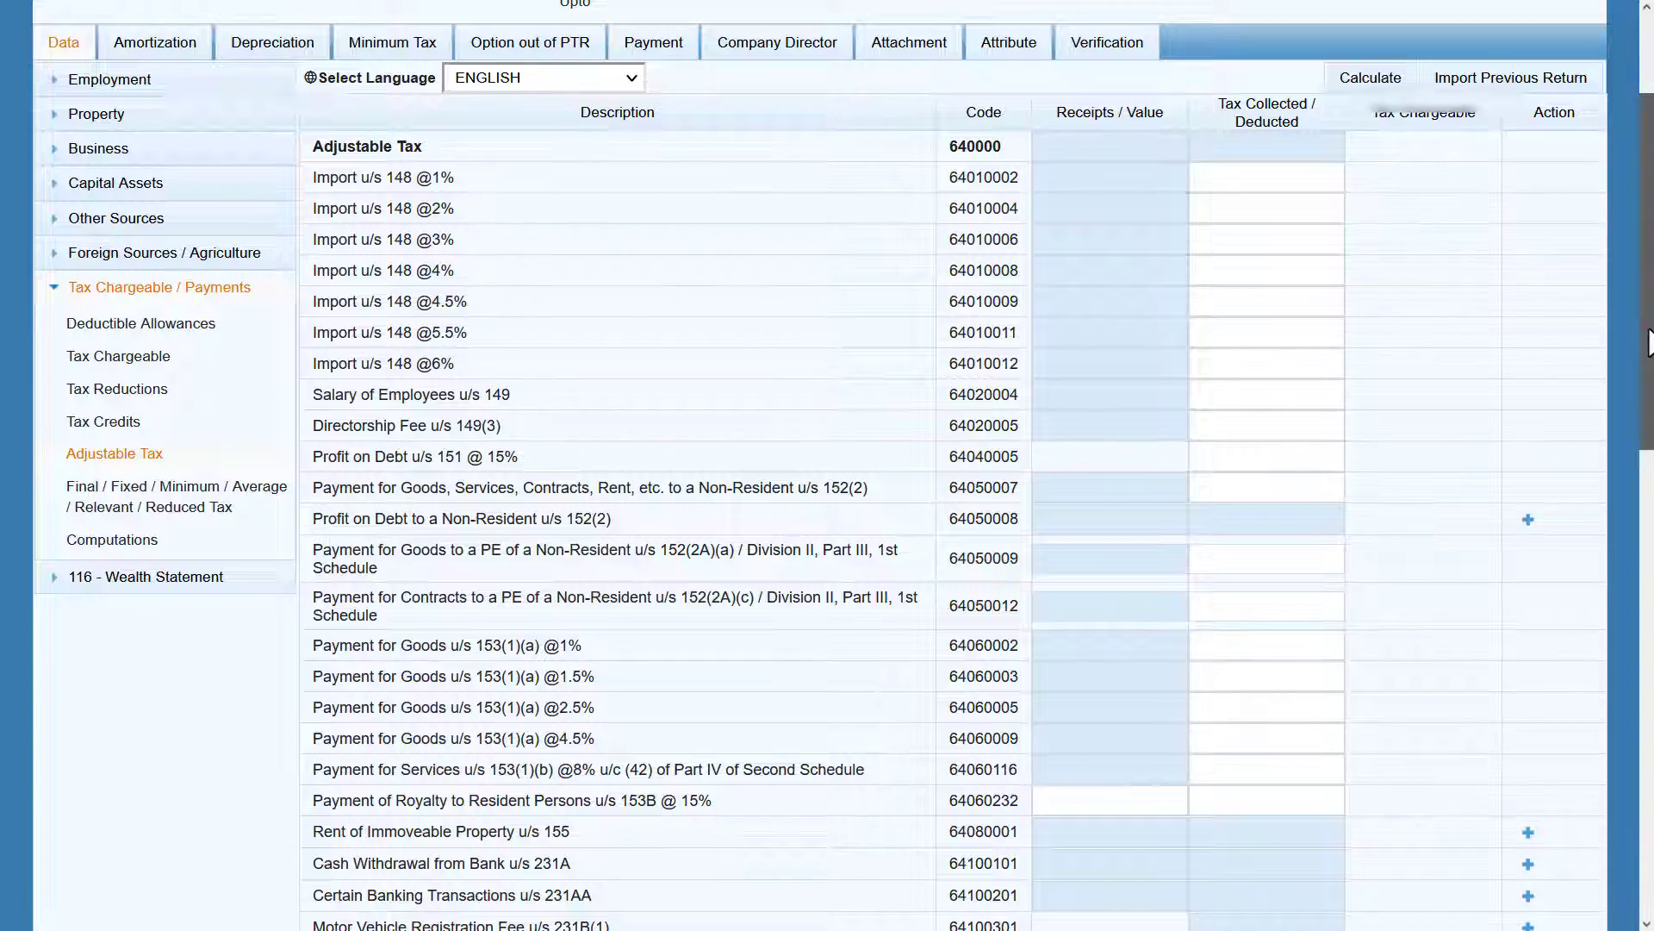
scroll(1647, 412, "down", 1)
left_click_drag(1647, 412, 1620, 587)
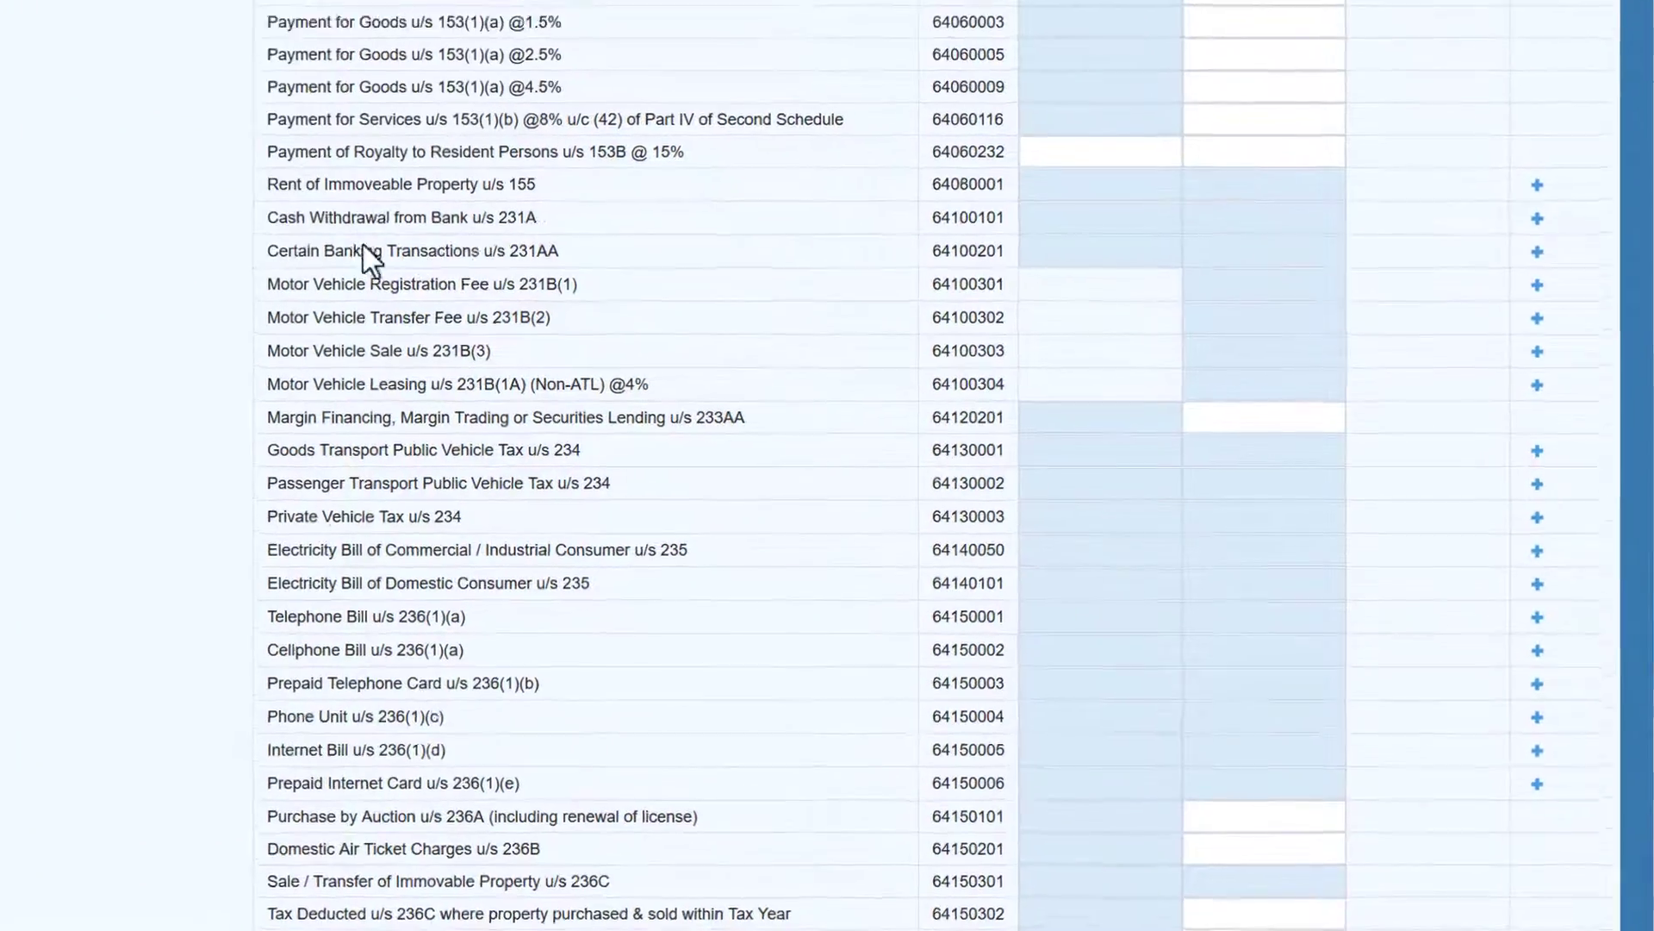
left_click_drag(101, 142, 343, 153)
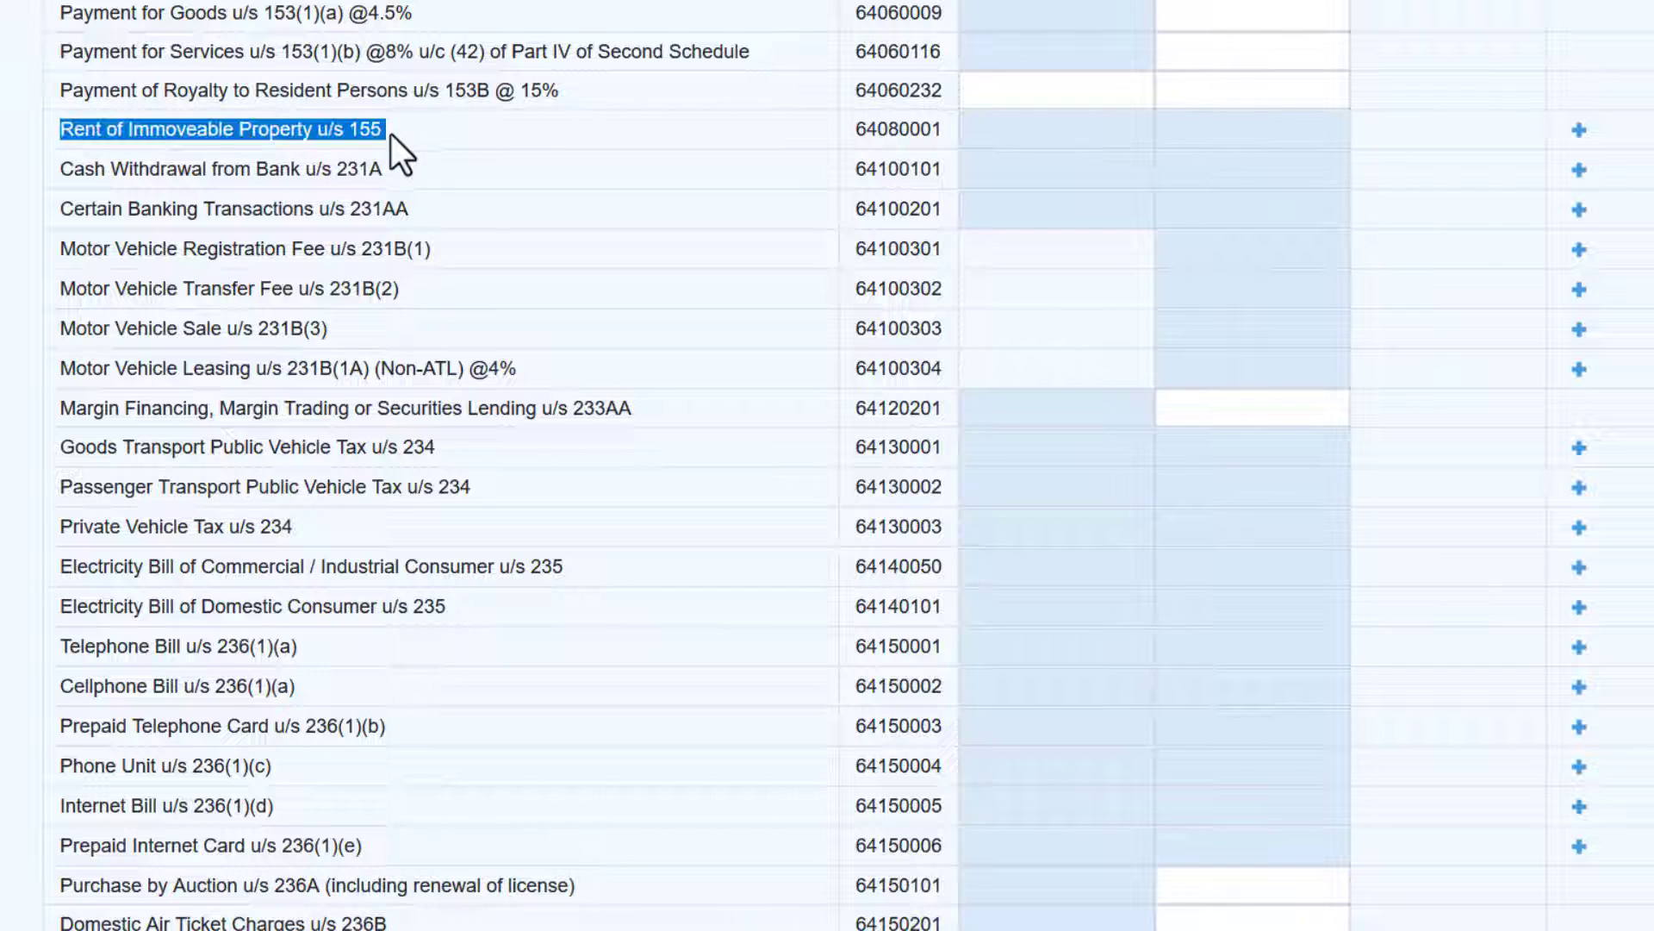
left_click(394, 131)
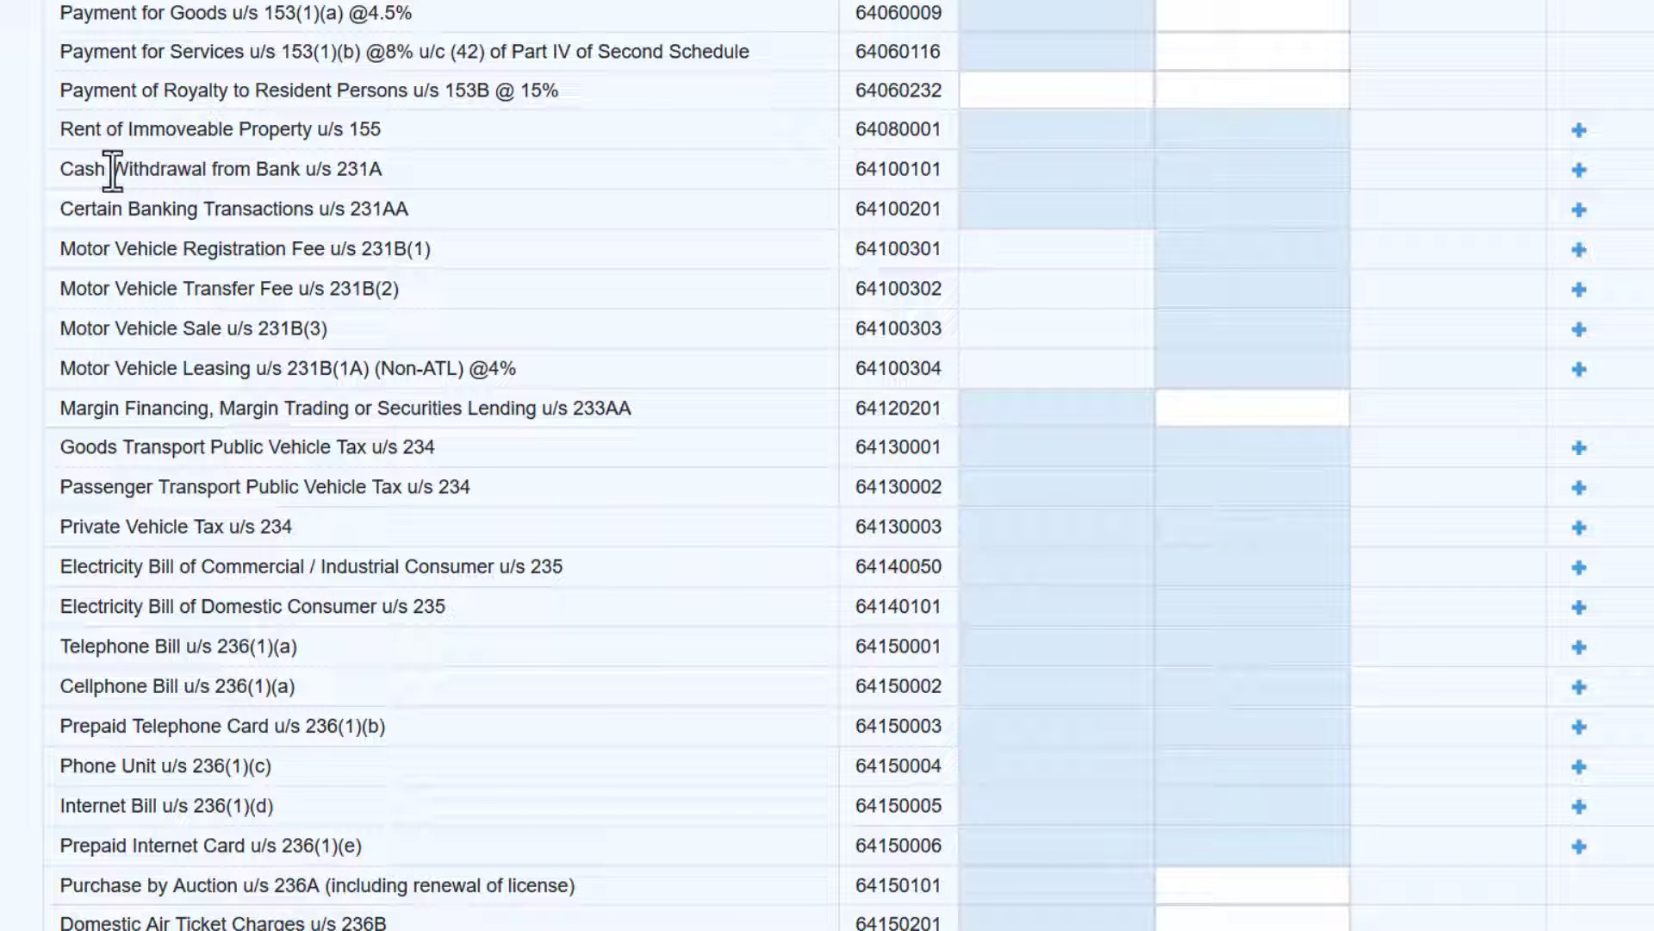
left_click_drag(173, 169, 279, 170)
left_click(175, 170)
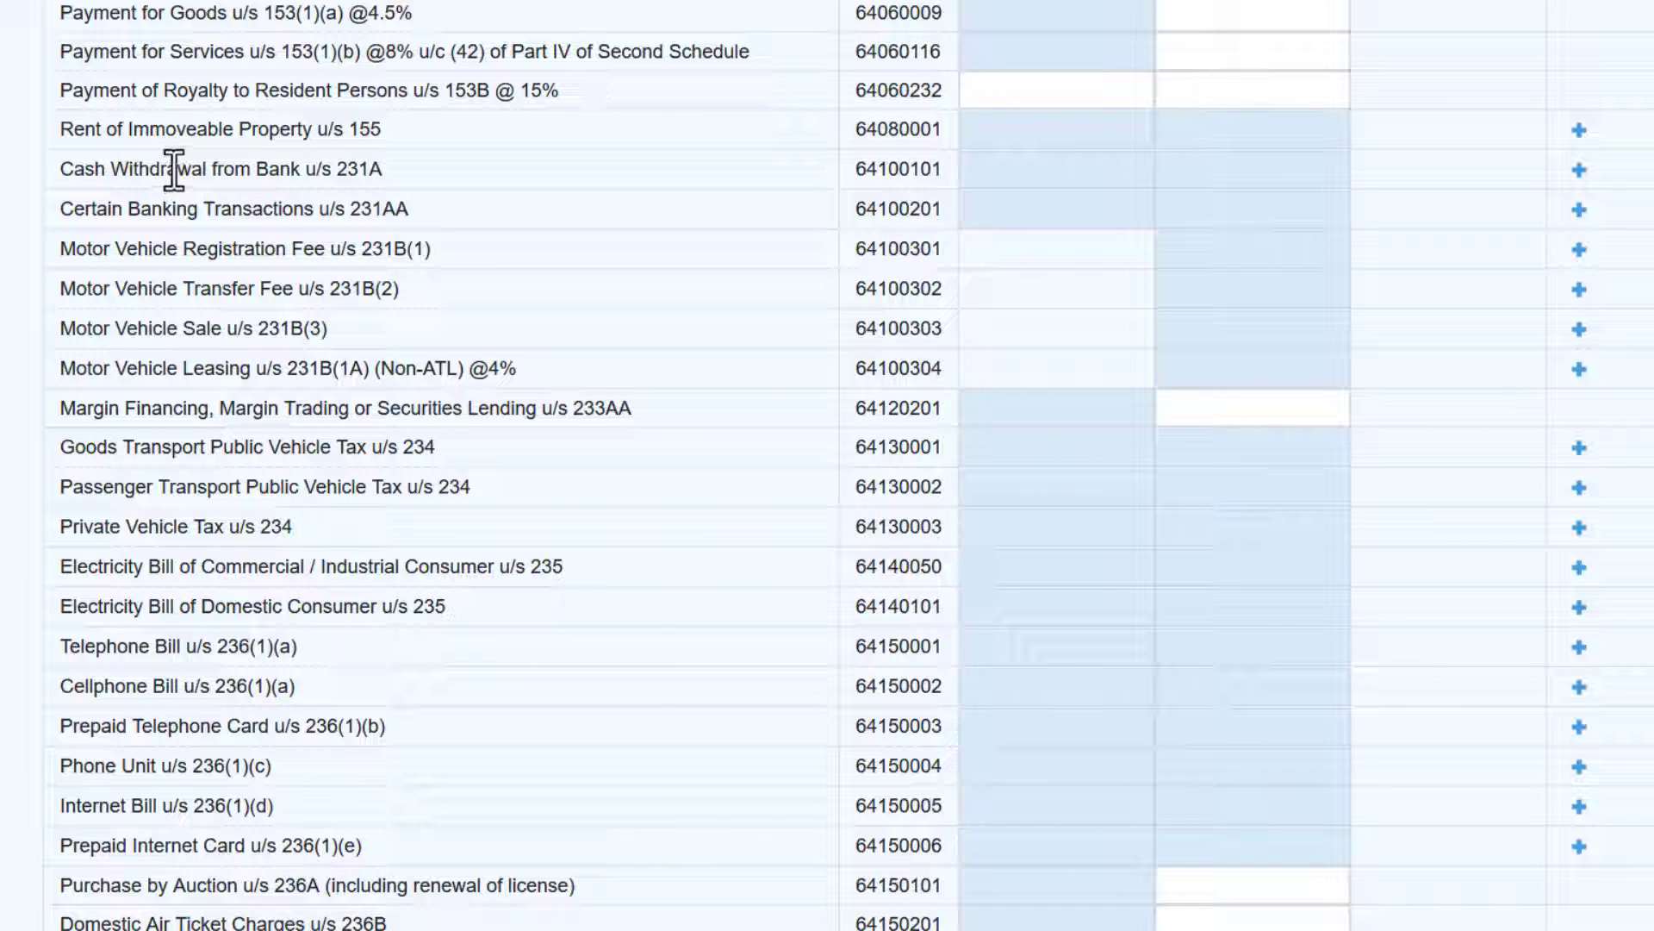
left_click_drag(313, 210, 131, 211)
left_click(138, 207)
left_click_drag(62, 250, 285, 292)
left_click_drag(181, 329, 221, 329)
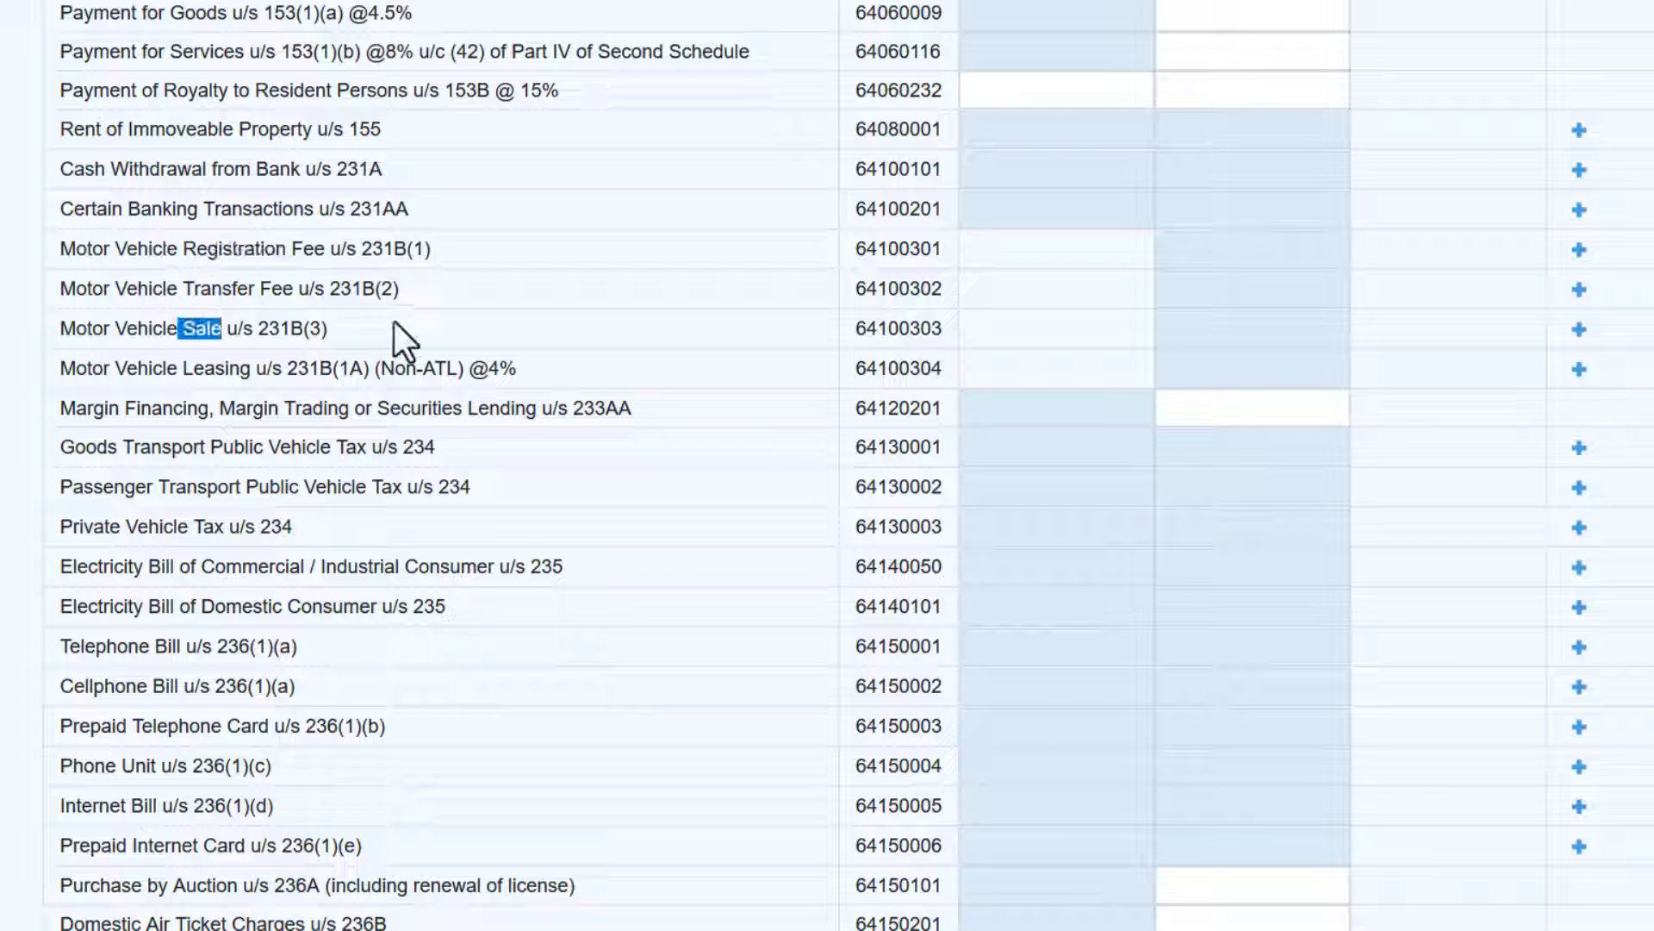
left_click(395, 324)
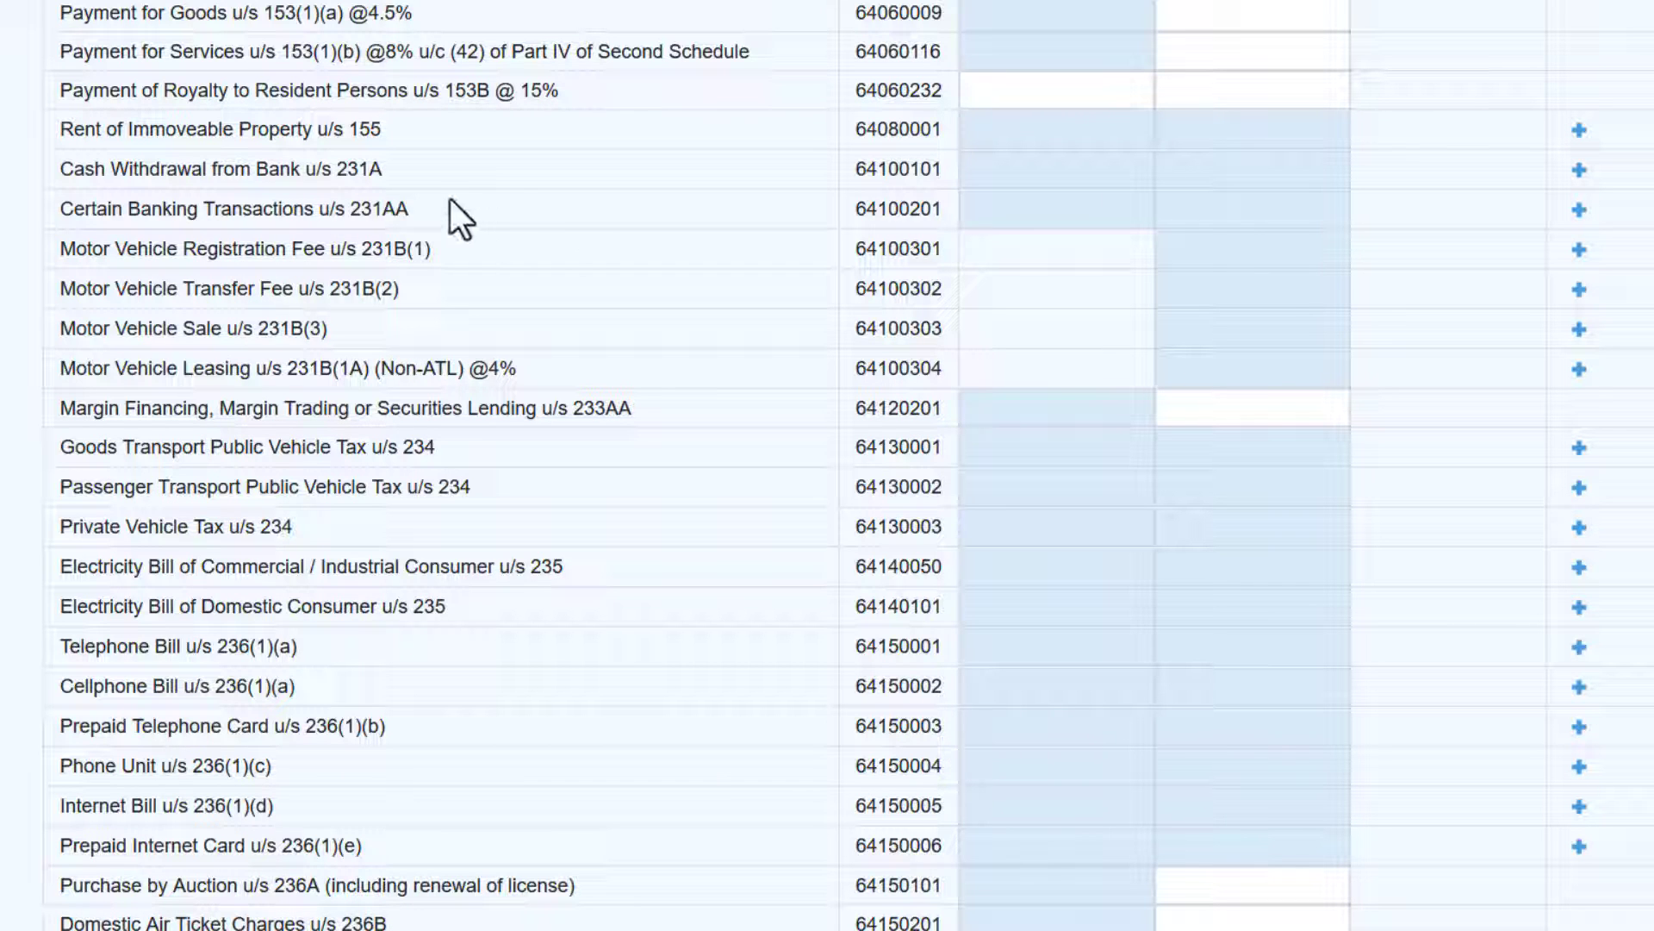
Add an entry under Certain Banking Transactions u/s 231AA with the account number as investment and HBL as contents.
left_click(1579, 211)
left_click(789, 346)
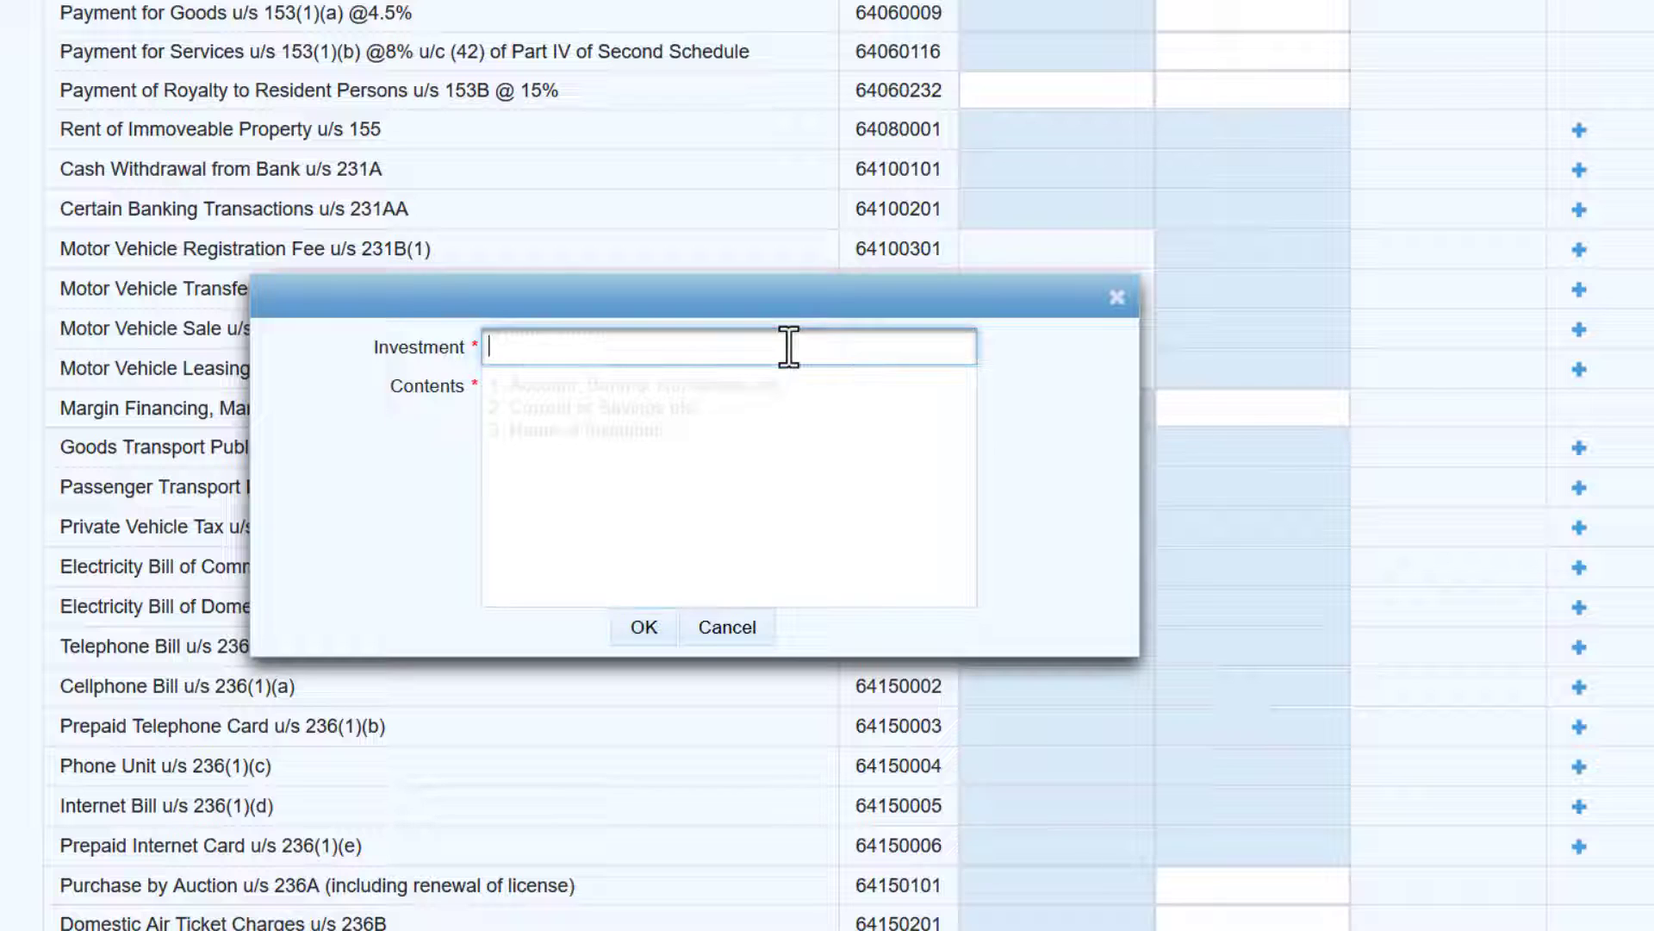
type("1111111")
left_click(644, 375)
left_click(629, 435)
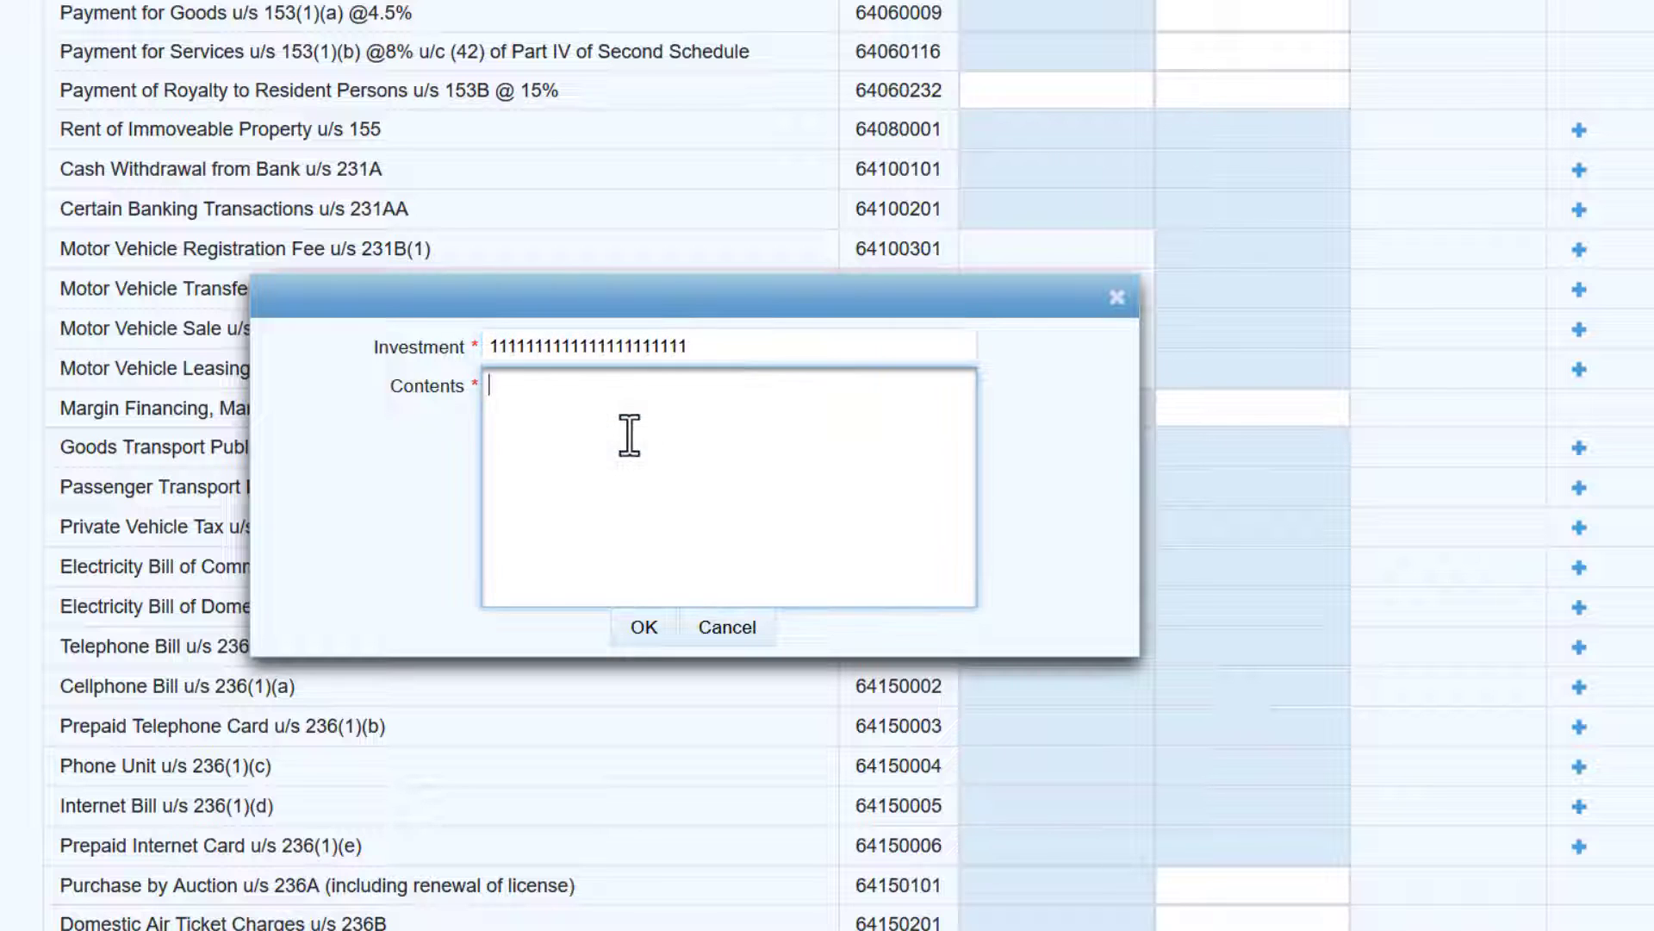
type("HBL")
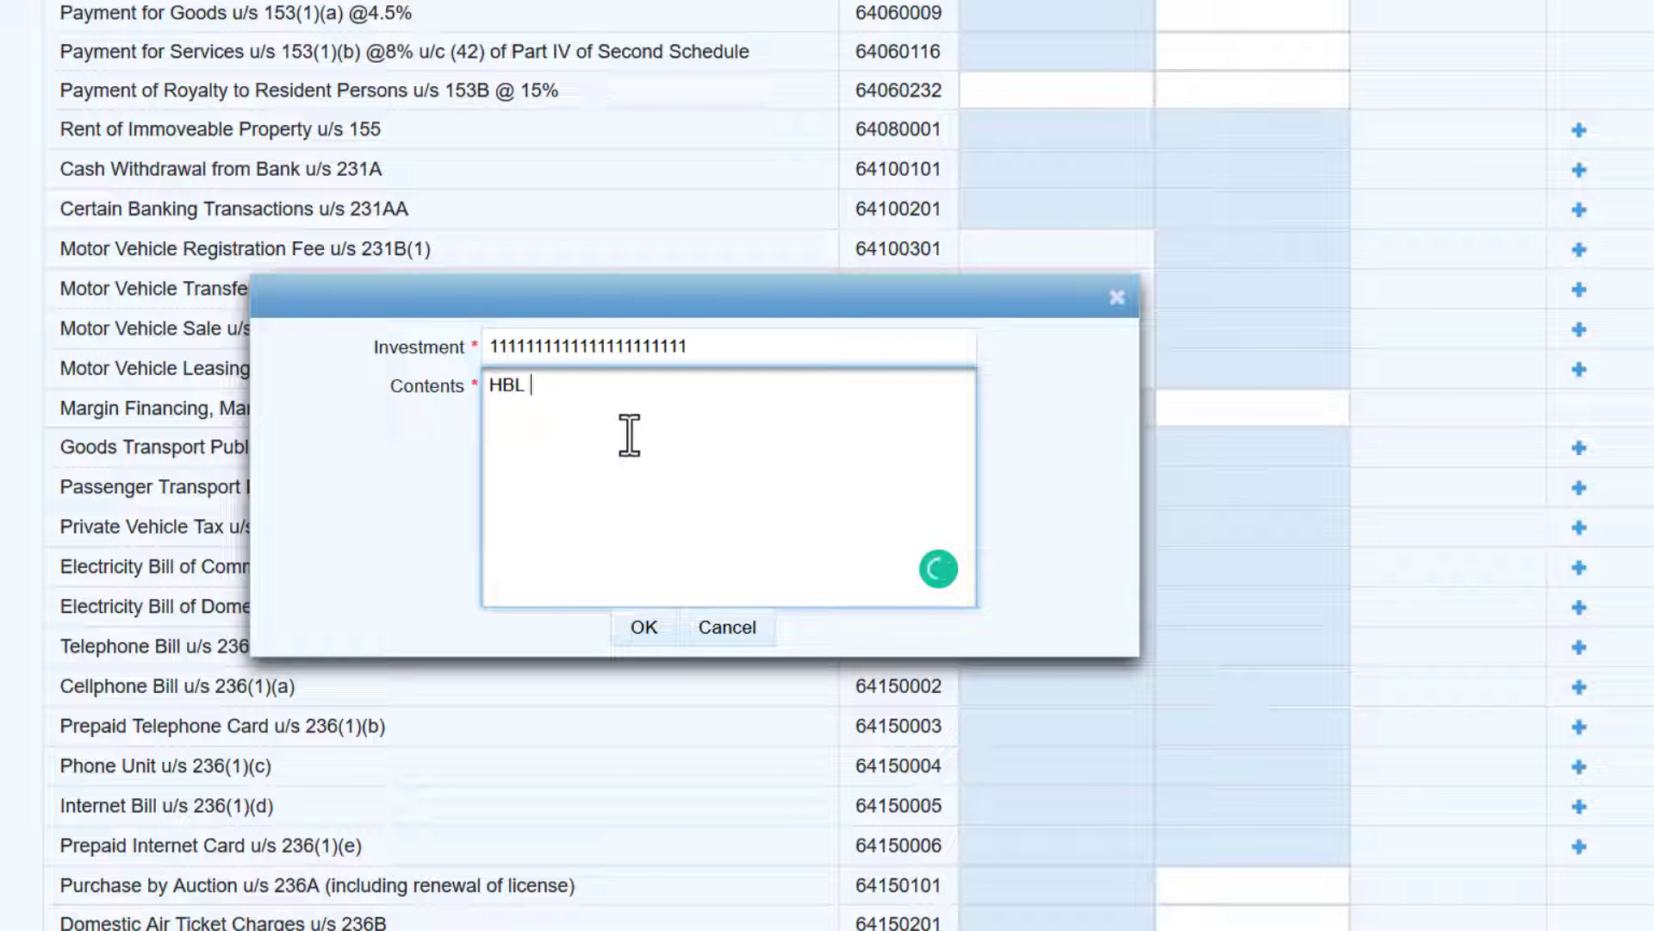
left_click(645, 627)
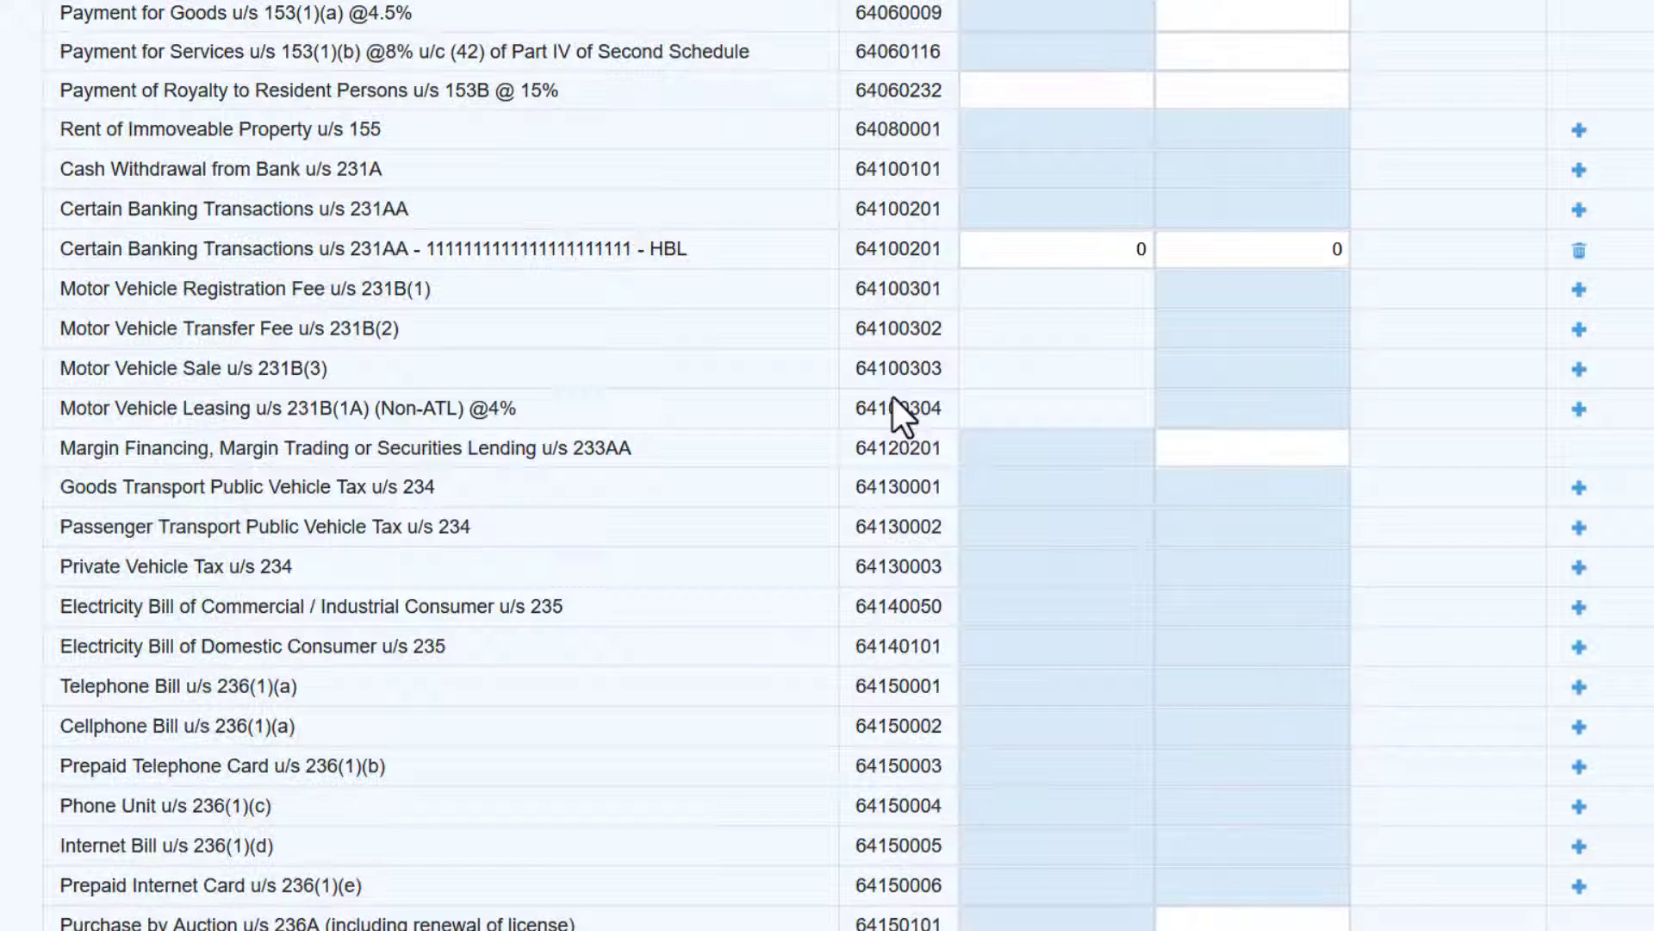
Set the HBL banking transactions entry's receipts to 100,000 and tax collected to 1,000, and recalculate the return.
left_click(1107, 251)
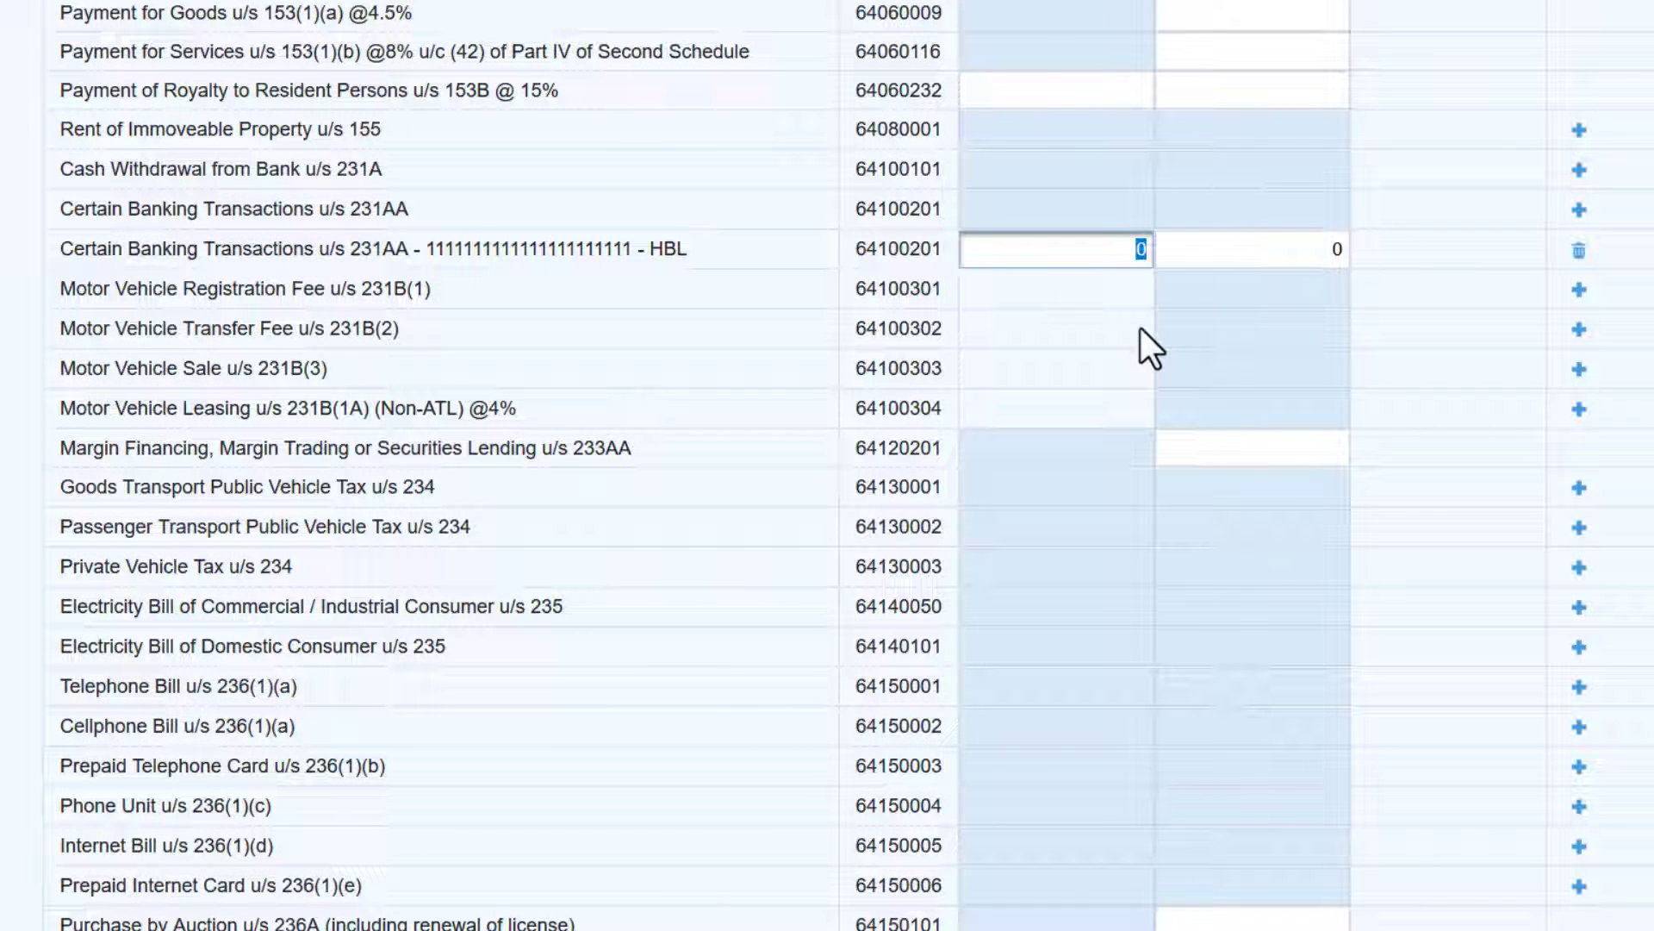
type("10")
key("BackSpace")
type("00")
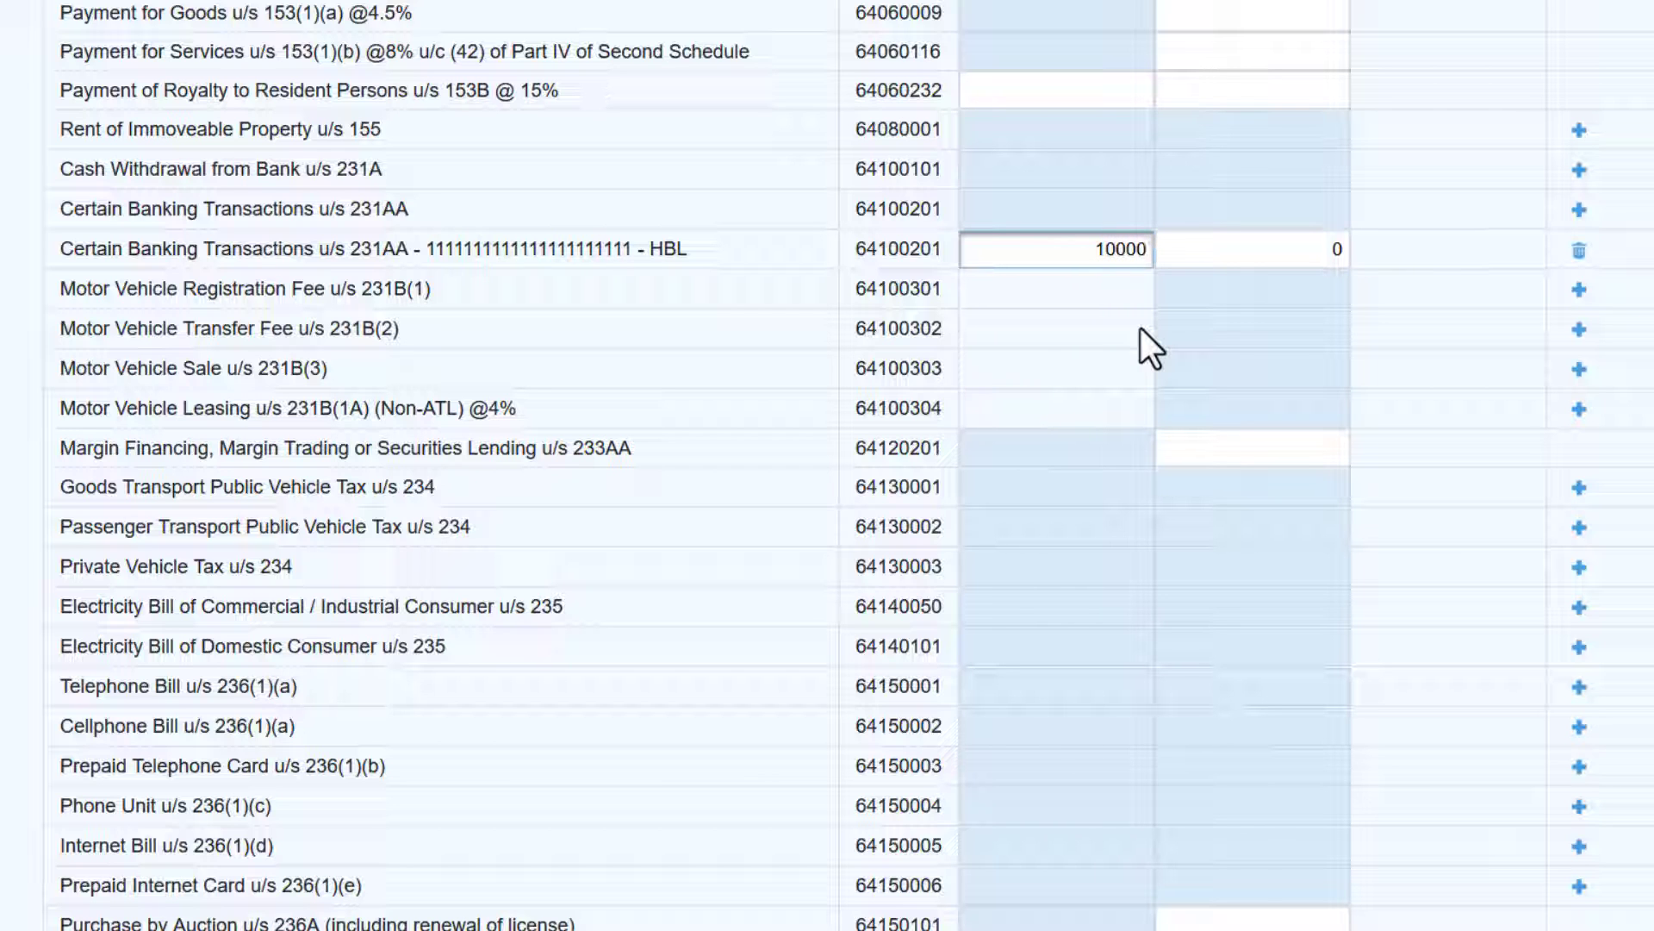
type(",000")
key("Tab")
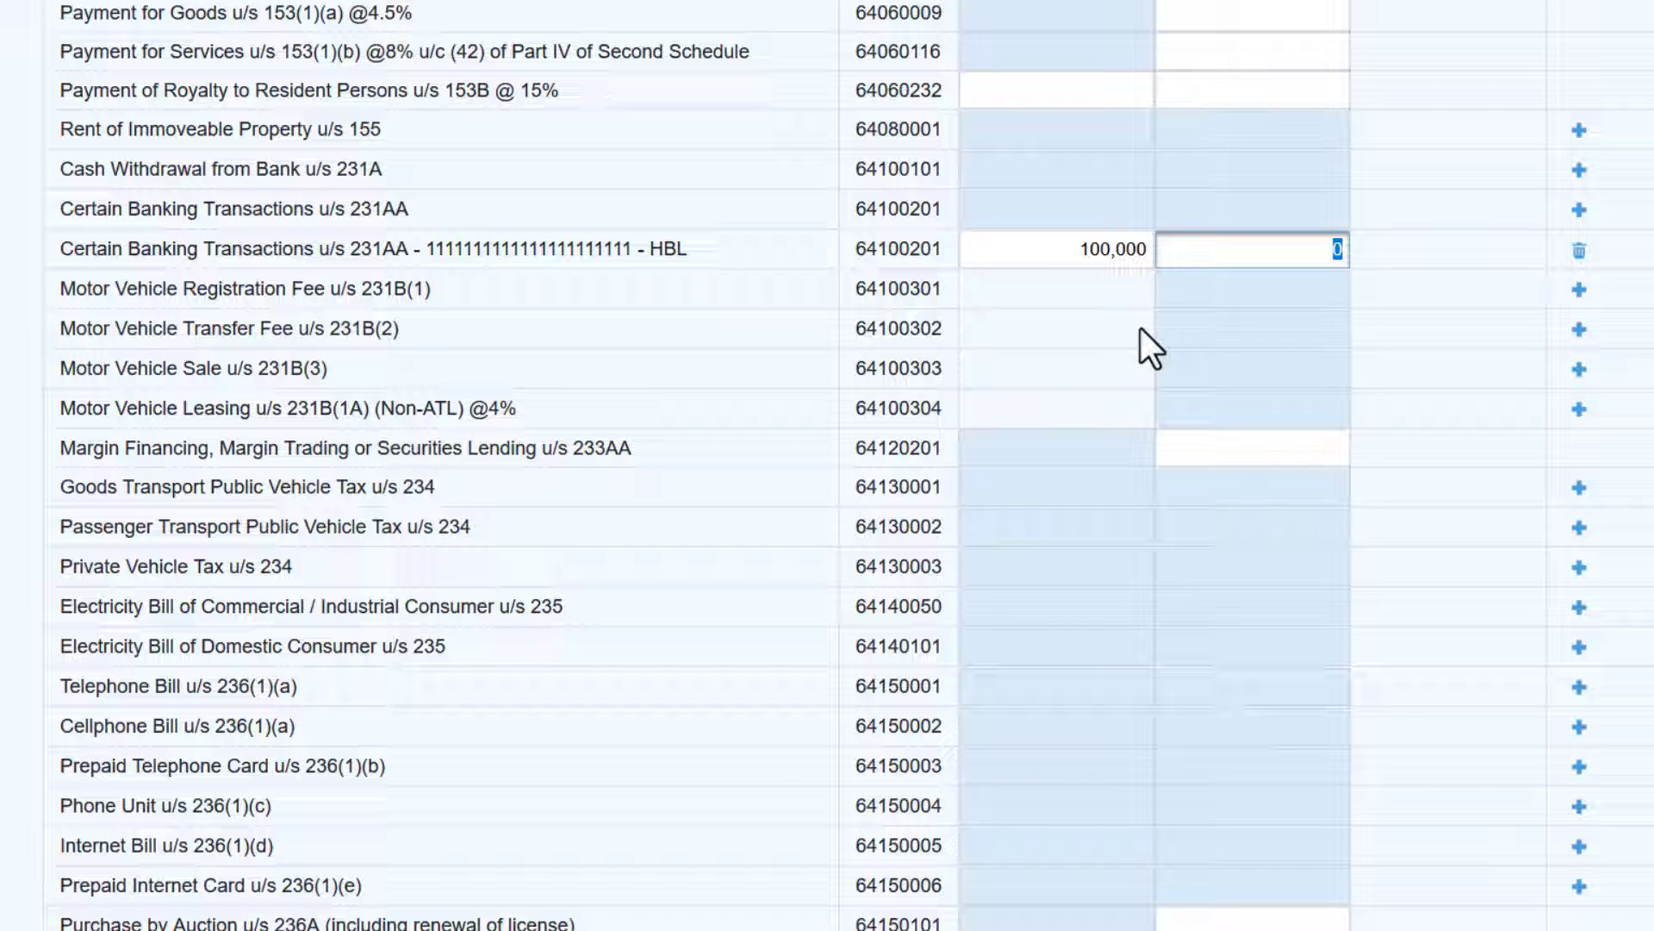
type("10000")
key("BackSpace")
key("Tab")
scroll(861, 431, "up", 10)
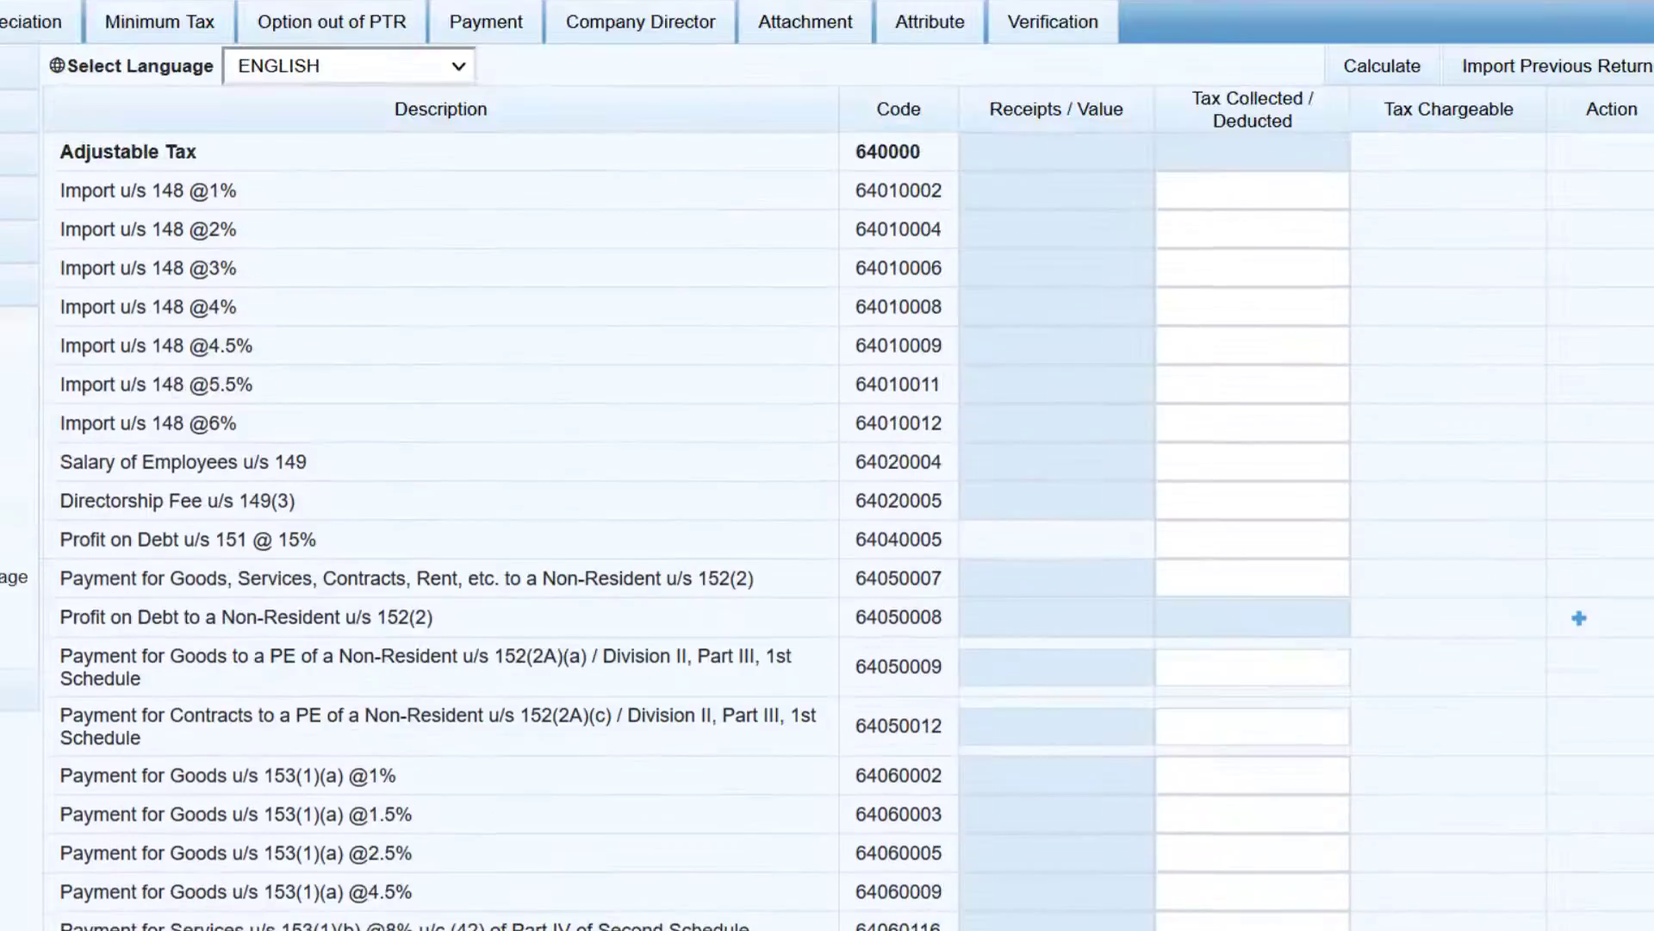
left_click(1387, 39)
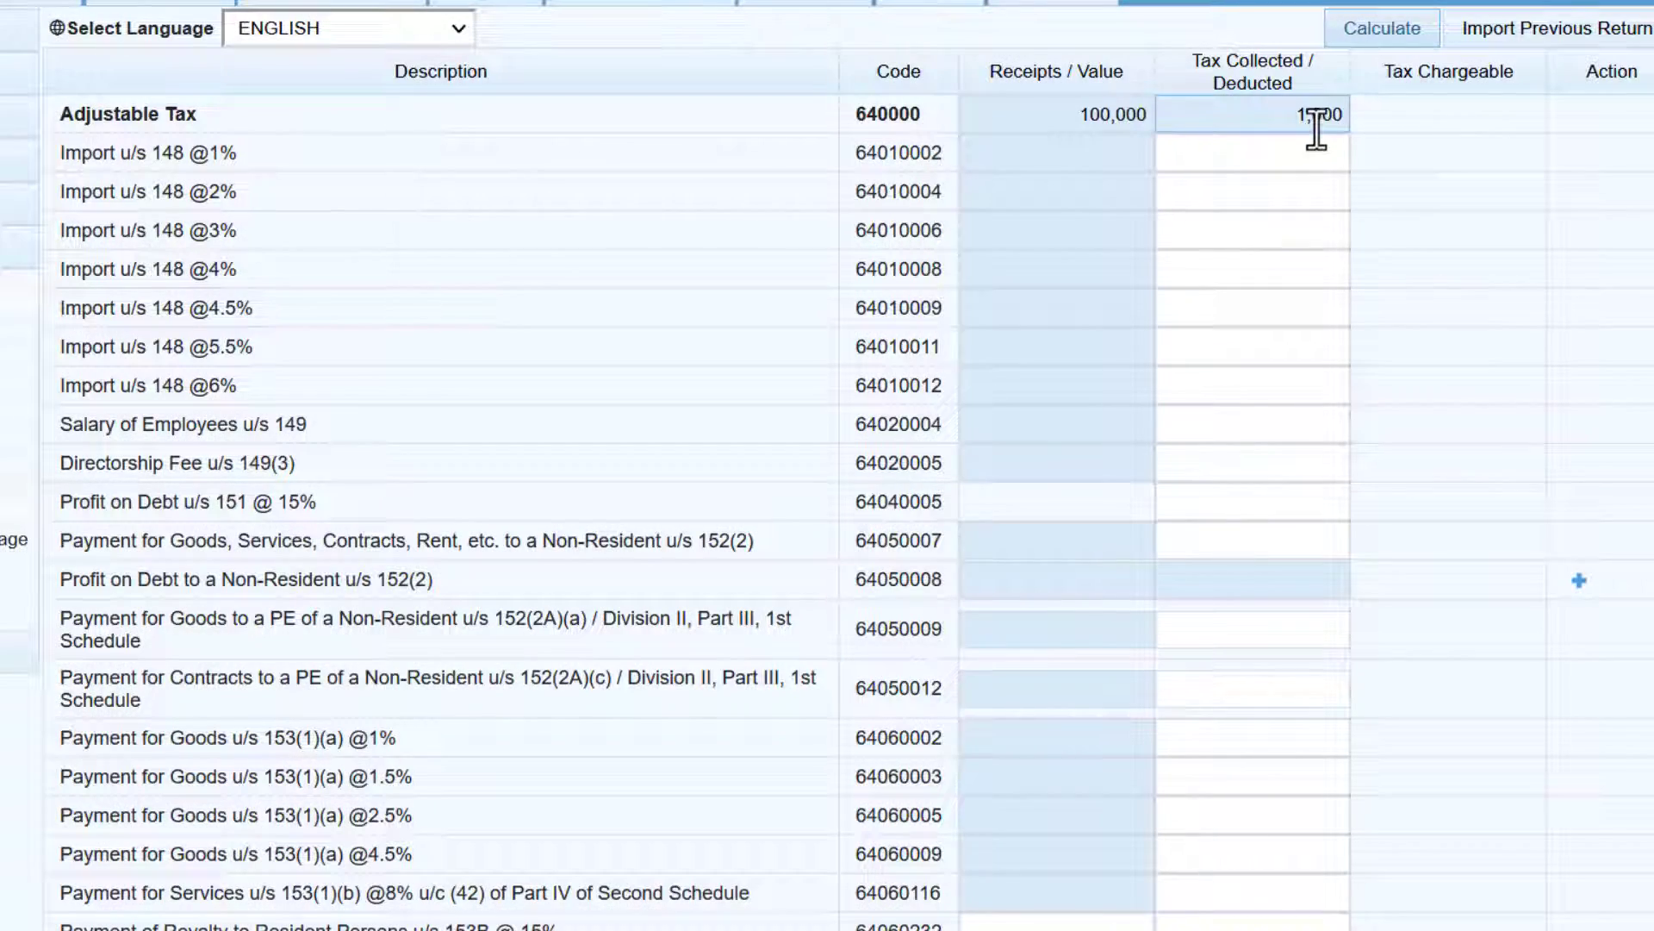
Check the recalculated Computations for withholding income tax, admitted income tax and refundable income tax.
scroll(1388, 170, "down", 10)
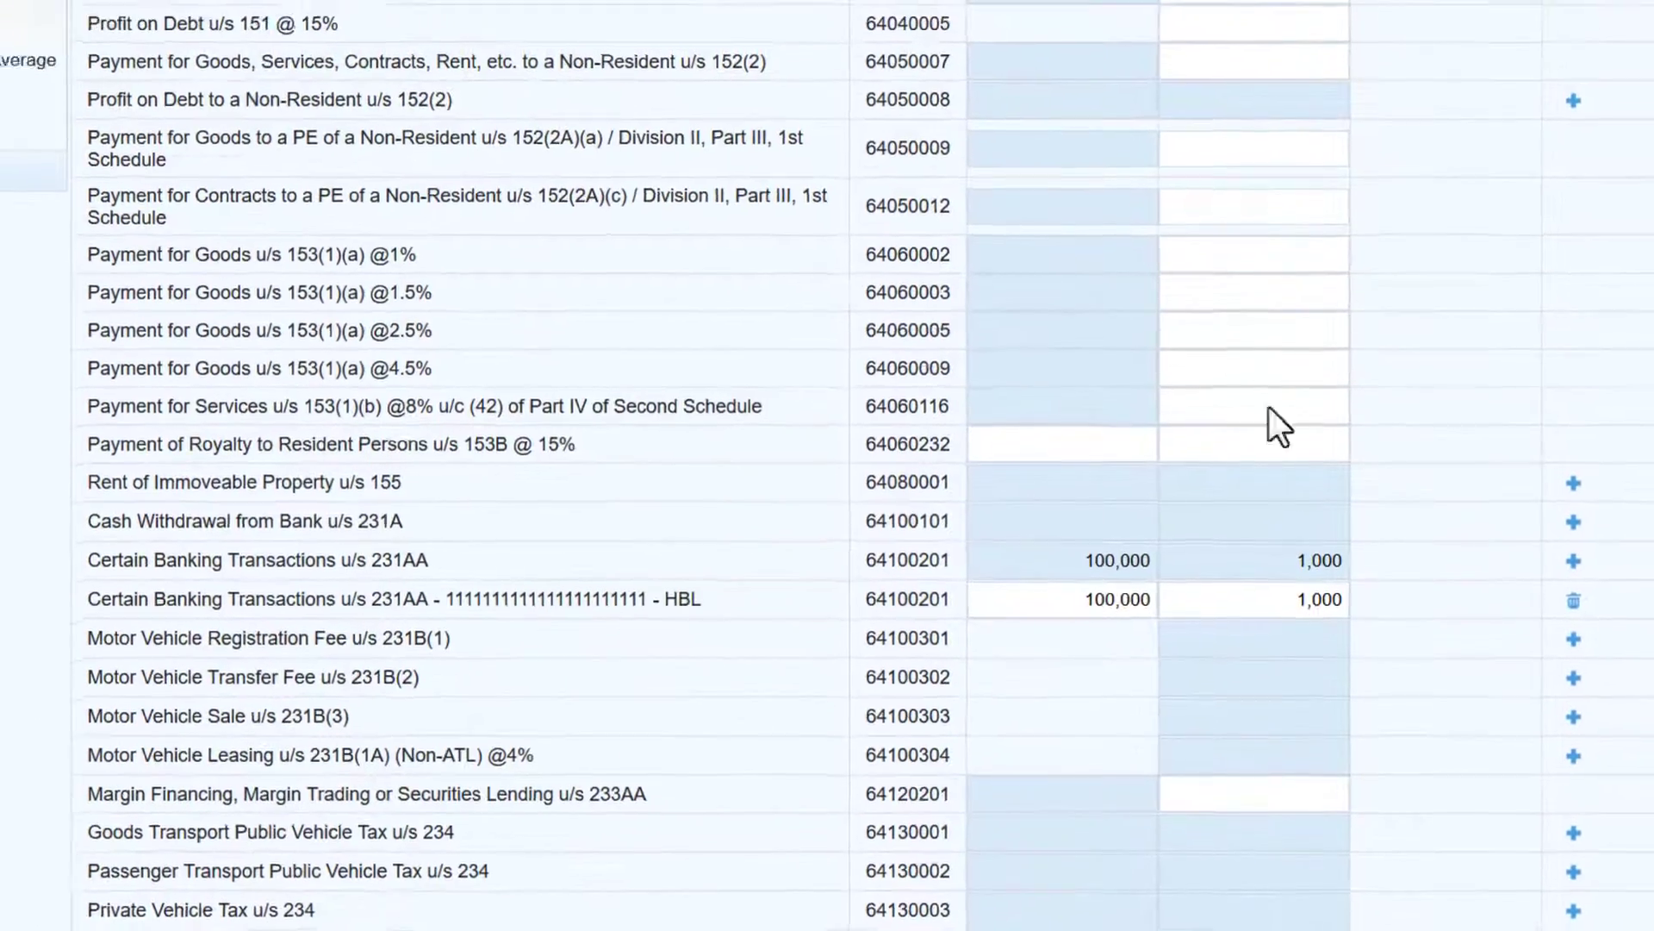
left_click(110, 180)
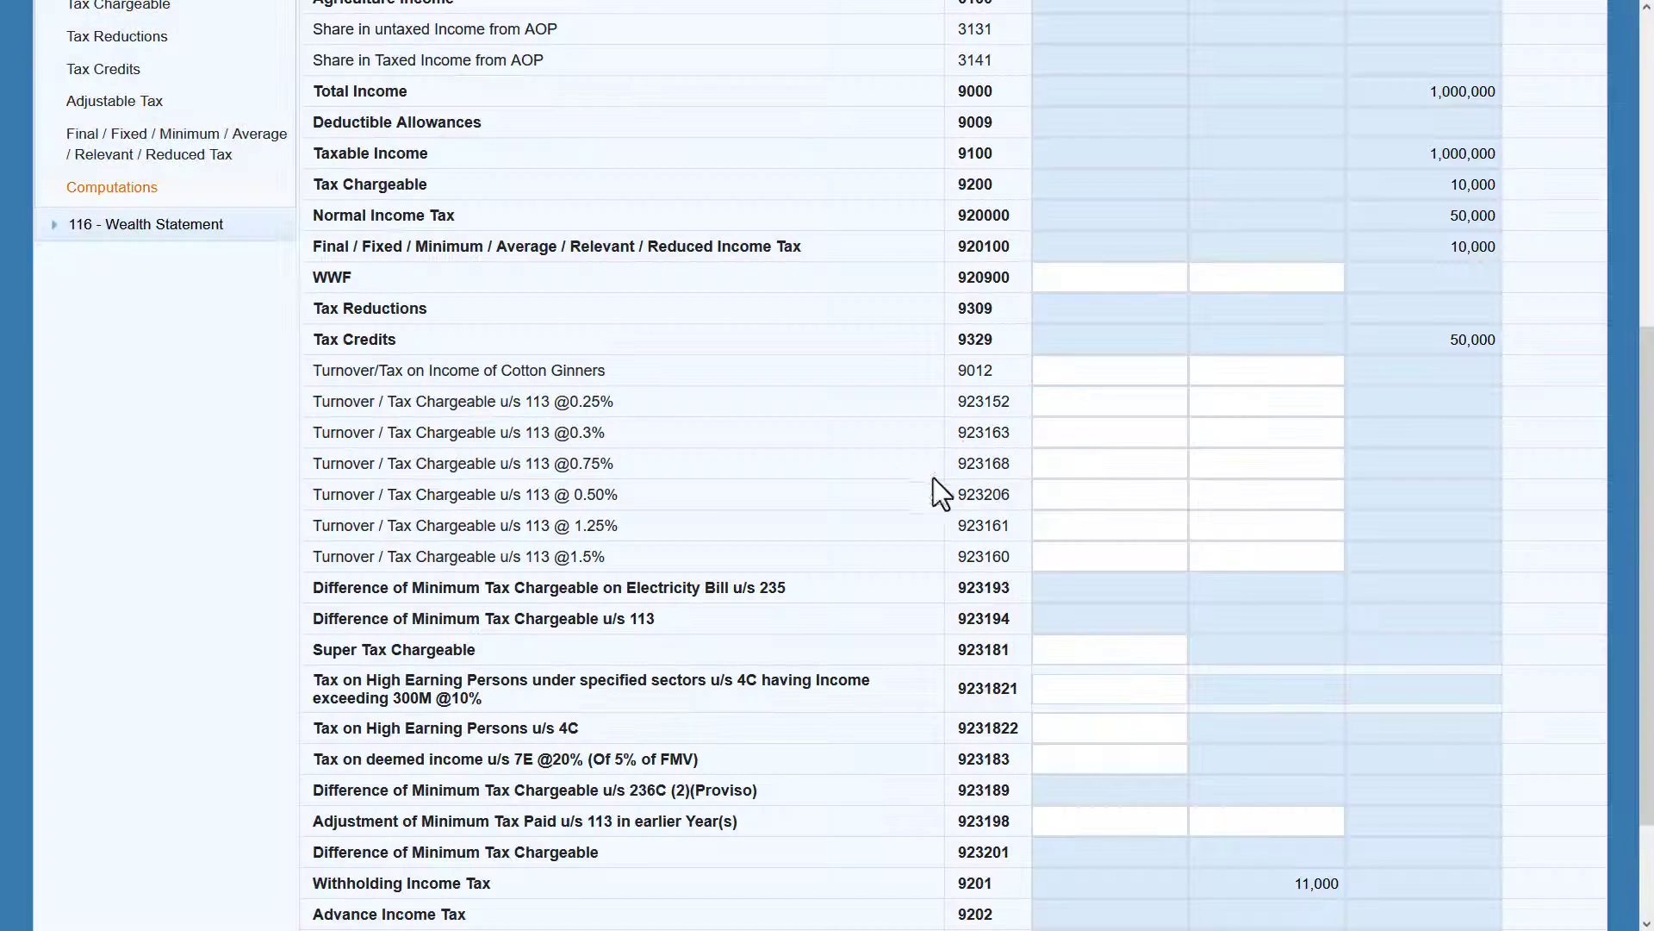
scroll(1648, 448, "down", 2)
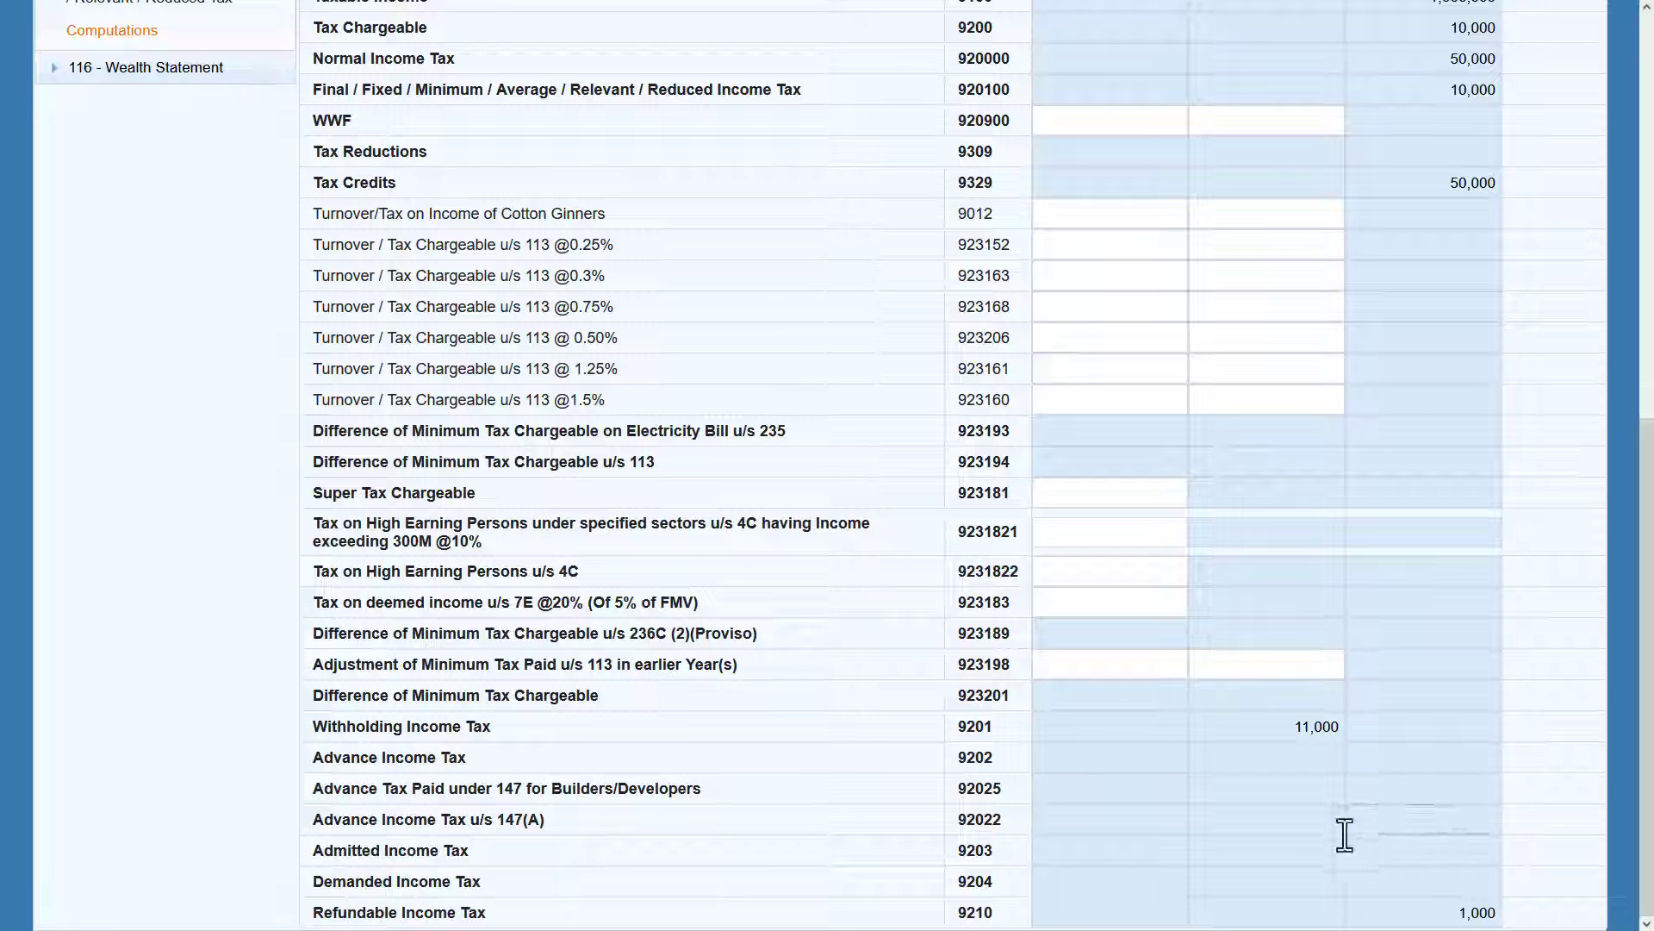
left_click(1375, 851)
left_click_drag(1648, 774, 1650, 535)
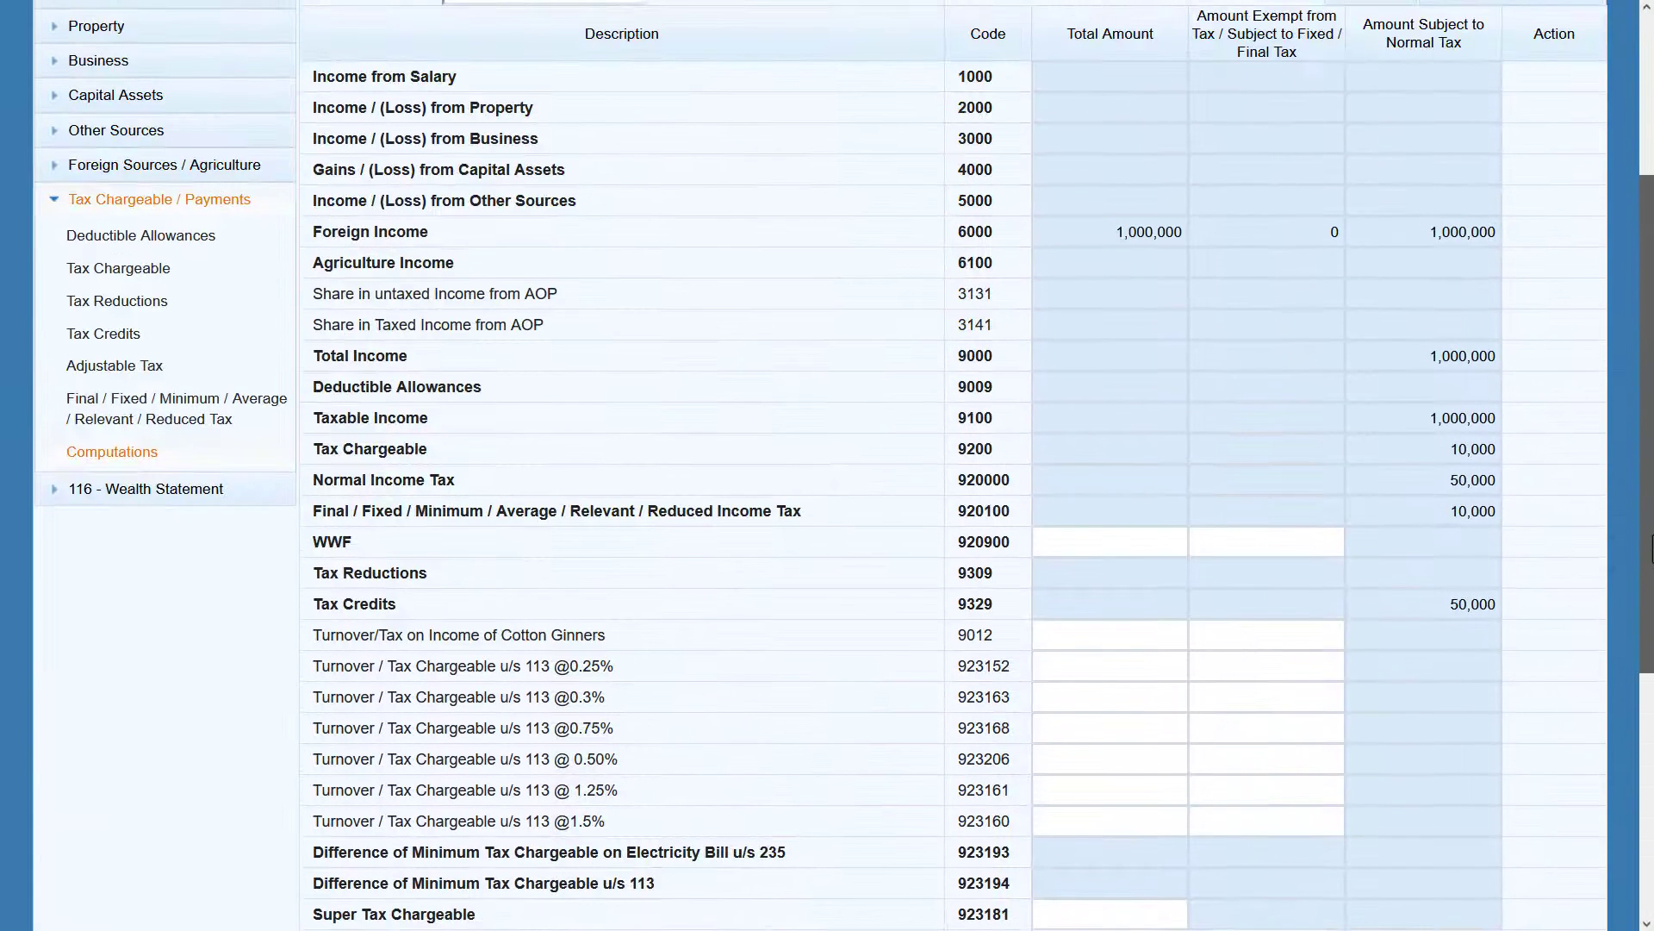
Clear the Household Effect, Personal Item and Cash (Non-Business) amounts in the wealth statement's Personal Assets / Liabilities and recalculate.
left_click(55, 203)
left_click(55, 236)
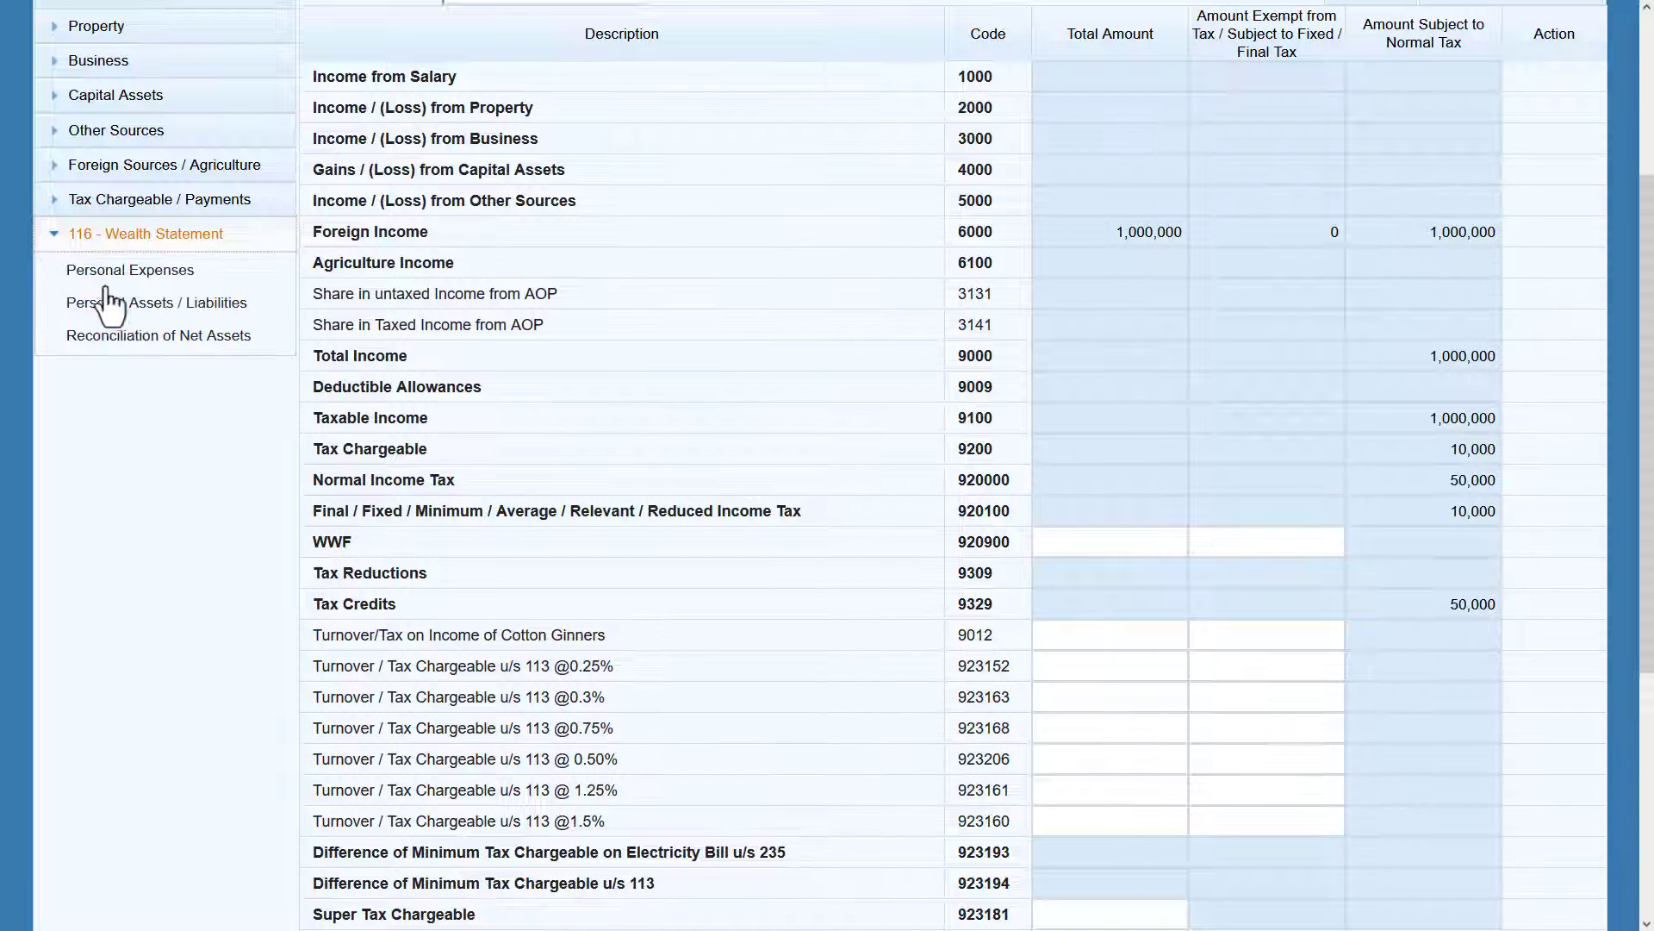
left_click_drag(1650, 474, 1651, 443)
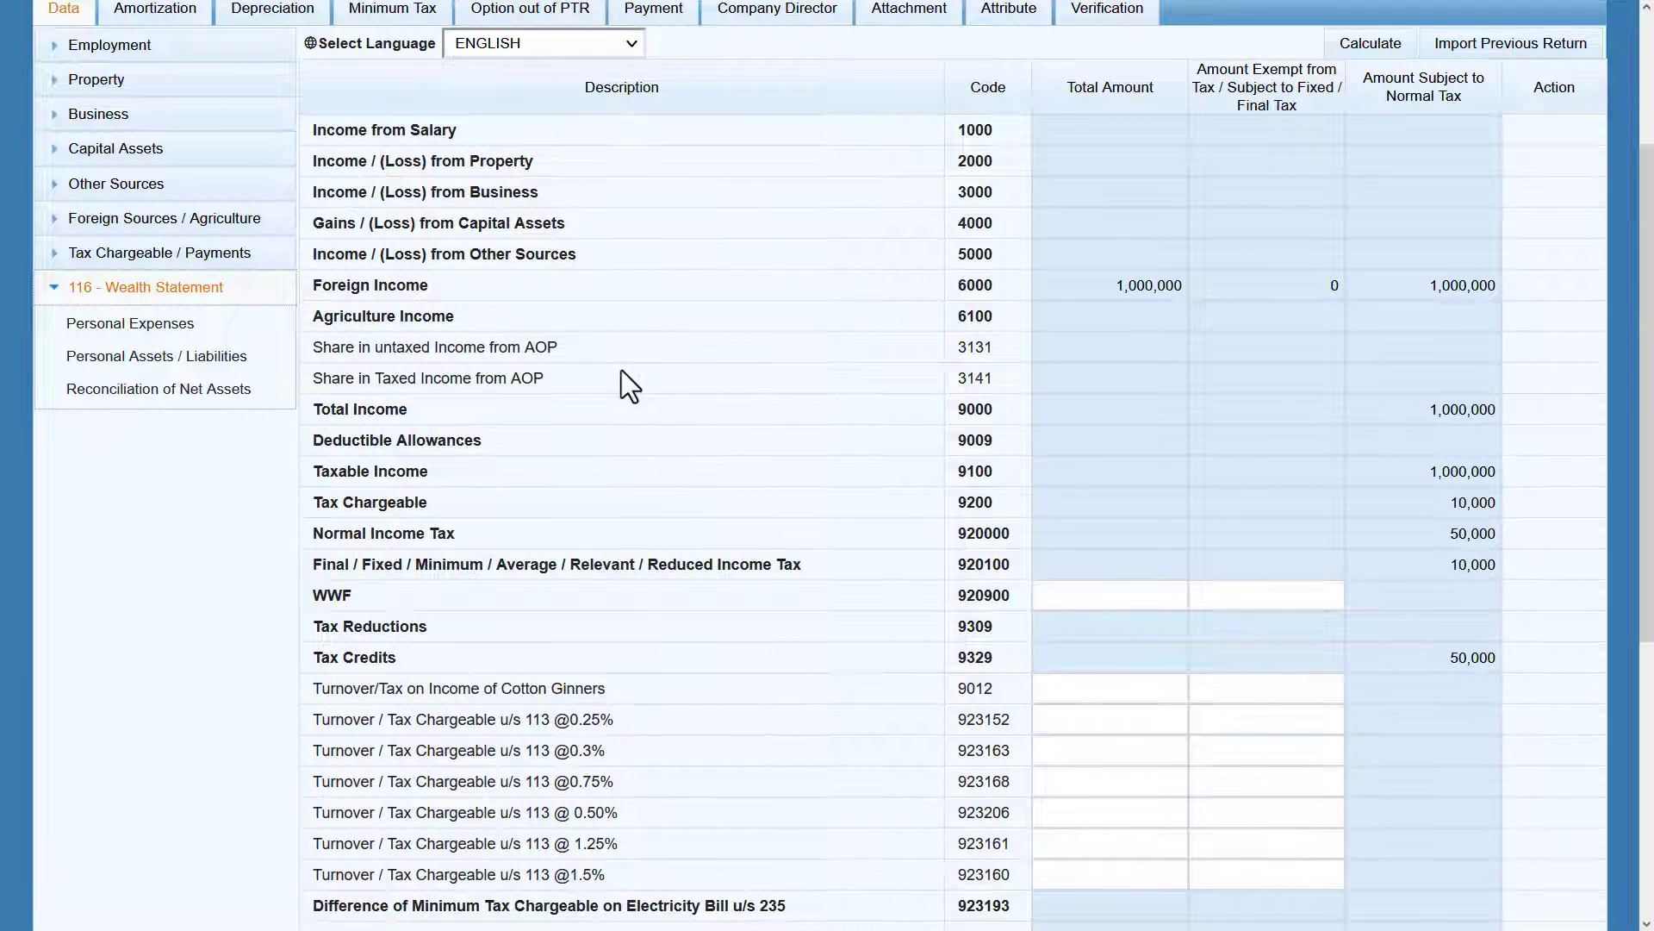
left_click(220, 362)
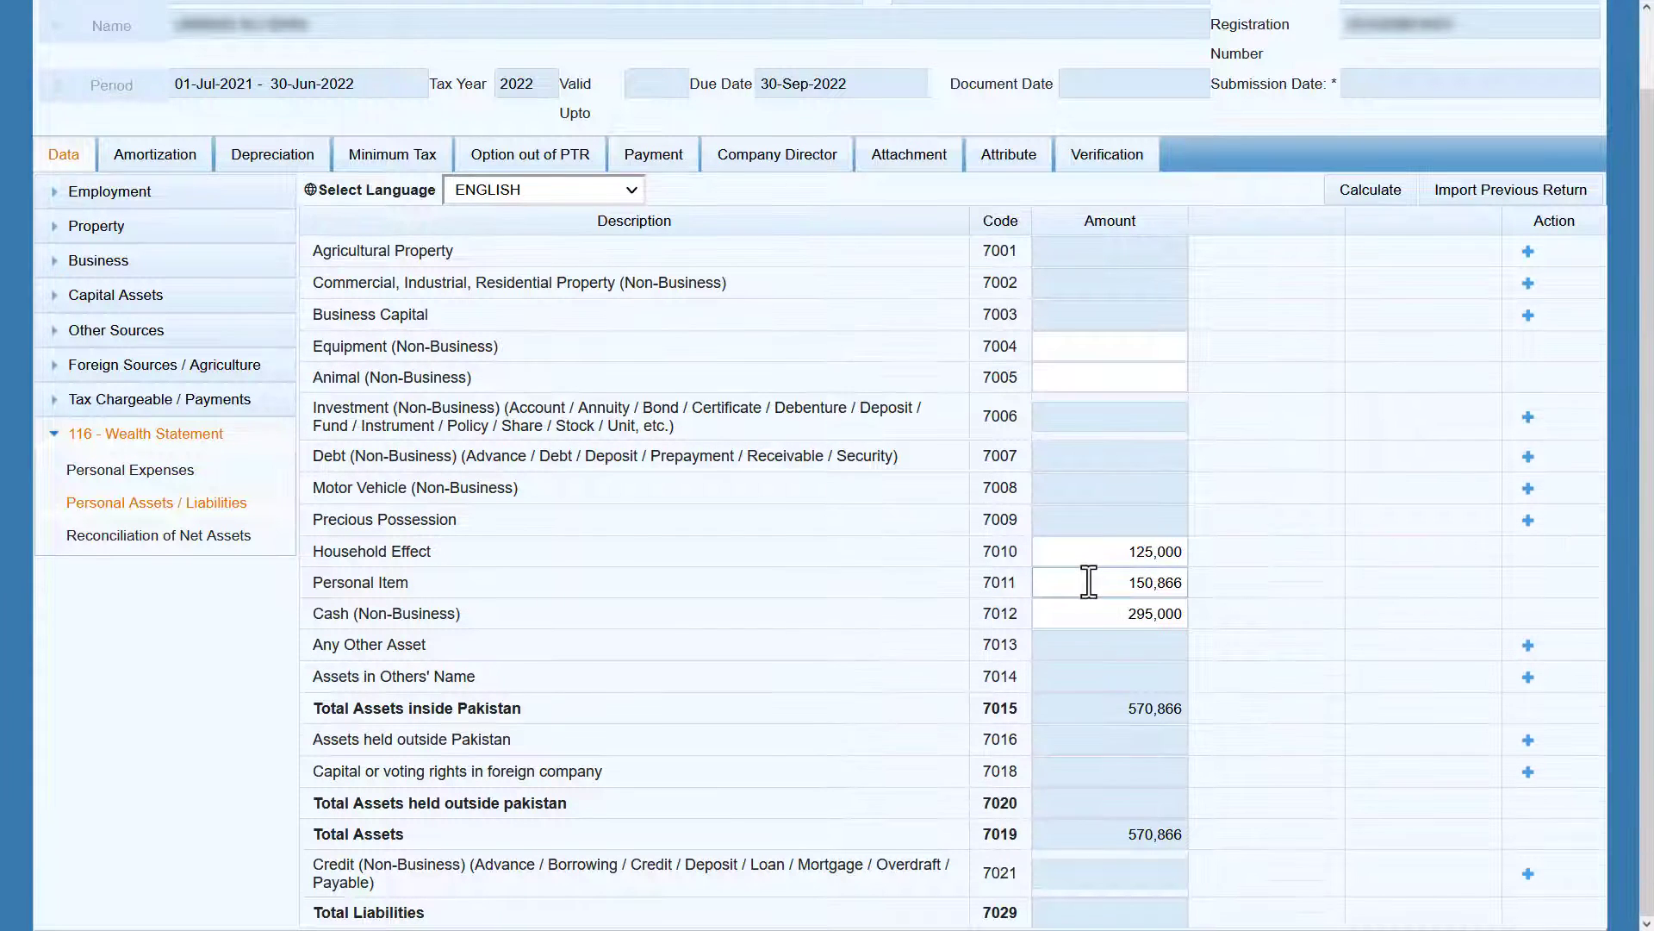
scroll(1089, 583, "up", 1)
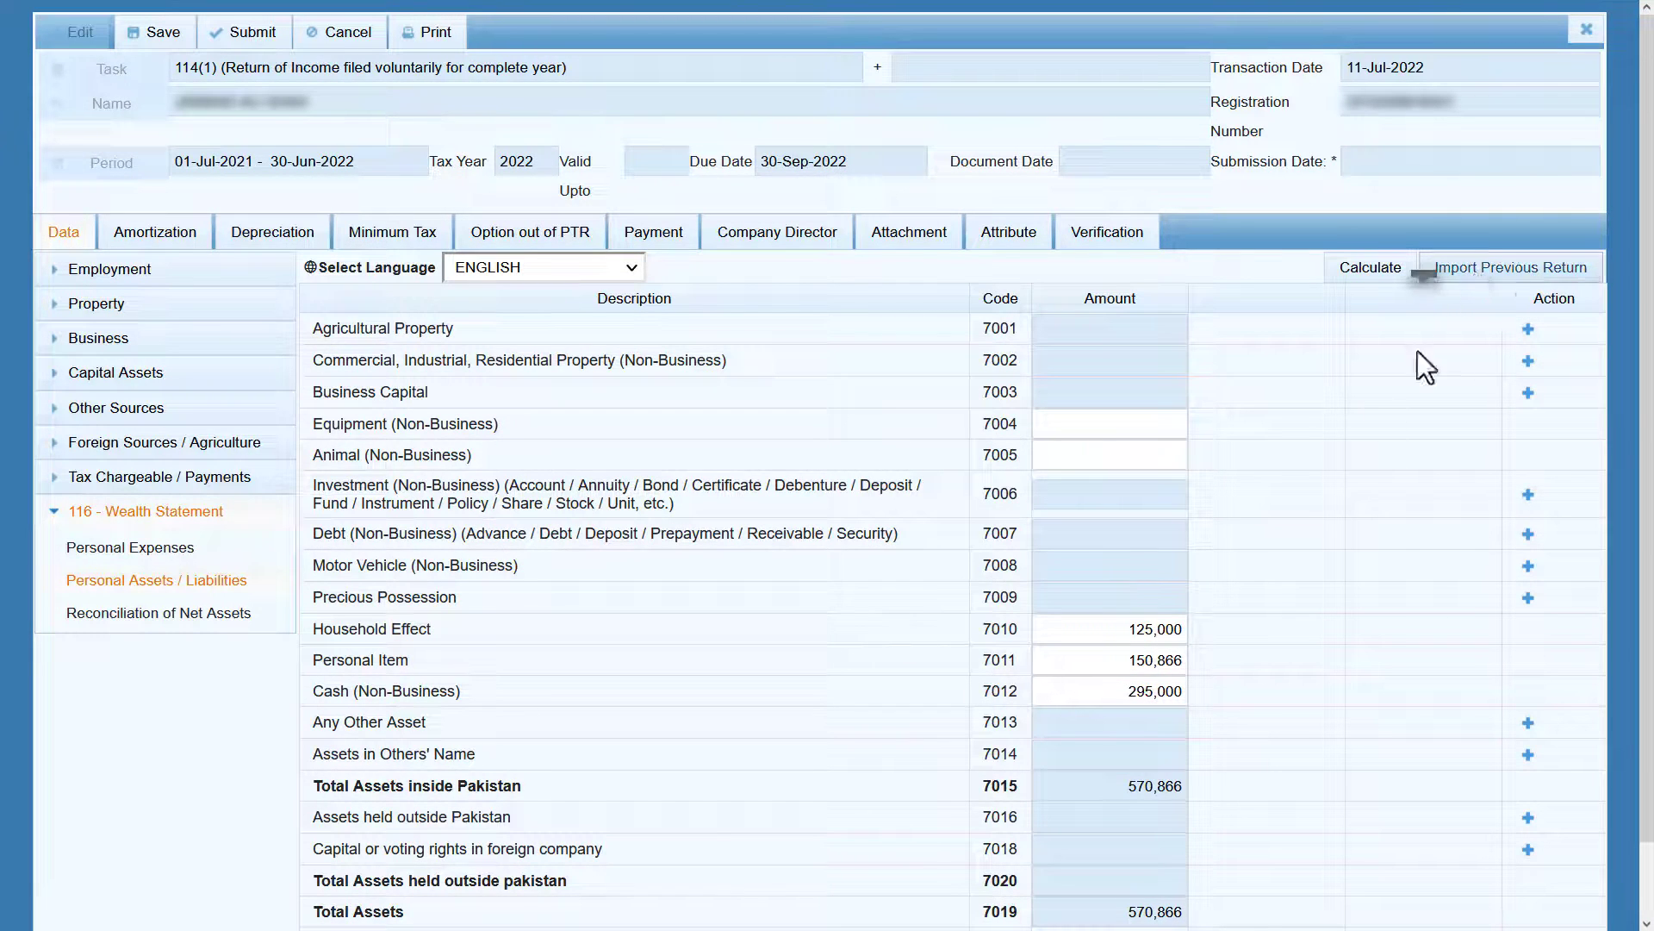
left_click_drag(1112, 638, 1221, 691)
key("BackSpace")
key("BackSpace")
key("BackSpace")
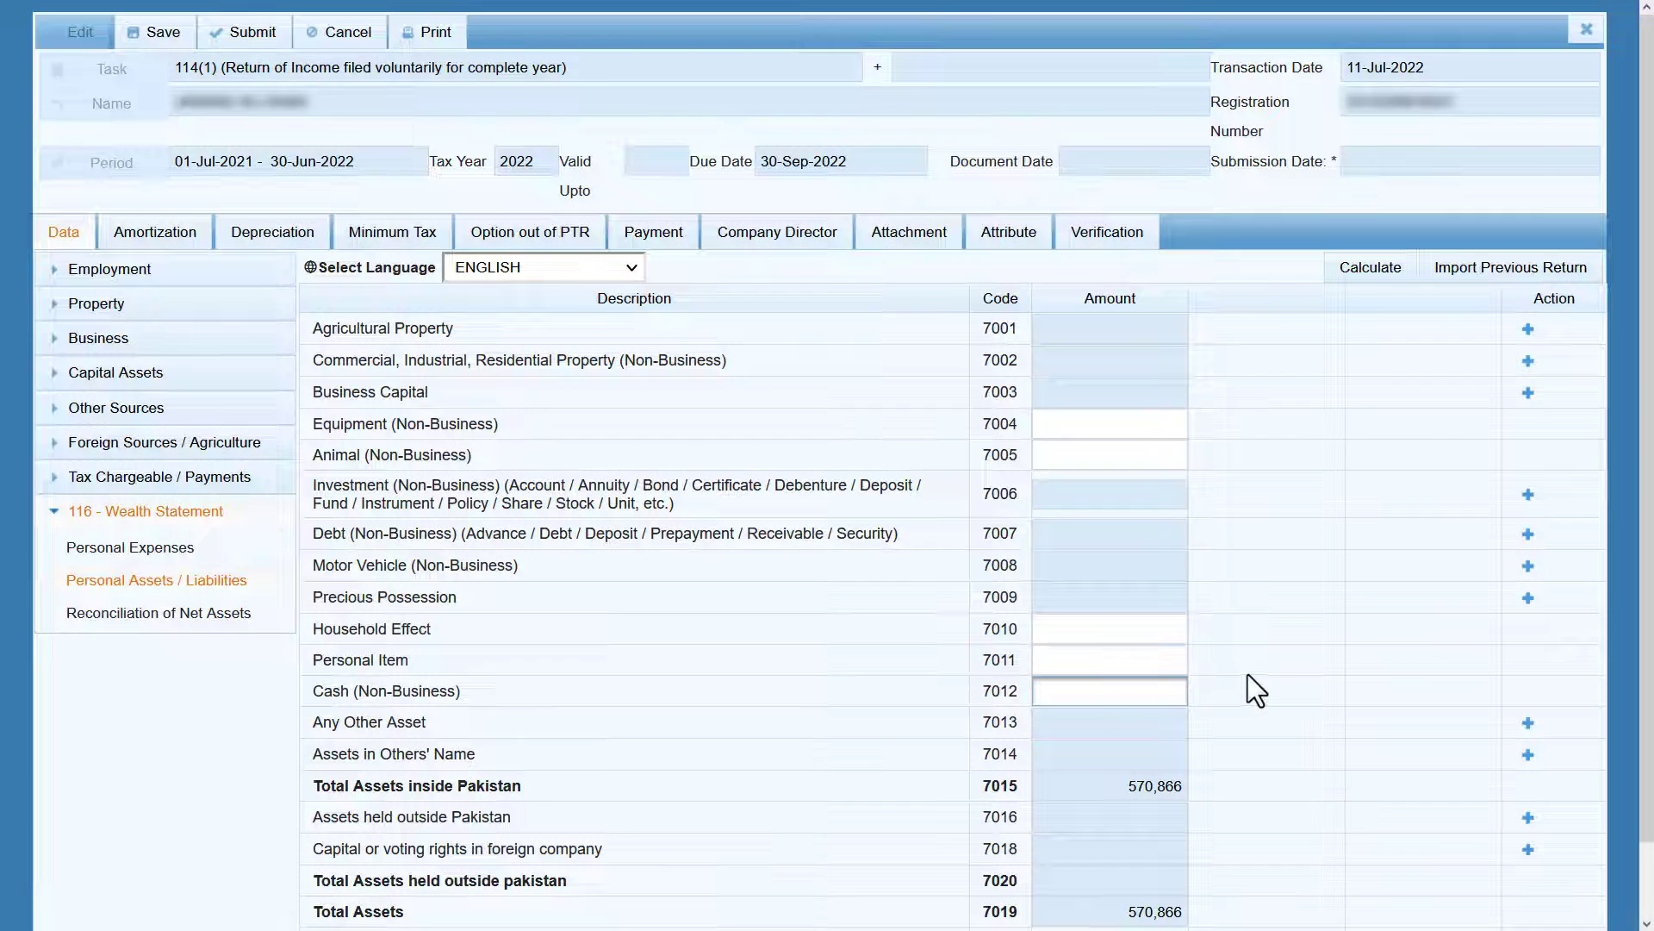
left_click(1361, 274)
left_click(1360, 274)
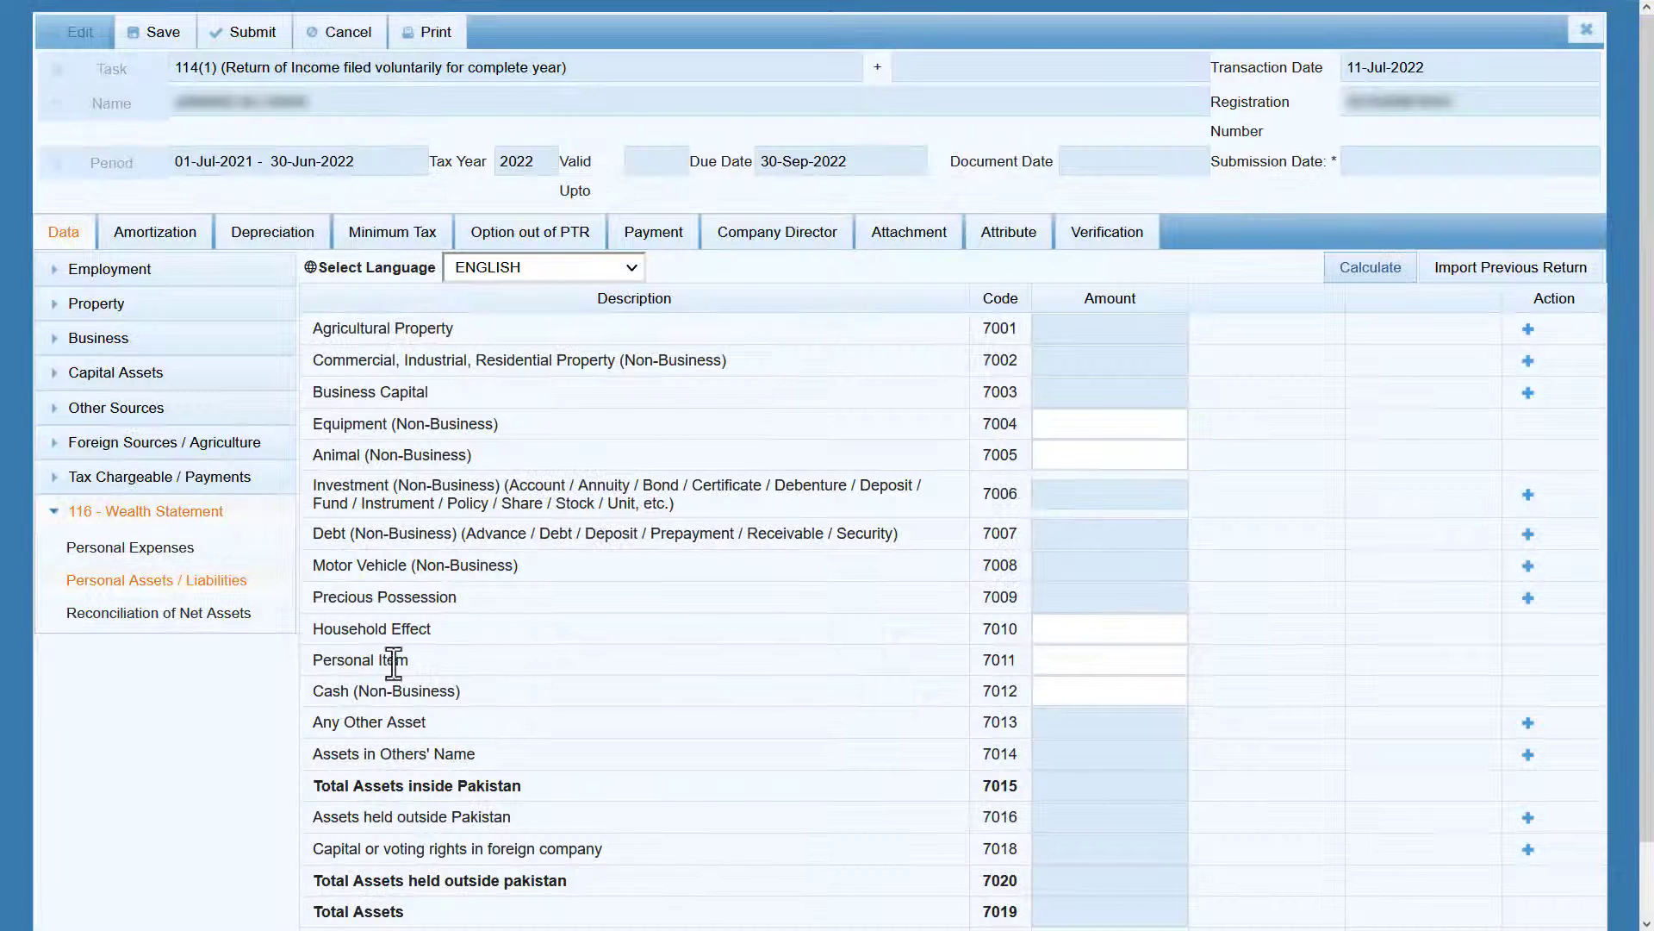
Check the Net Assets Previous Year amount in the Reconciliation of Net Assets and recalculate the return.
left_click(250, 614)
left_click_drag(1118, 360, 1205, 363)
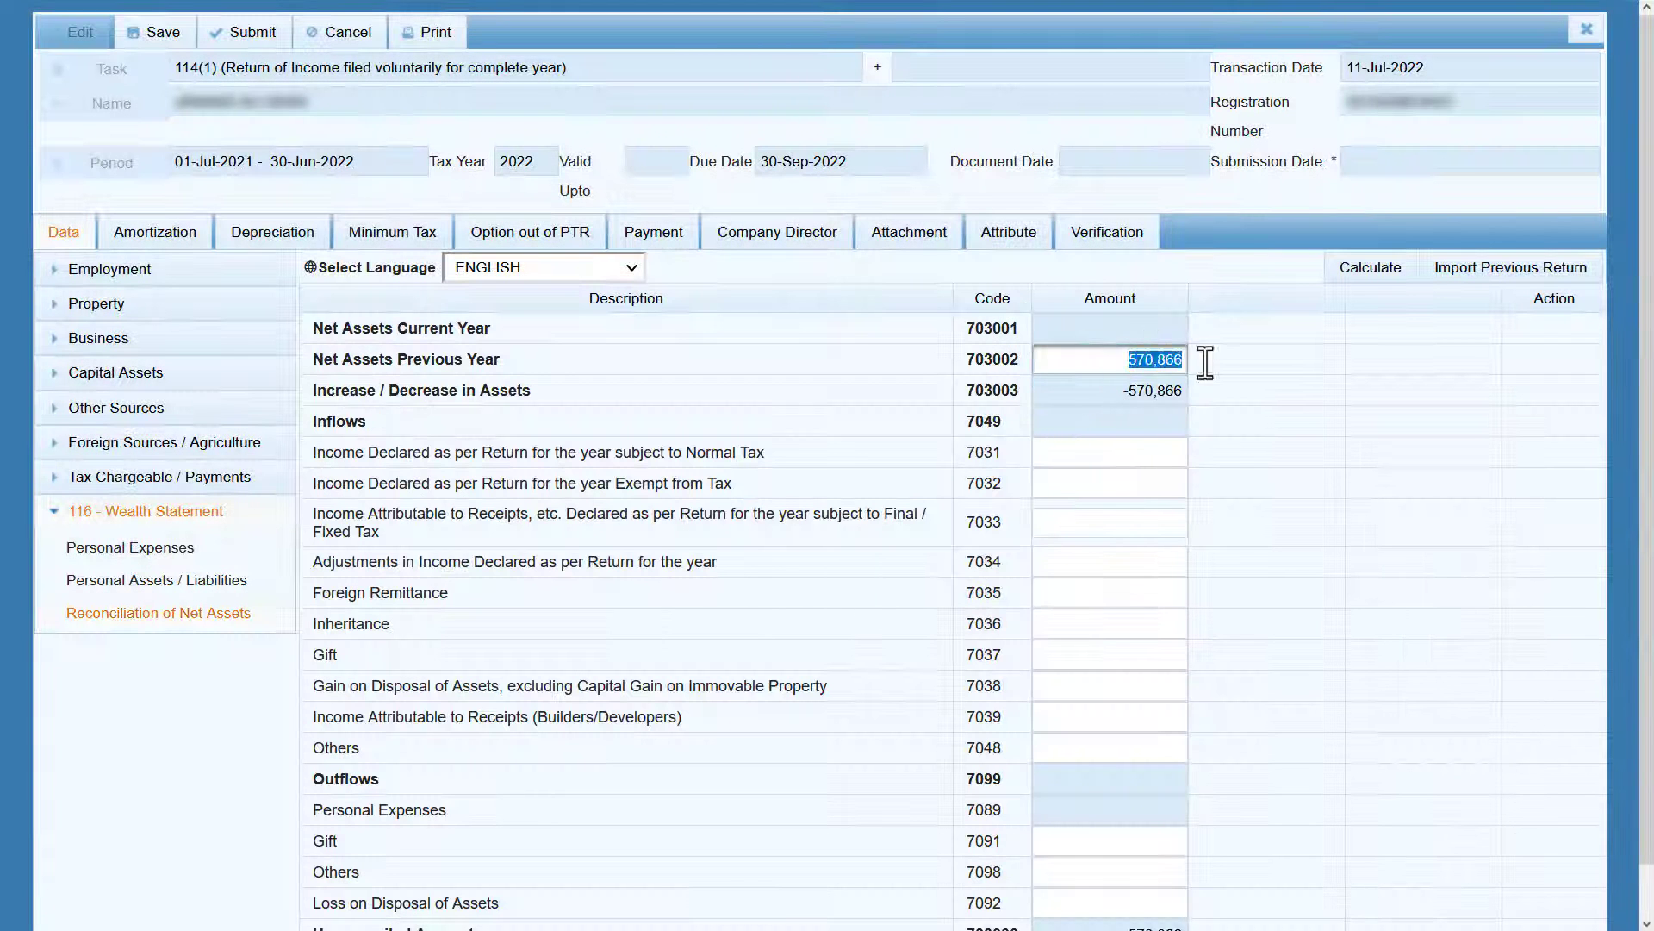
left_click(1217, 359)
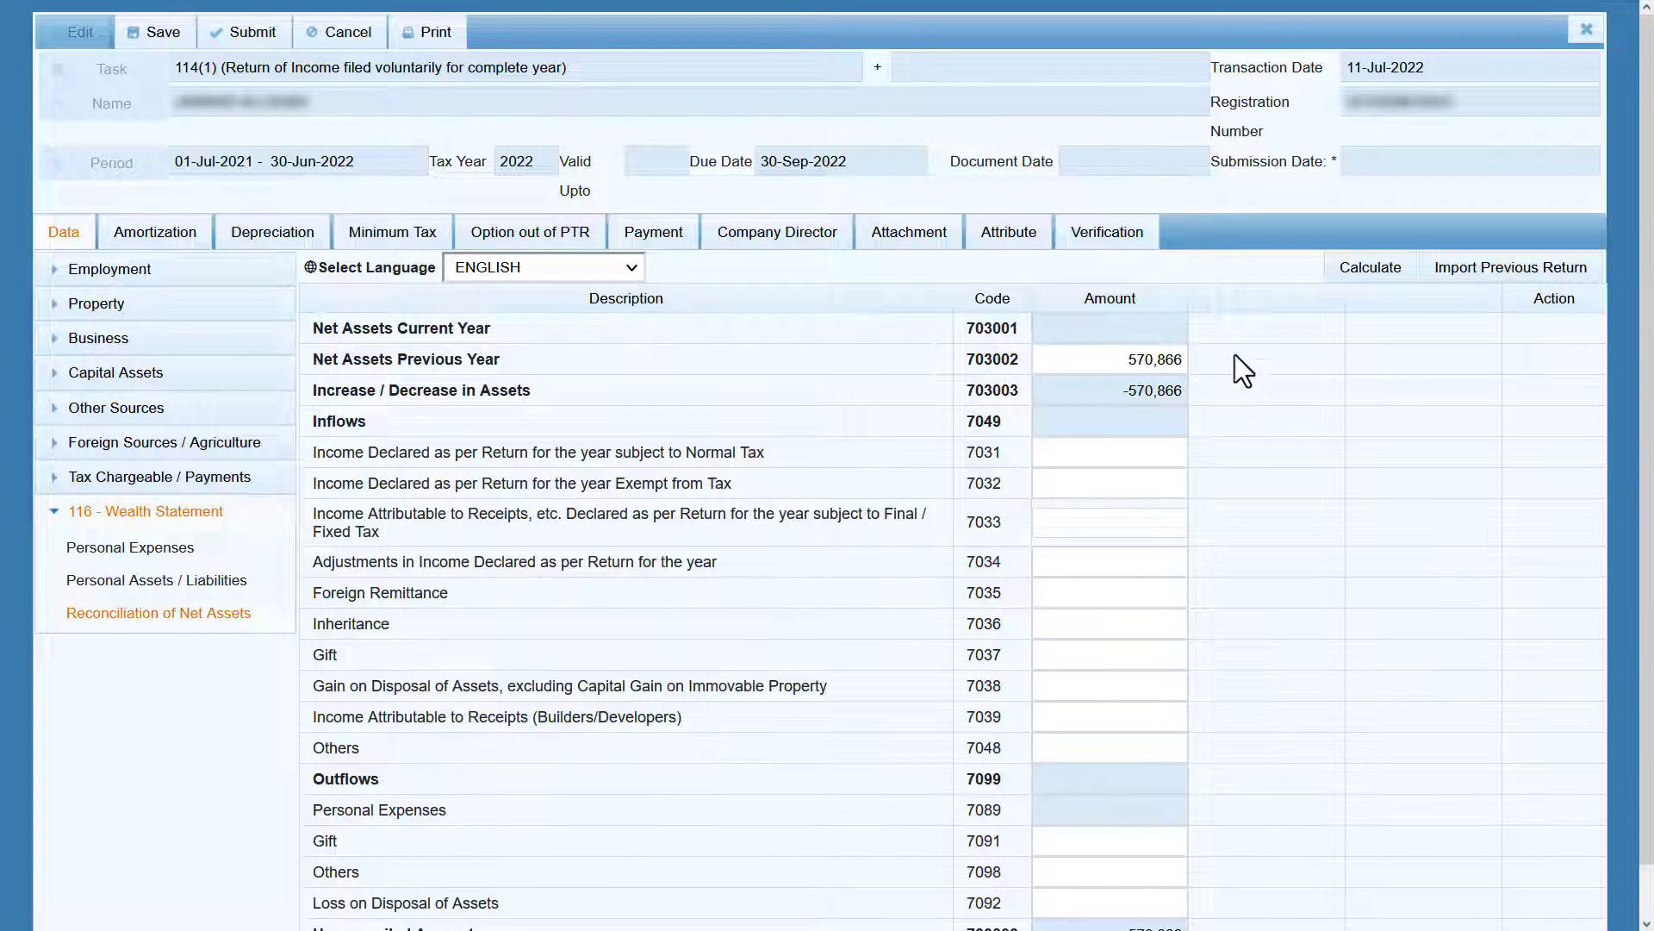
left_click(1368, 274)
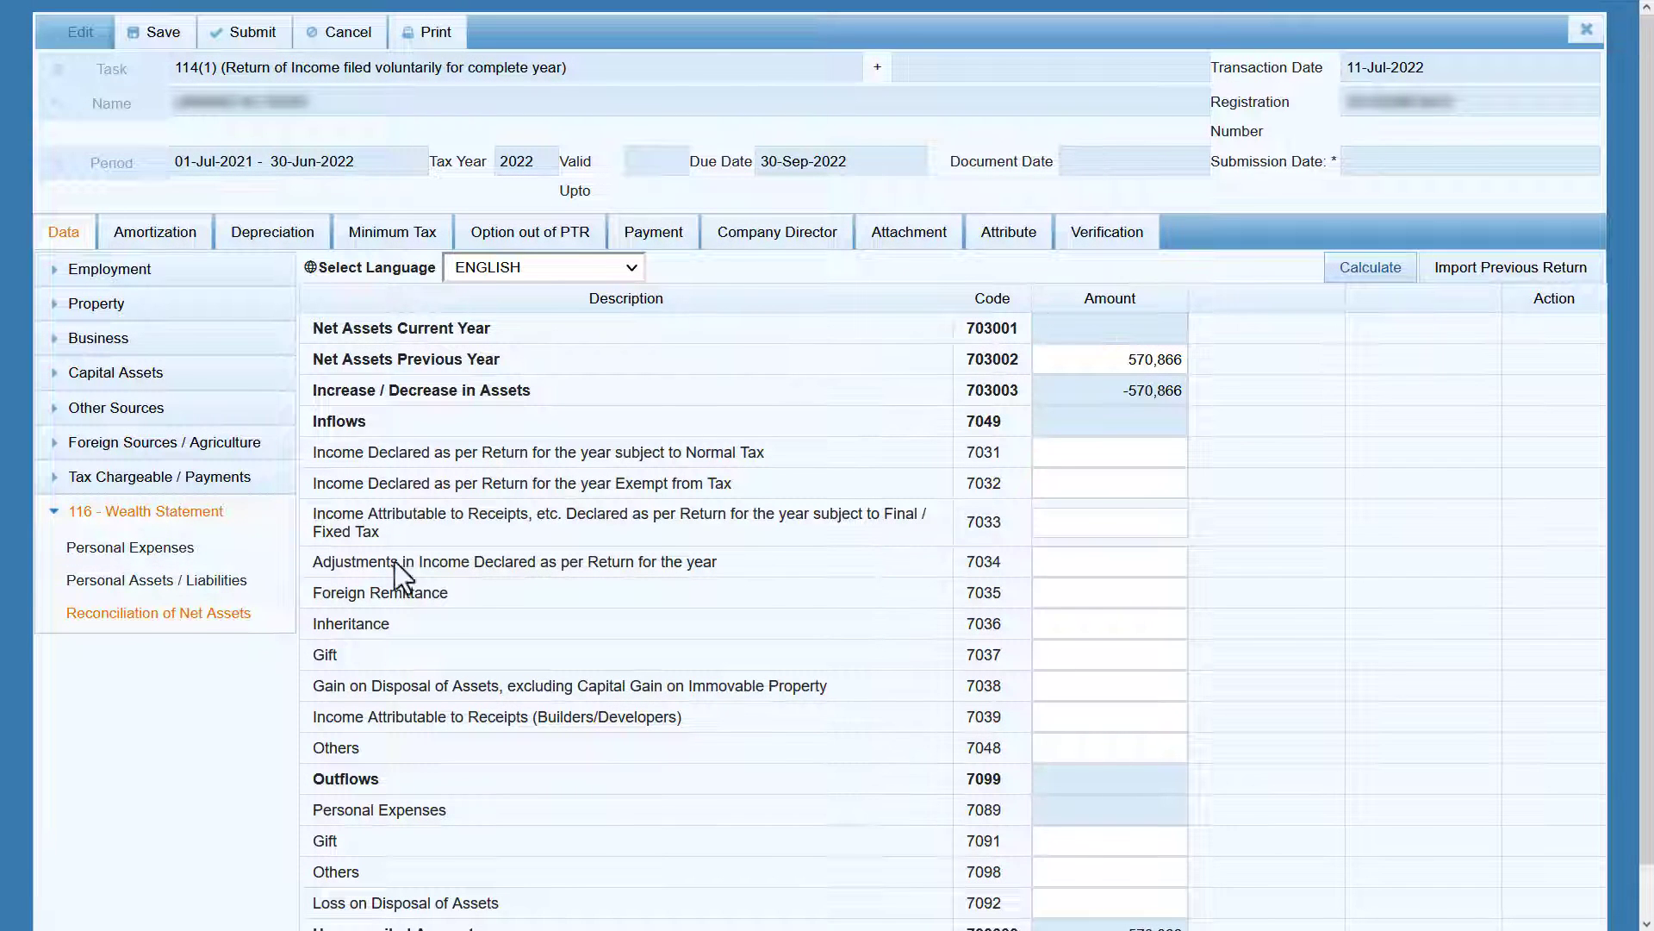
In the wealth statement's Personal Expenses, enter Rent 50,000, Vehicle Running / Maintenance 15,000 and Travelling 35,000.
left_click(176, 550)
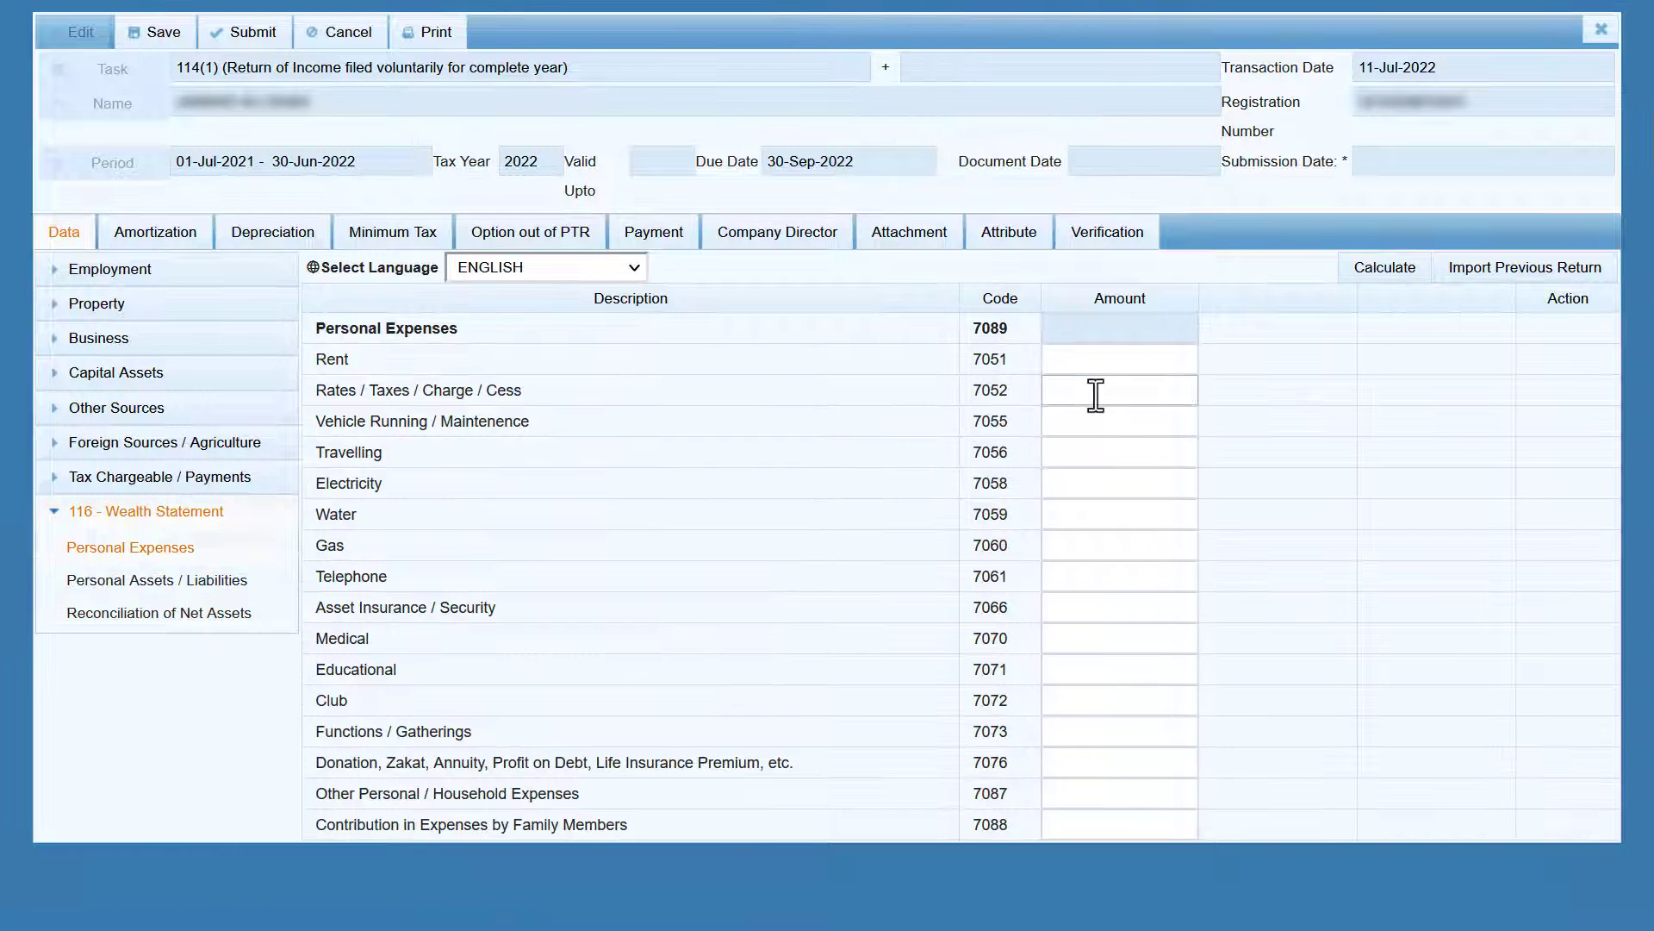
left_click(1116, 360)
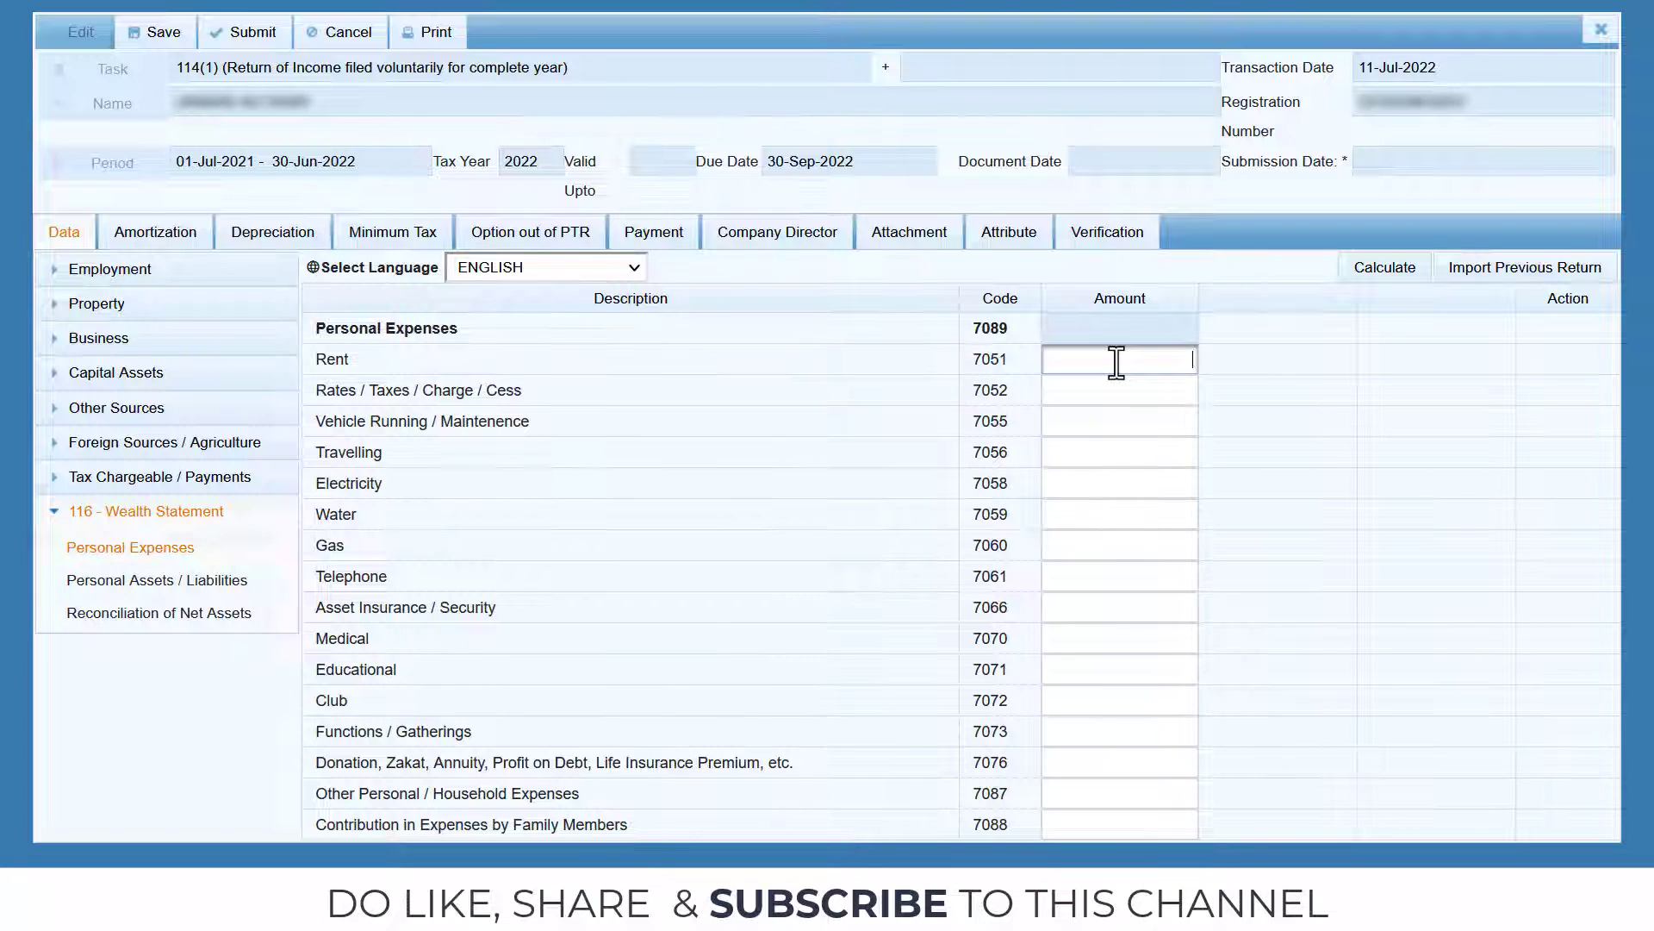
type("50000")
key("Tab")
type("15000")
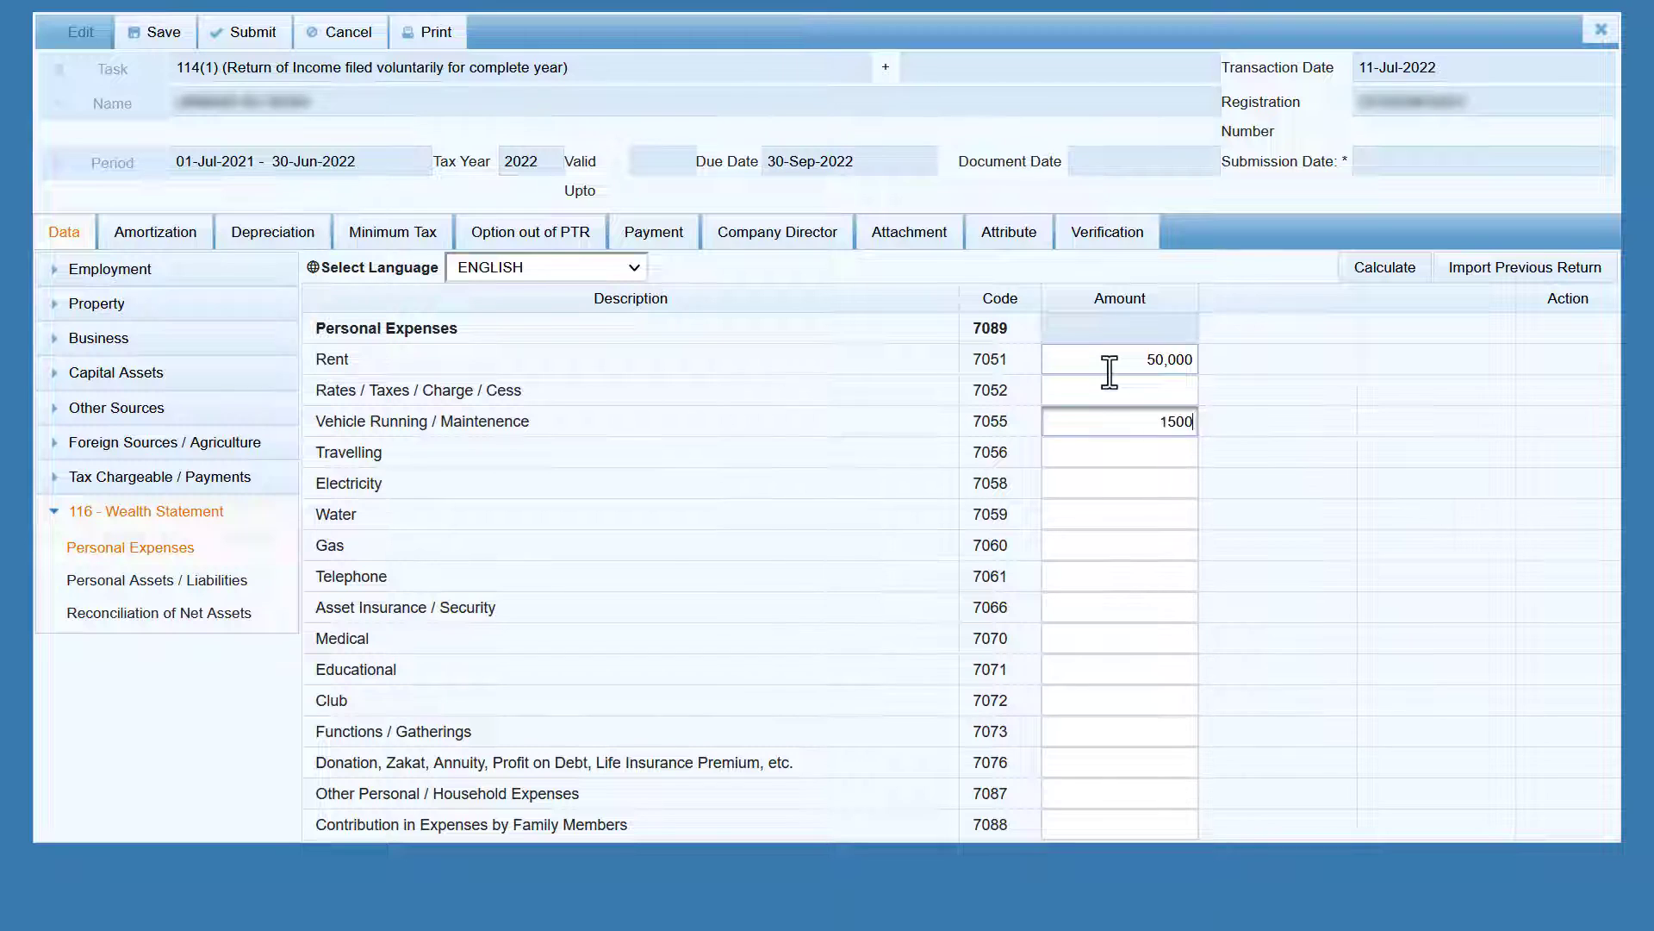
key("Tab")
type("35,000")
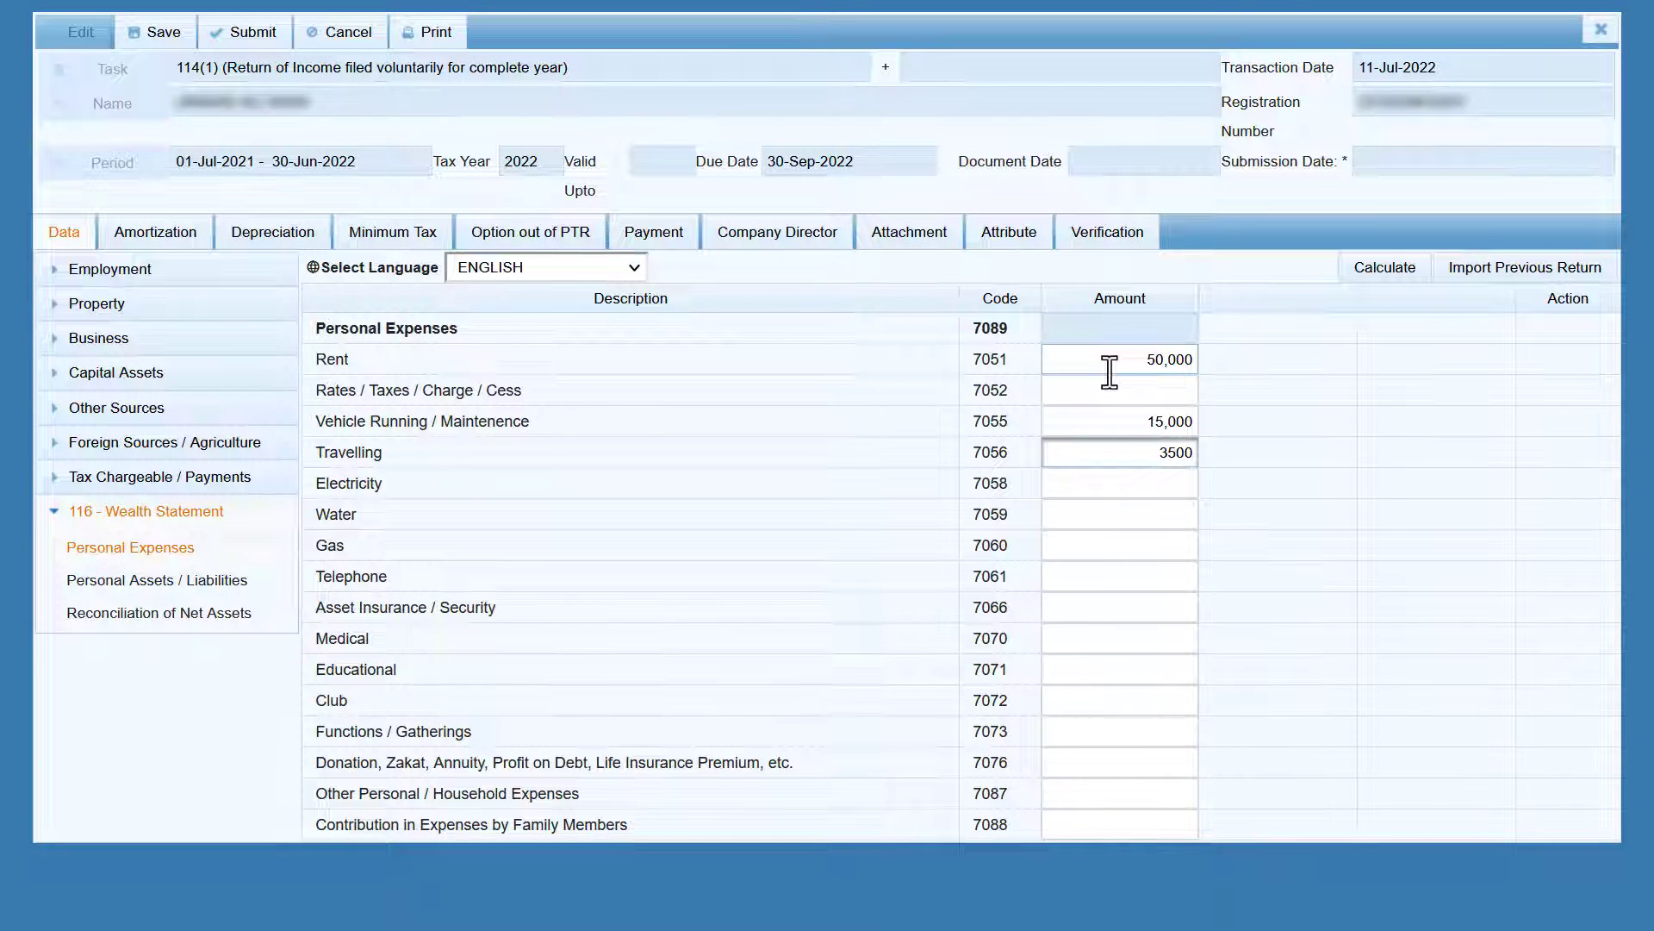
key("Tab")
Enter the utility expenses as Electricity 15,500, Water 200 and Gas 3,500.
type("15,500")
key("Tab")
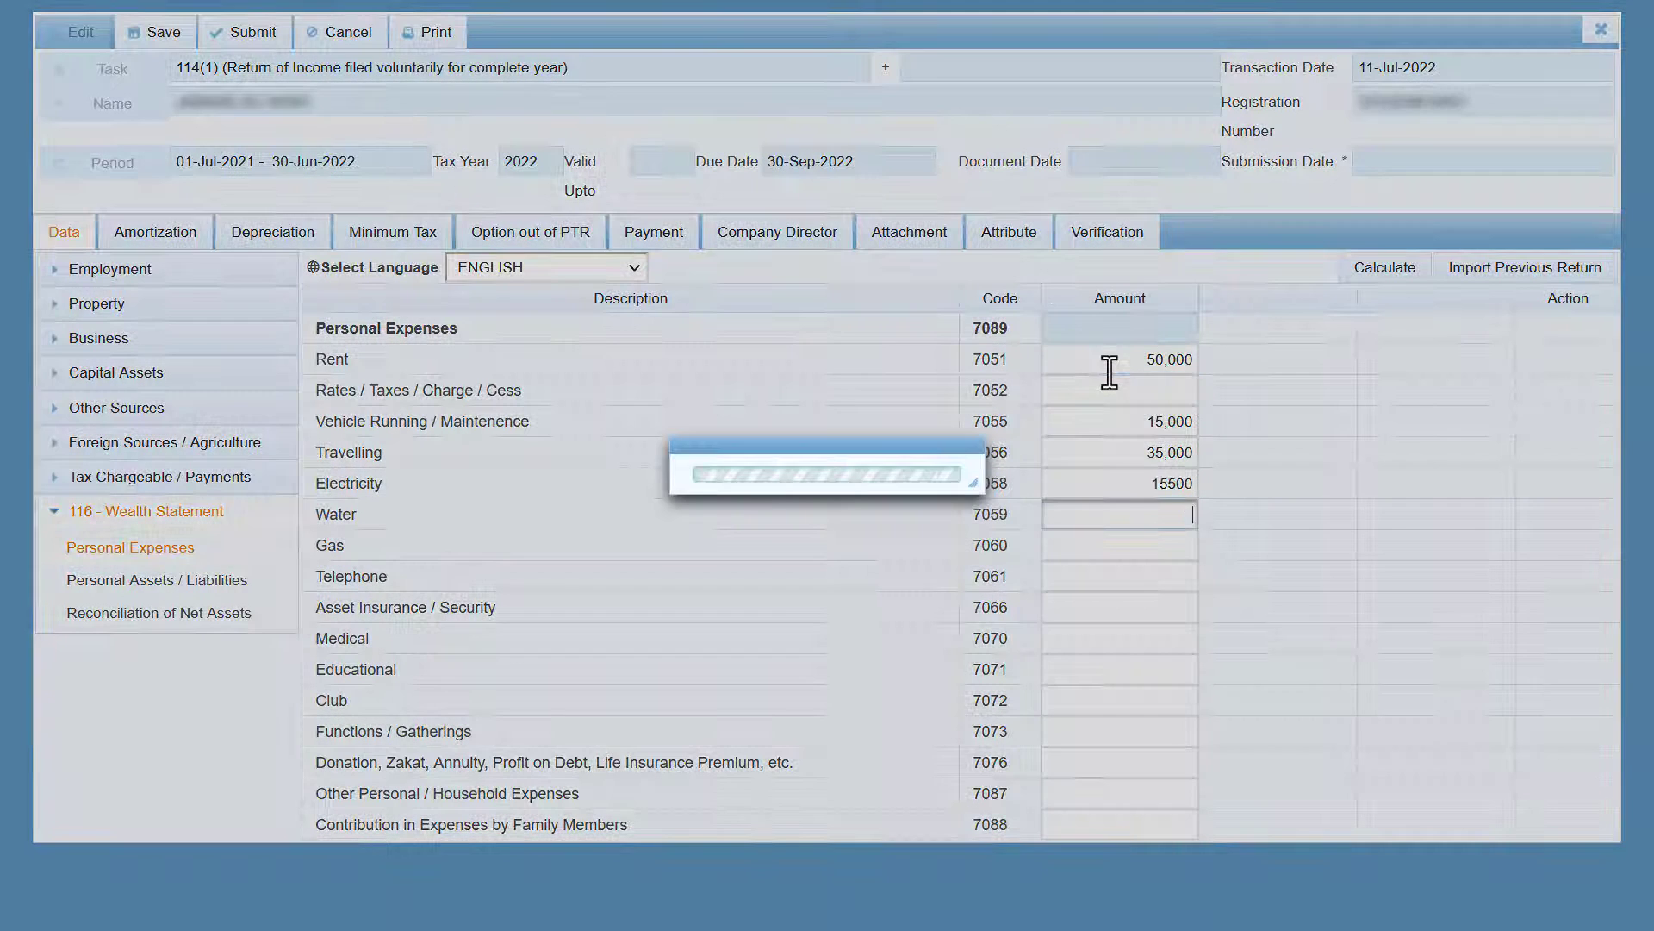
type("02")
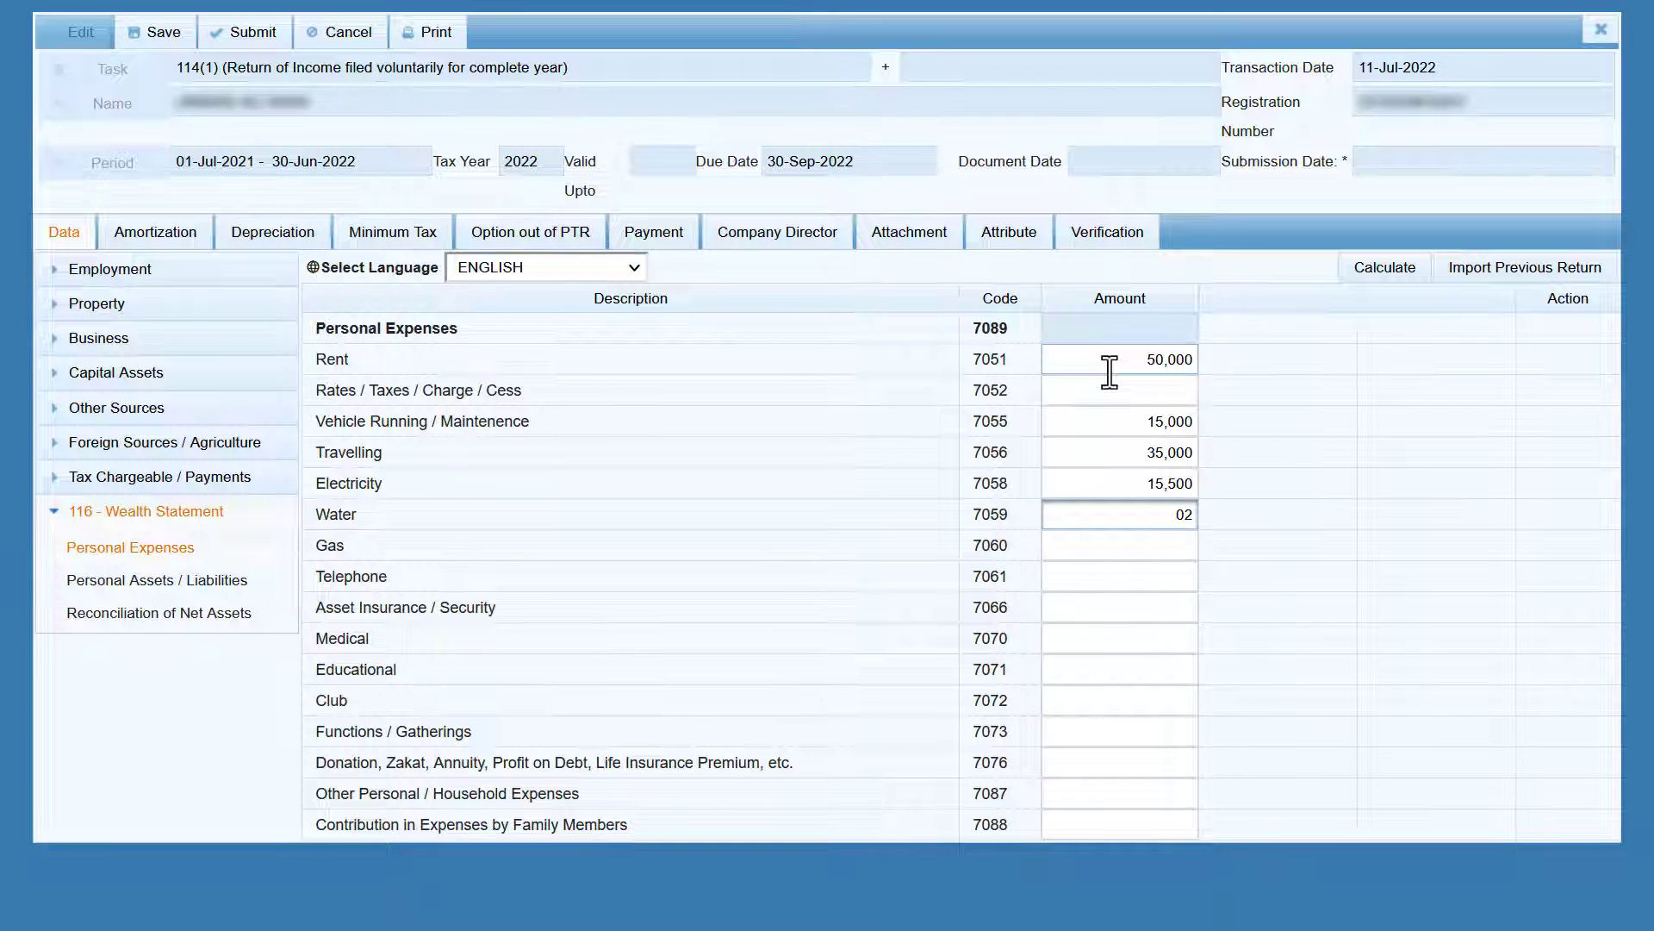
type("00")
key("Tab")
type("3500")
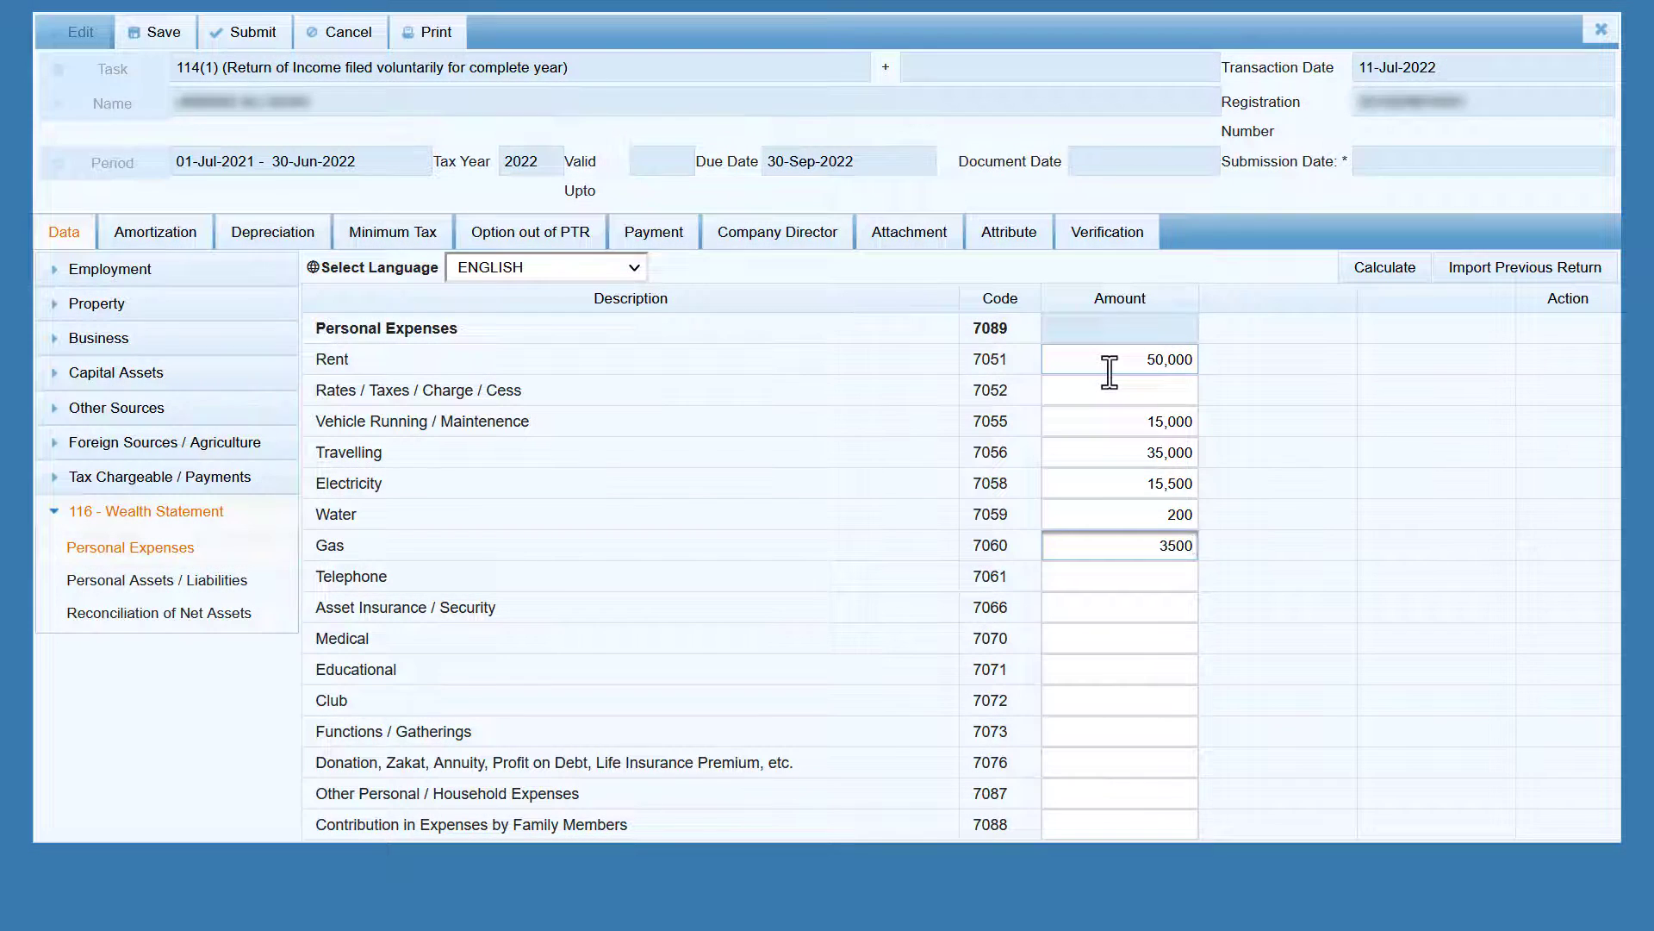
key("Tab")
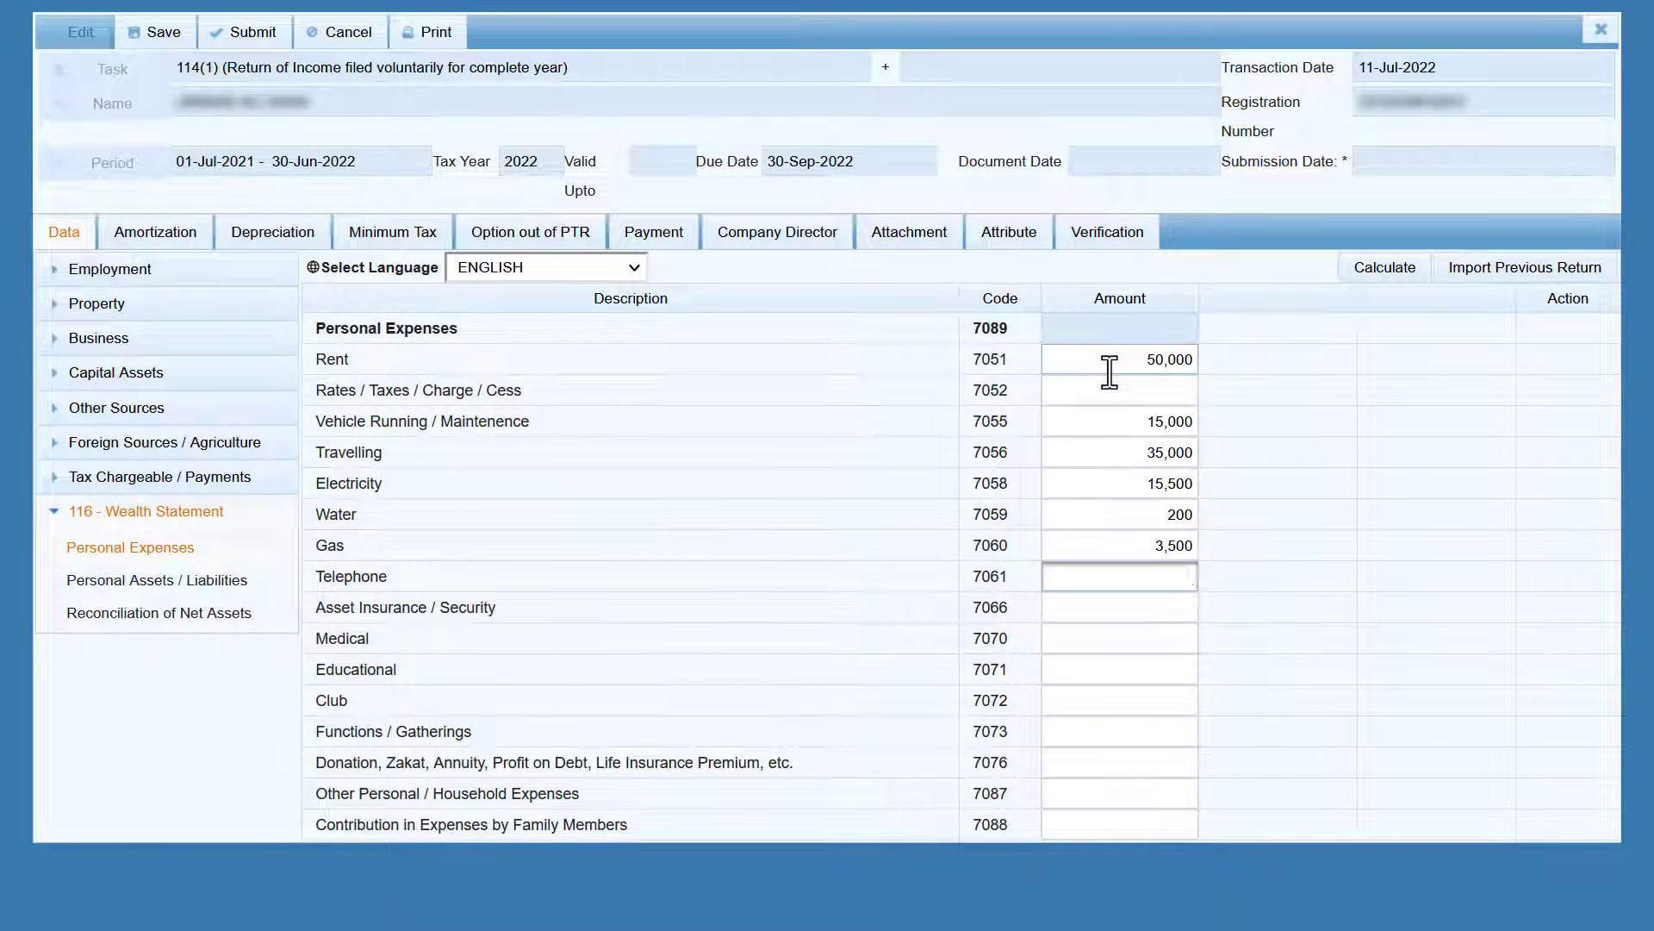
Set the Telephone expense to 36,000 and the Medical expense to 35,800, leaving Asset Insurance / Security blank.
type("36,000")
key("Tab")
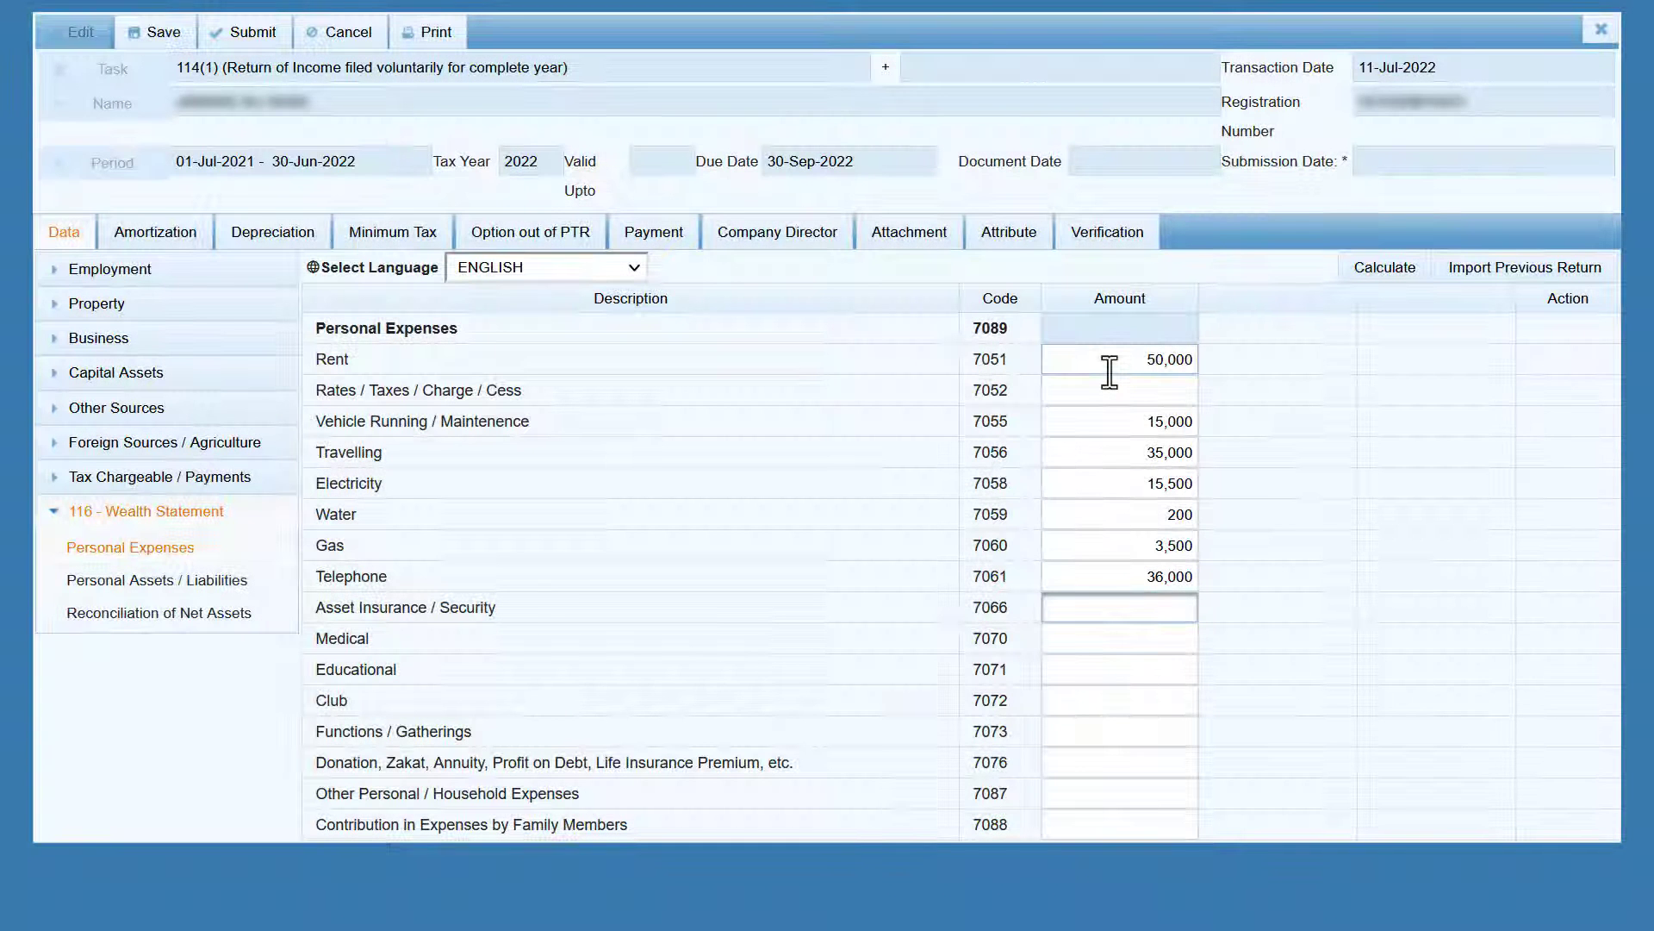
key("Tab")
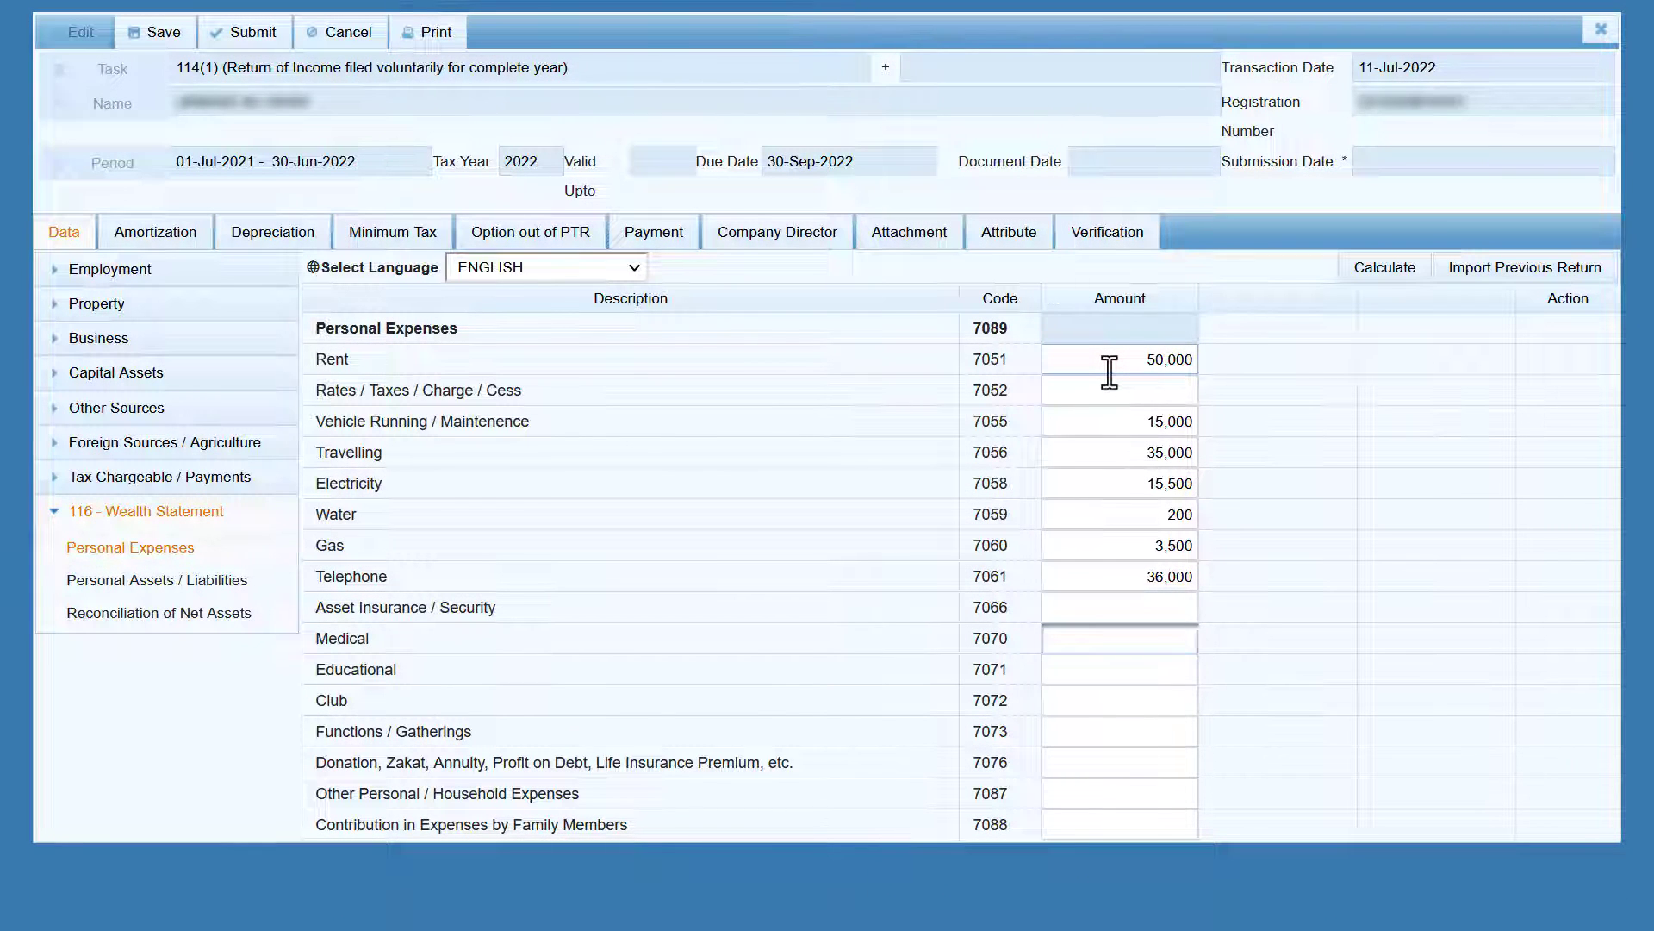
type("35,800")
key("Tab")
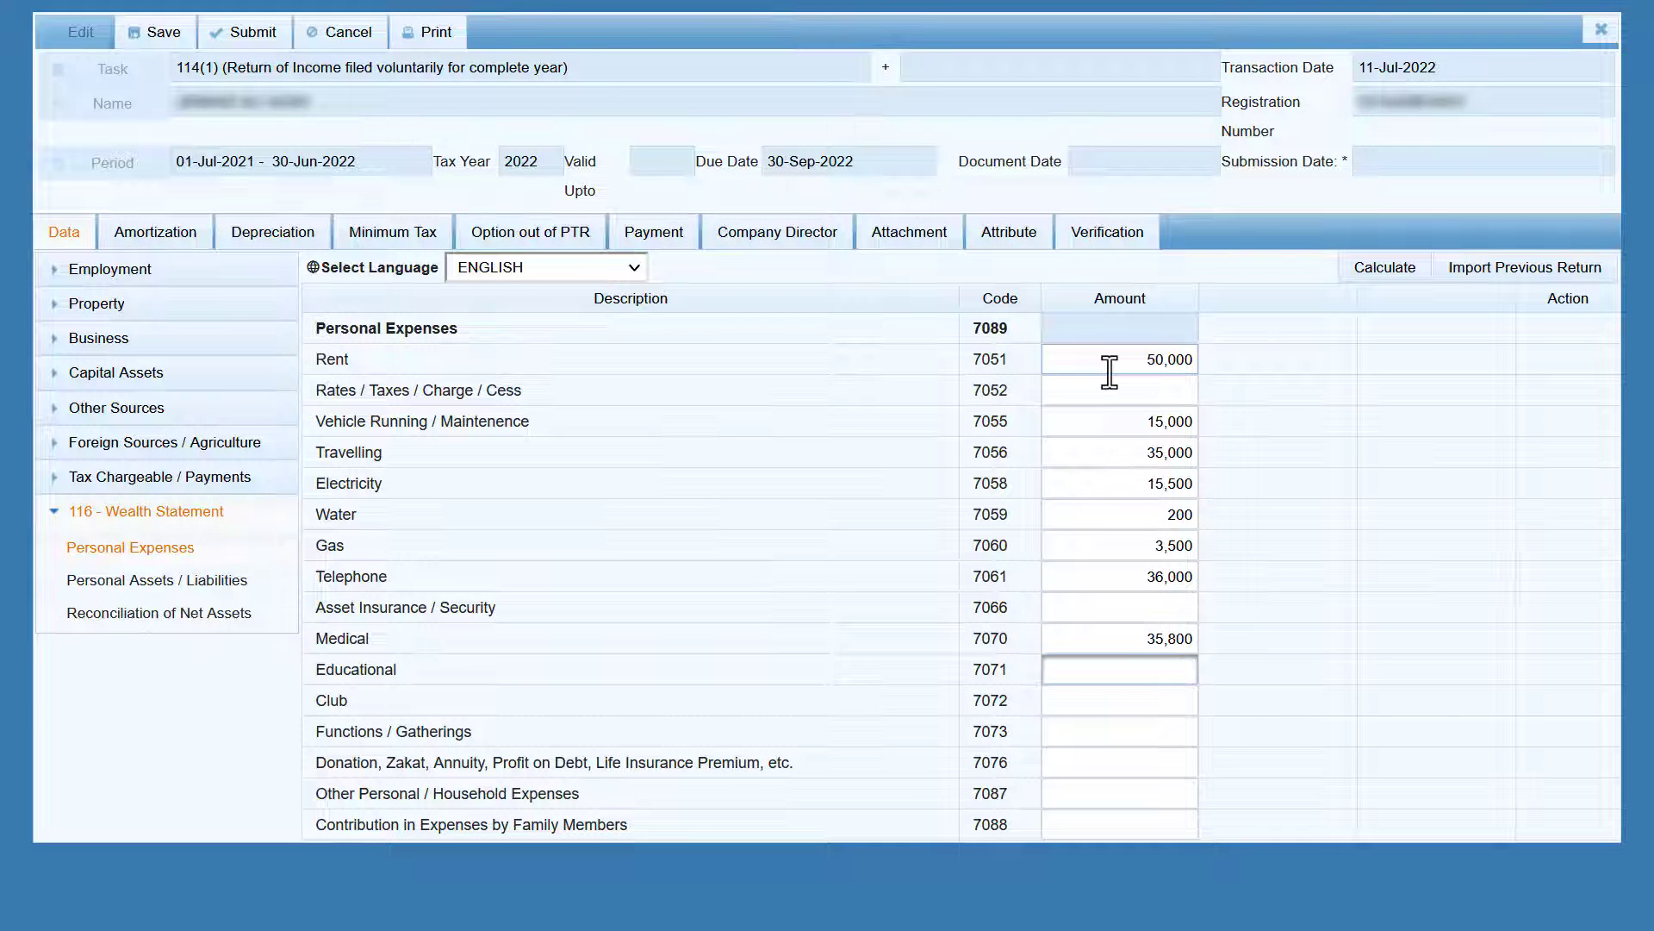
Set the Educational expense to 3,655 and both the Club and Functions / Gatherings expenses to 0.
type("3655")
key("Tab")
type("0")
key("Tab")
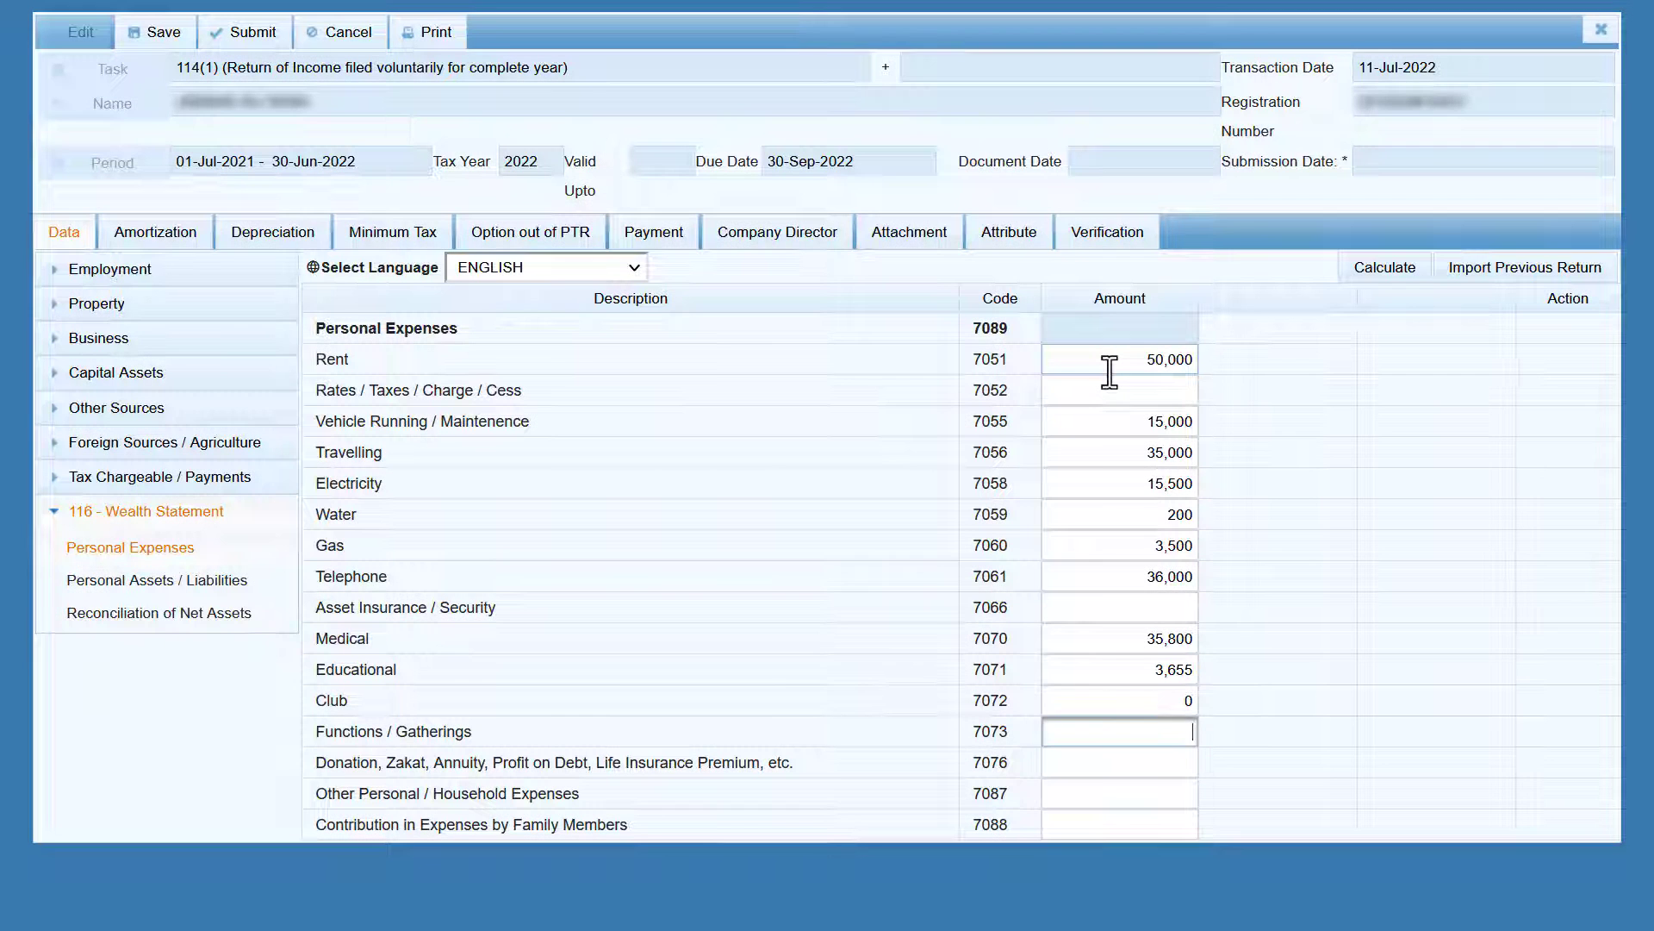
type("0")
key("Tab")
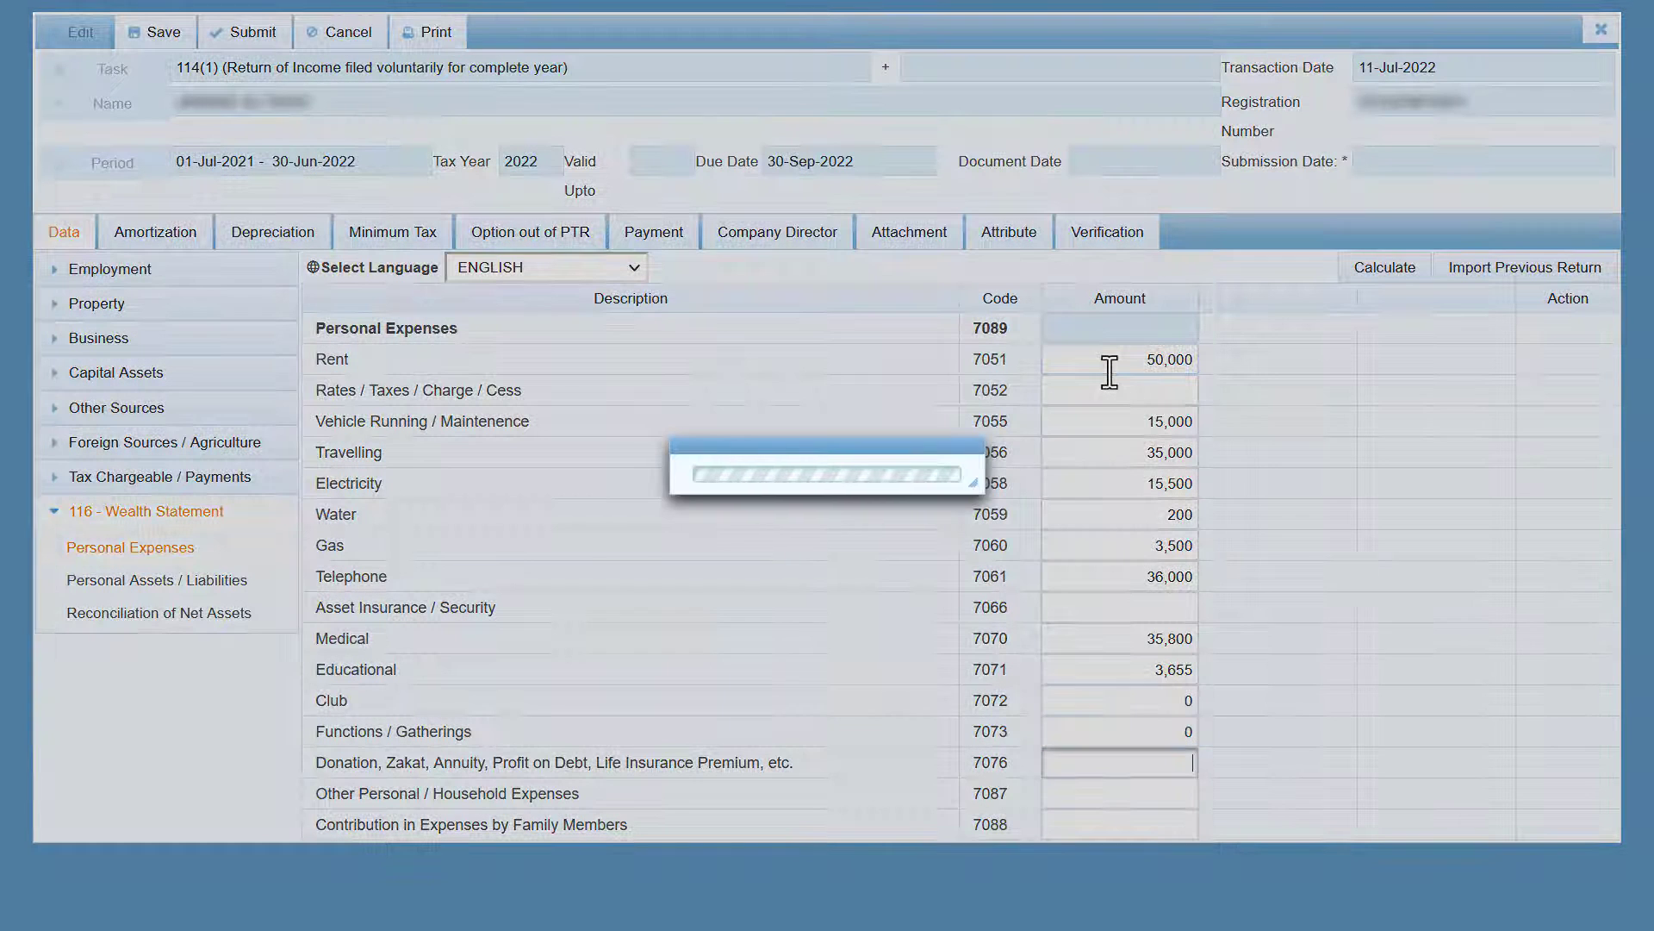
Set Other Personal / Household Expenses to 350,000 and recalculate the total personal expenses.
key("Tab")
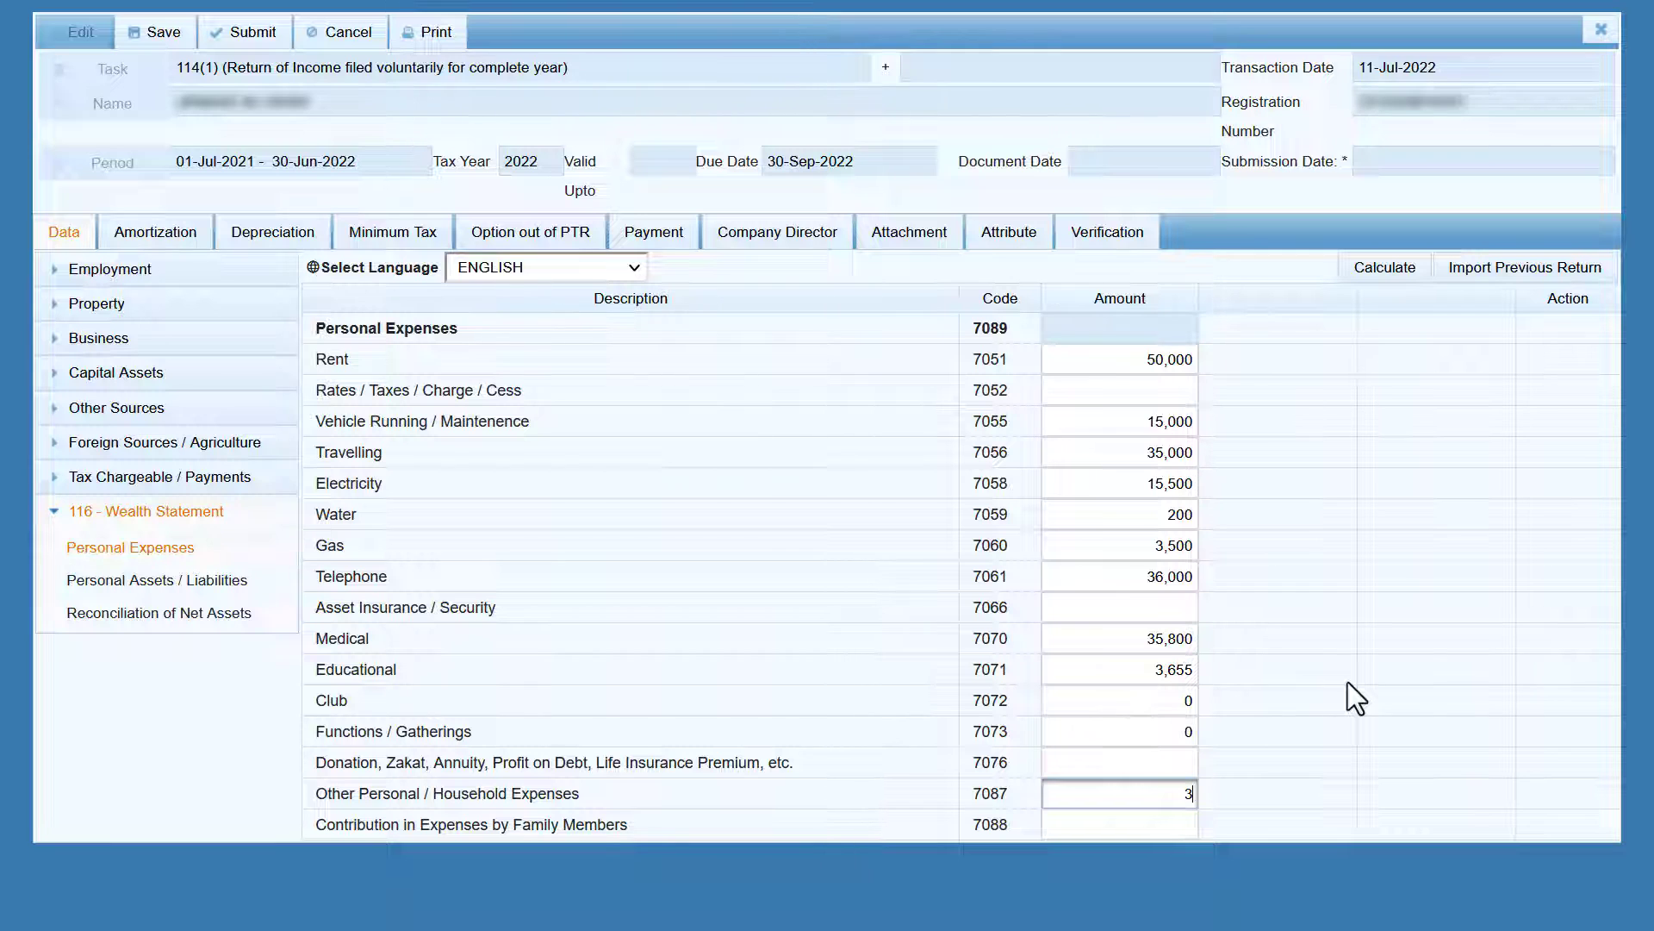
type("50000")
key("Tab")
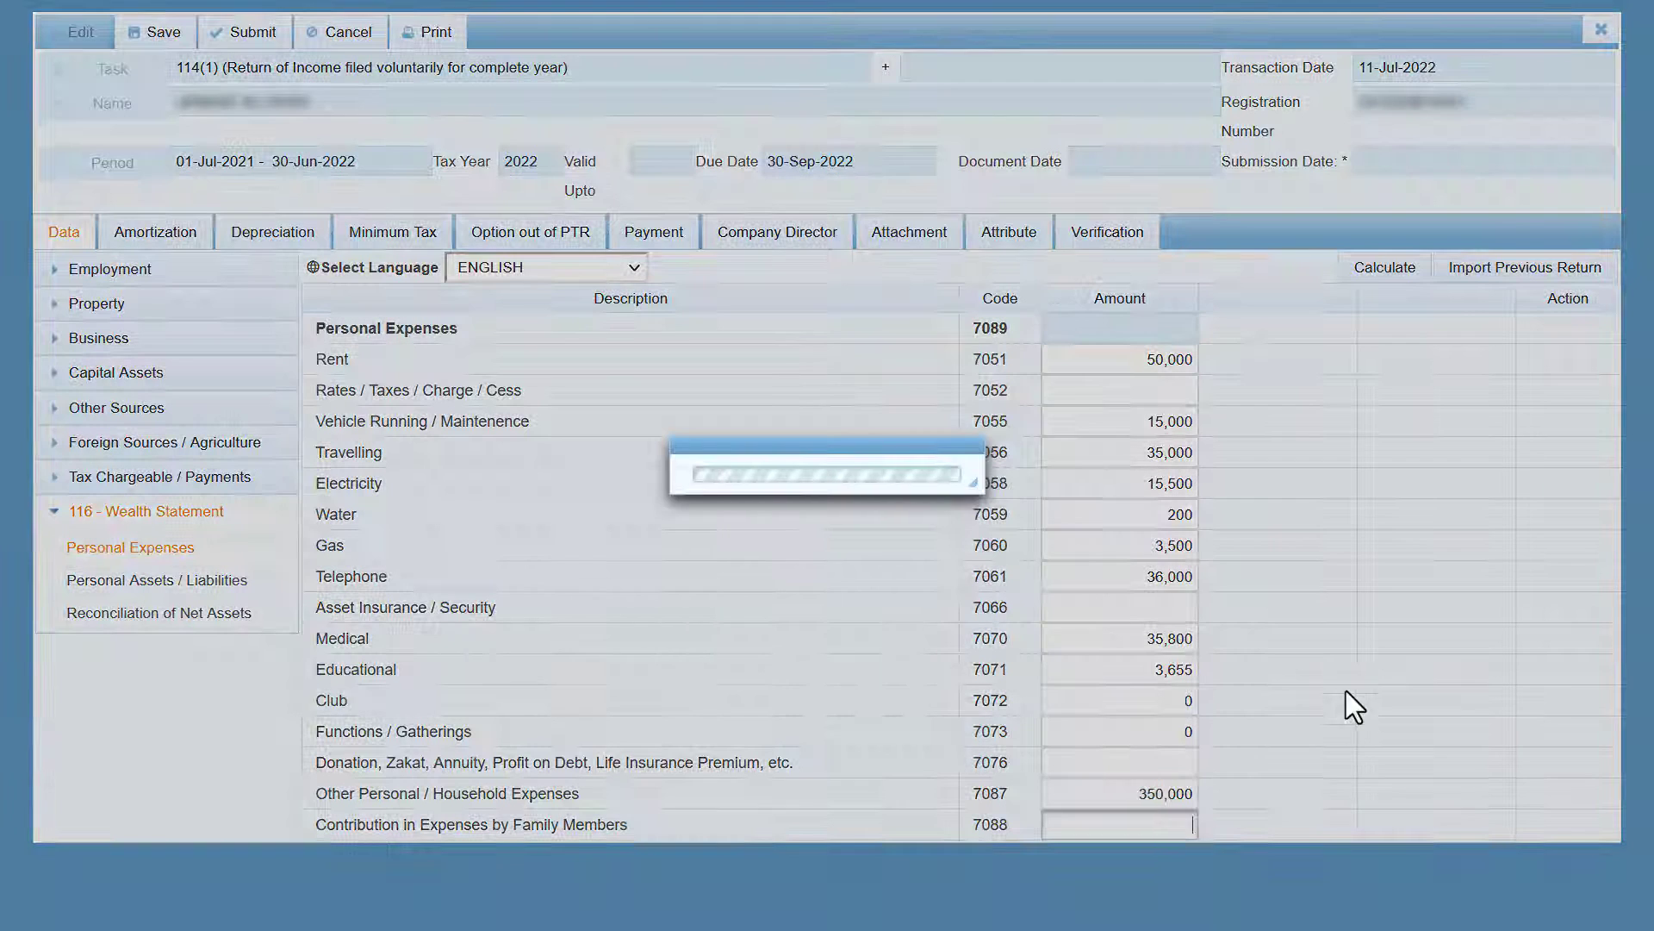
left_click(1385, 271)
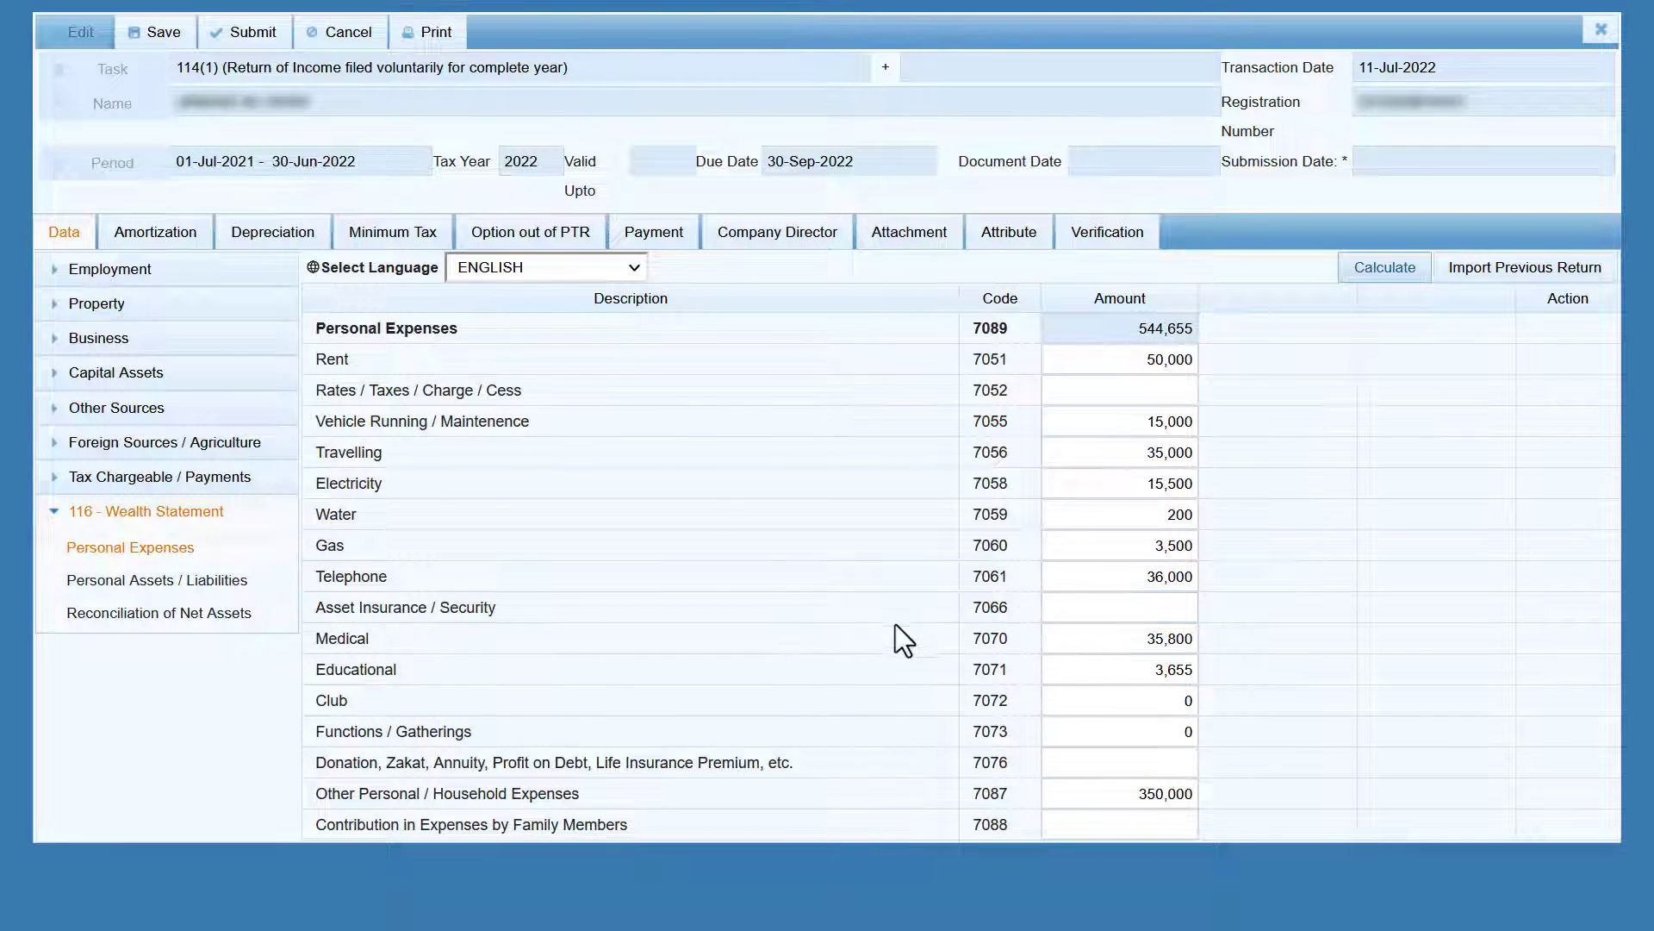
In Personal Assets / Liabilities, enter Cash (Non-Business) 100,000, Personal Item 395,000 and Household Effect 15,000.
left_click(164, 582)
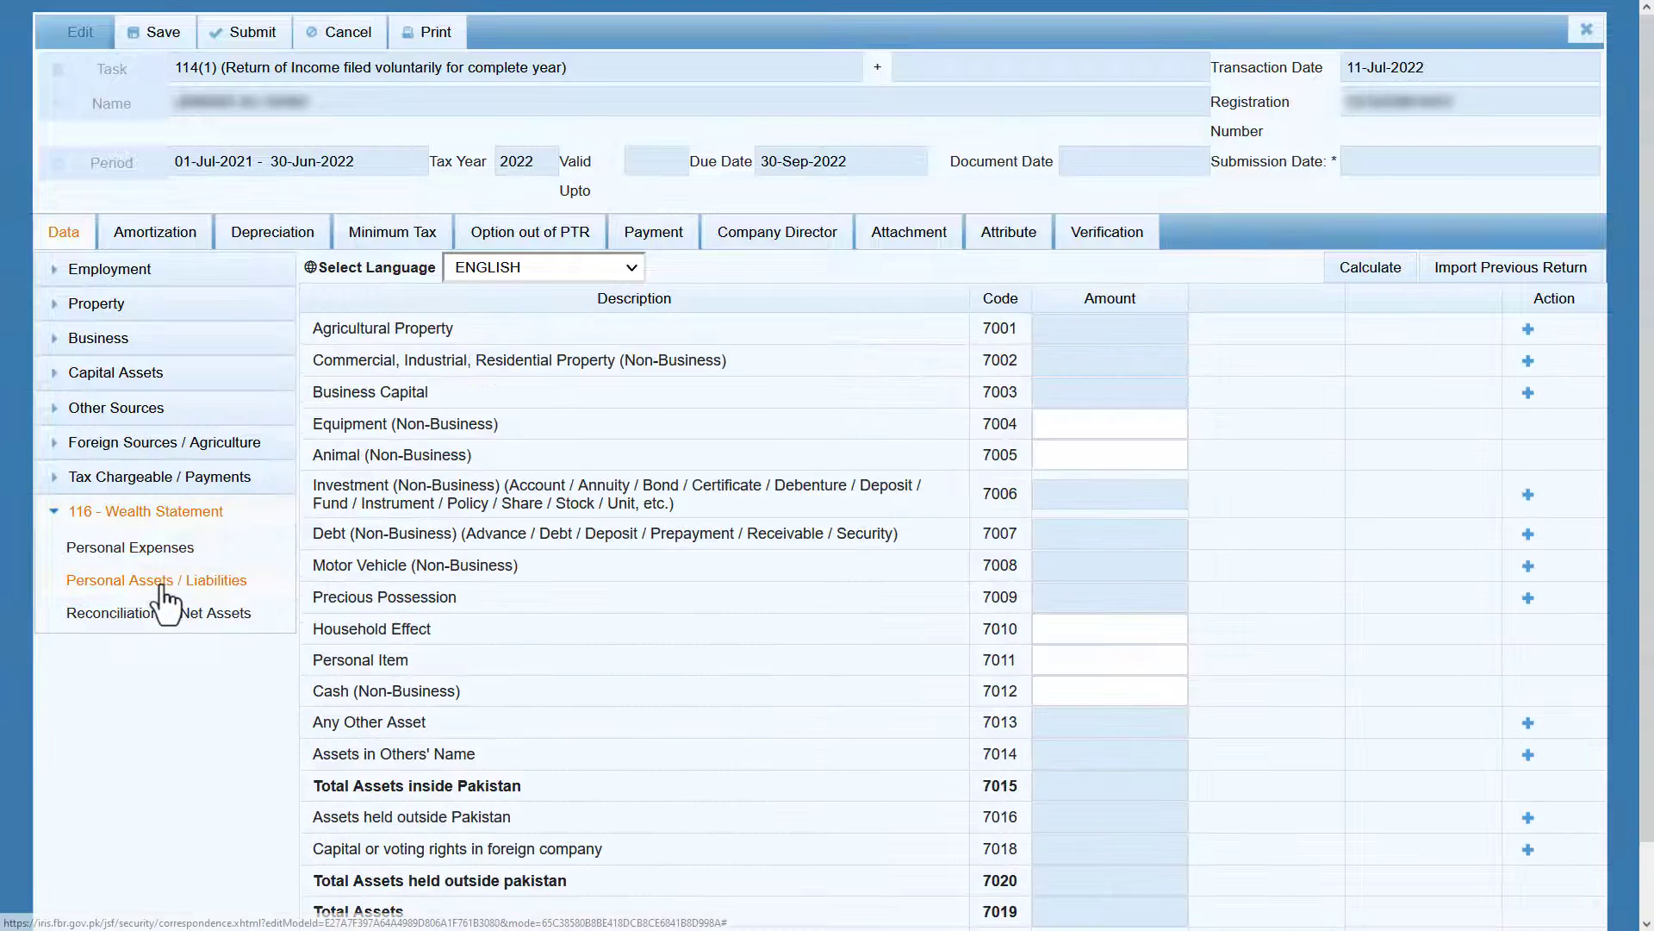
left_click(1065, 690)
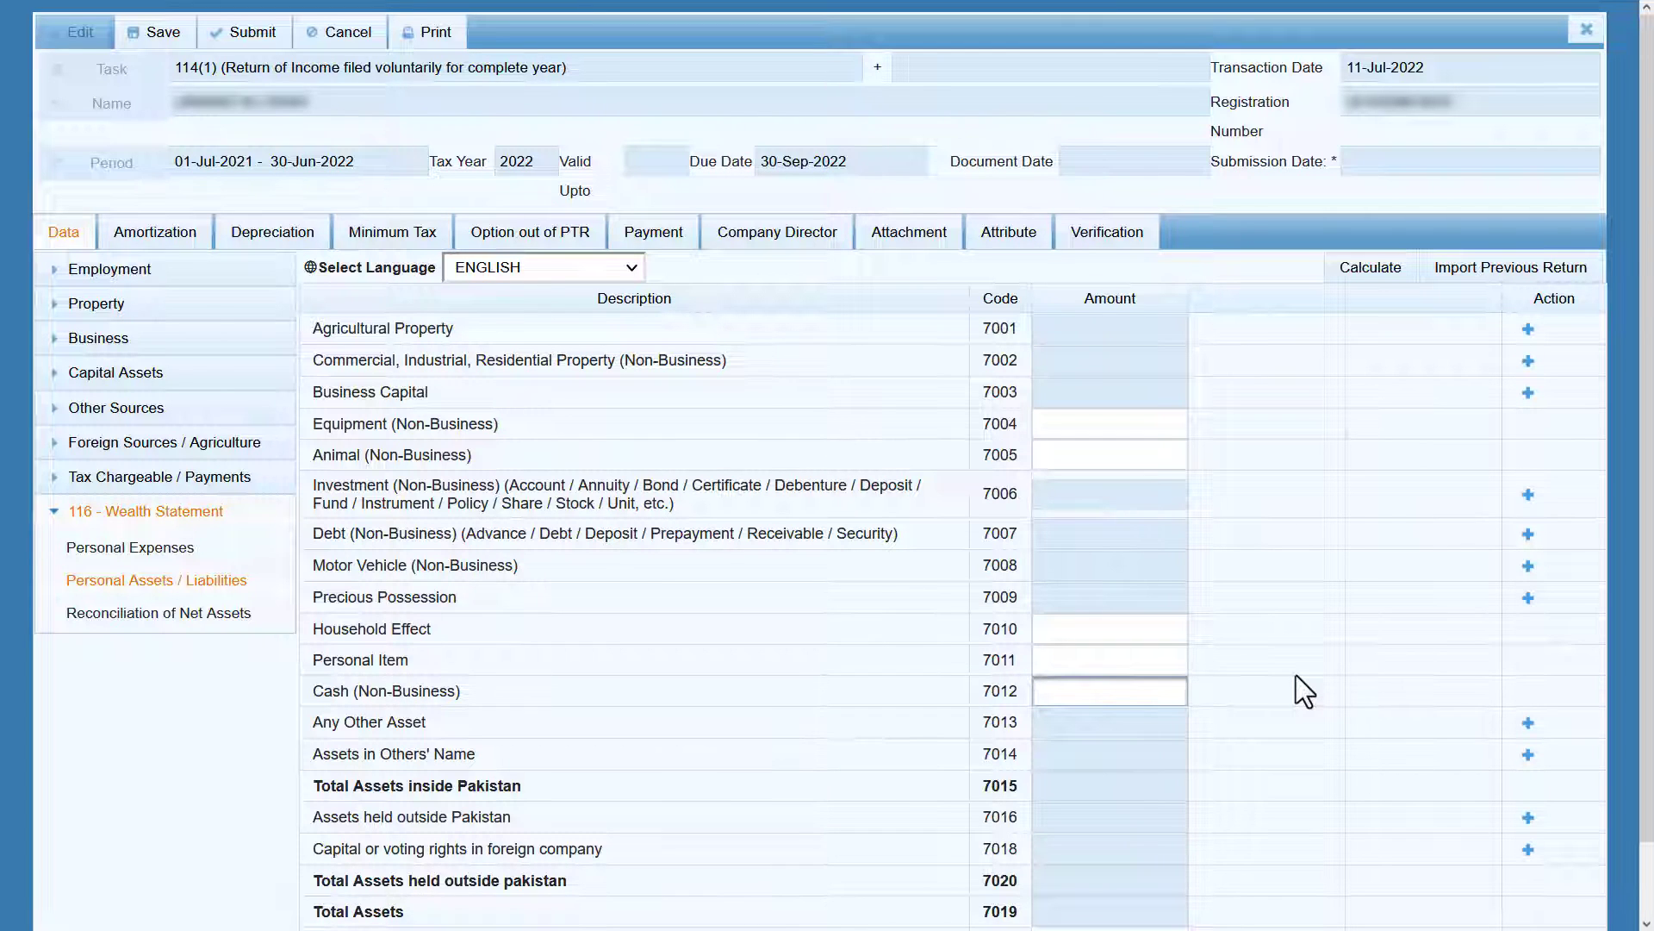
type("100000")
key("Tab")
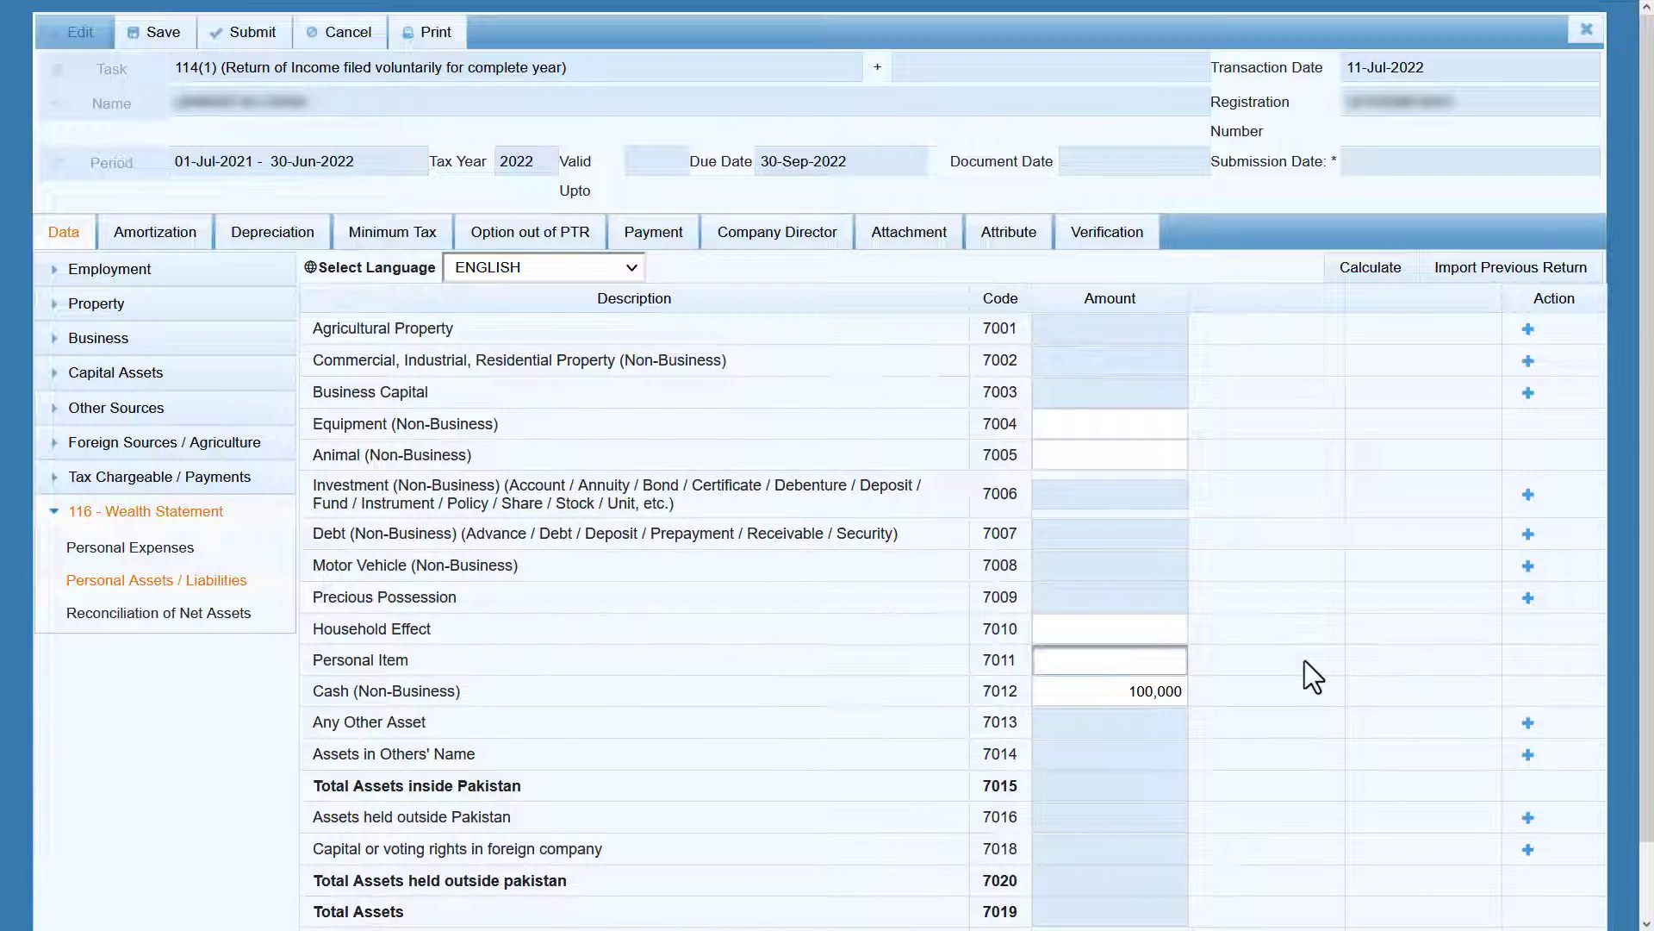
type("395000")
key("Tab")
left_click(1084, 617)
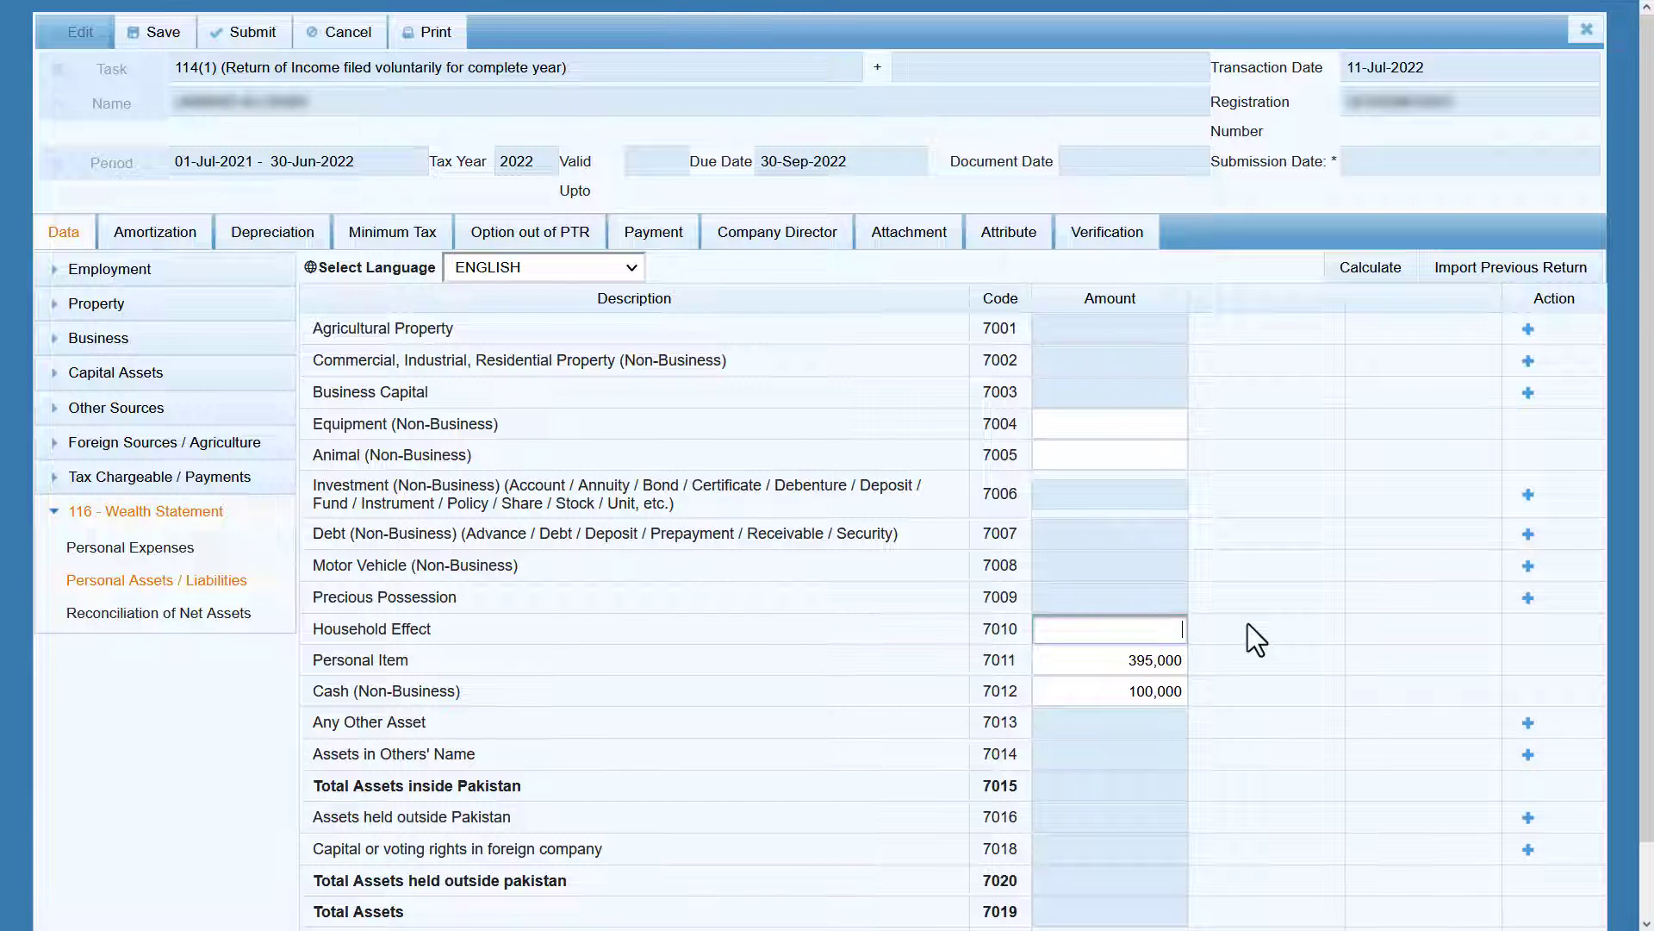
type("15000")
key("Tab")
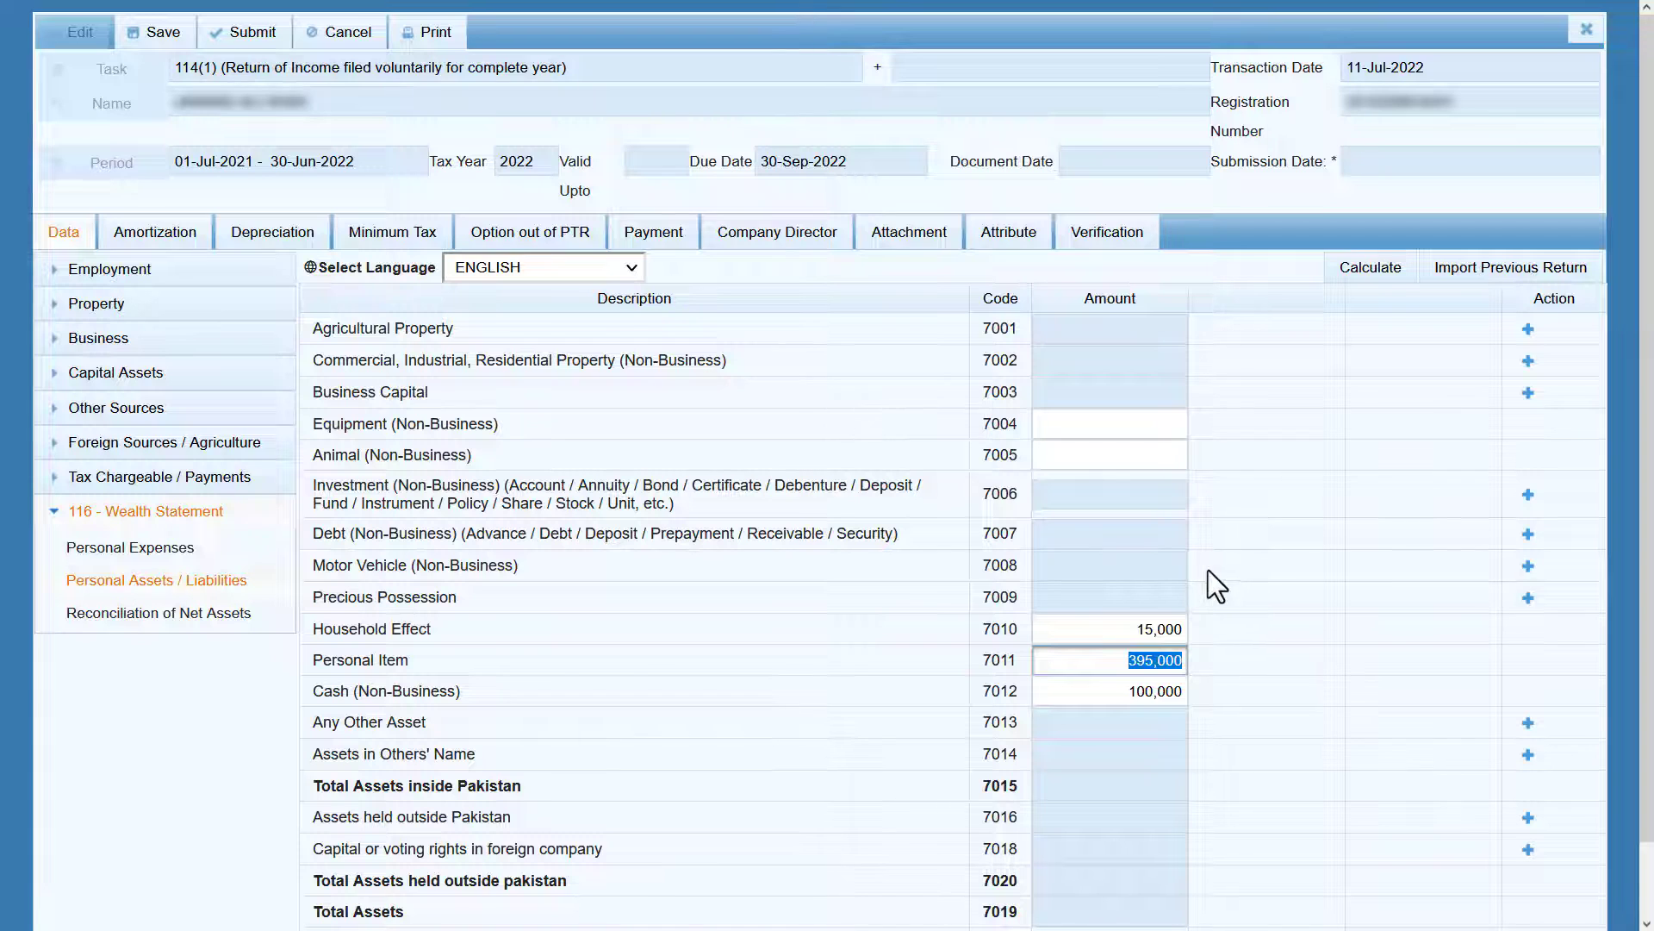
left_click_drag(696, 503, 348, 477)
left_click(730, 511)
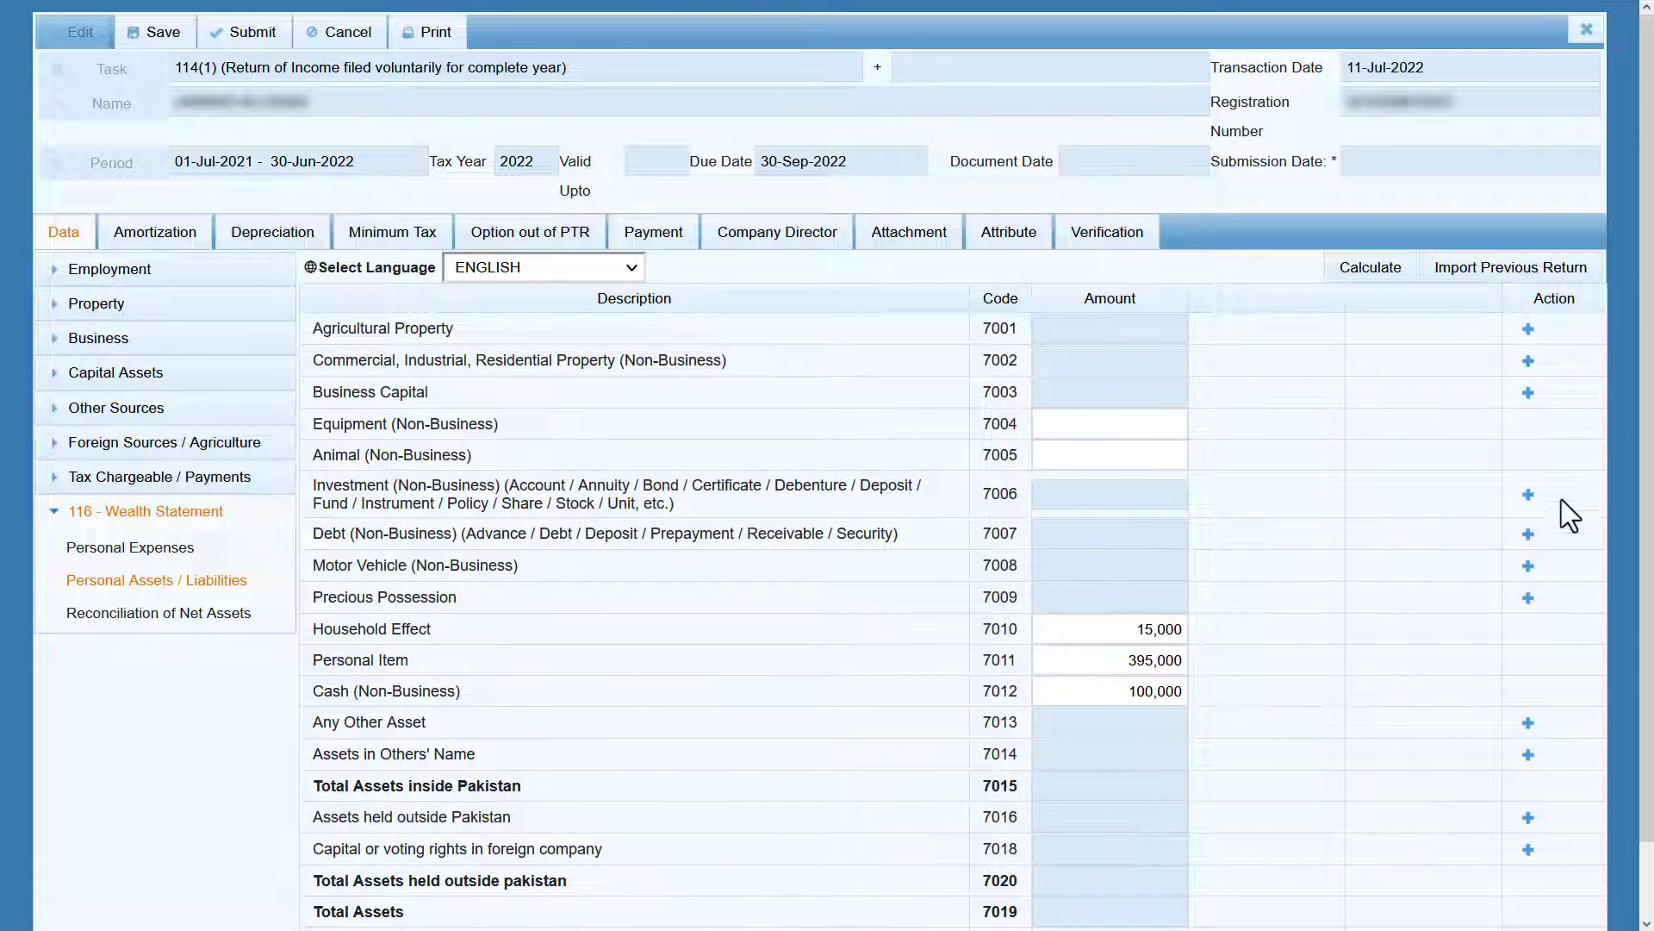
Add a non-business Investment entry (code 7006) with a placeholder account number and the contents HBL.
left_click(1530, 496)
left_click(710, 371)
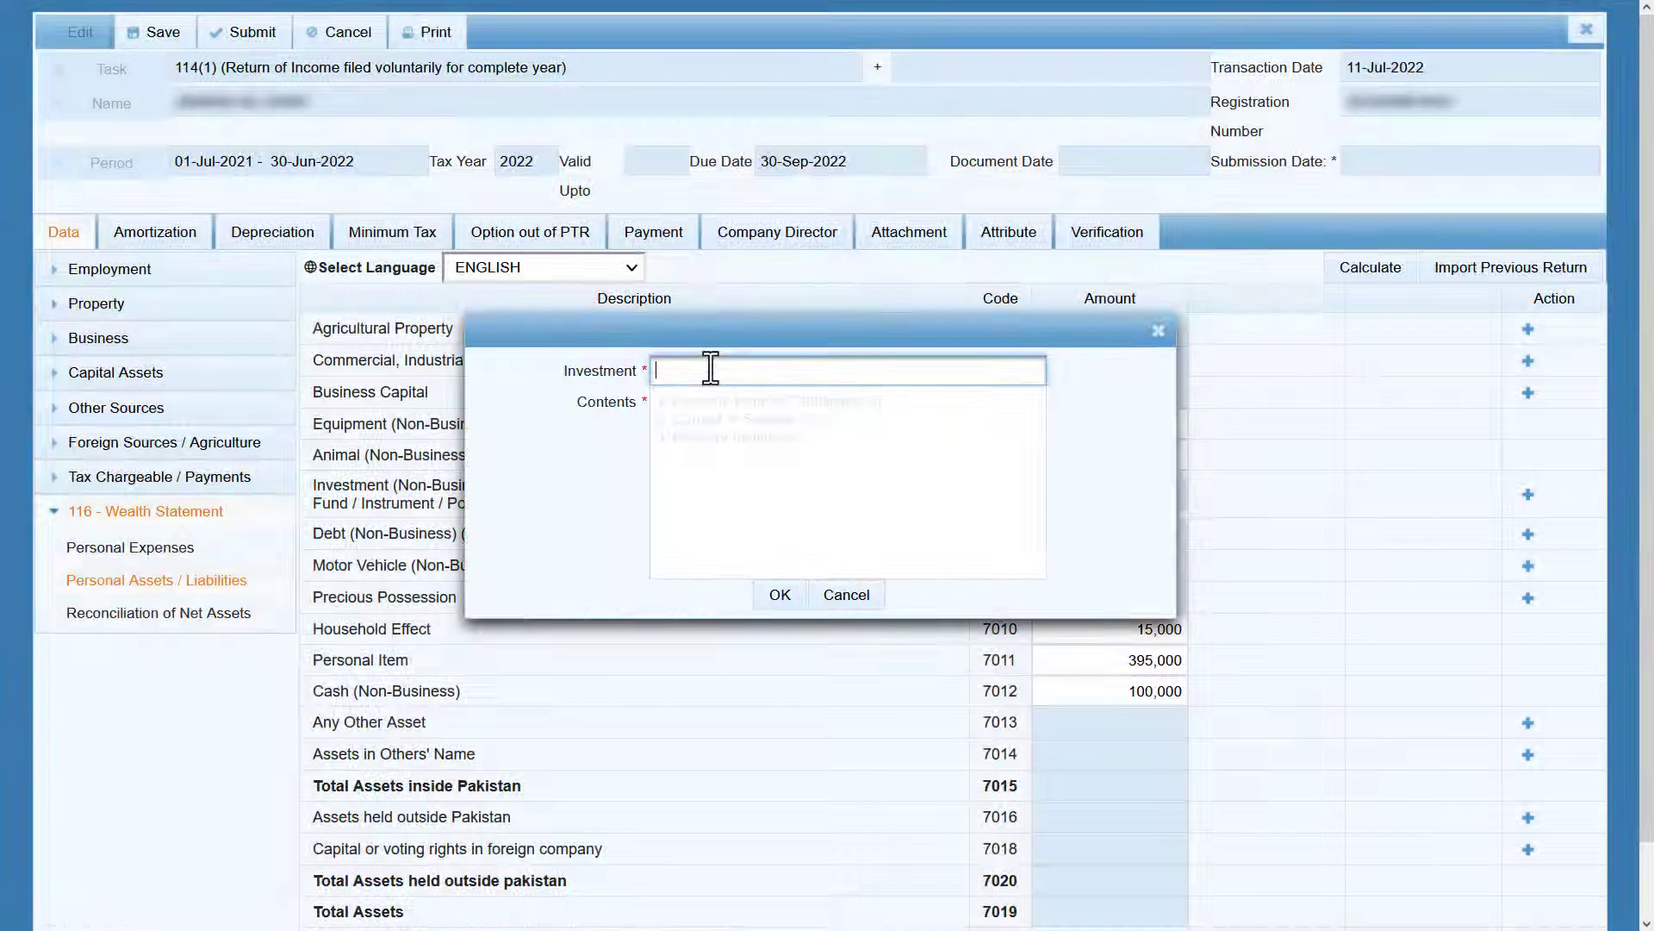
type("11111111111111111111")
left_click(744, 452)
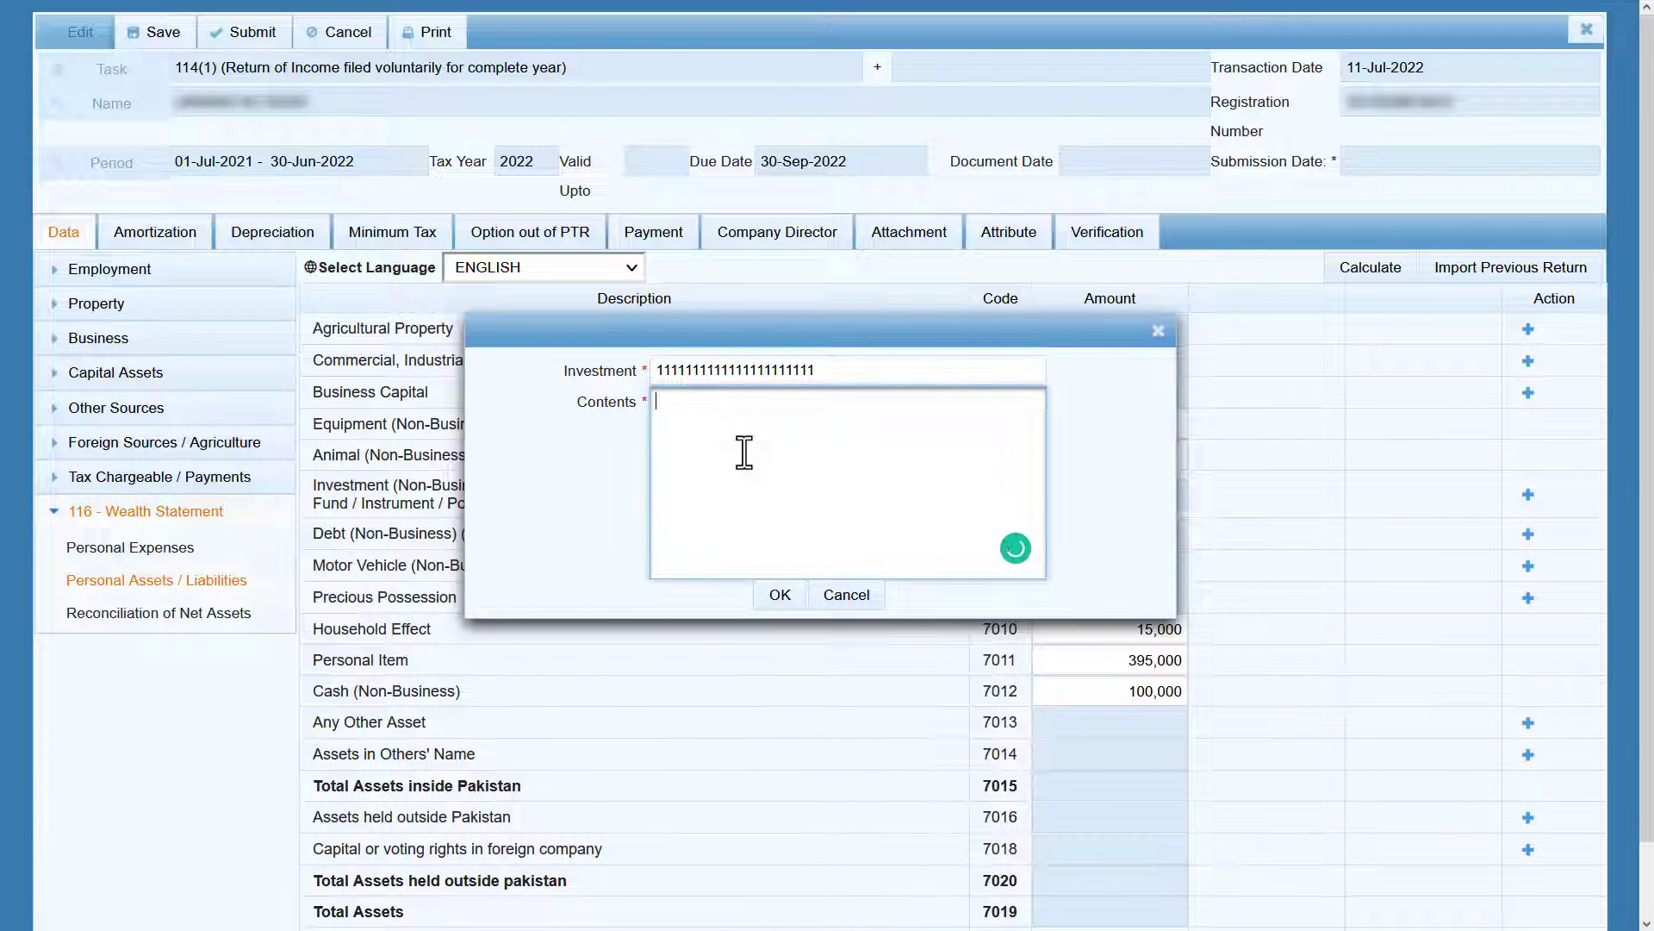
type("HBK")
key("BackSpace")
type("L")
left_click(778, 596)
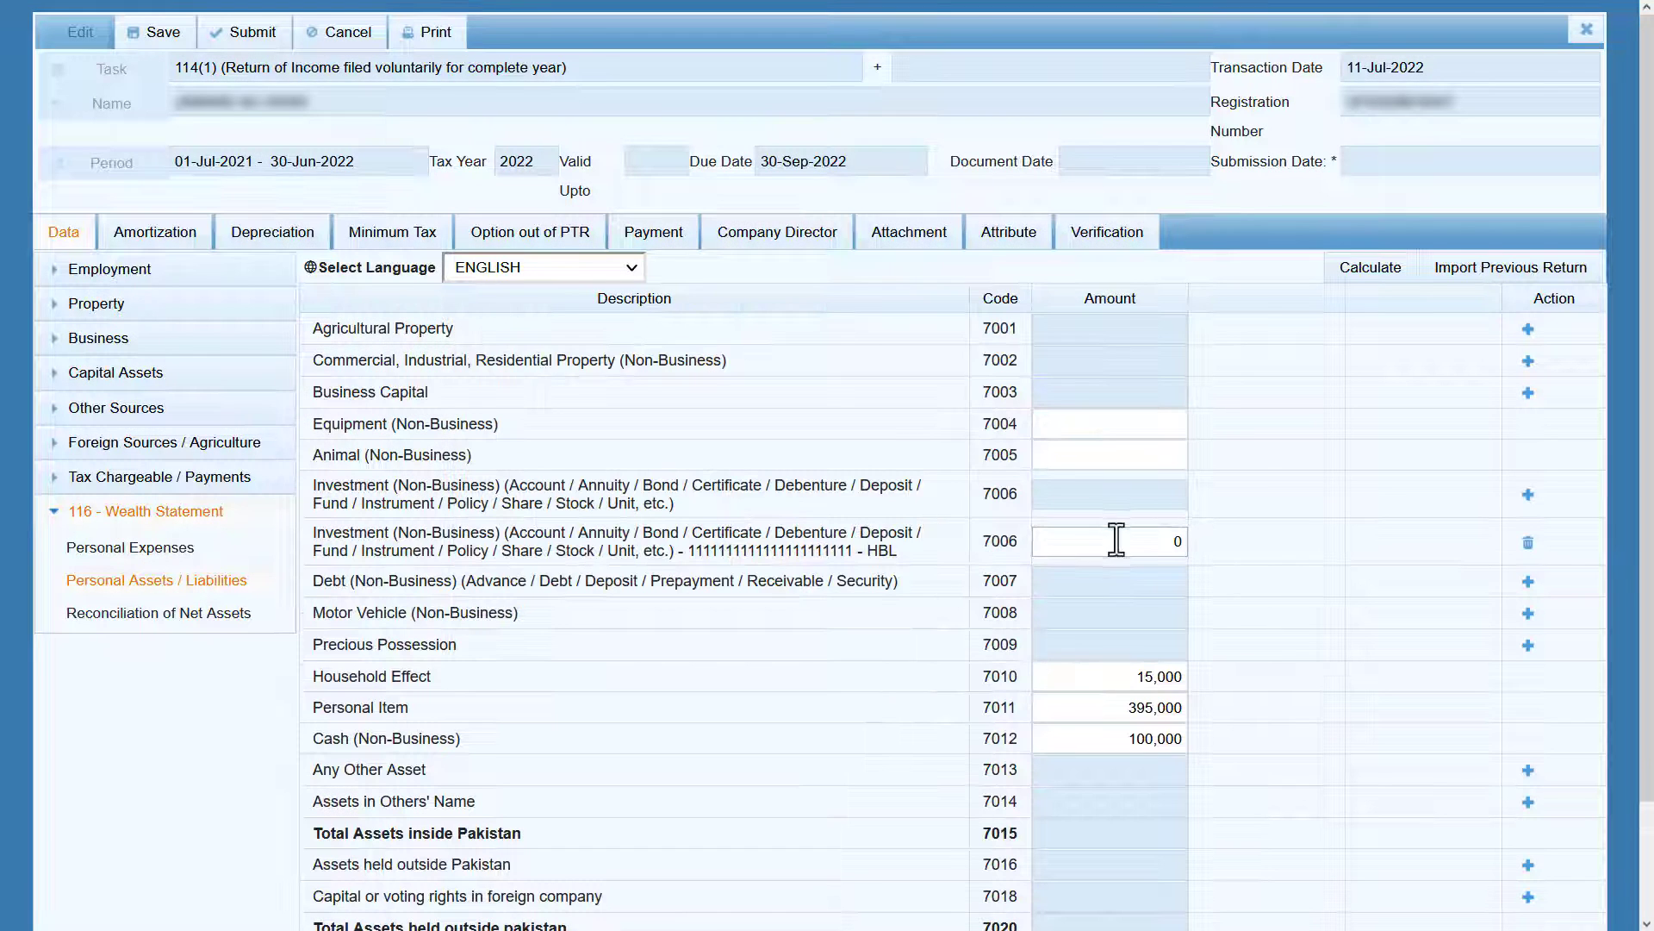
Set the amount of the HBL investment entry to 35,000.
left_click(1116, 541)
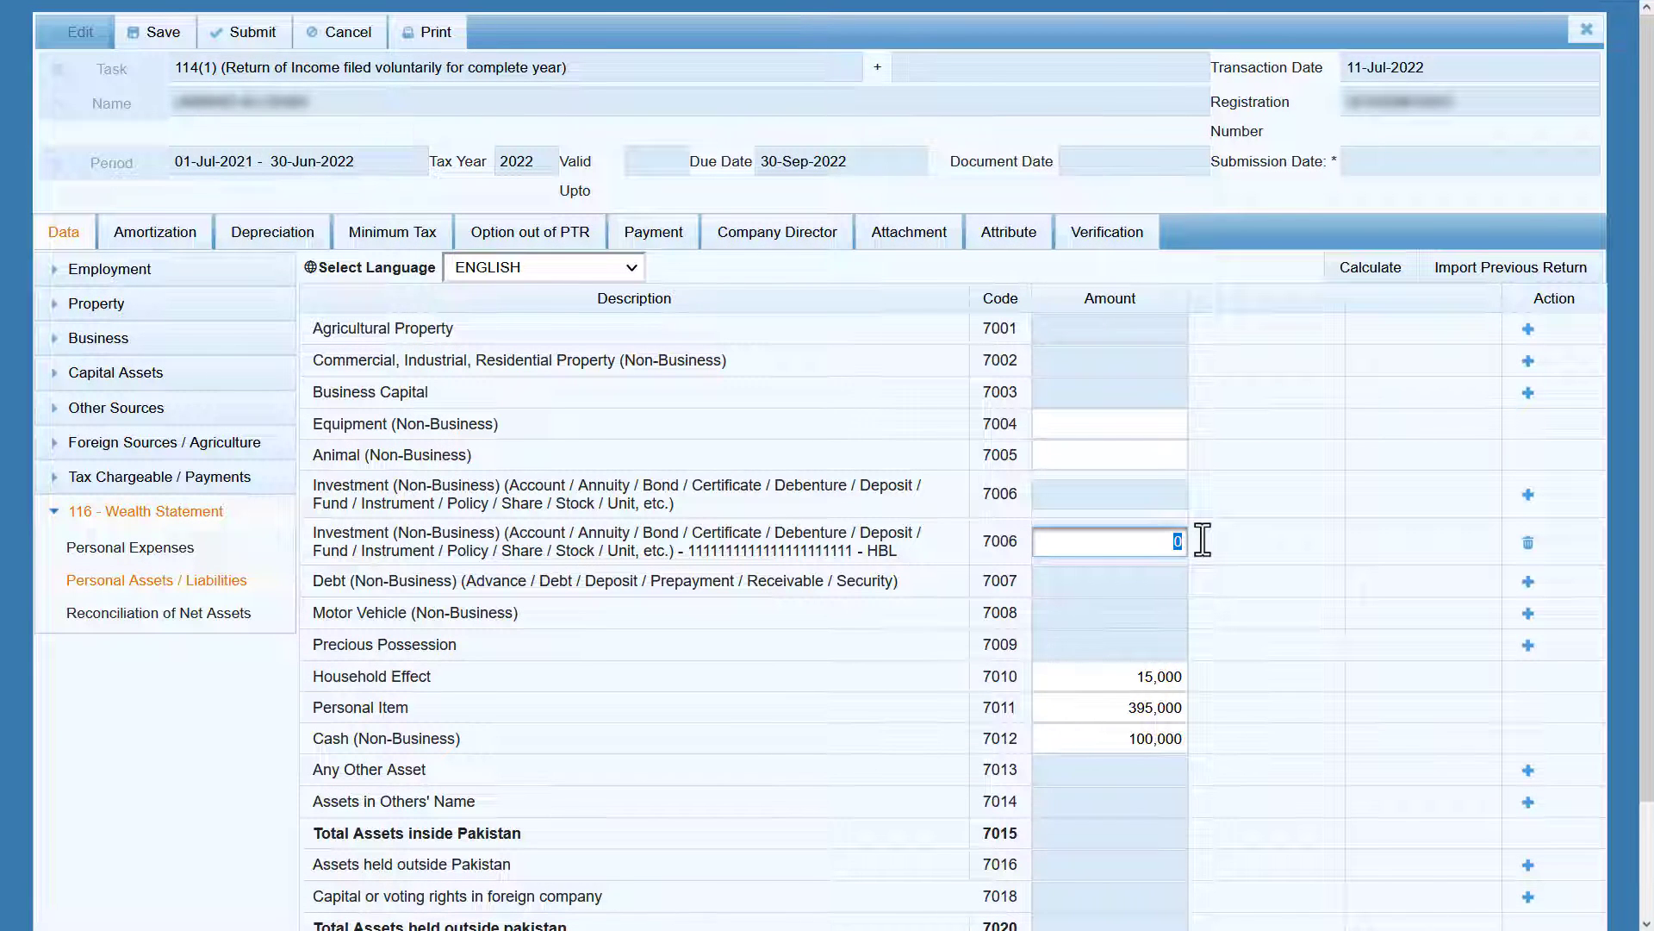
type("35000")
key("Tab")
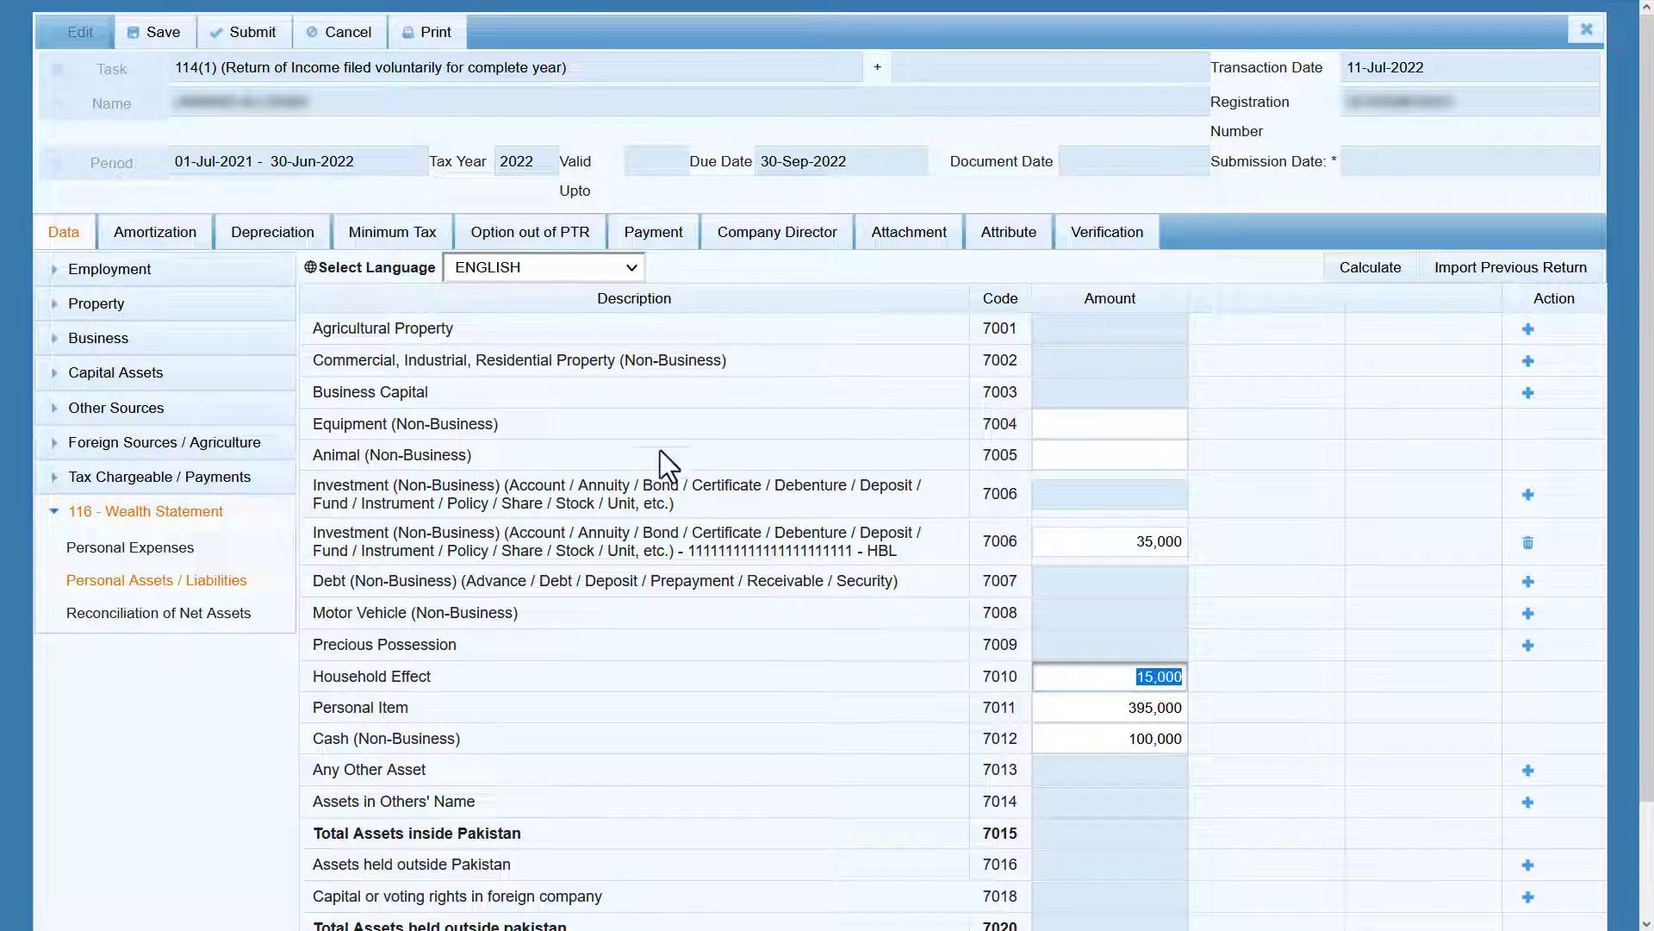
Review the Animal, Agricultural Property, Residential Property and Business Capital rows of the personal assets list.
left_click_drag(488, 462, 313, 456)
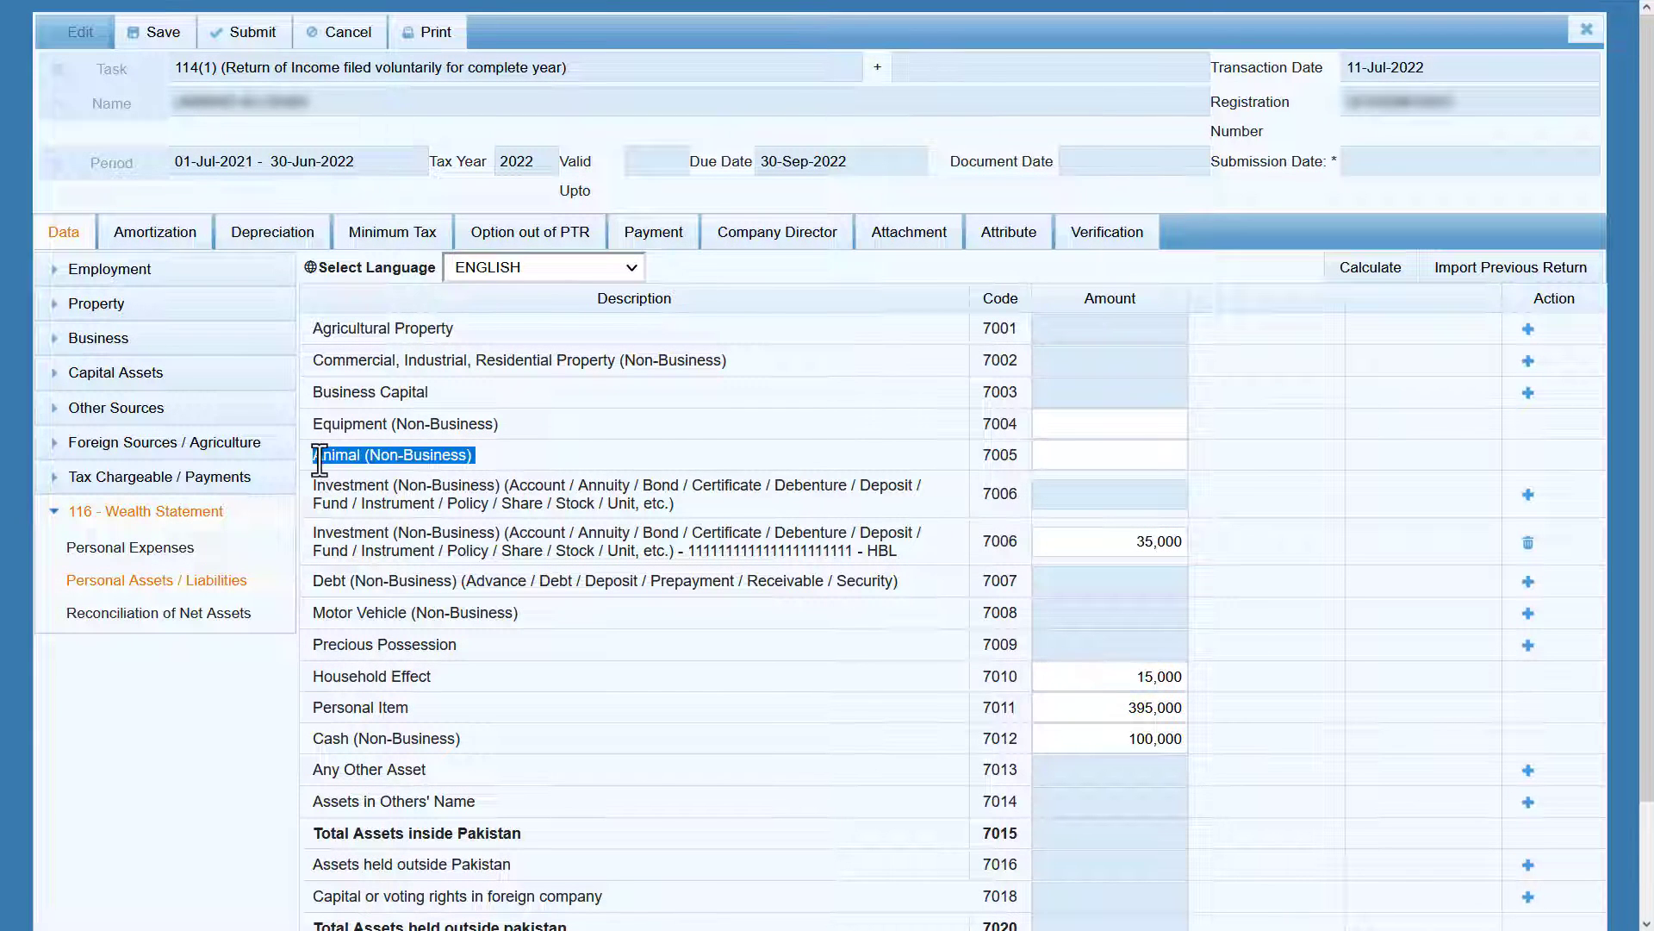
left_click(484, 450)
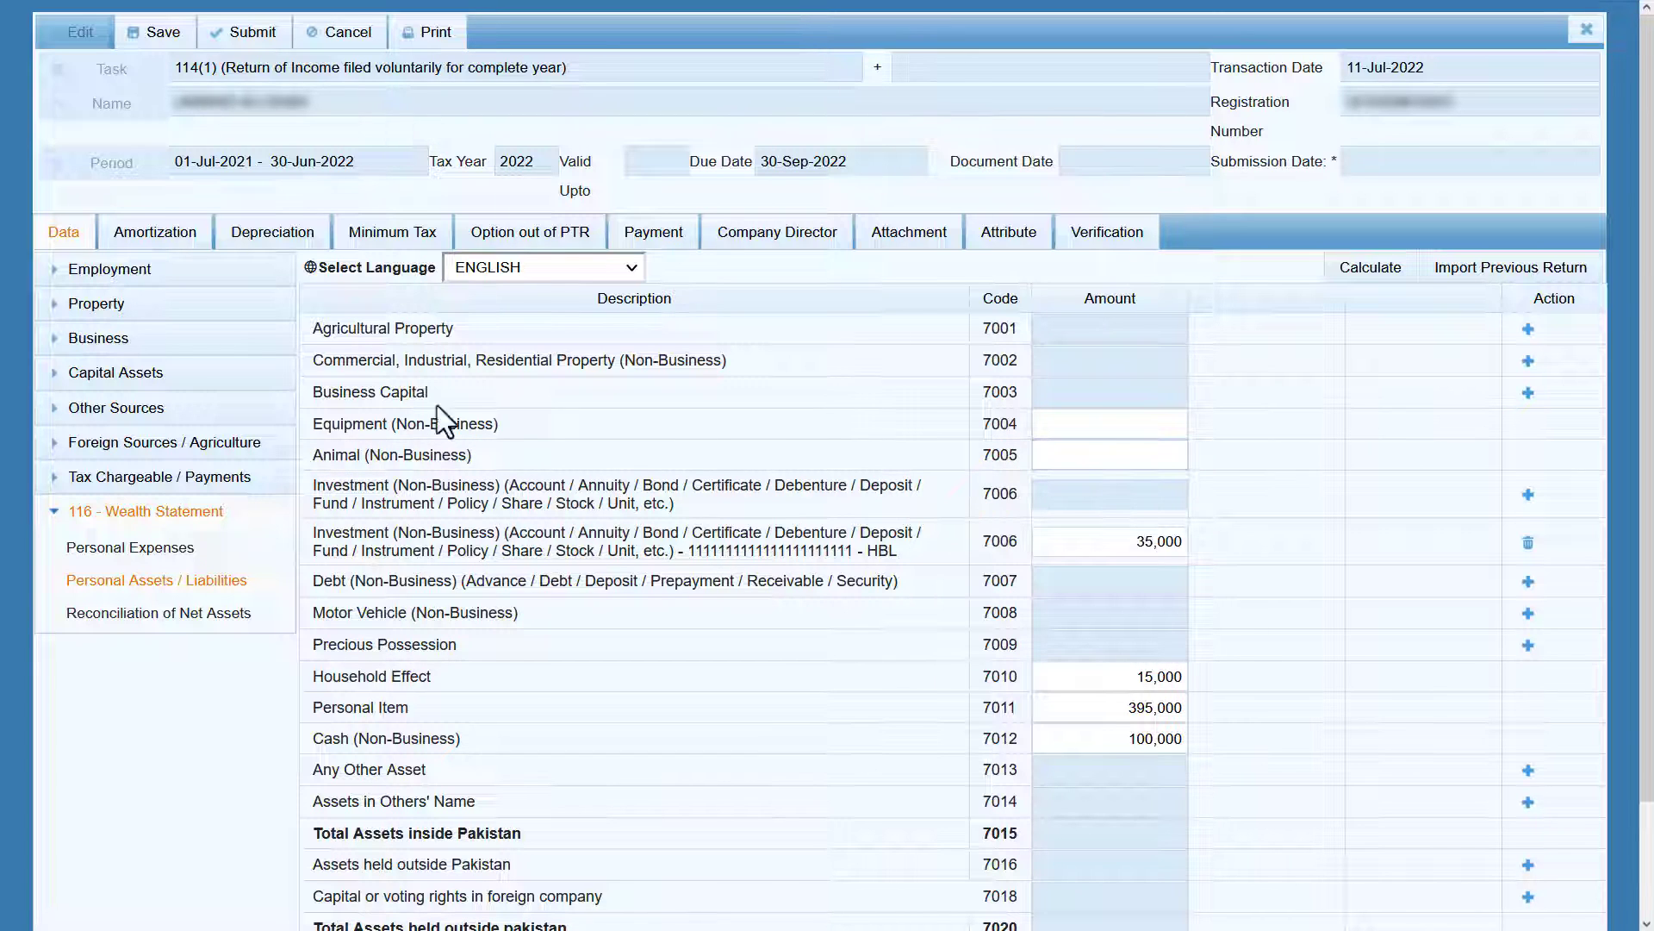
left_click_drag(478, 328, 308, 329)
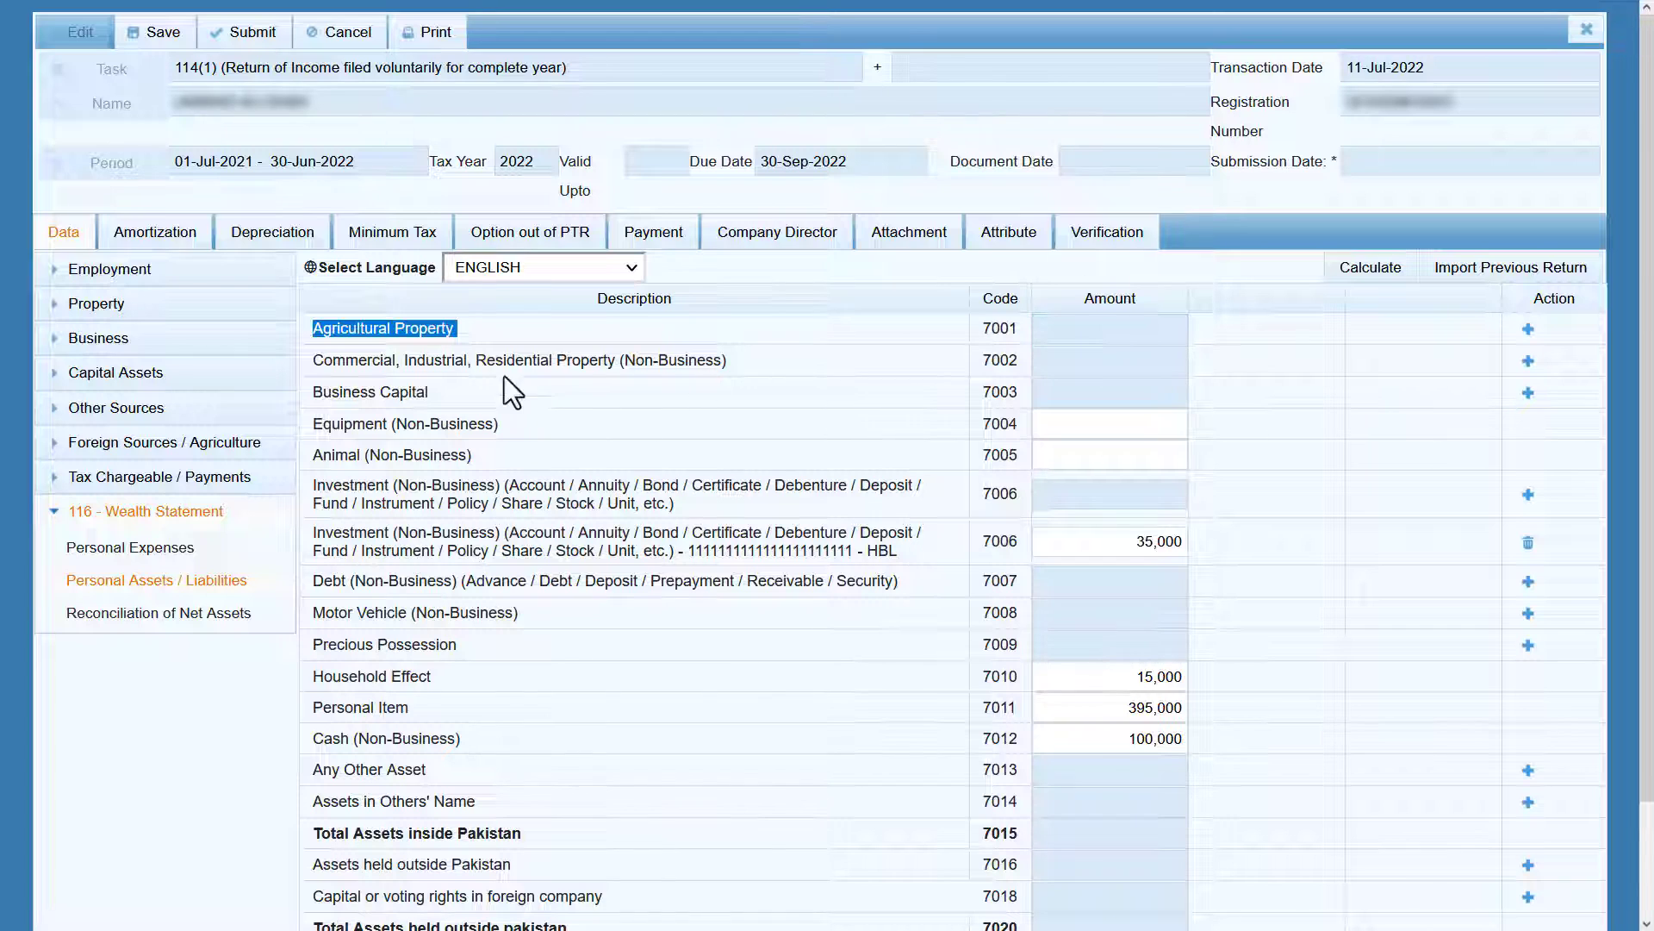
left_click_drag(475, 360, 627, 372)
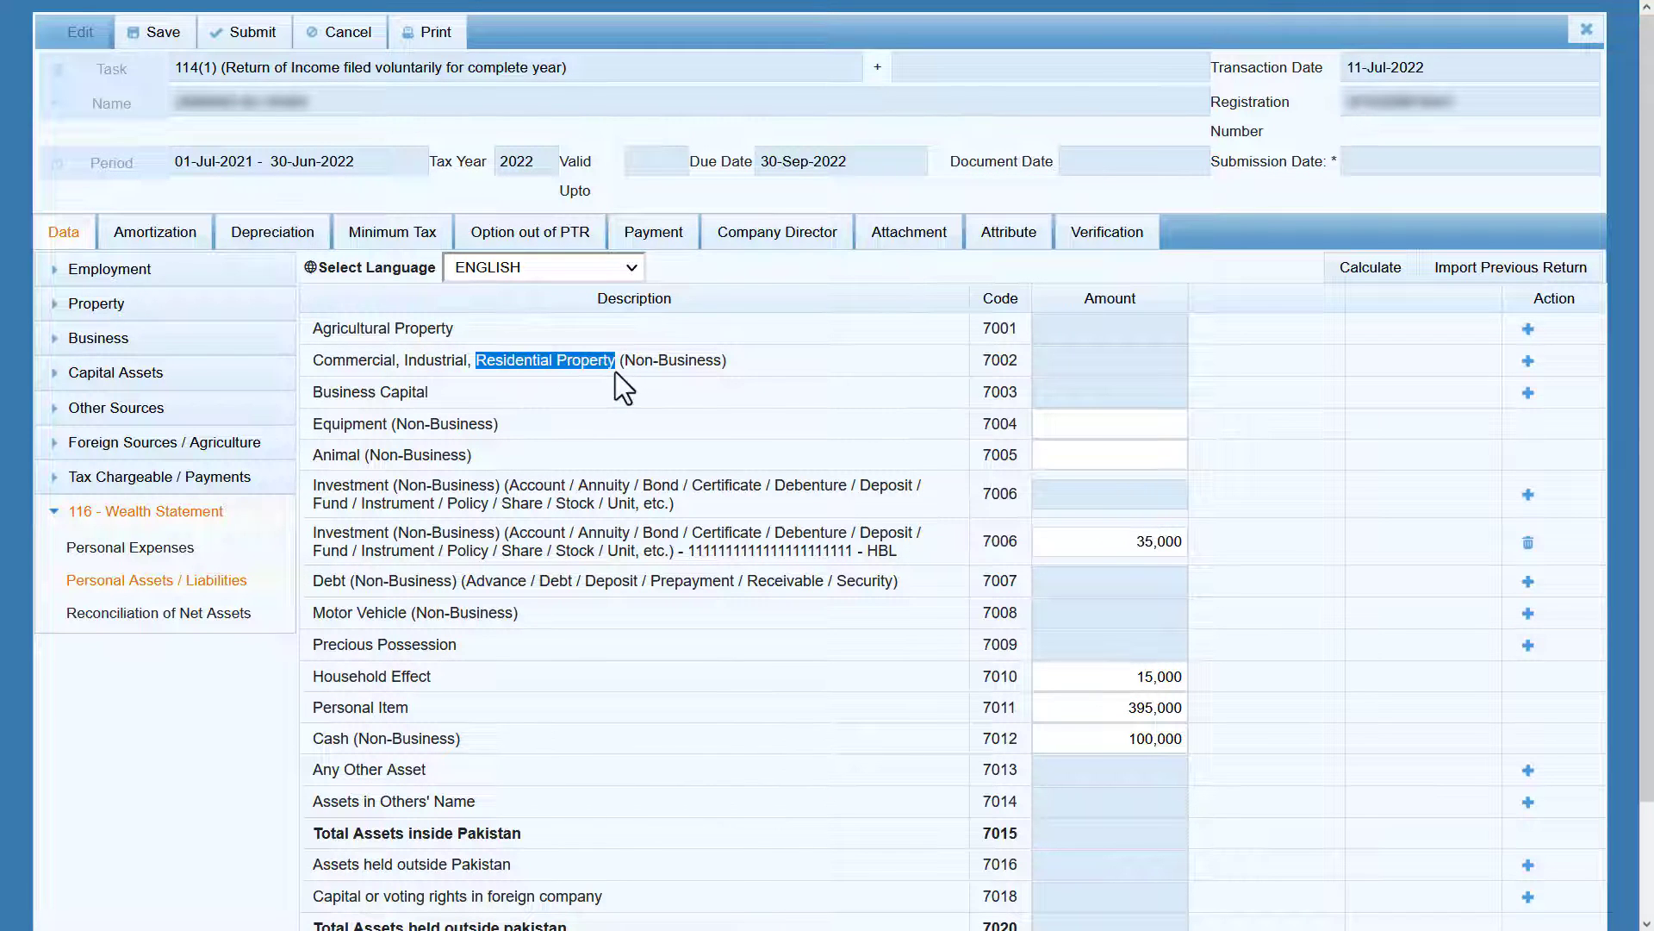
left_click_drag(432, 393, 325, 395)
left_click(464, 393)
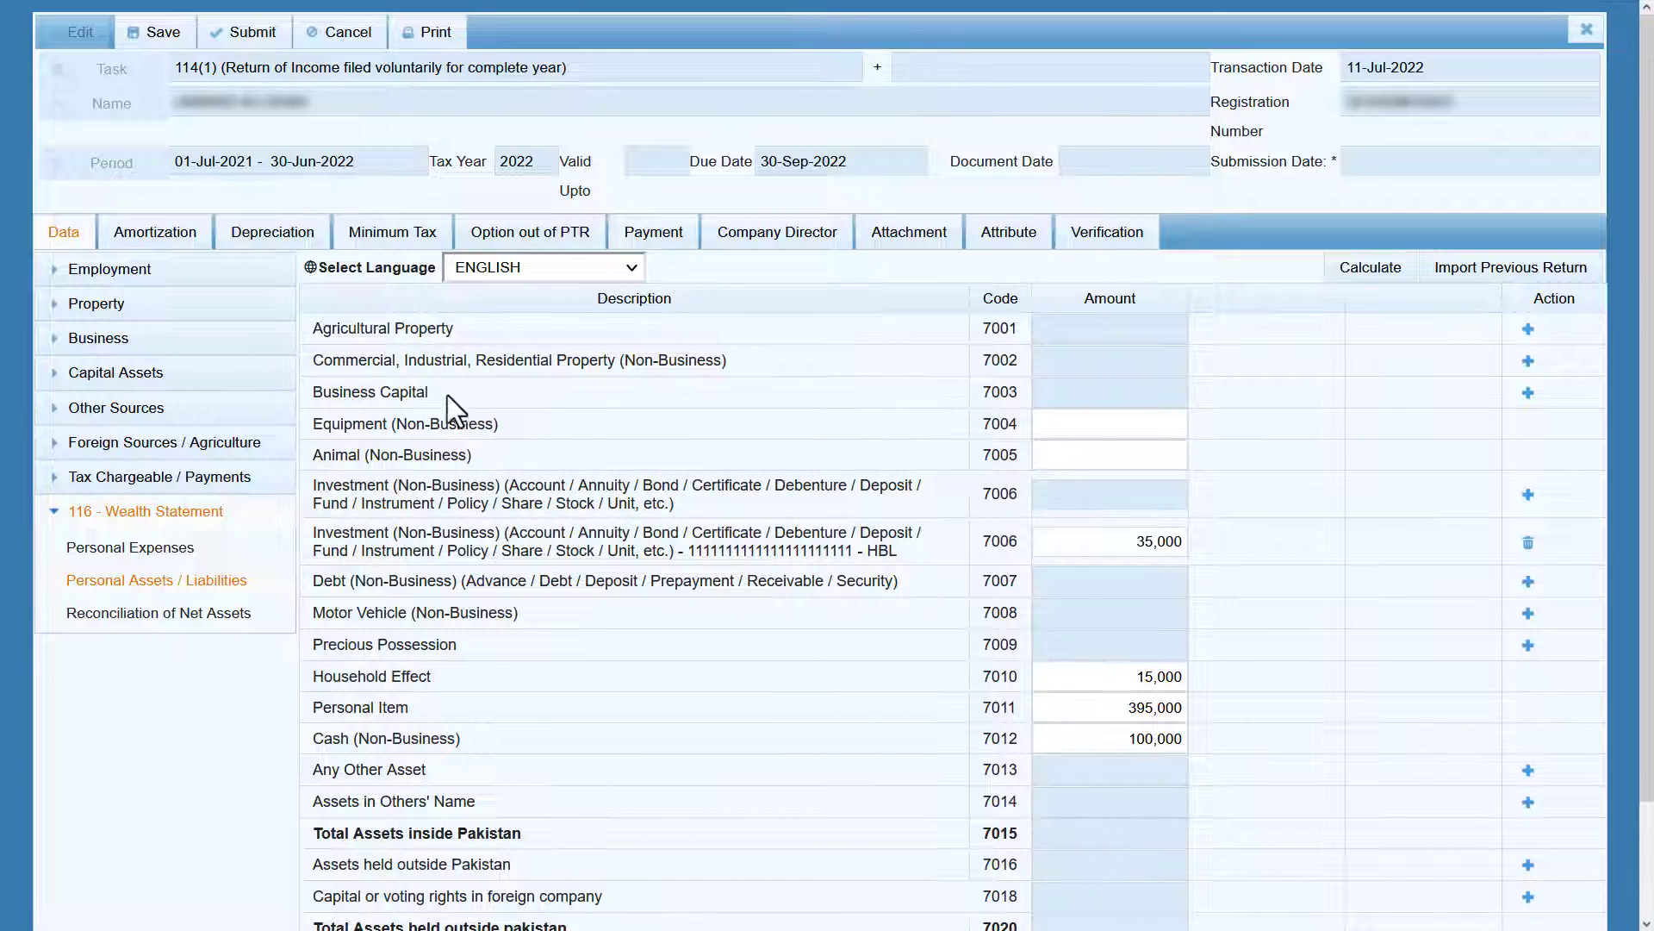
left_click_drag(447, 394, 307, 395)
left_click(470, 391)
left_click_drag(437, 391, 305, 396)
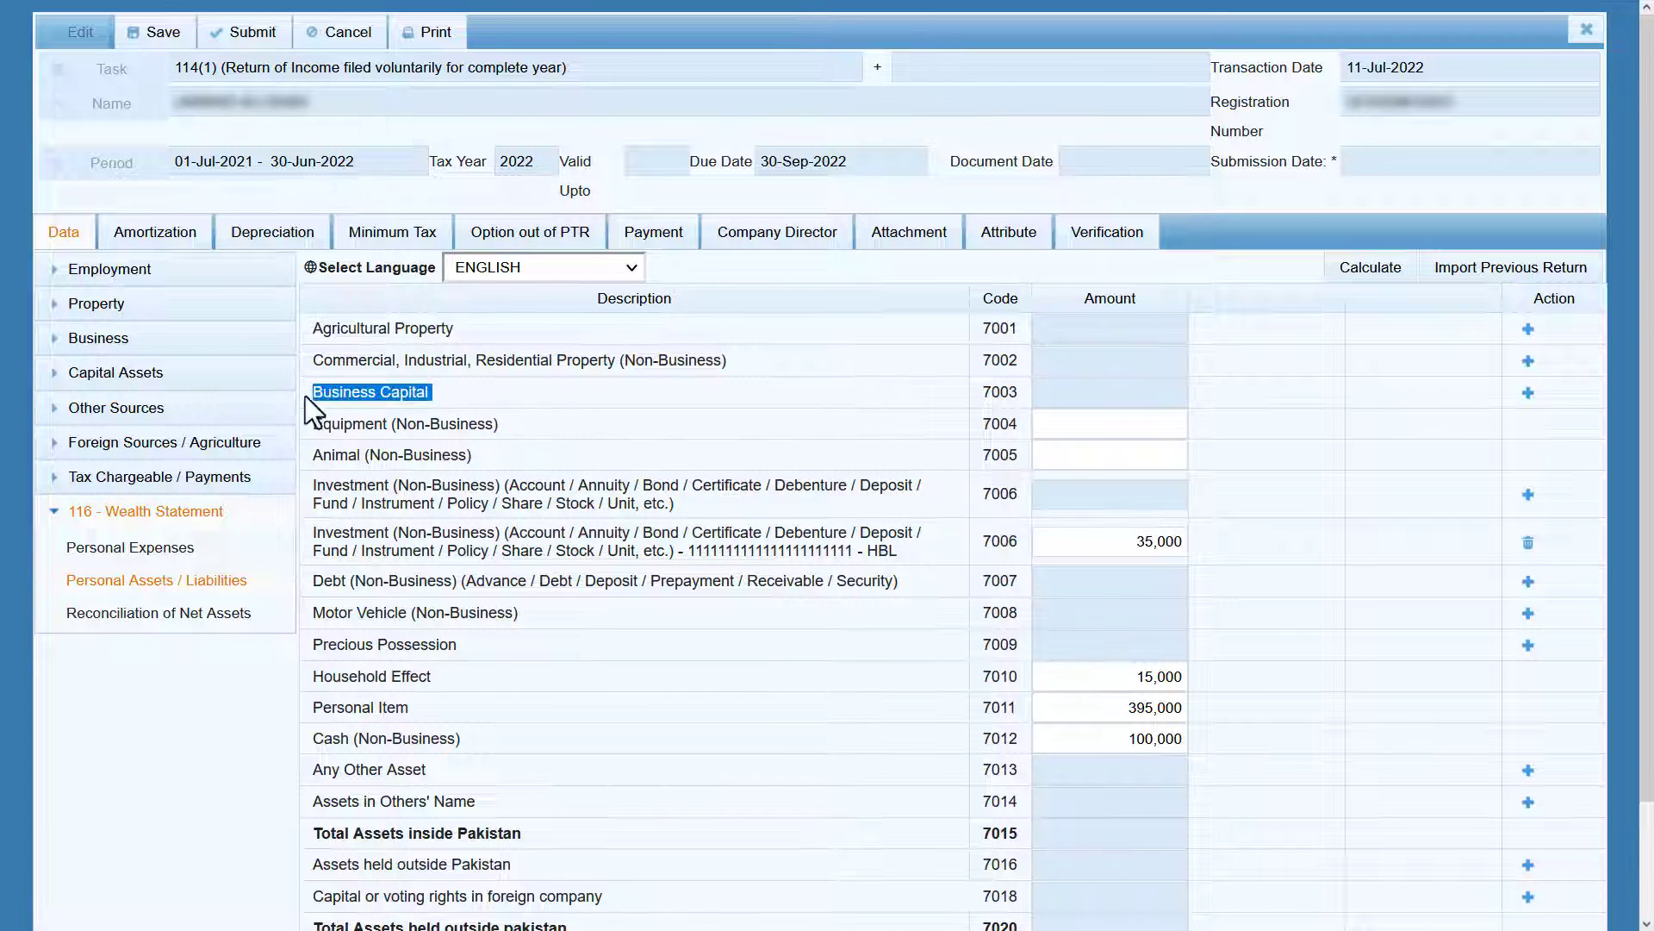
left_click(468, 399)
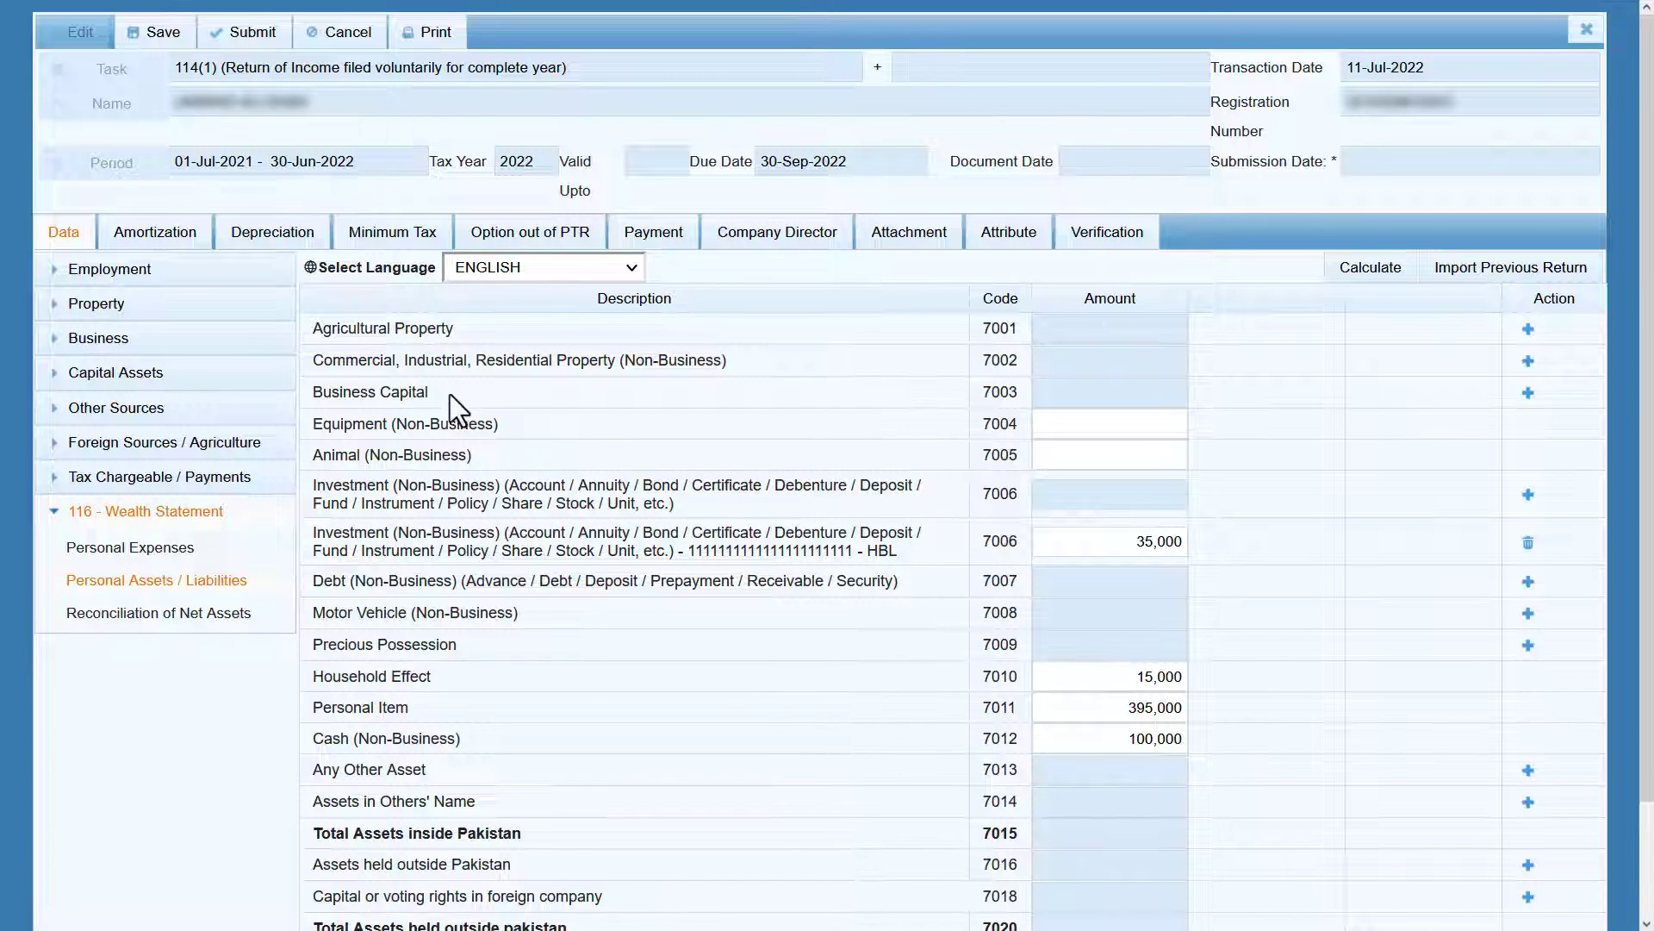
left_click_drag(450, 395, 307, 395)
left_click(461, 391)
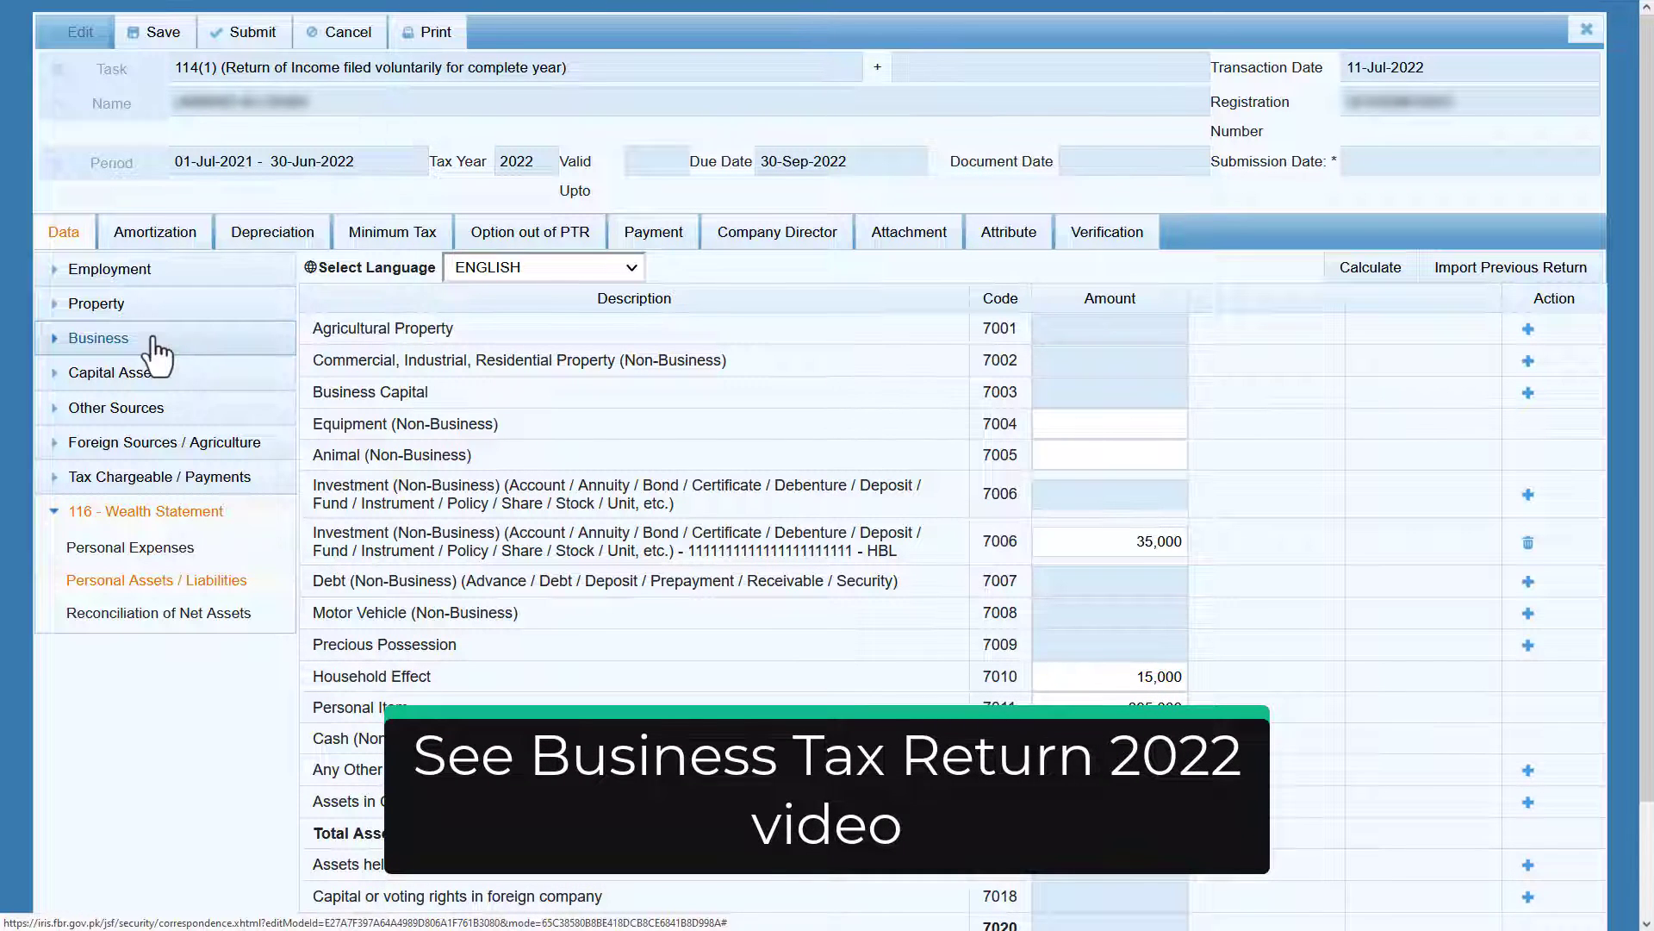
Review the Any Other Asset and Assets in Others' Name rows, and view the latter's entry form without adding anything.
scroll(479, 617, "down", 2)
left_click_drag(463, 645, 312, 653)
left_click_drag(491, 675, 345, 685)
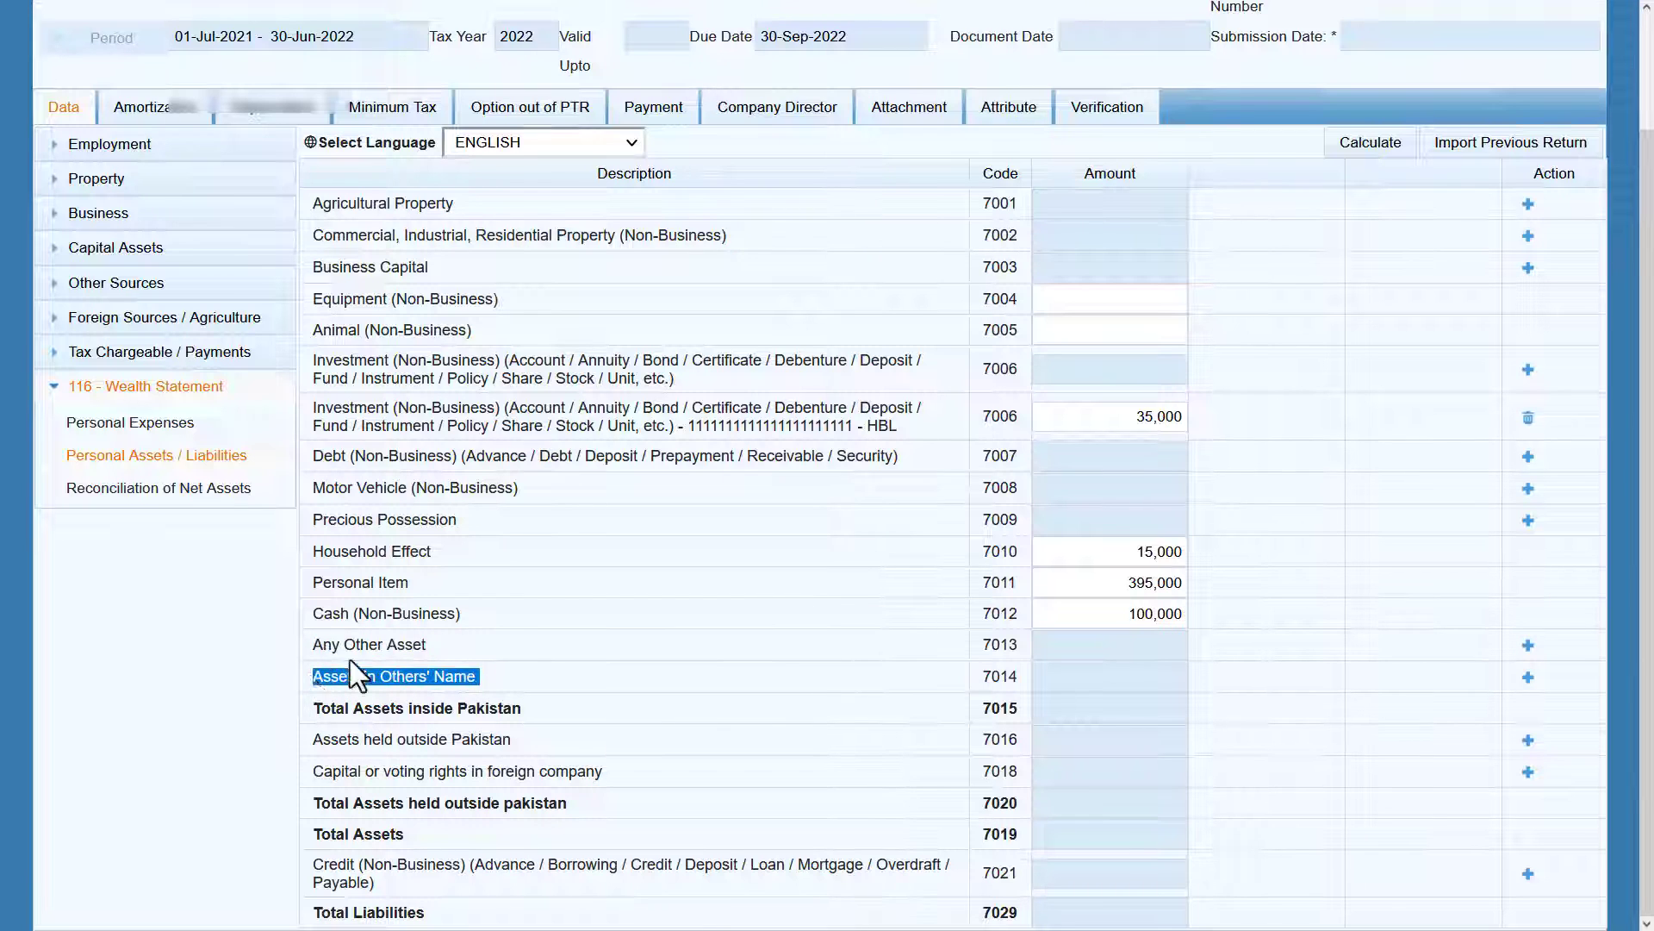
left_click(572, 670)
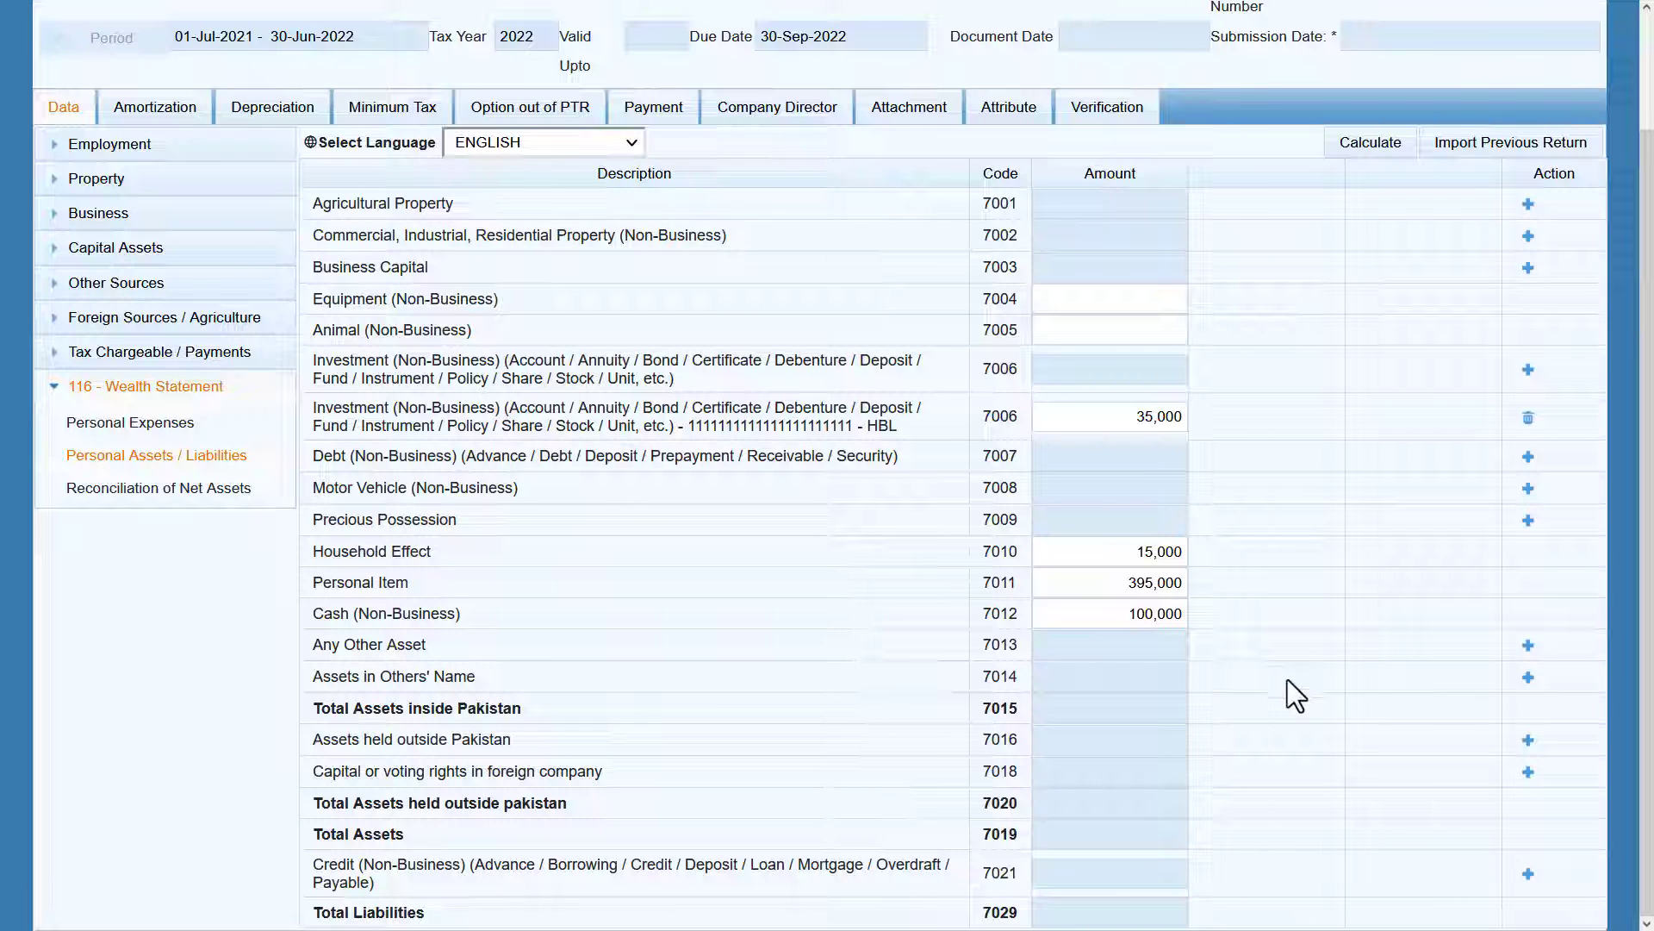
left_click(1528, 677)
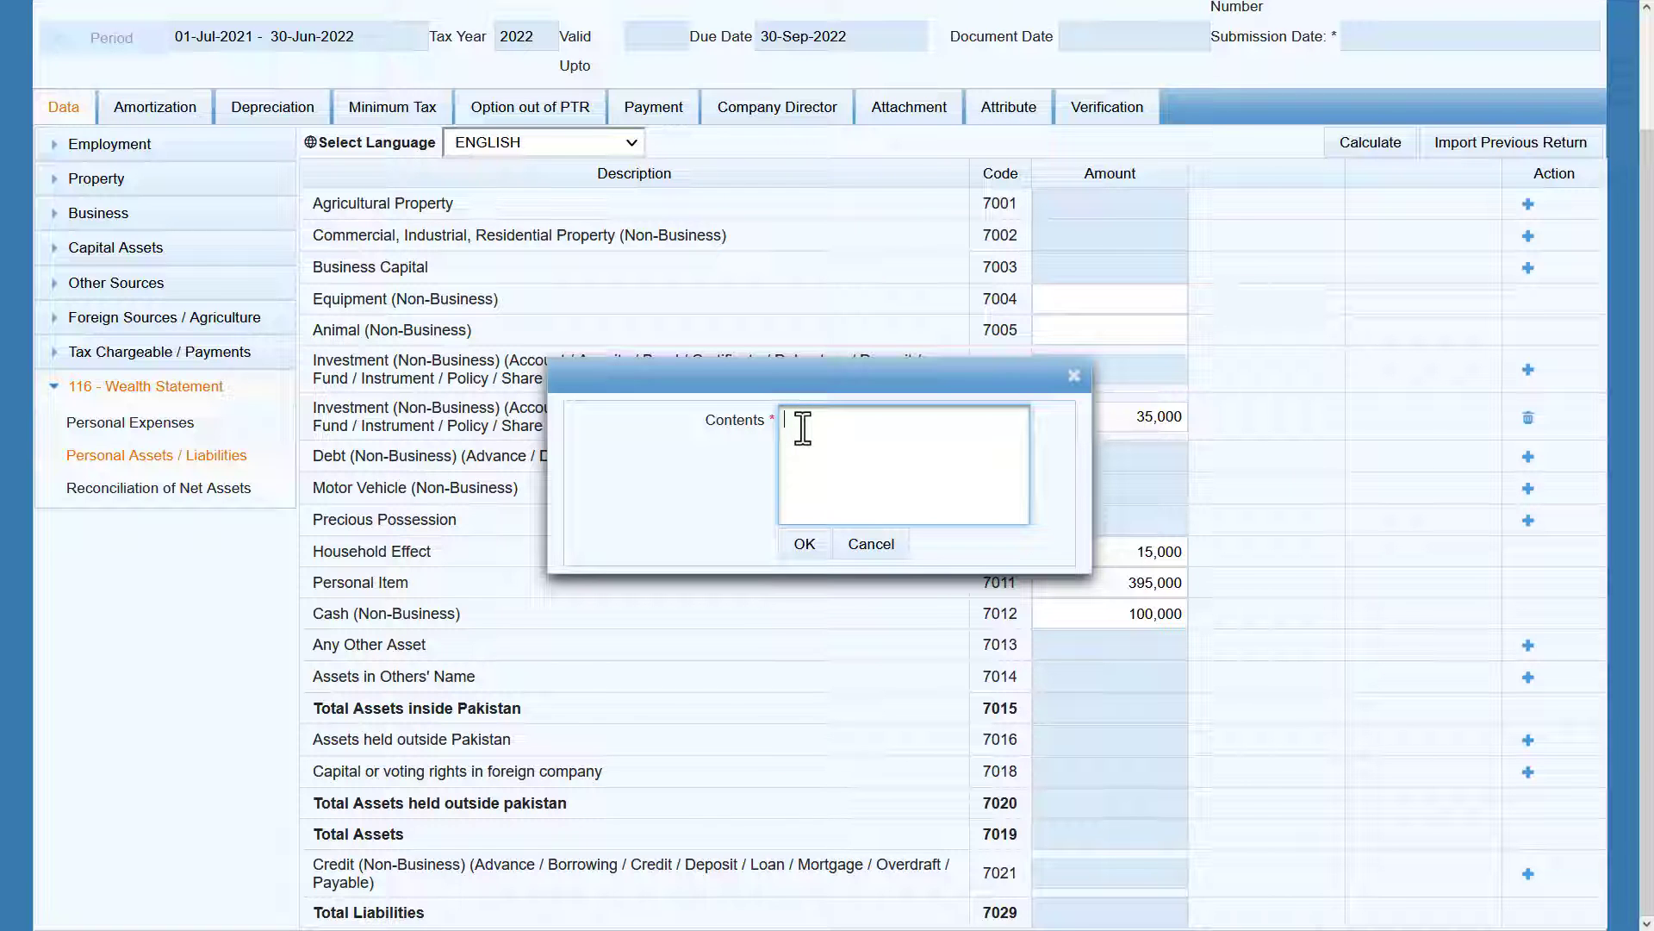
left_click(853, 544)
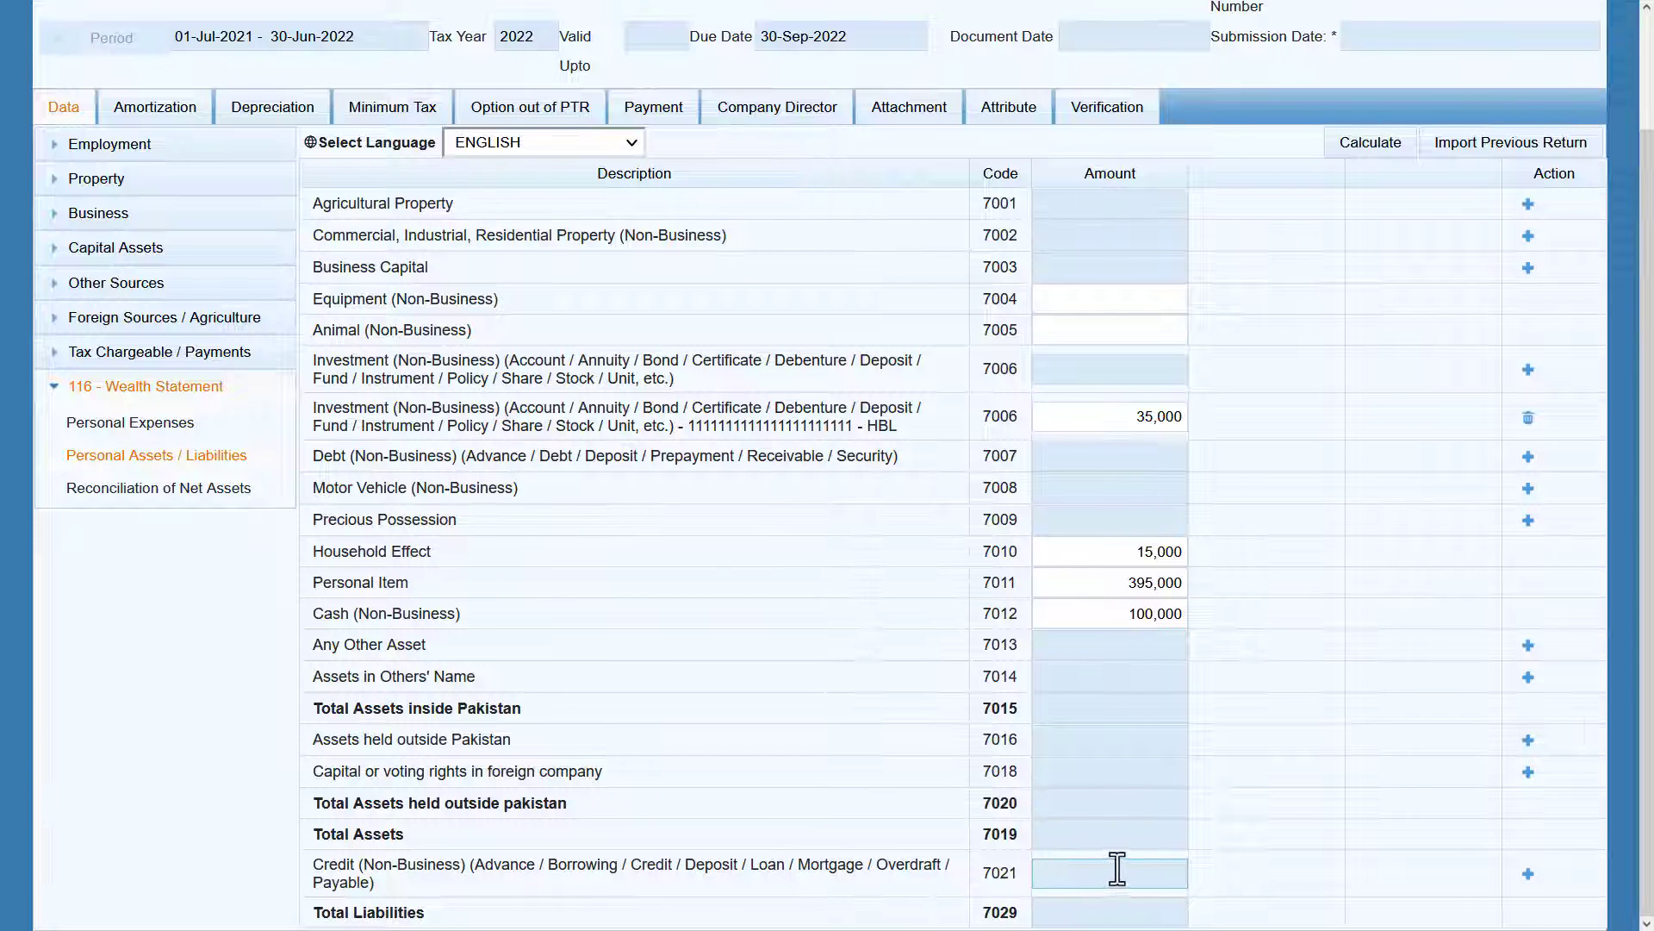
View Reconciliation of Net Assets, and copy the Total Income subject to normal tax from Computations under Tax Chargeable / Payments.
left_click(129, 487)
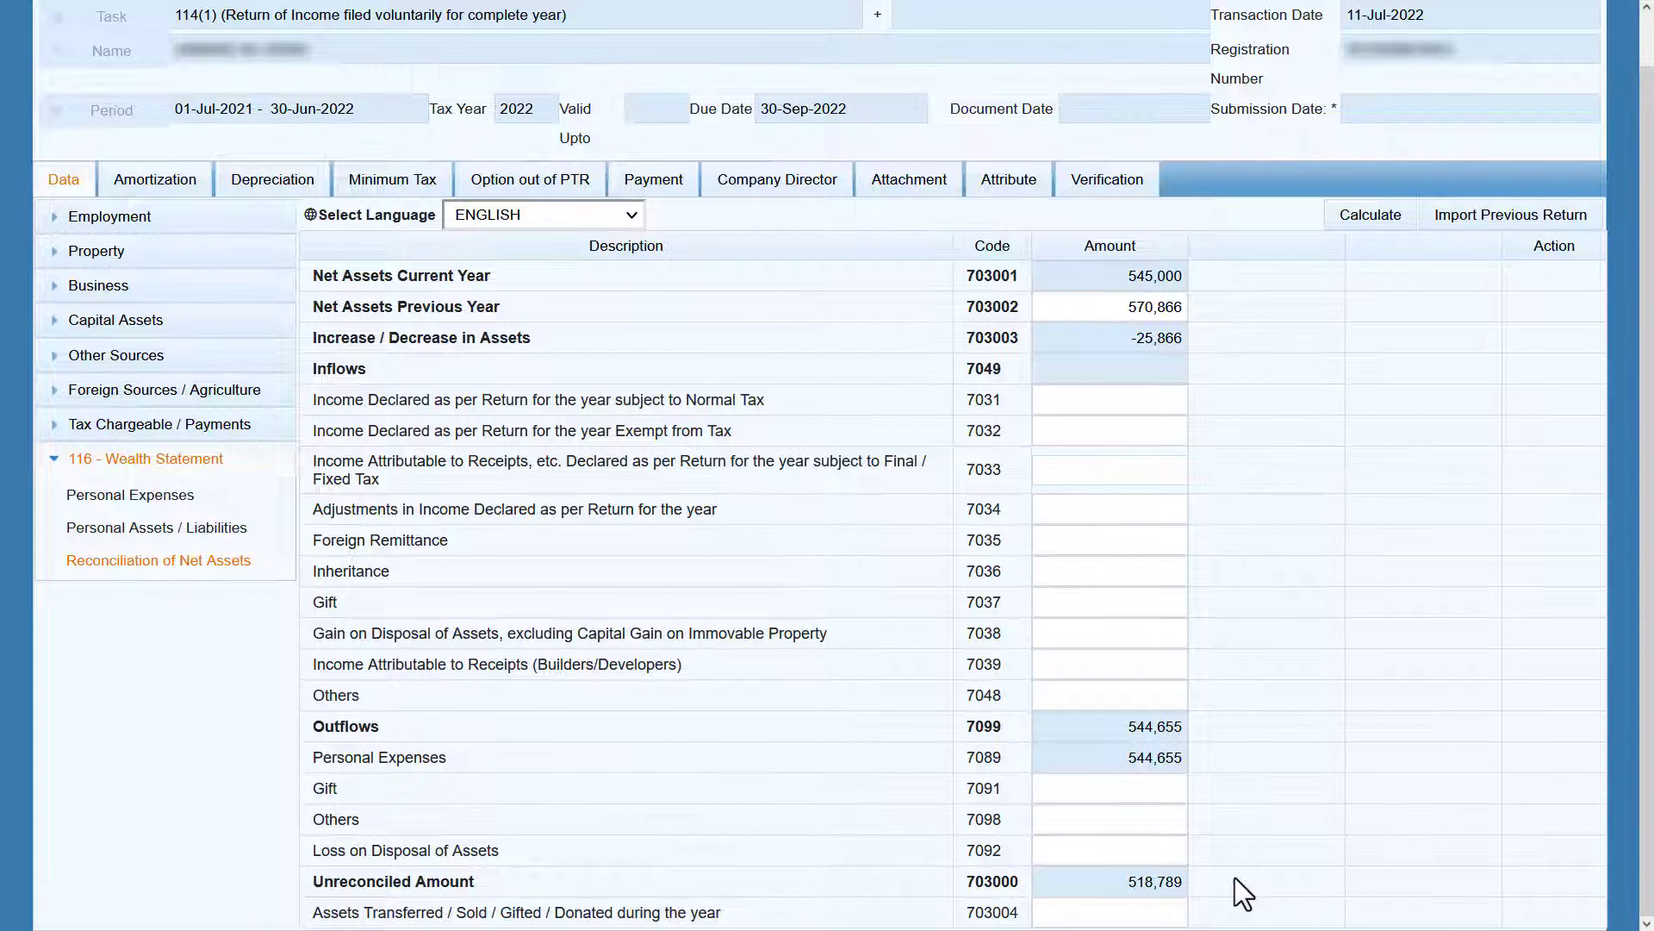
scroll(1234, 877, "up", 1)
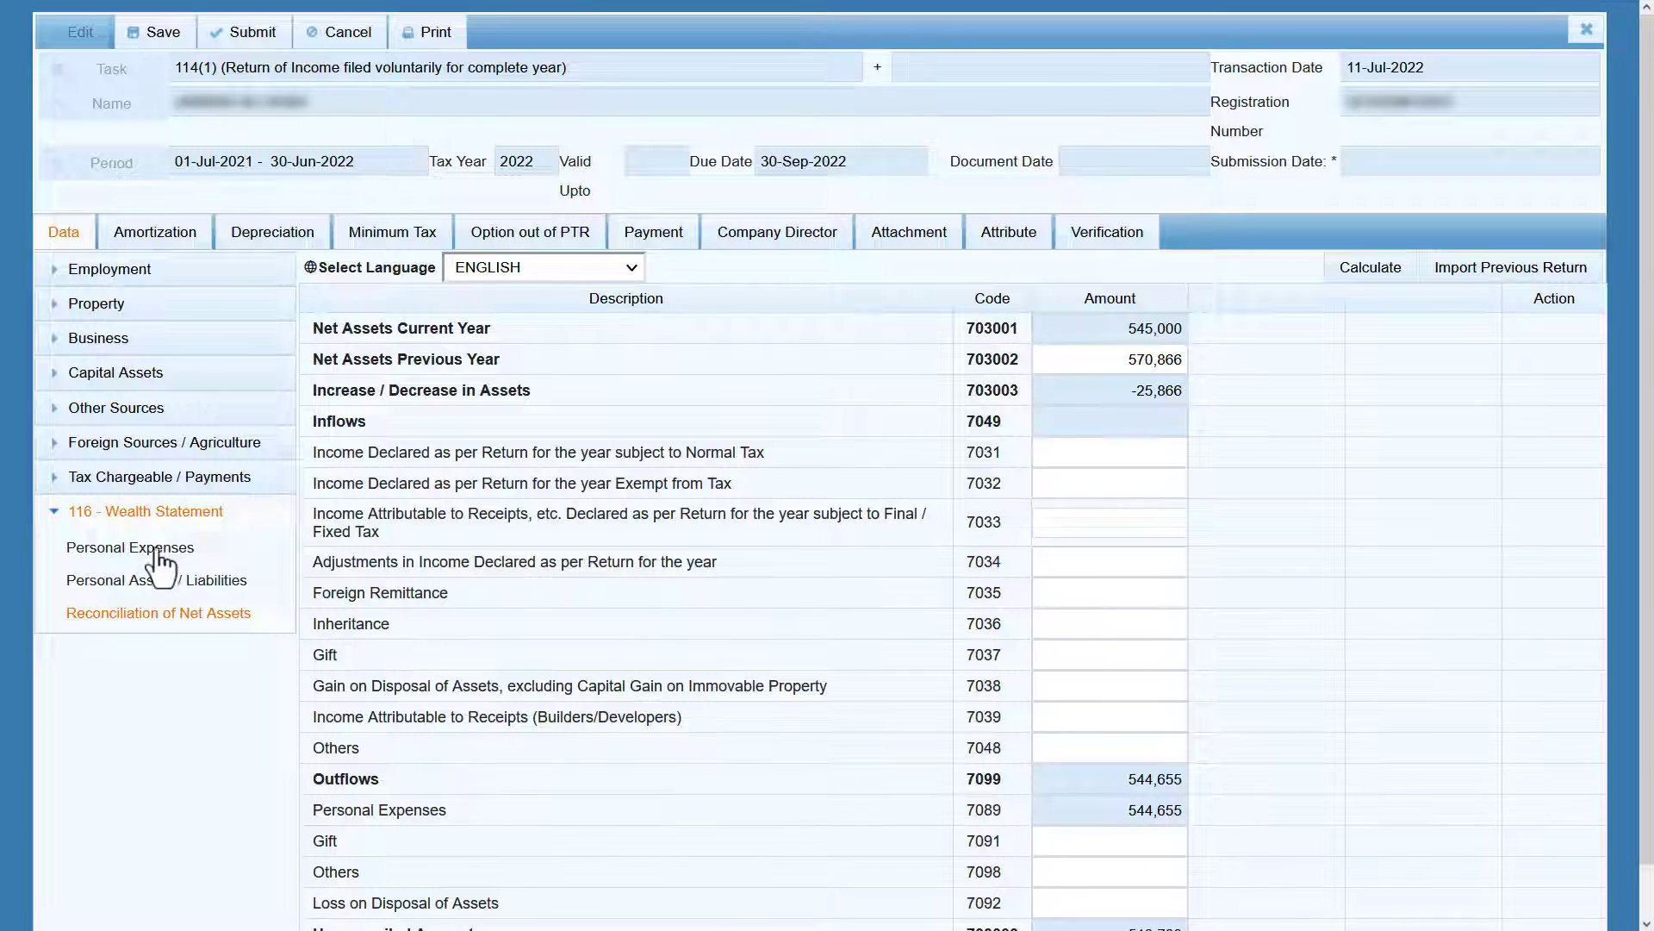
left_click(138, 478)
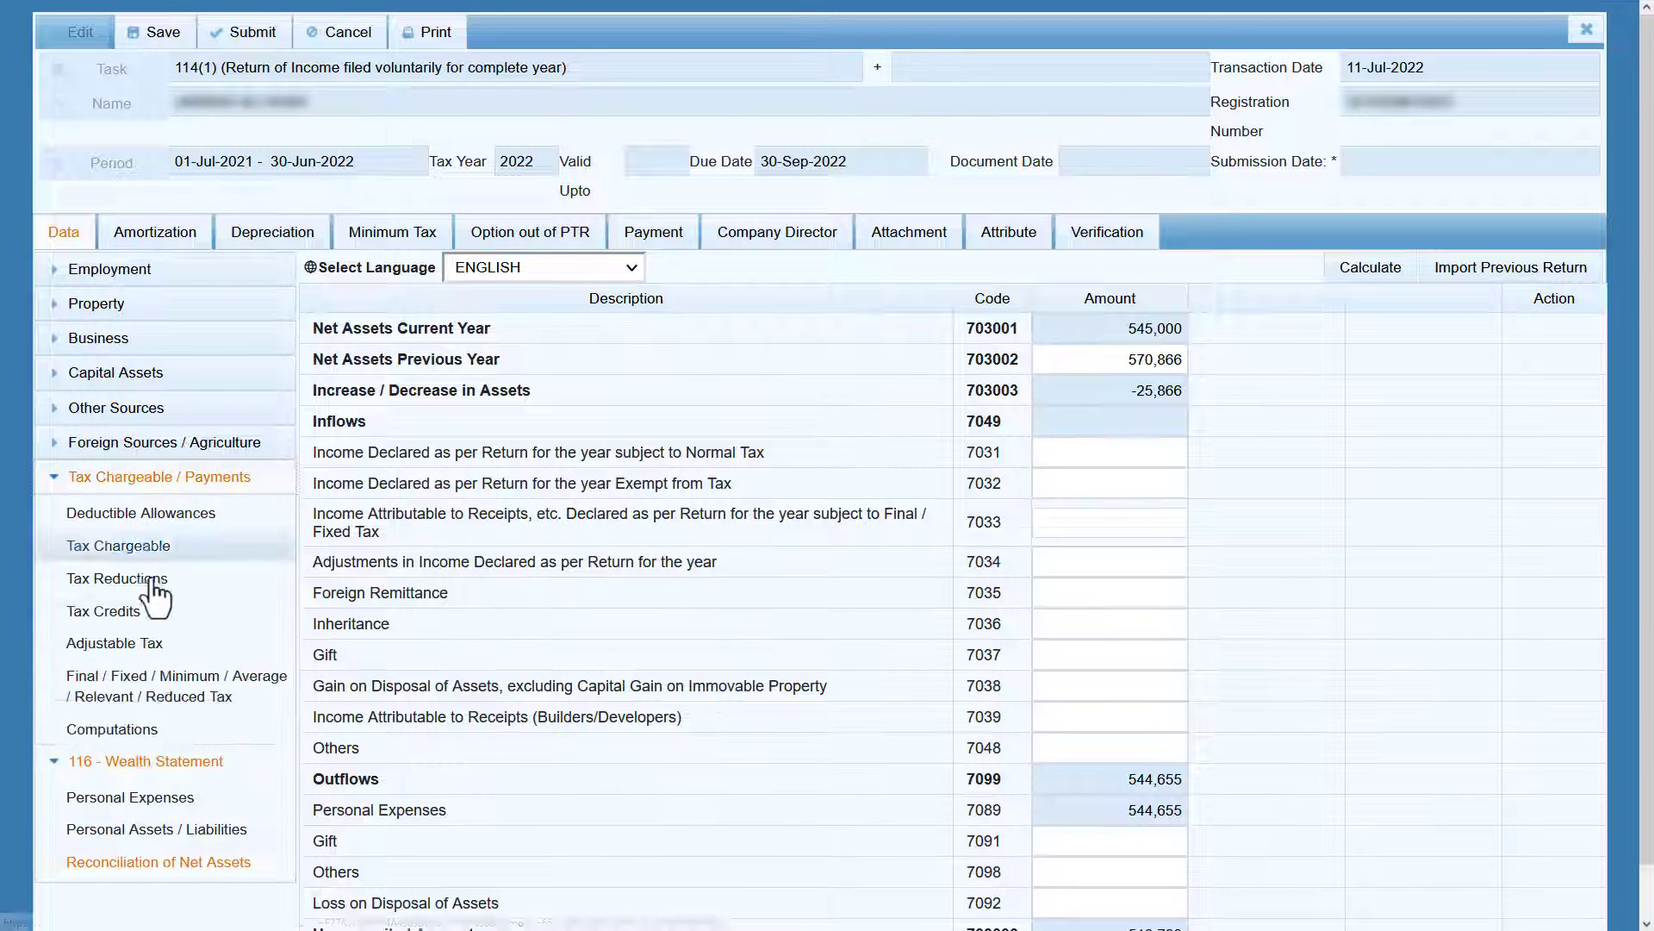
left_click(176, 729)
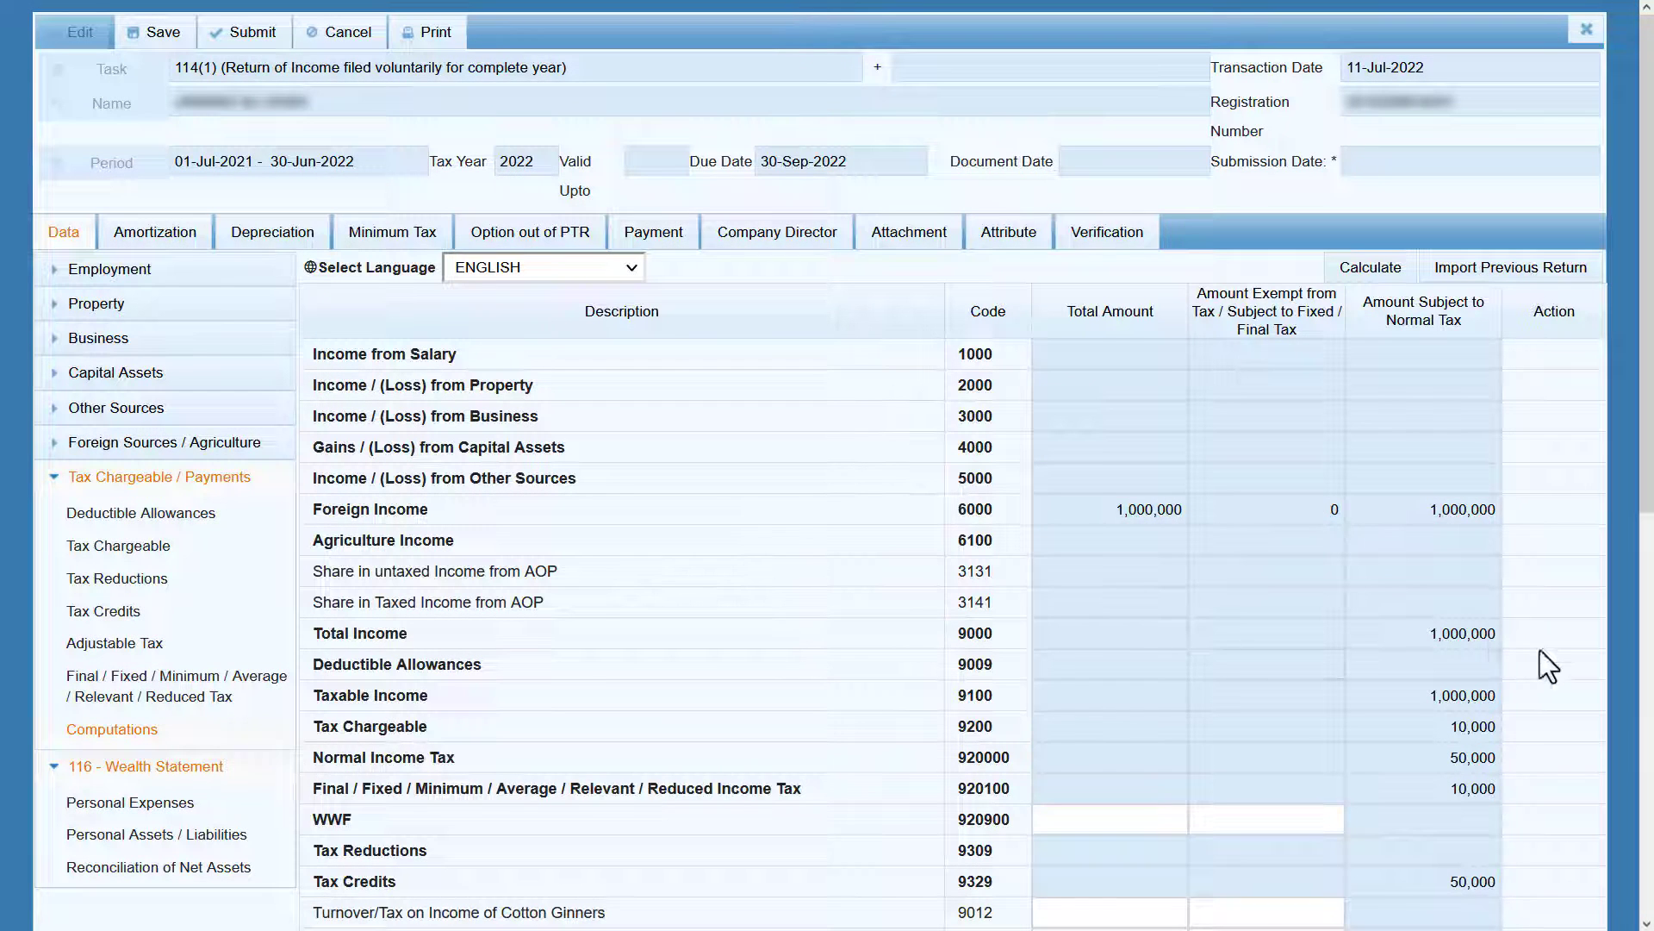
left_click(1389, 632)
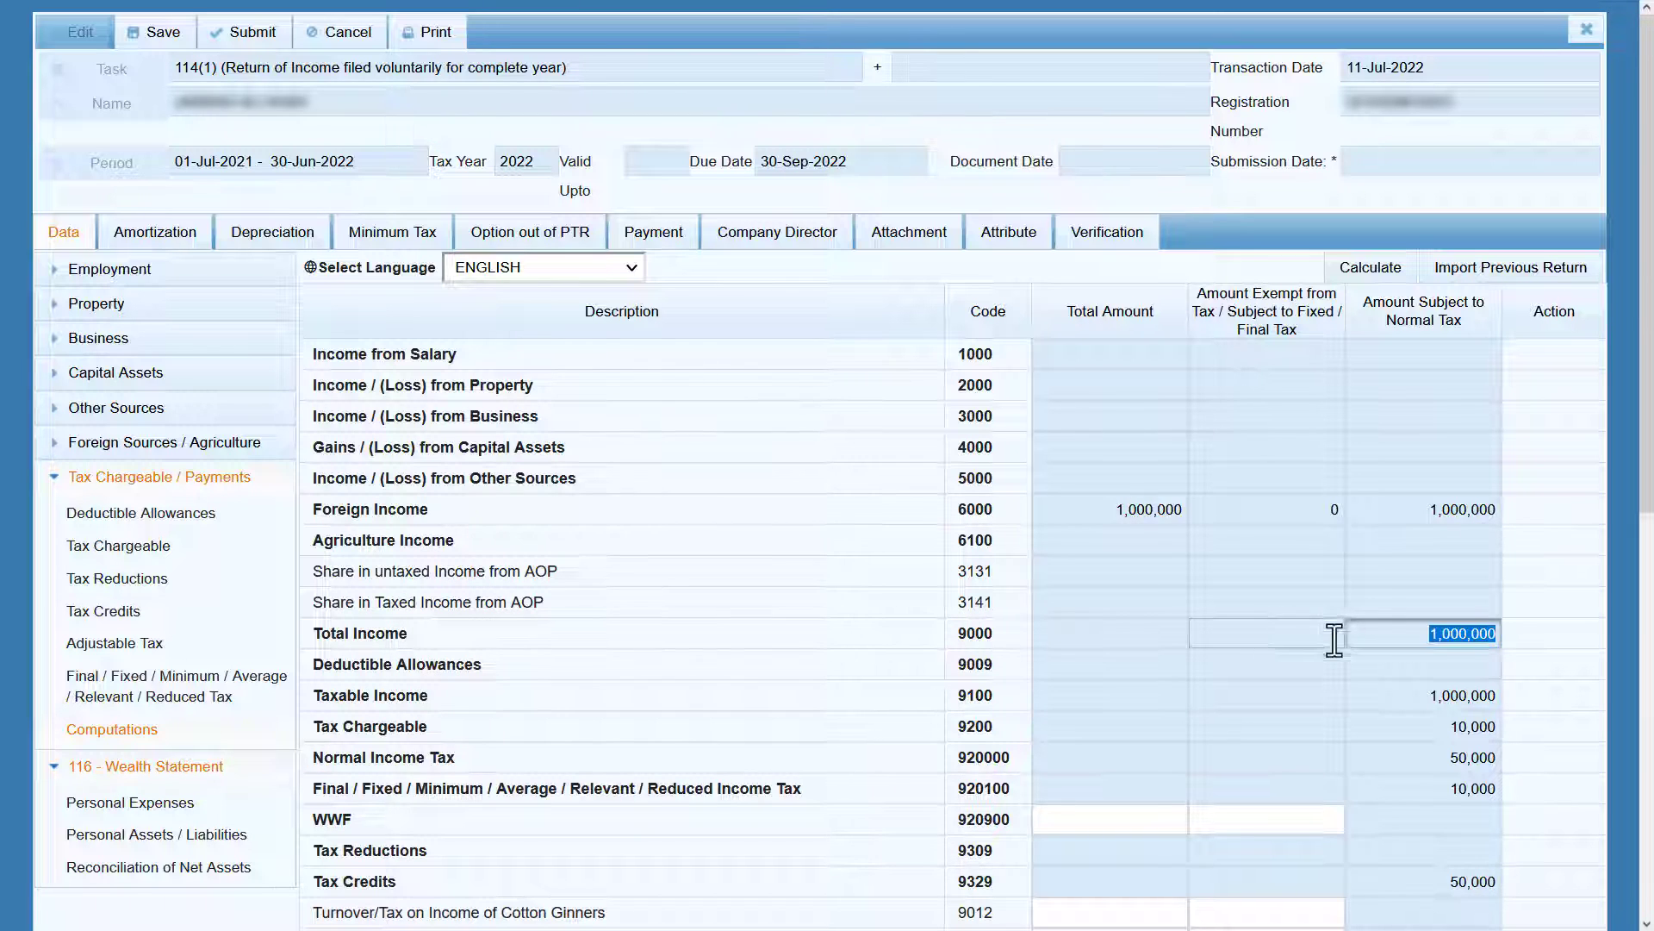
left_click(1396, 691)
left_click(1422, 638)
key("ctrl+c")
right_click(1469, 648)
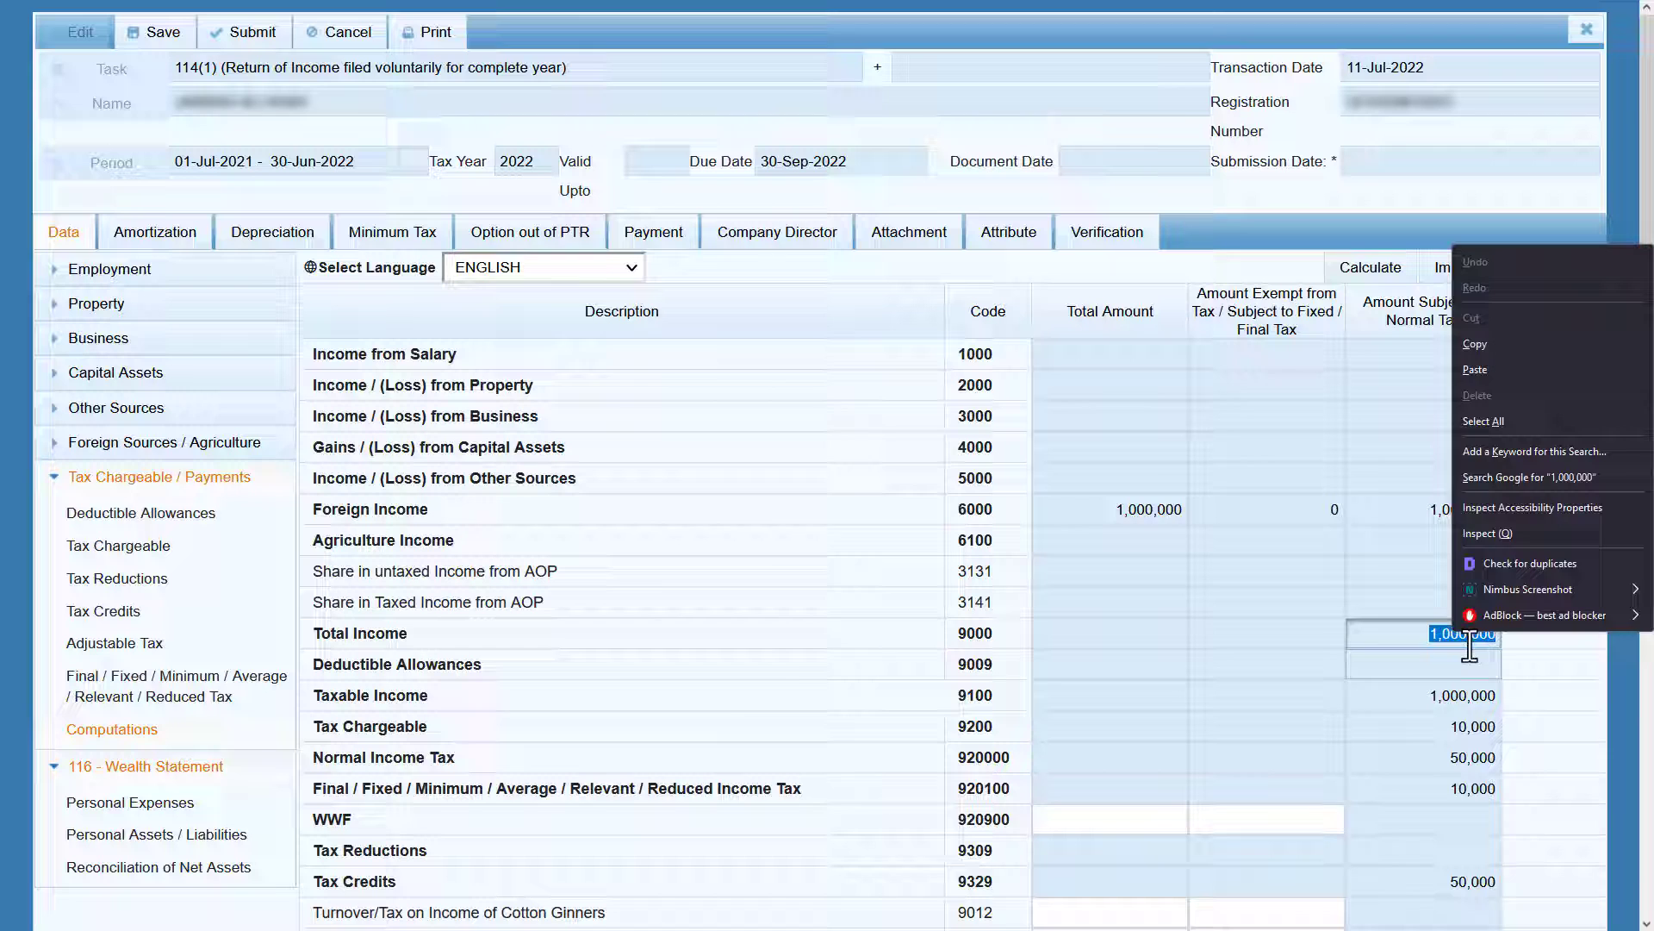
left_click(1475, 343)
In Reconciliation of Net Assets, enter the copied 1,000,000 as Income Declared as per Return for the year subject to Normal Tax.
left_click(161, 877)
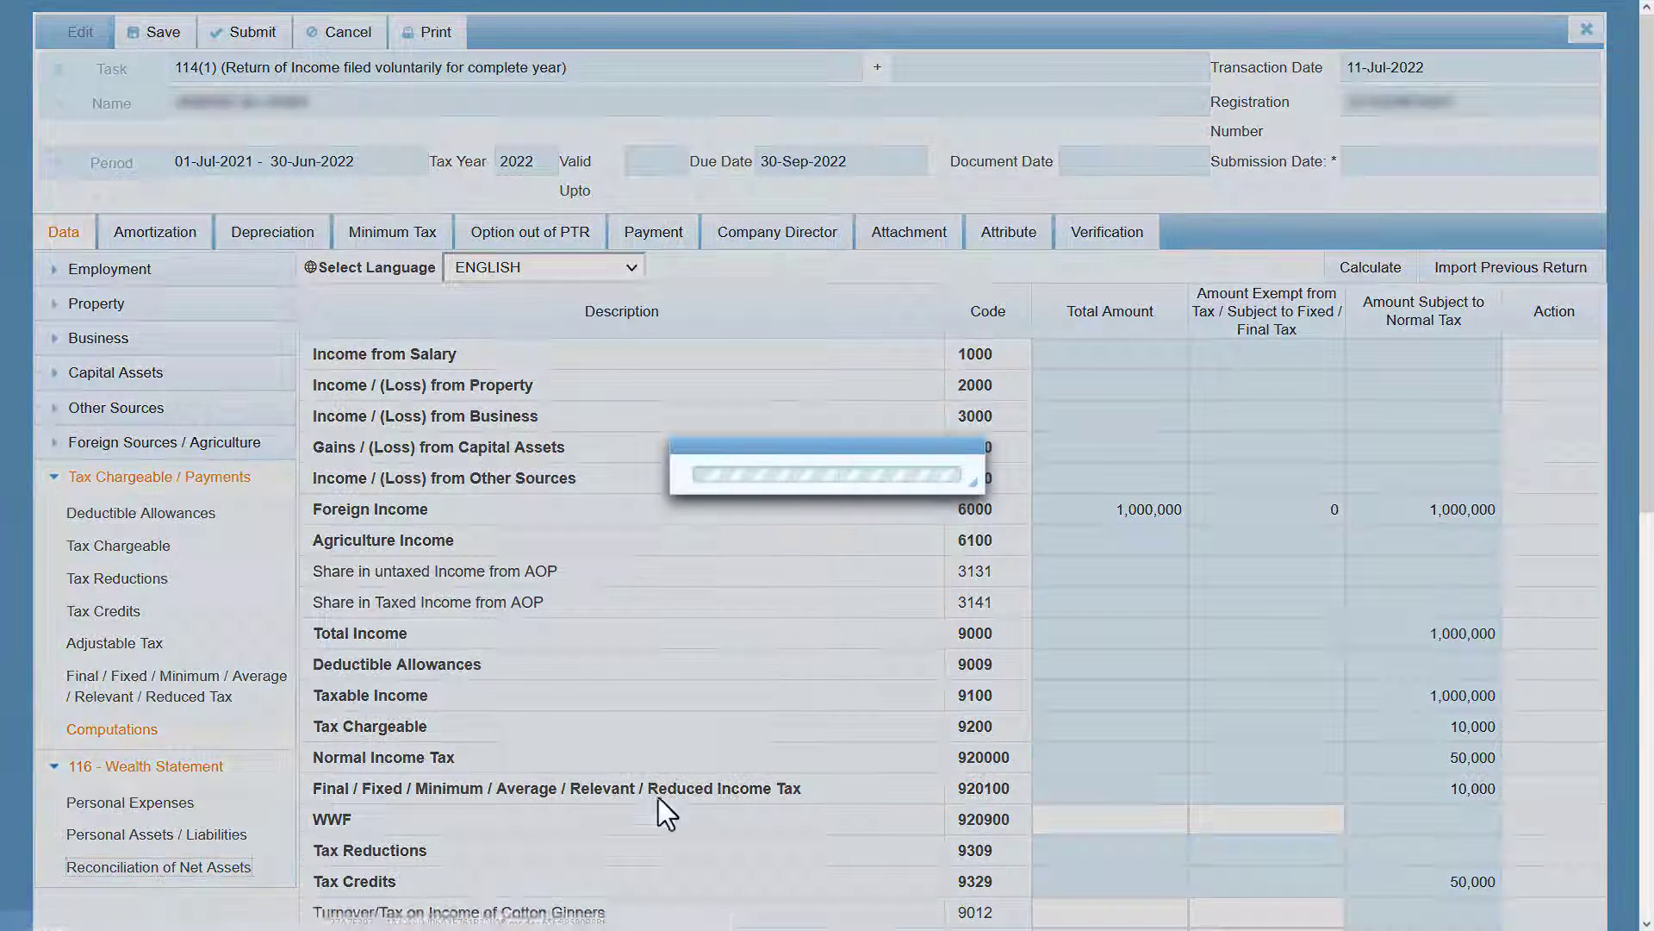
left_click(1100, 452)
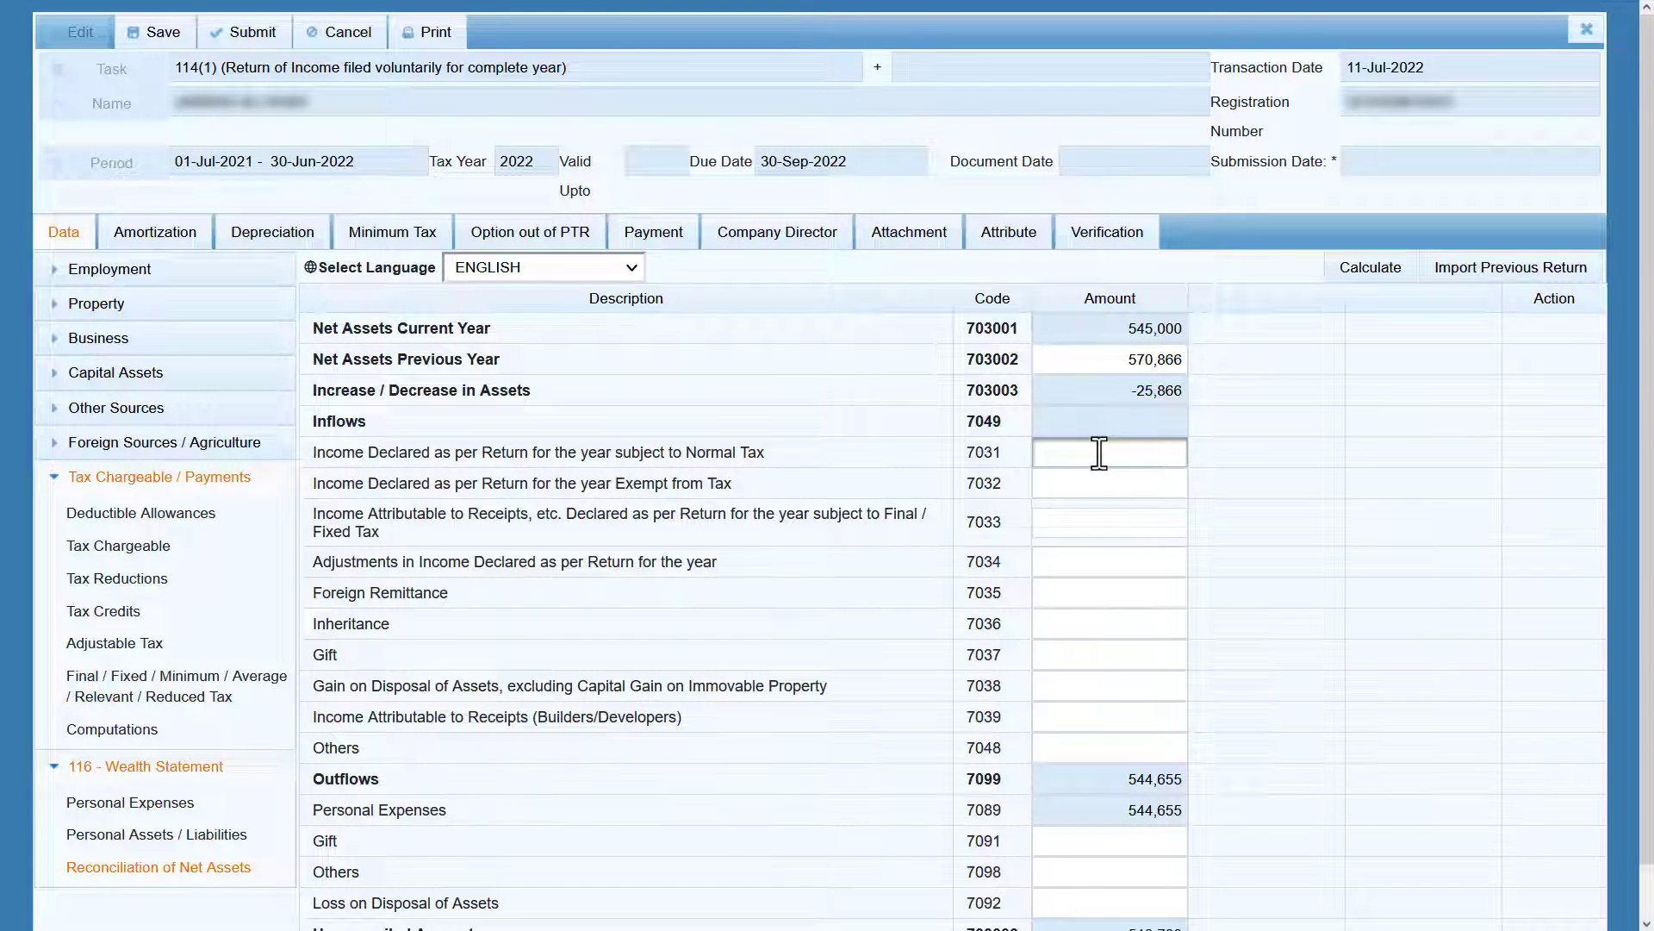
key("ctrl+v")
left_click(732, 452)
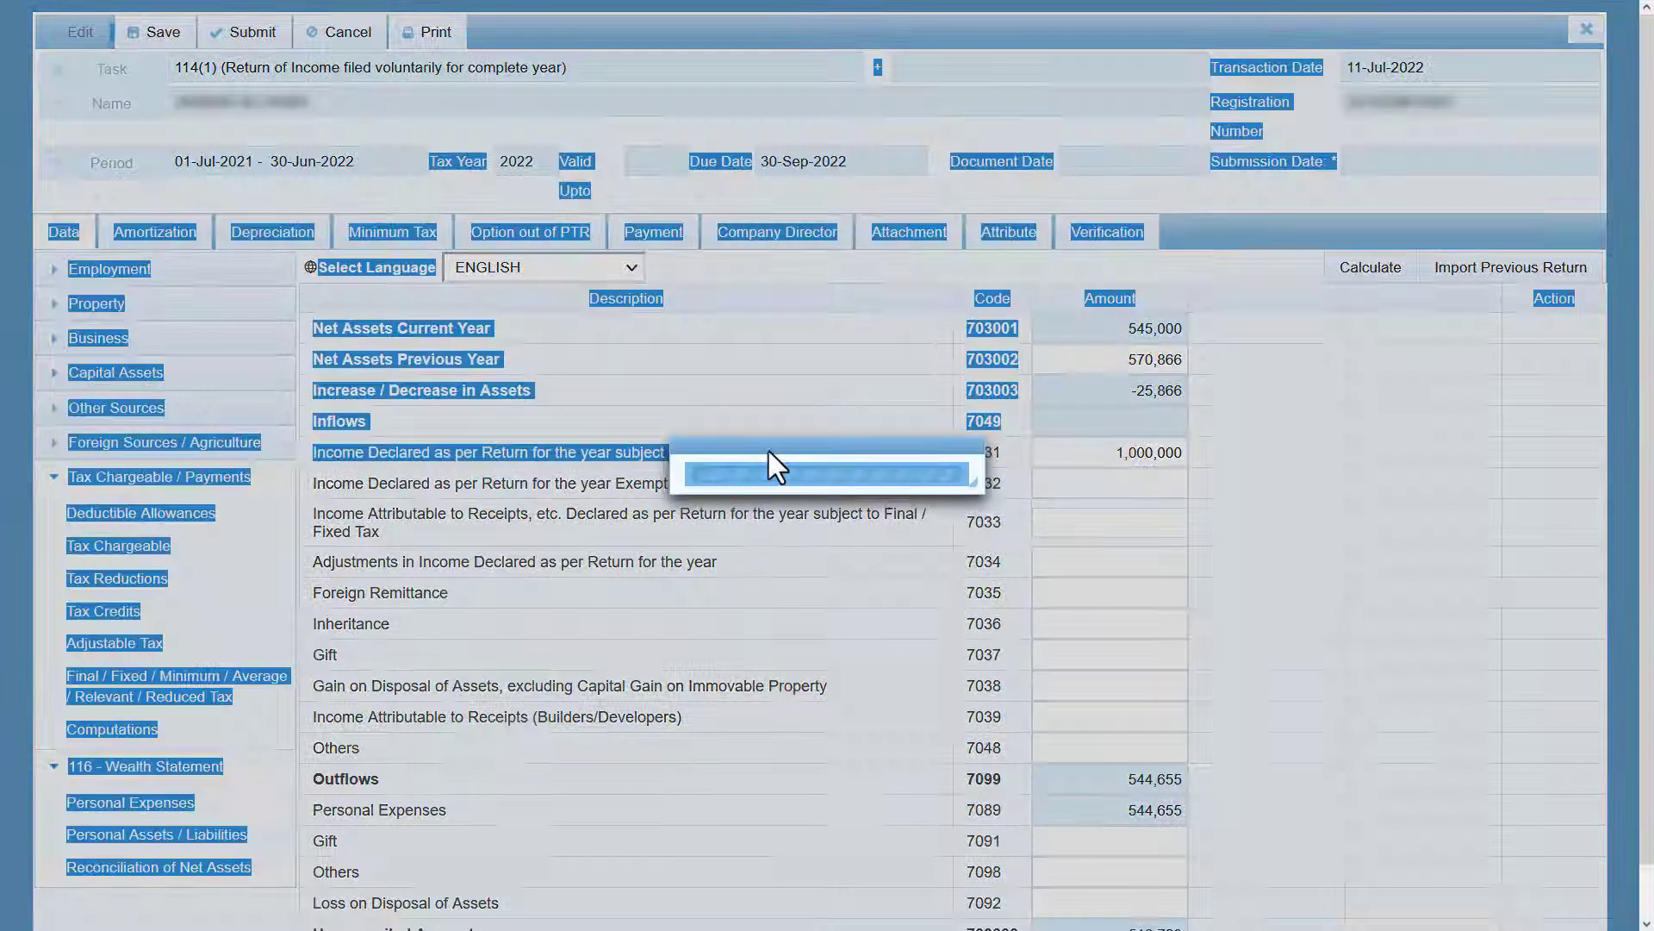
left_click_drag(687, 452, 760, 453)
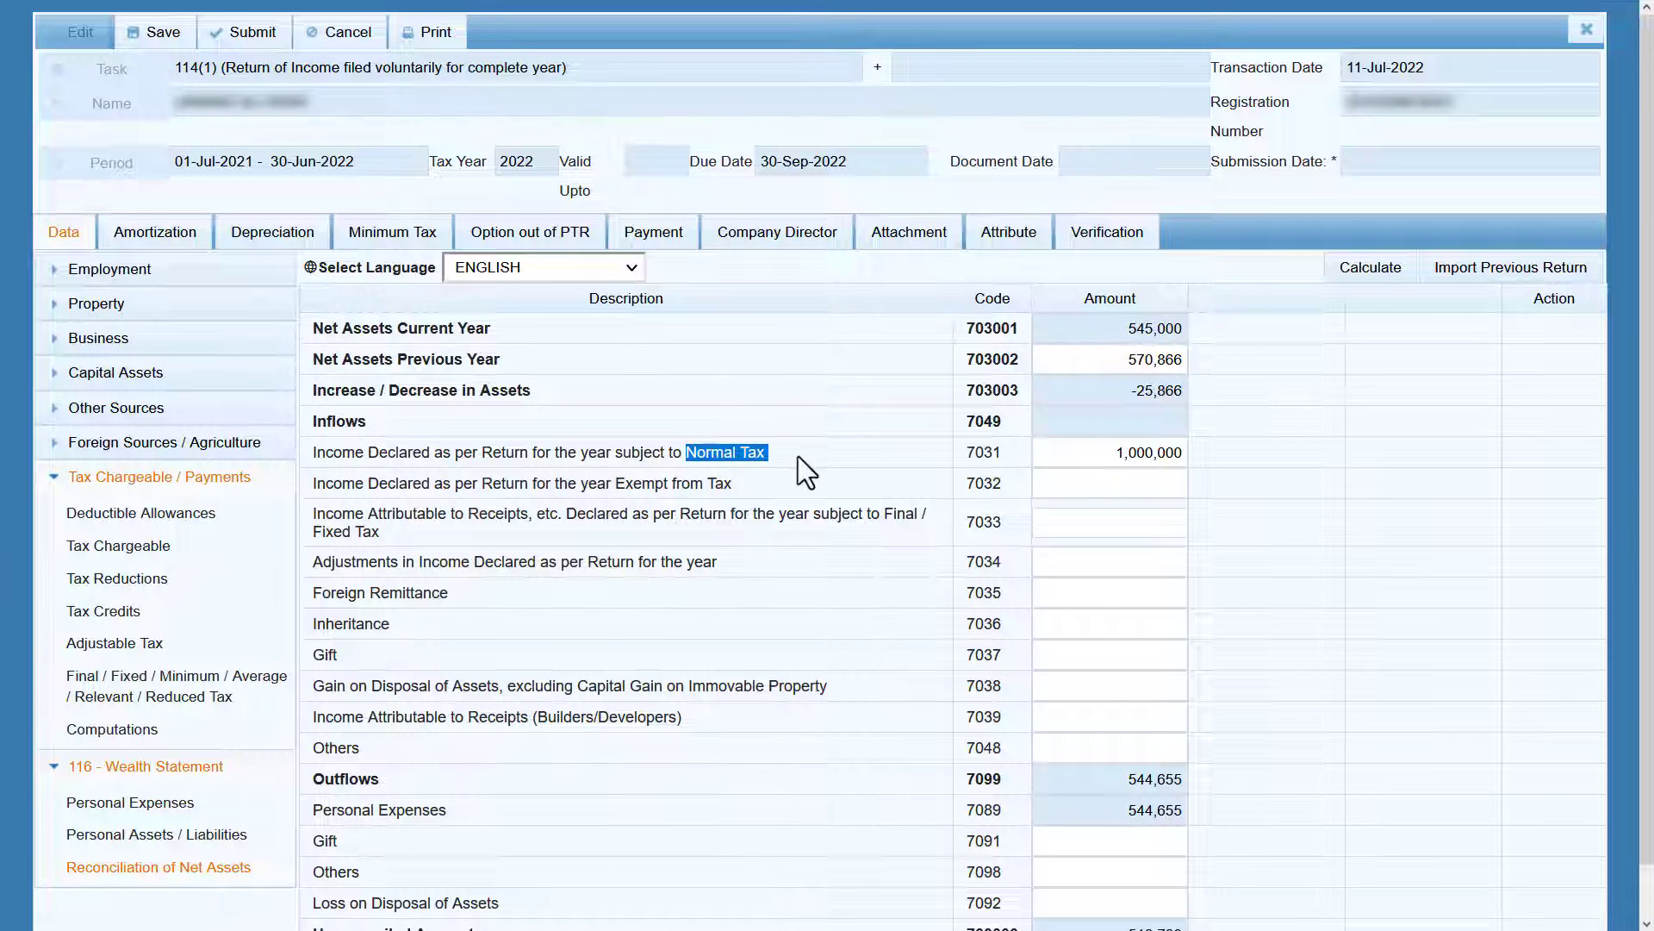
left_click(798, 457)
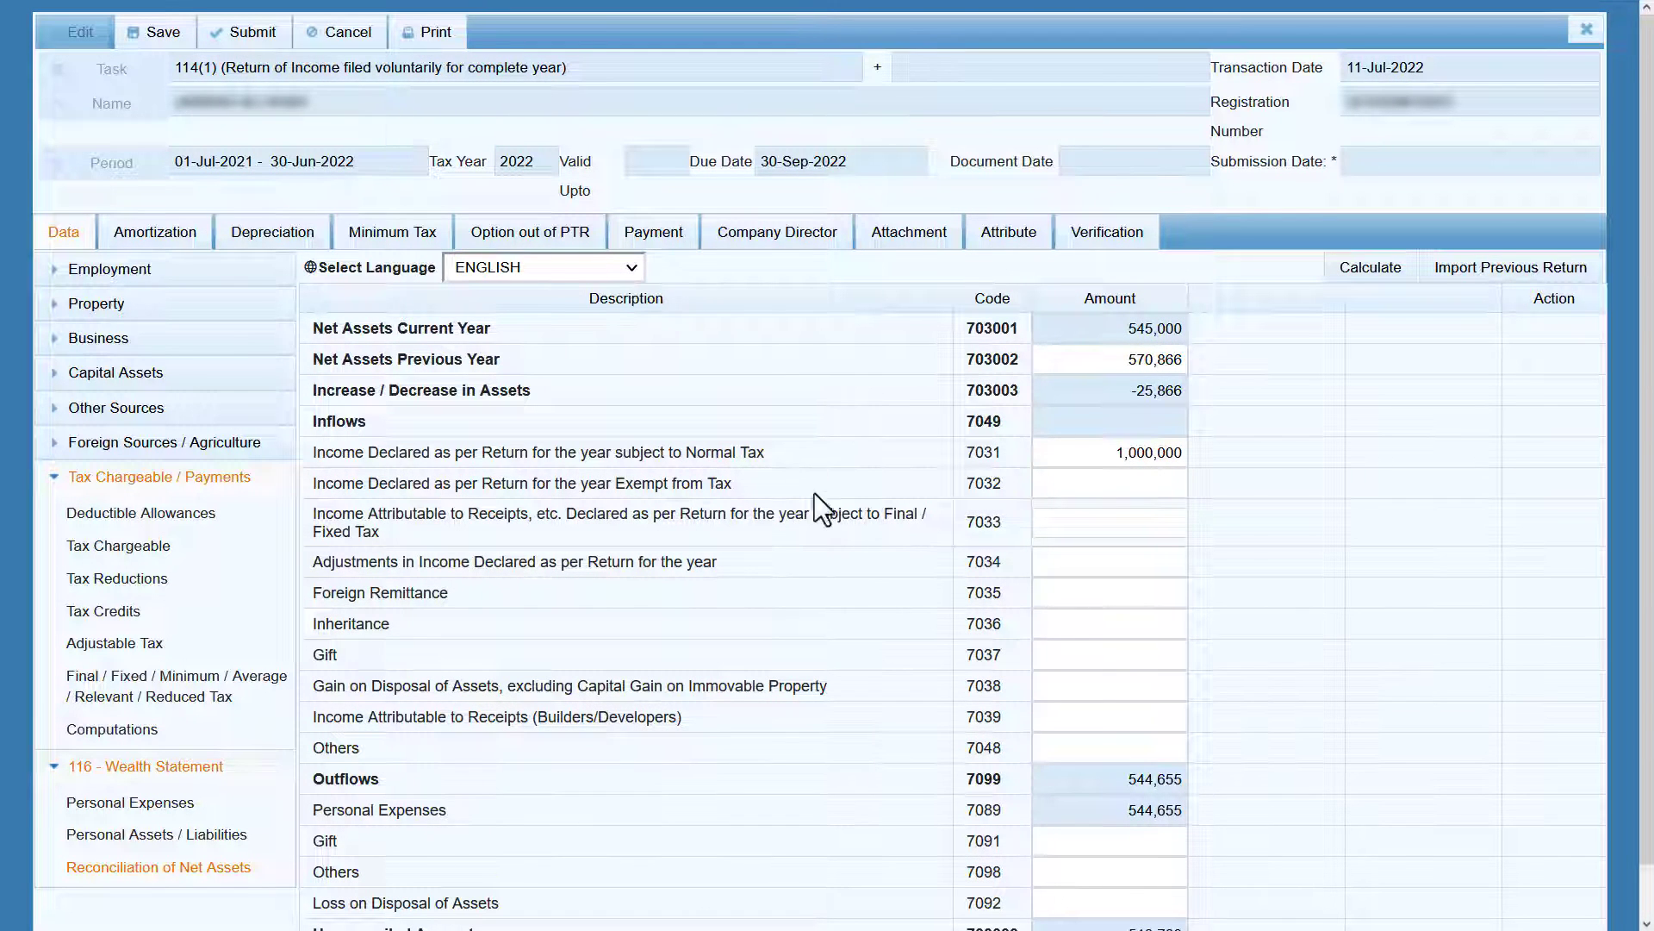
Move the 1,000,000 inflow from the income subject to Normal Tax row to the income Exempt from Tax row (code 7032).
left_click_drag(1078, 451, 1224, 457)
key("ctrl+c")
key("BackSpace")
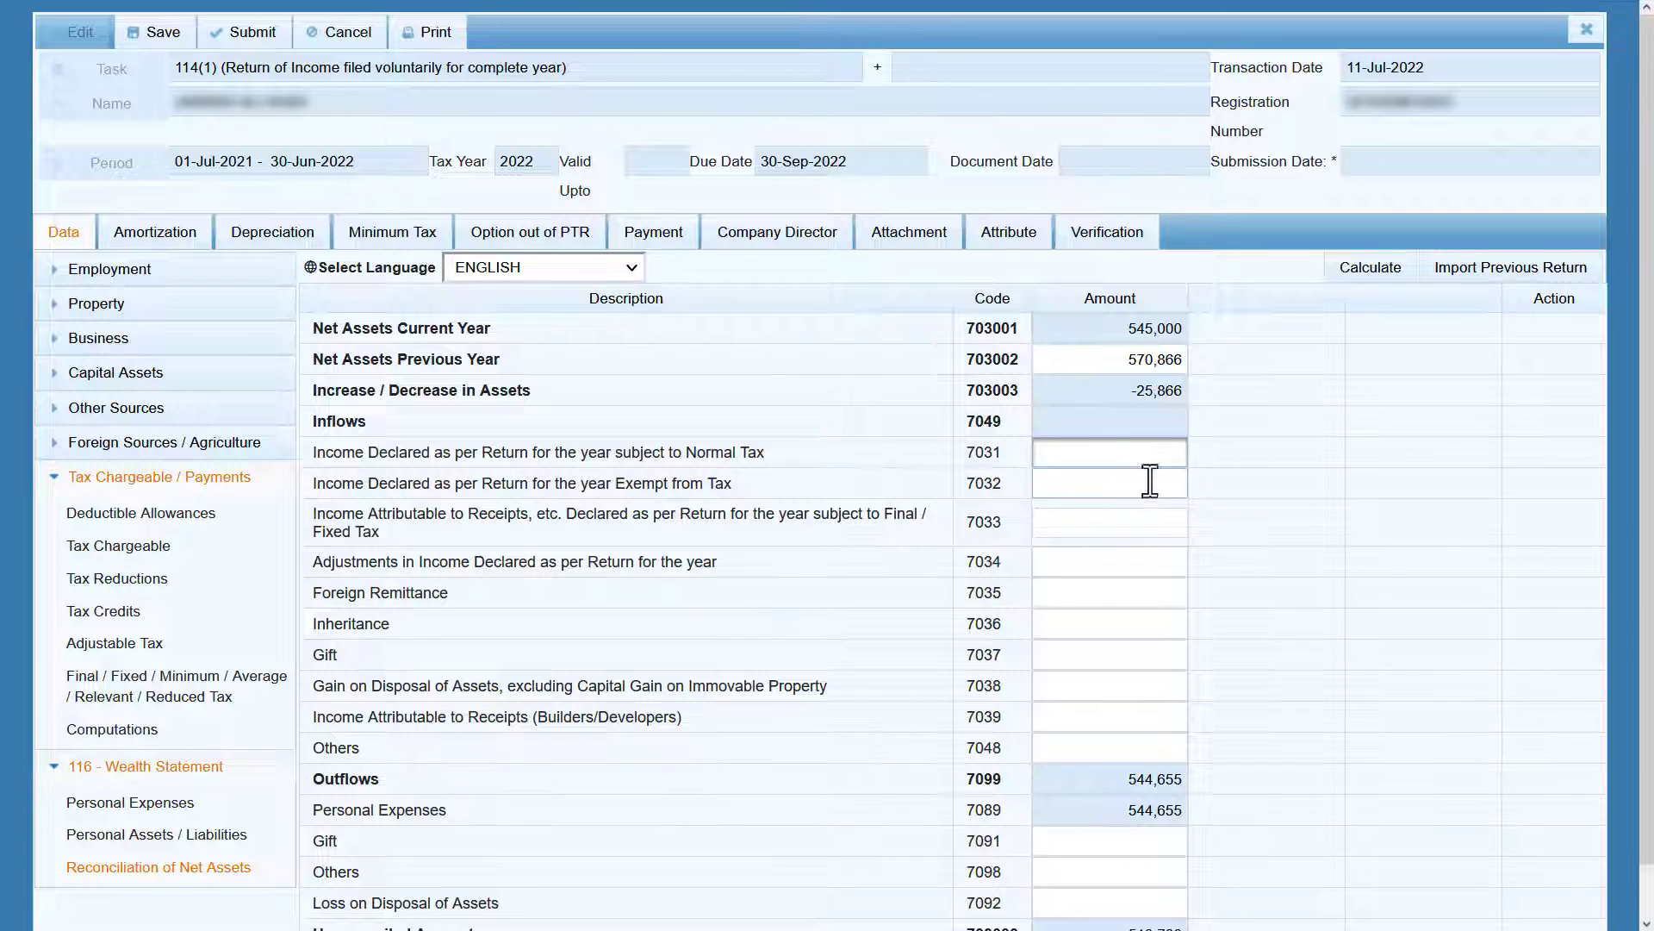
left_click(1150, 480)
key("ctrl+v")
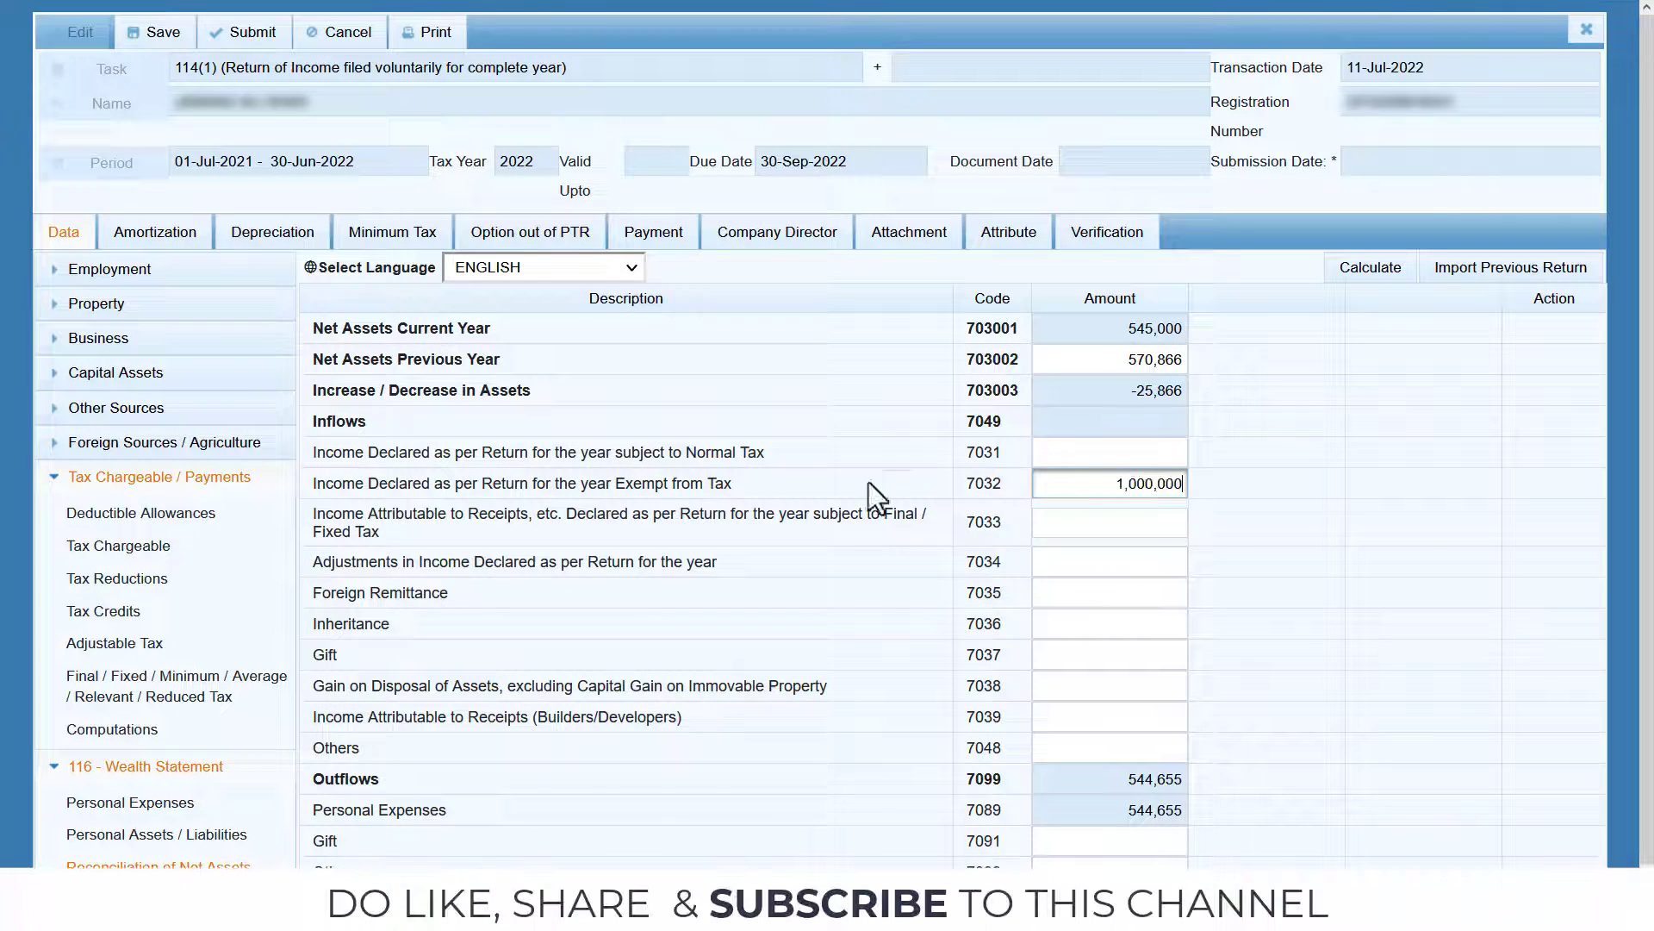
left_click_drag(606, 494, 758, 484)
left_click(769, 489)
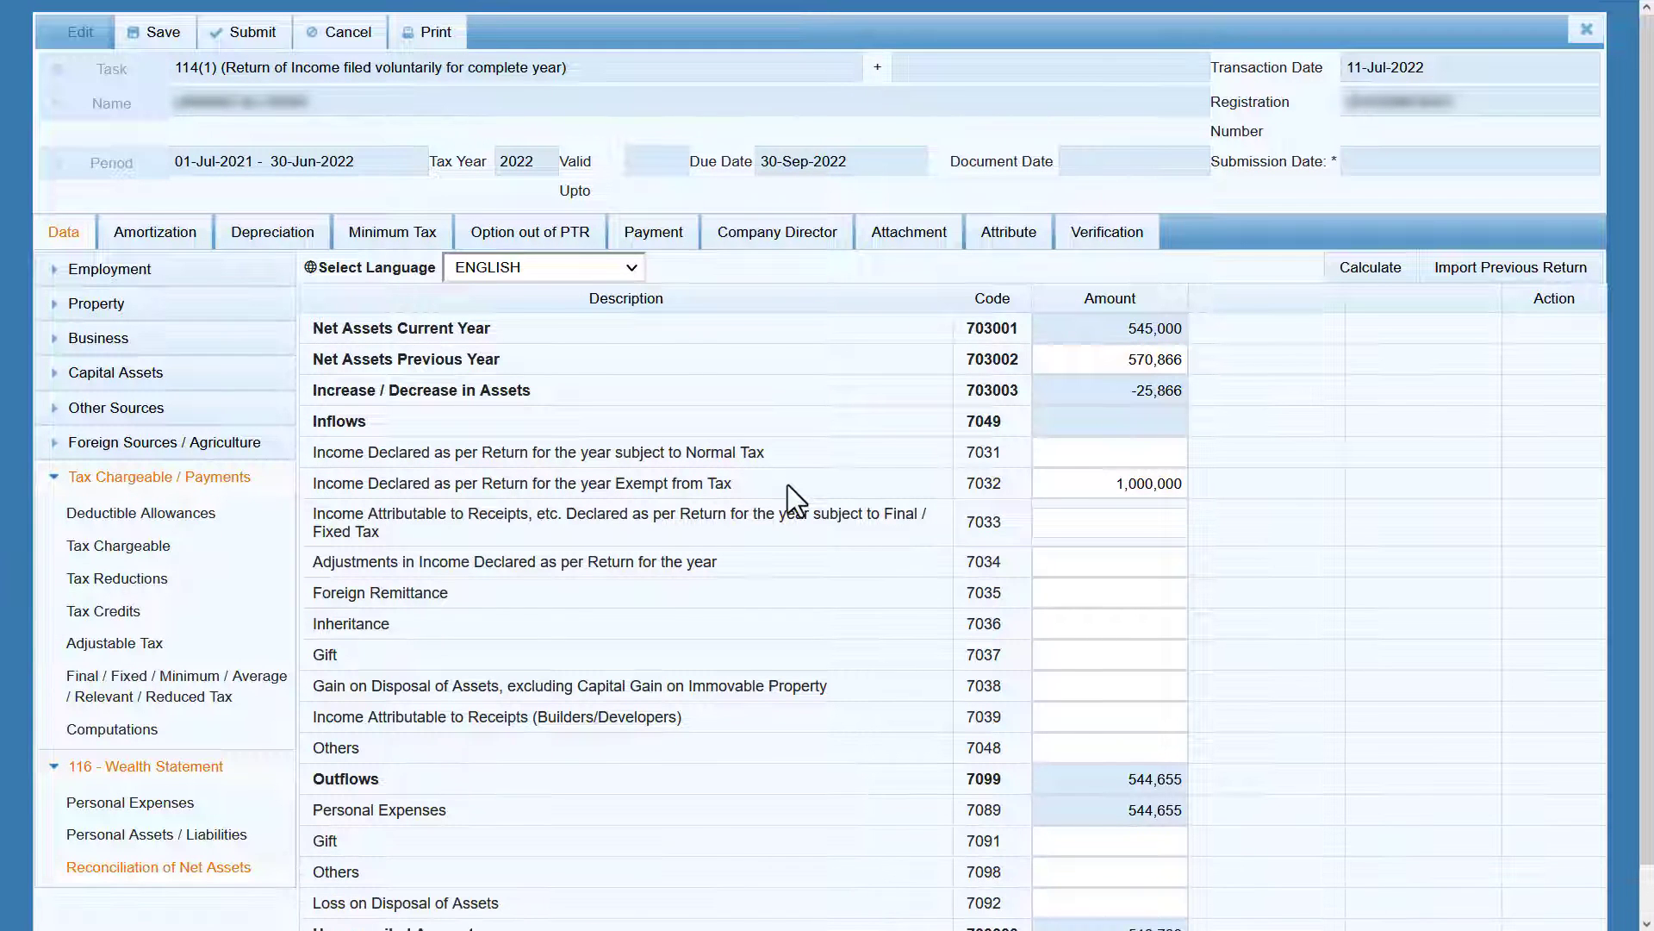
Review the Foreign Sources income entries, the Tax Credits and the Final / Fixed / Minimum / Average / Relevant / Reduced Tax entries.
left_click(134, 446)
left_click(117, 480)
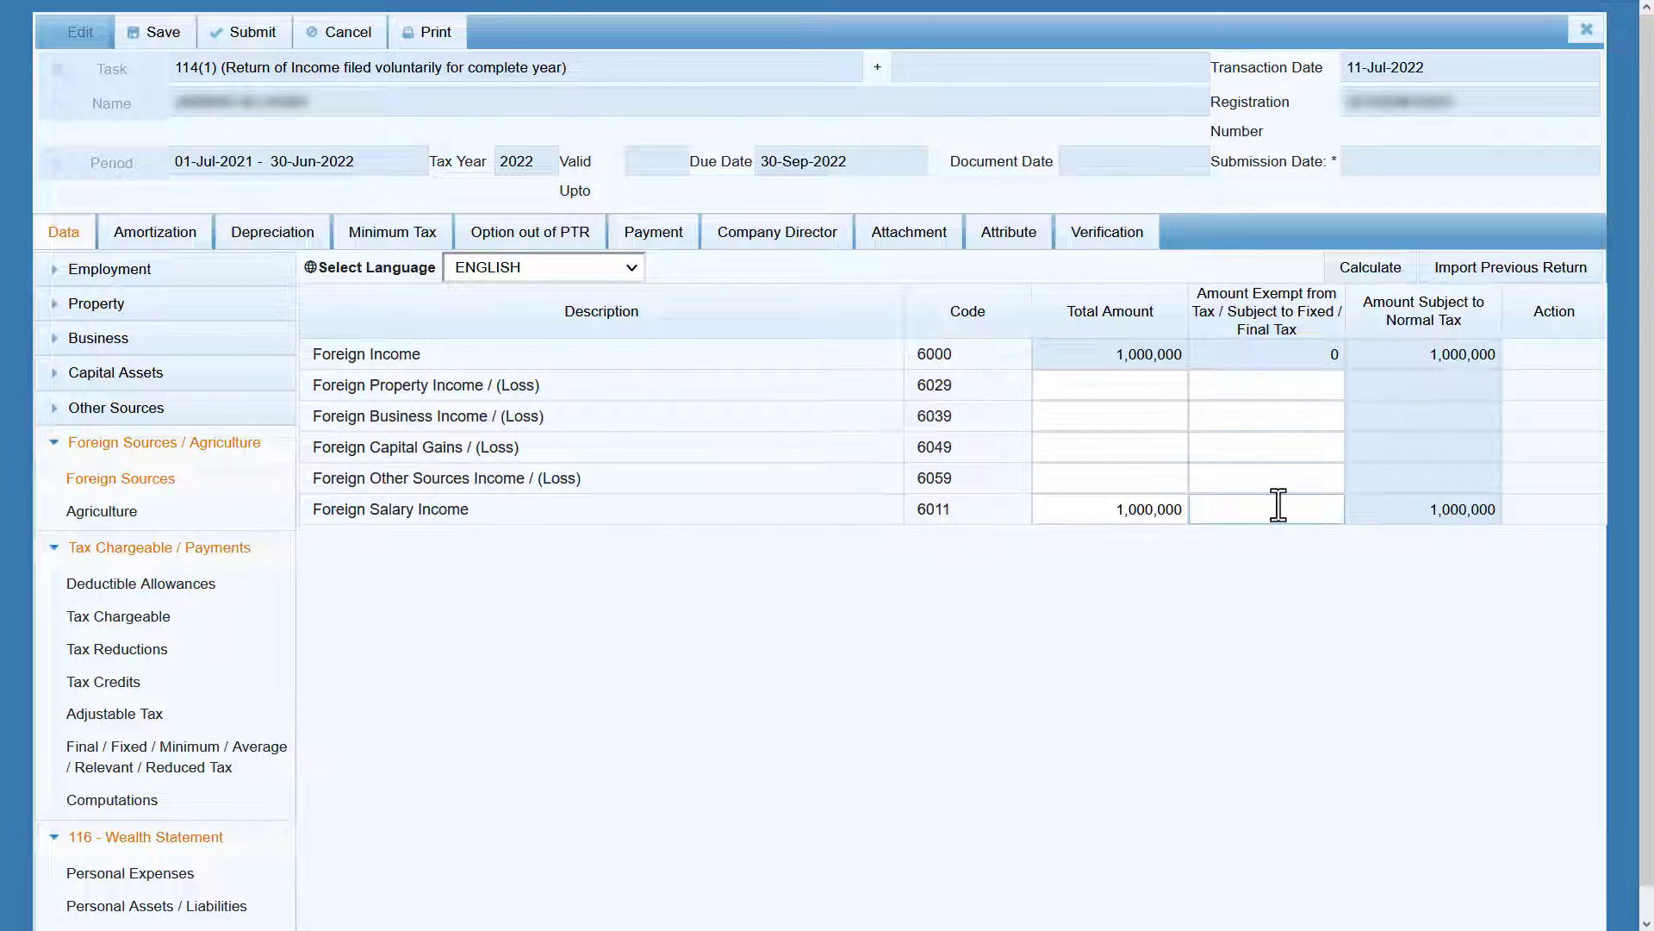
left_click(170, 682)
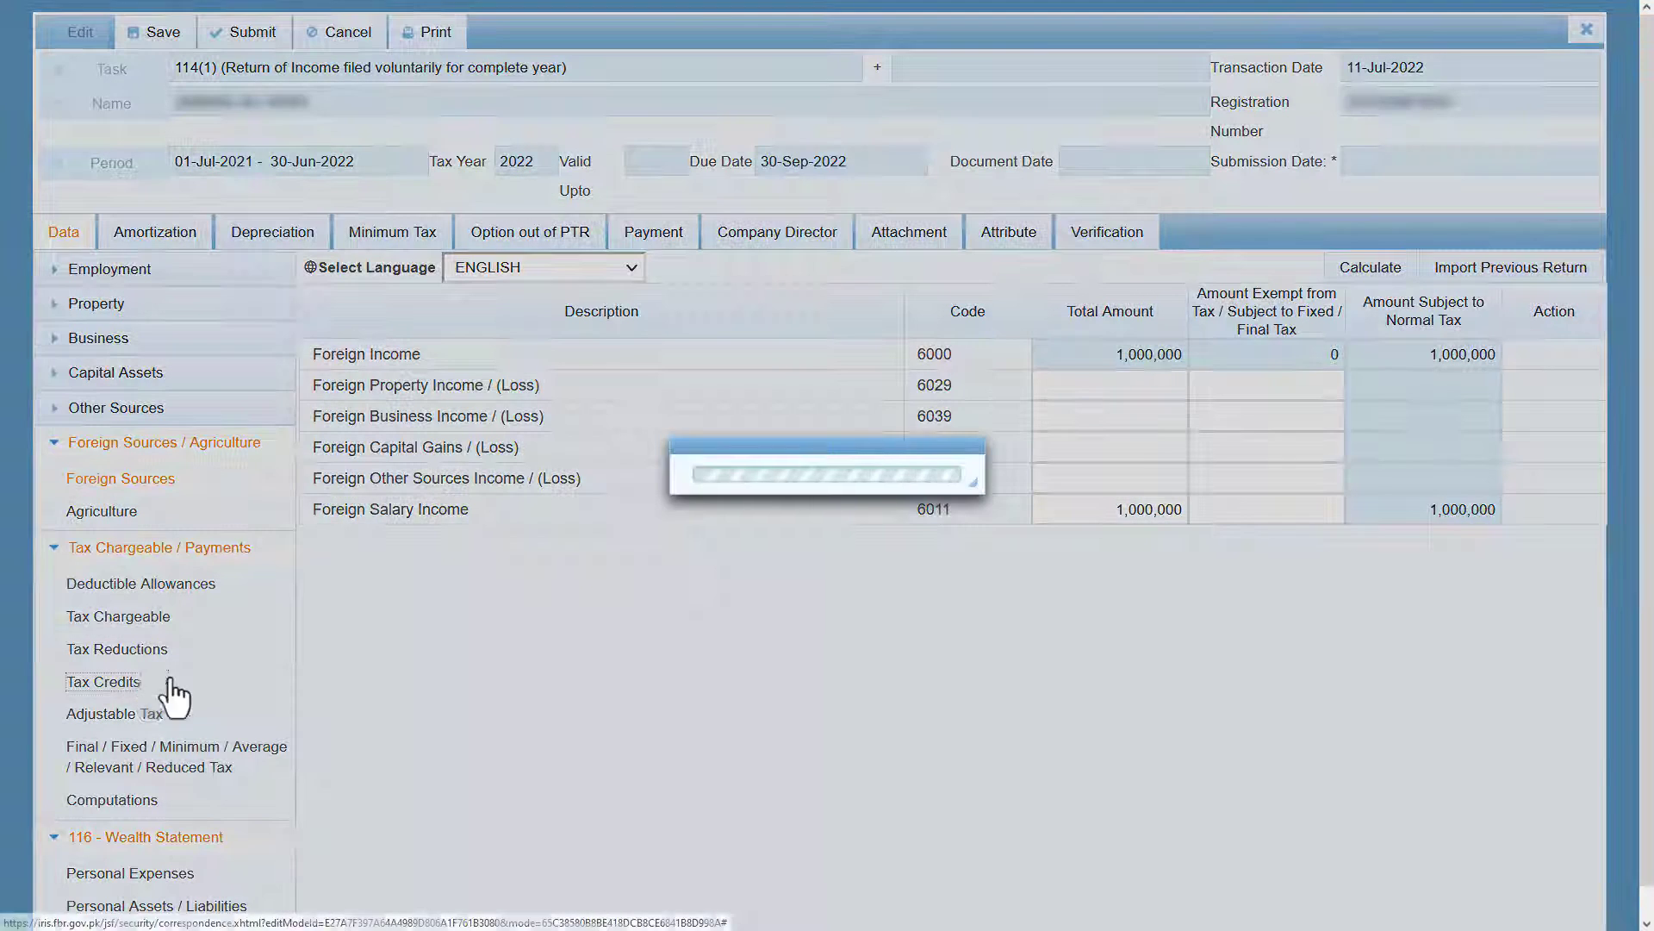
left_click(157, 765)
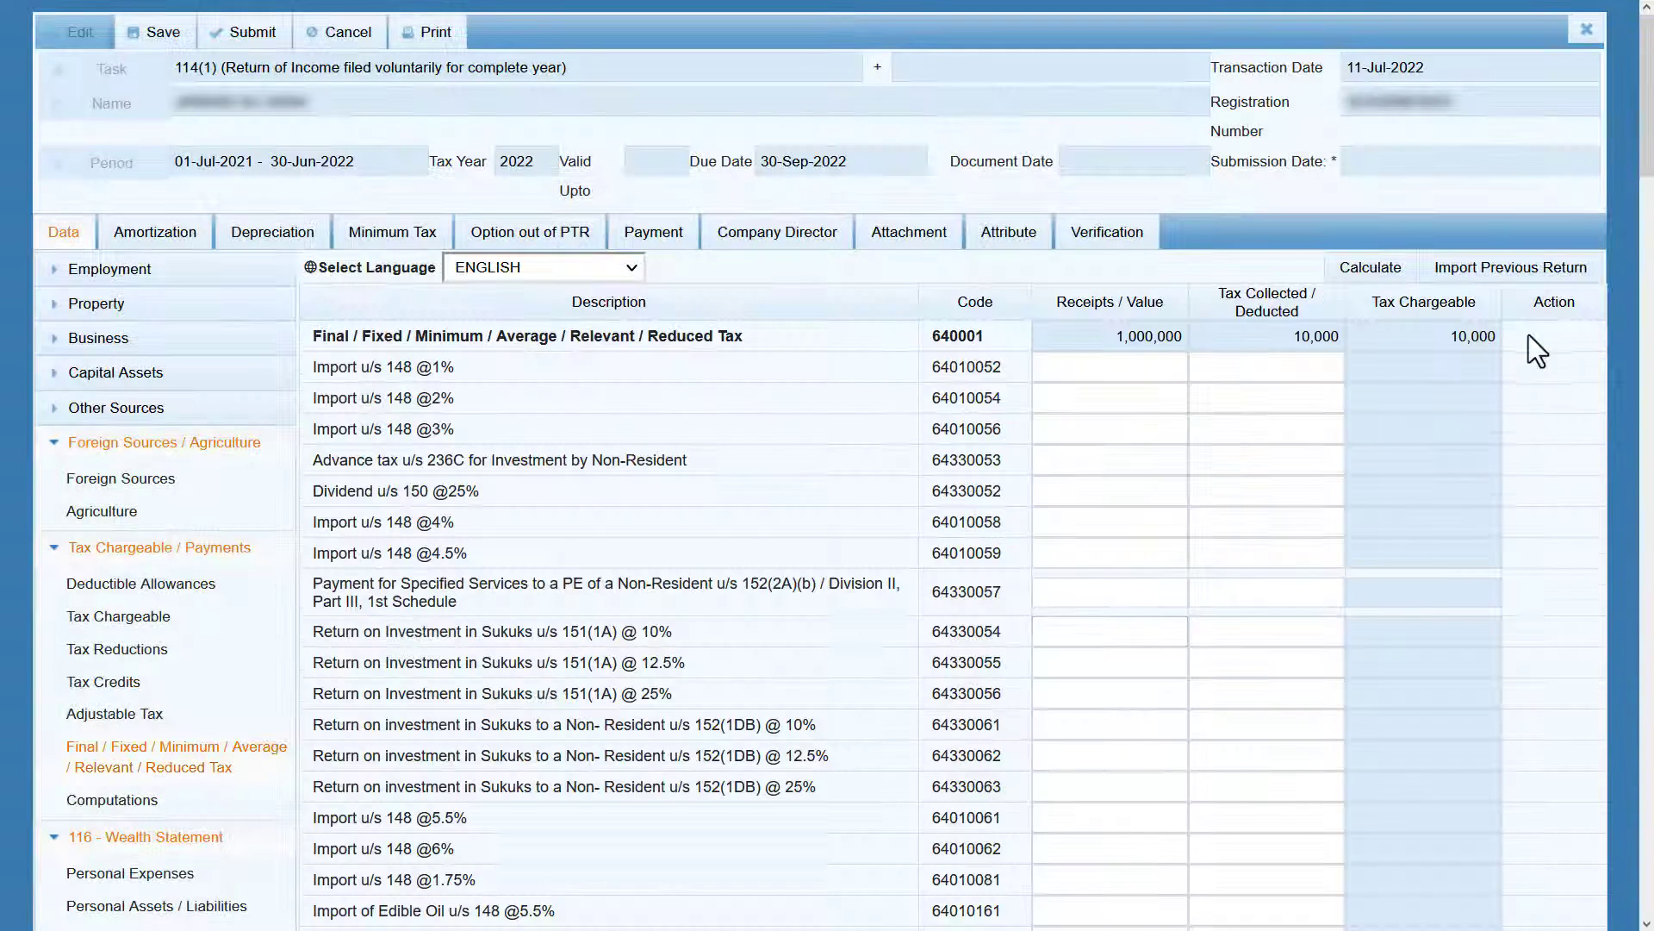
left_click(1283, 368)
scroll(190, 857, "down", 3)
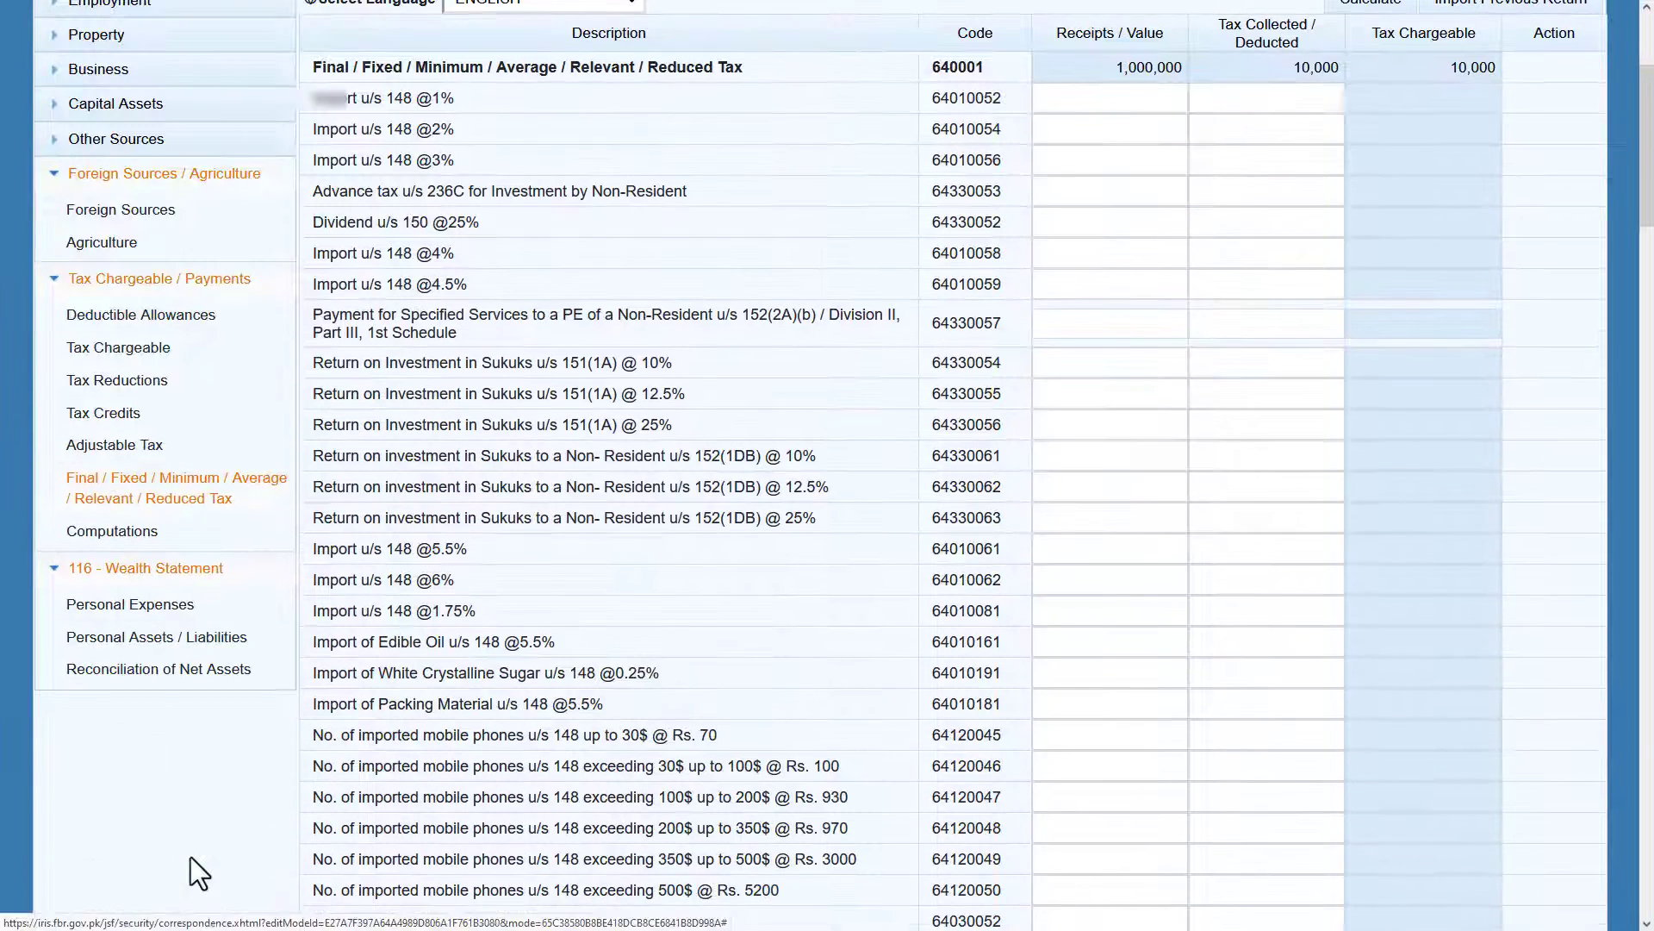
In Reconciliation of Net Assets, move the 1,000,000 from the income Exempt from Tax row to the Normal Tax row (code 7031) and recalculate.
left_click(159, 668)
left_click(53, 393)
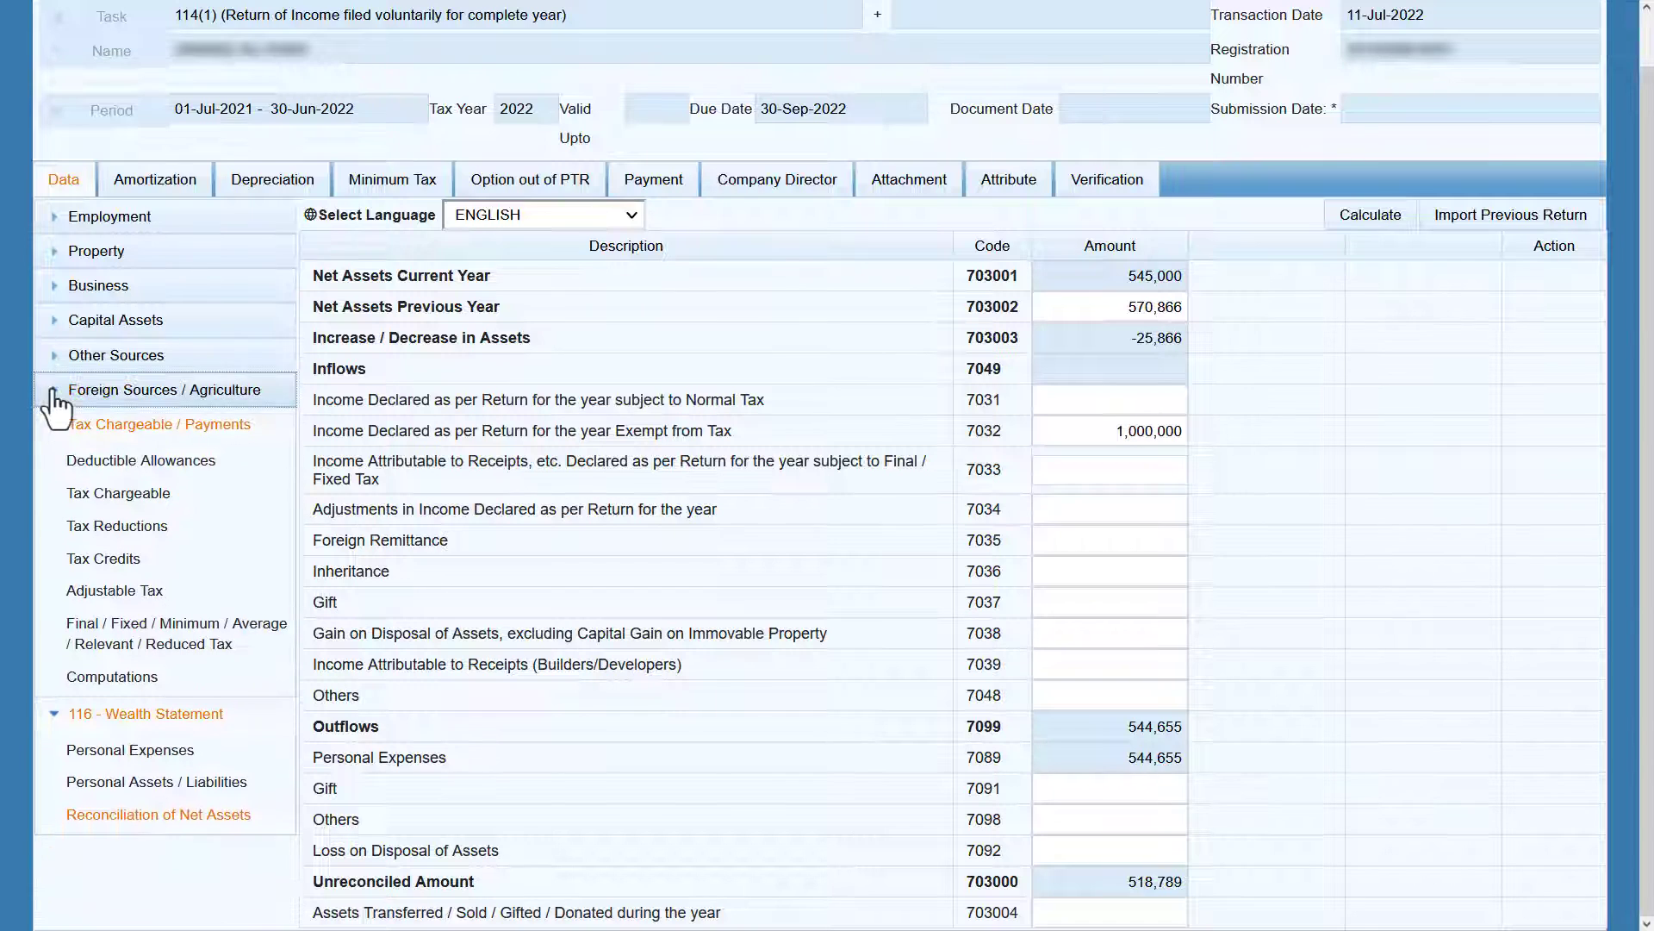
left_click(55, 424)
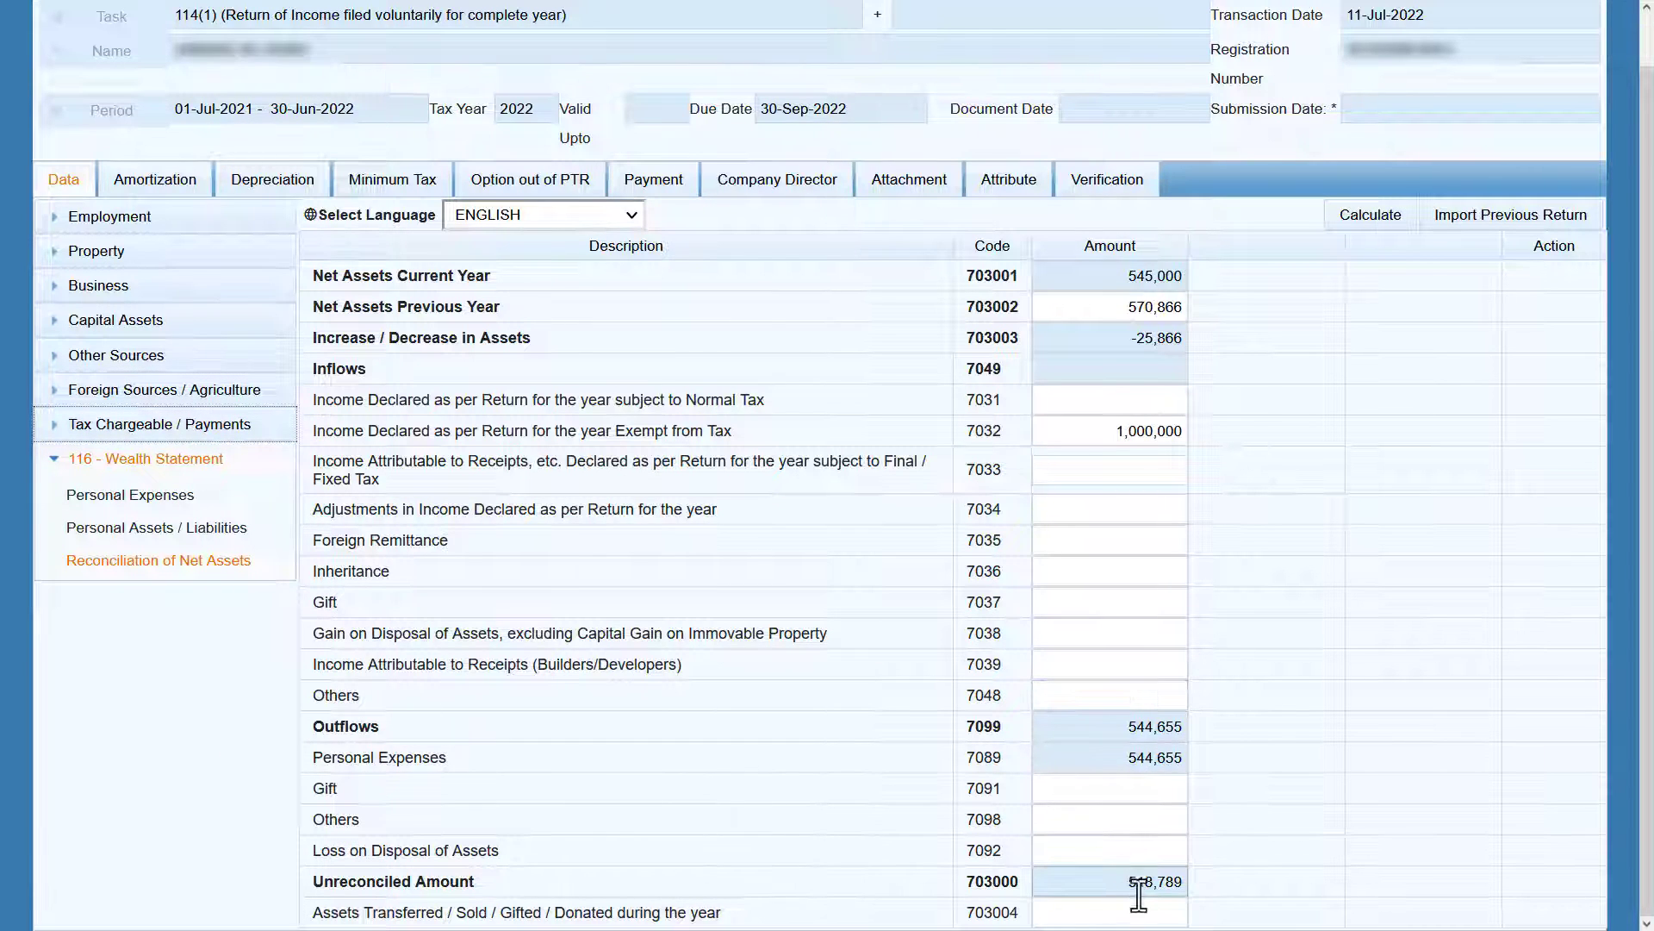
left_click(1181, 862)
left_click_drag(1103, 431, 1237, 430)
key("ctrl+x")
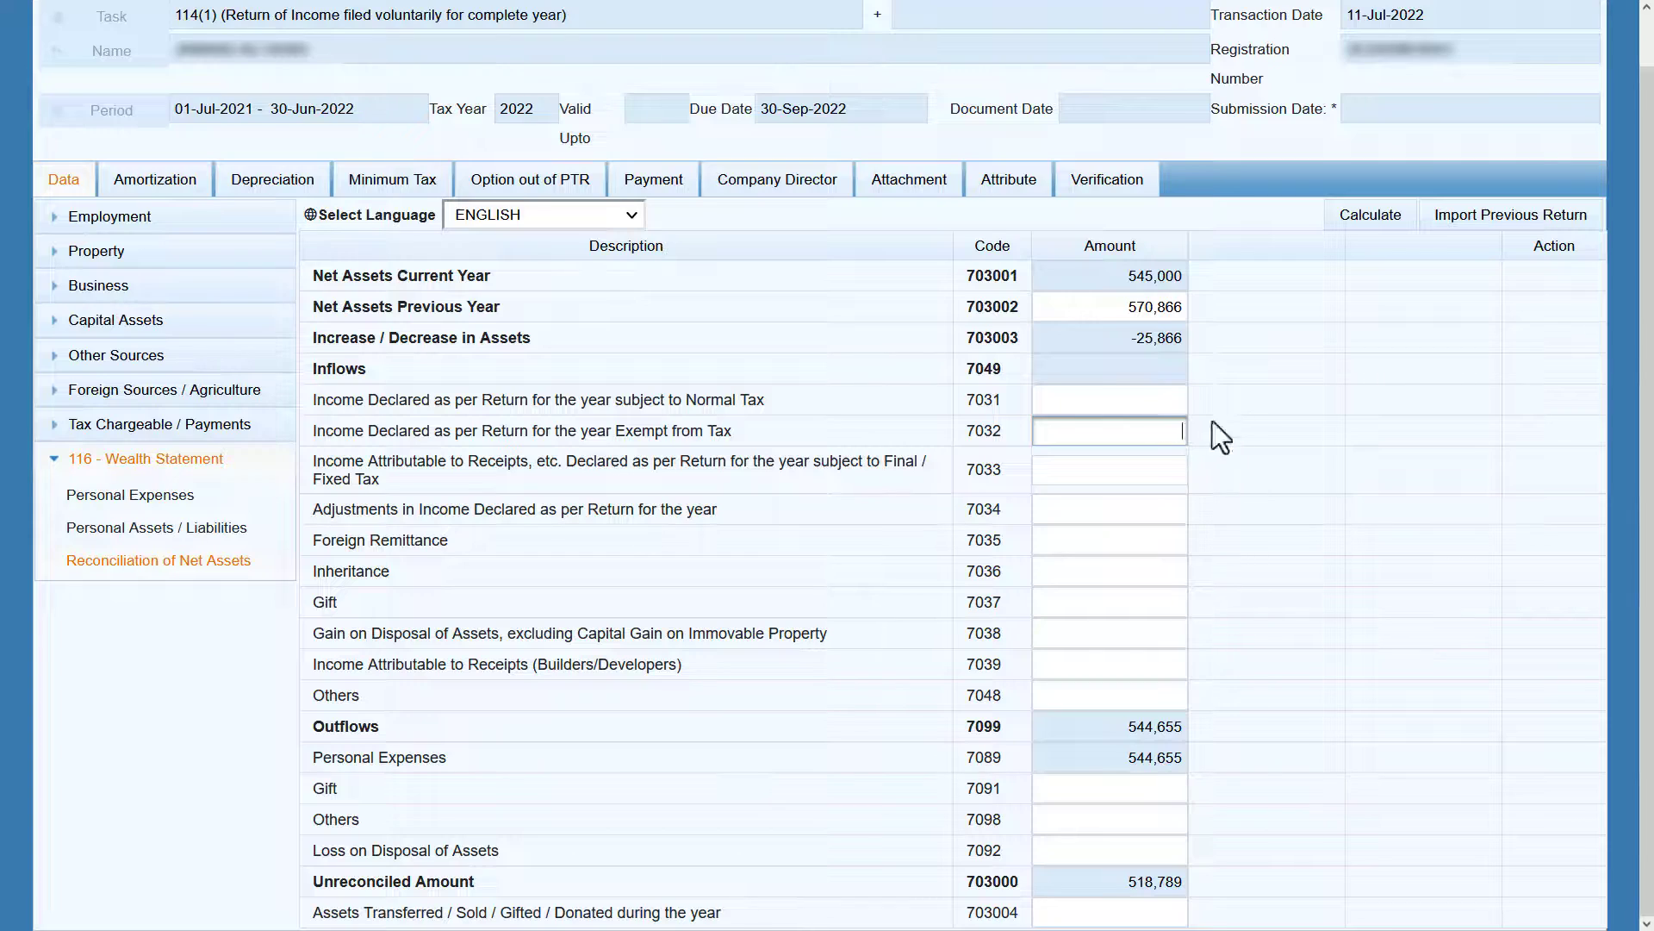
left_click(1167, 400)
key("ctrl+v")
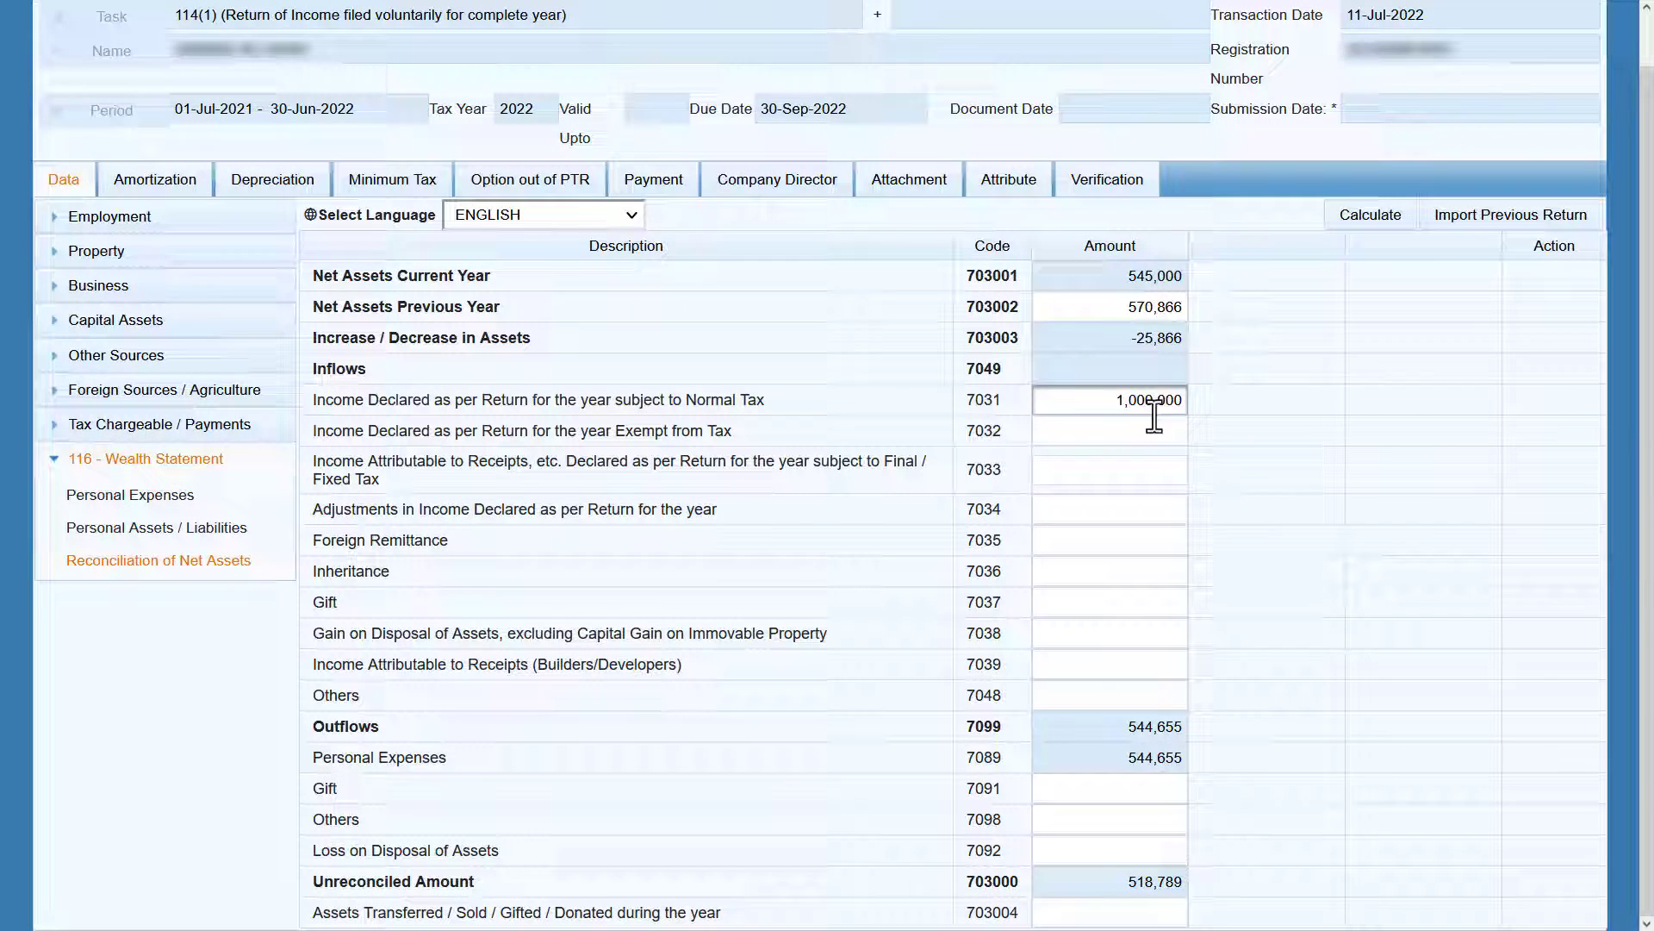
left_click(1349, 222)
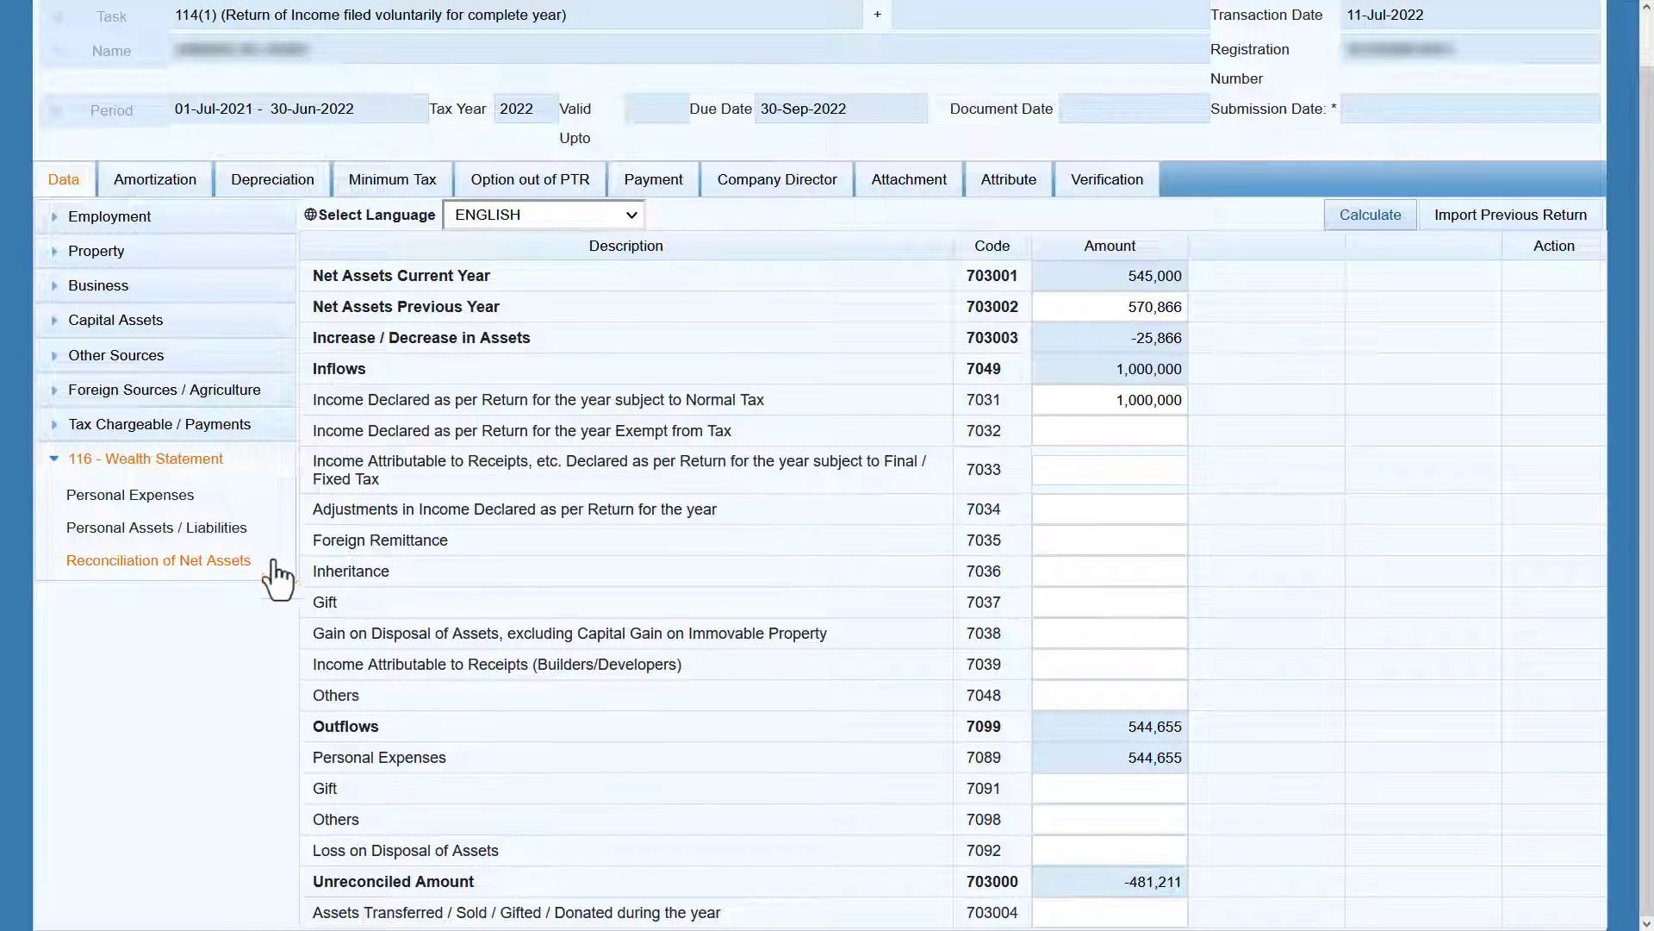
Set Cash (Non-Business) to 500,000 in Personal Assets / Liabilities, recalculate, and check the Unreconciled Amount in Reconciliation of Net Assets.
left_click(176, 531)
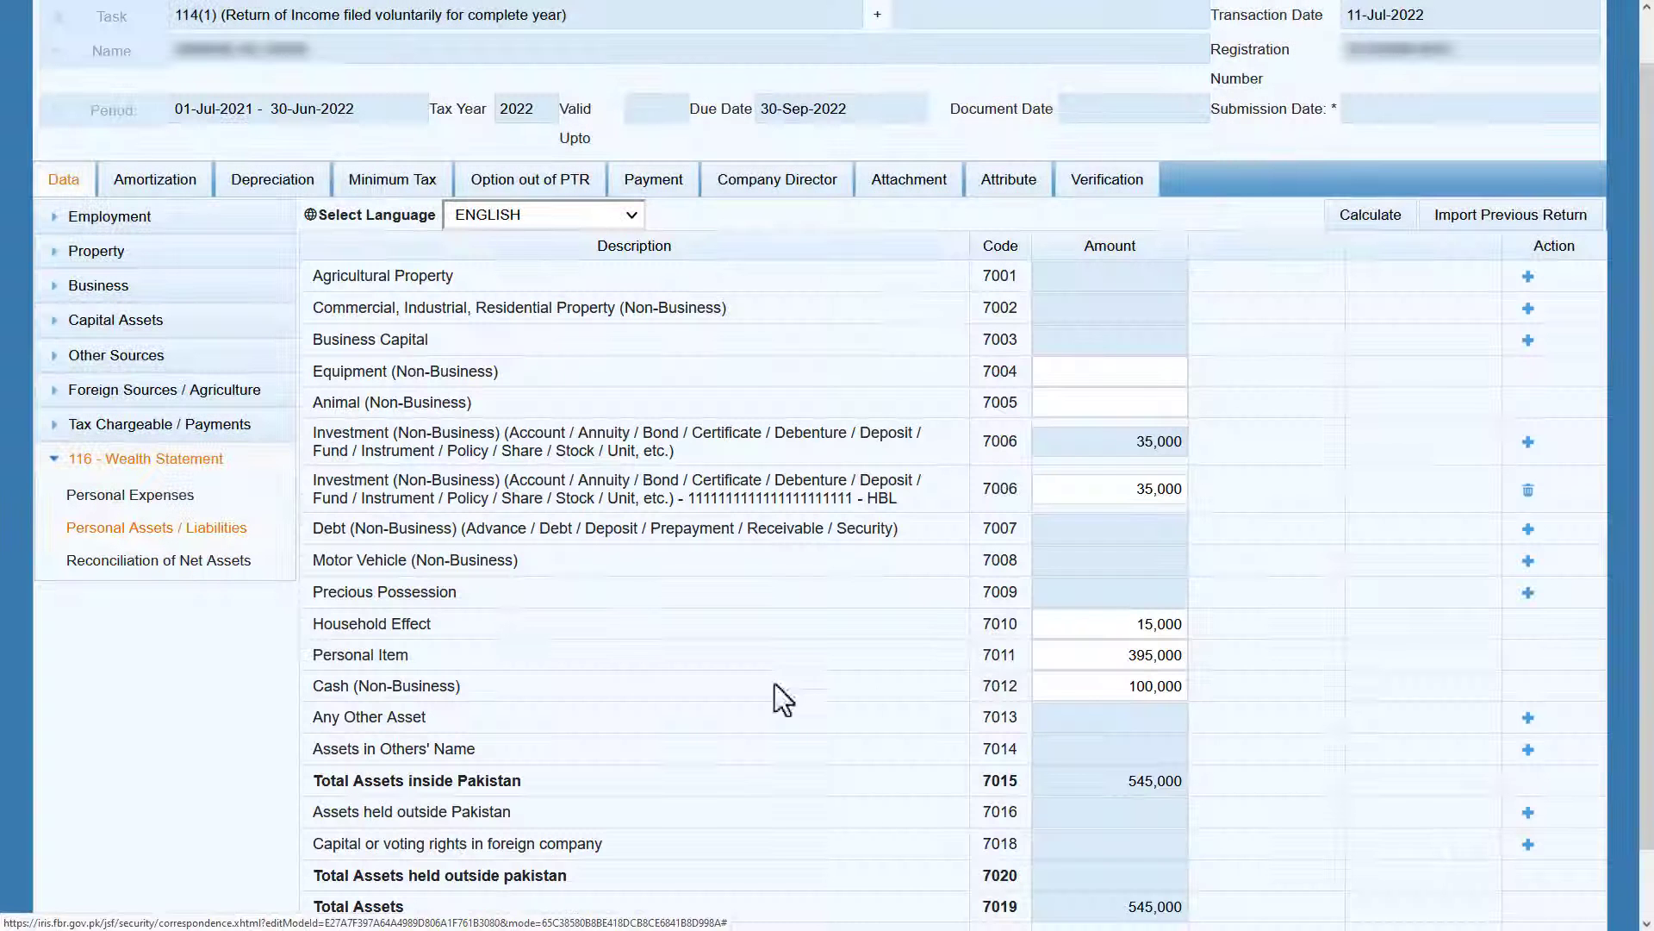
left_click(1088, 684)
left_click(1106, 686)
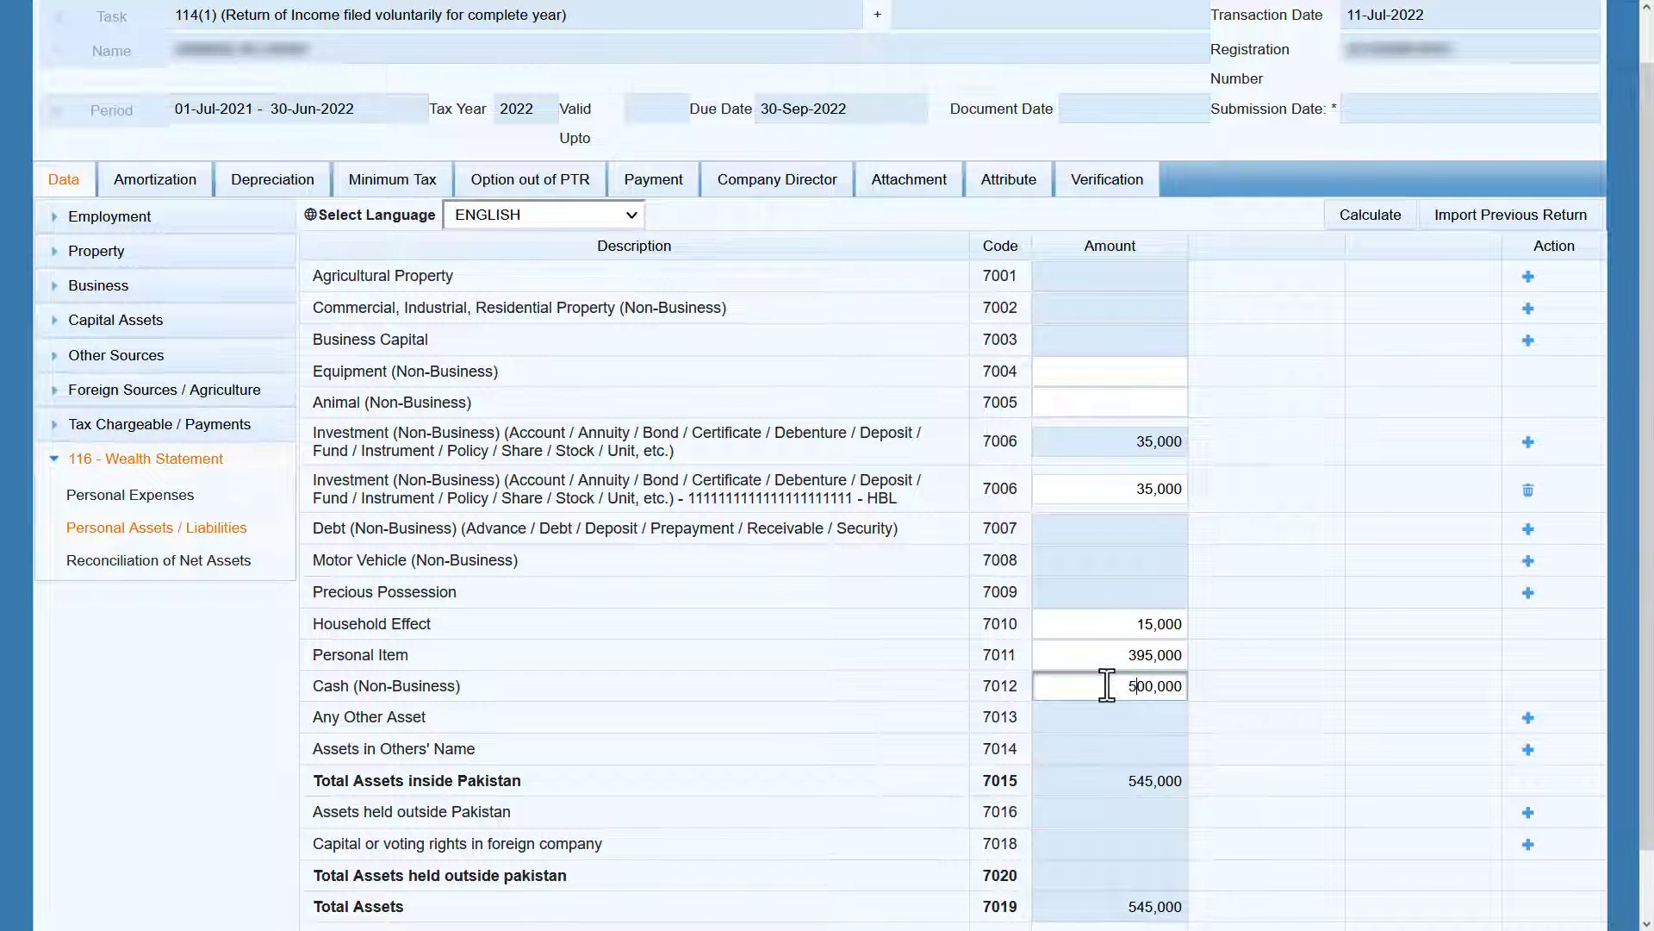
type("5")
left_click(1358, 220)
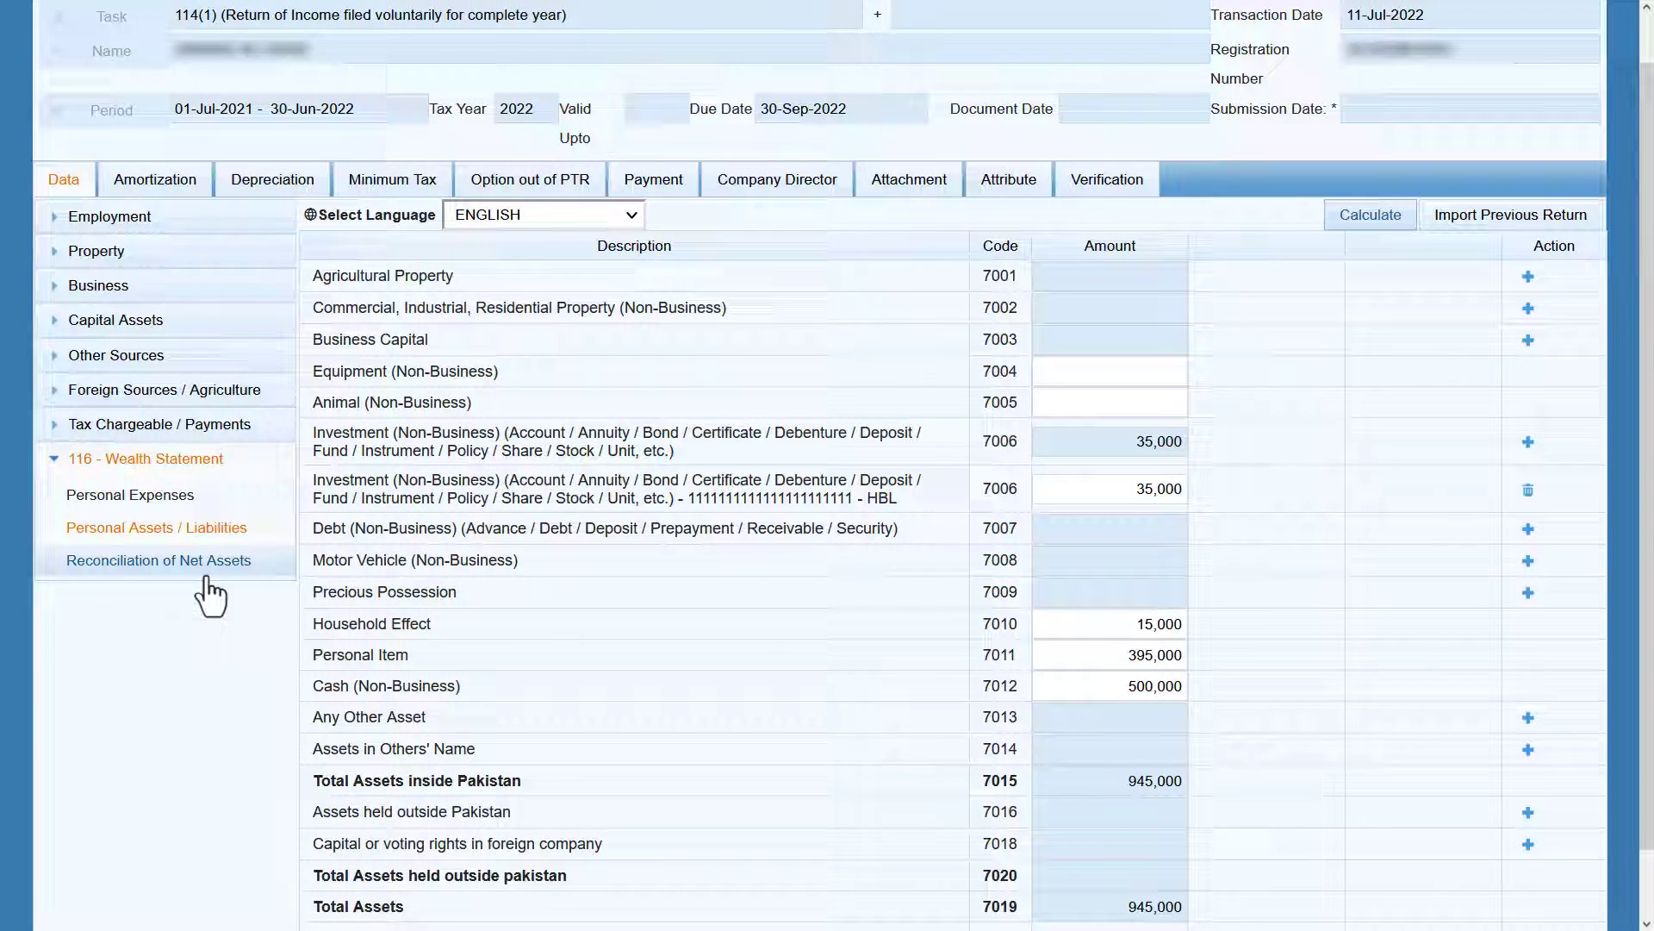
left_click(205, 576)
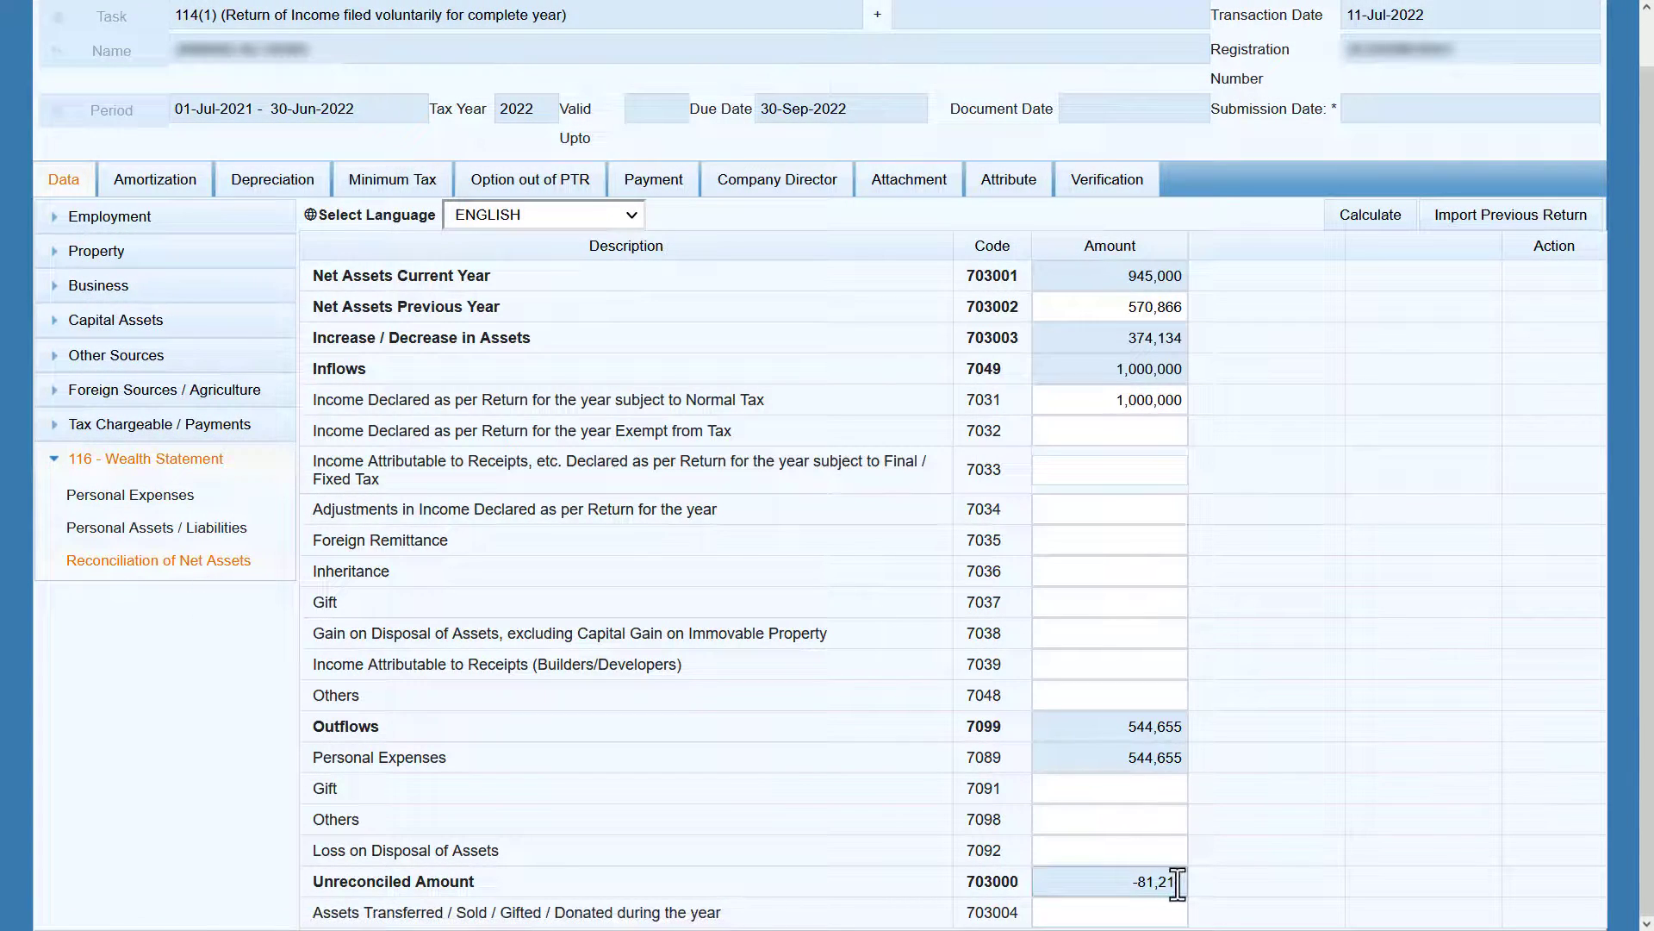
Return to Personal Assets / Liabilities and add the unreconciled 81,211 to the 15,000 Household Effect amount in Calculator.
left_click(234, 534)
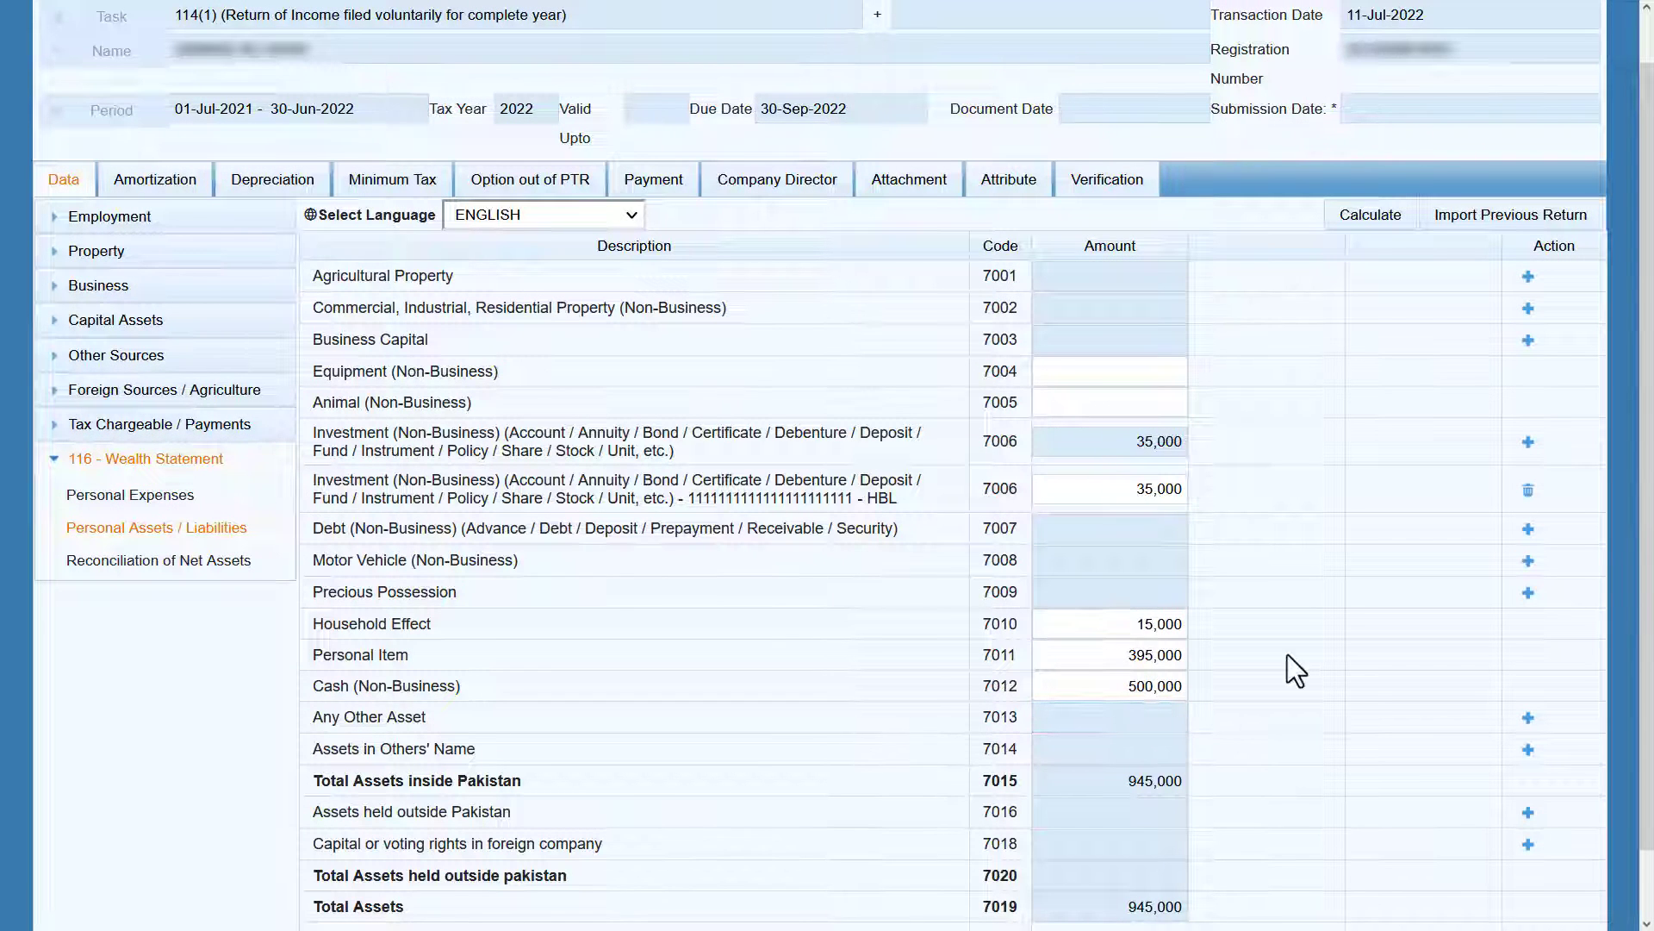
key("super+r")
key("Escape")
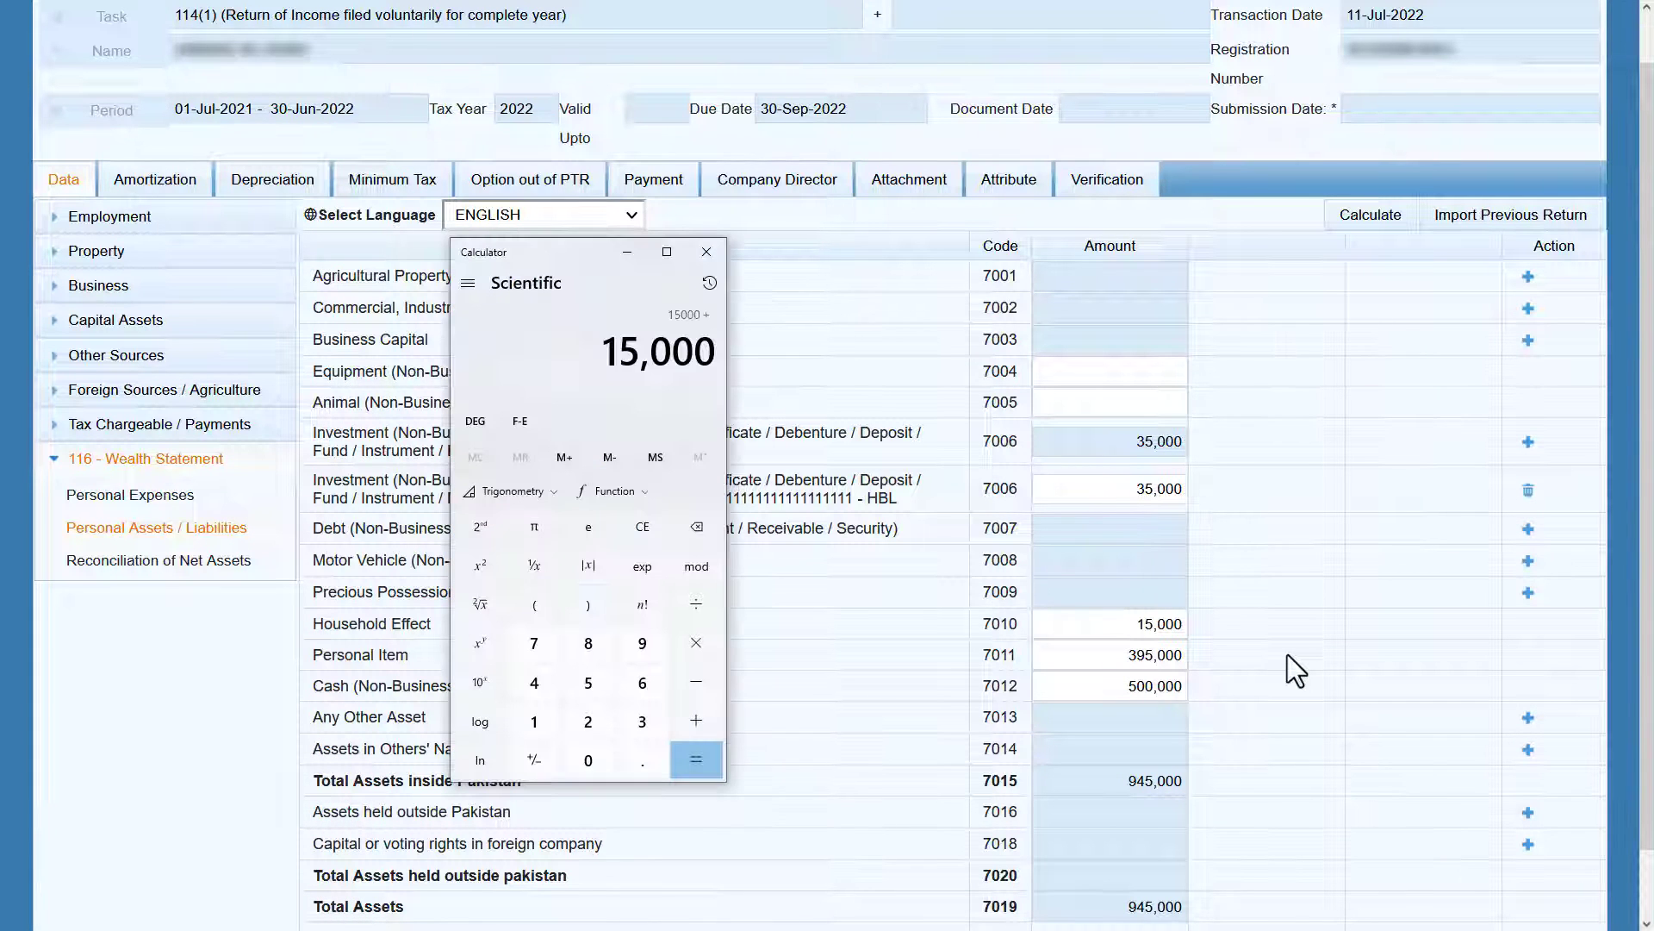
type("81211")
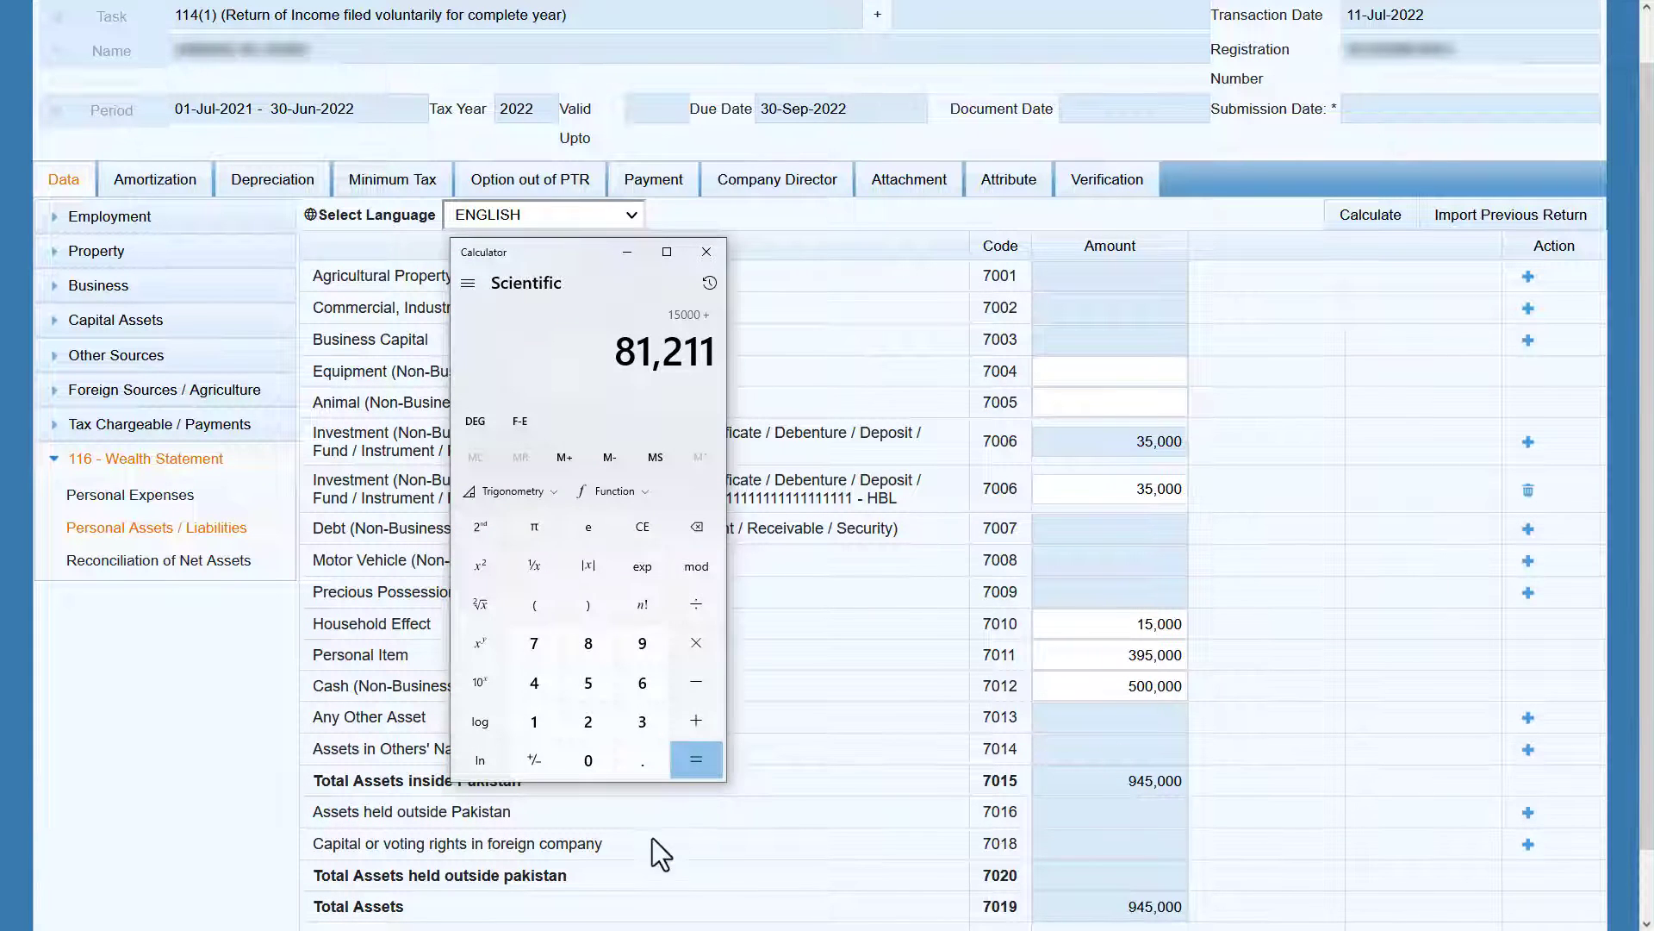
left_click(696, 760)
Set Household Effect (code 7010) to 96,211, recalculate, and check the Unreconciled Amount in Reconciliation of Net Assets.
left_click_drag(1153, 624, 1135, 624)
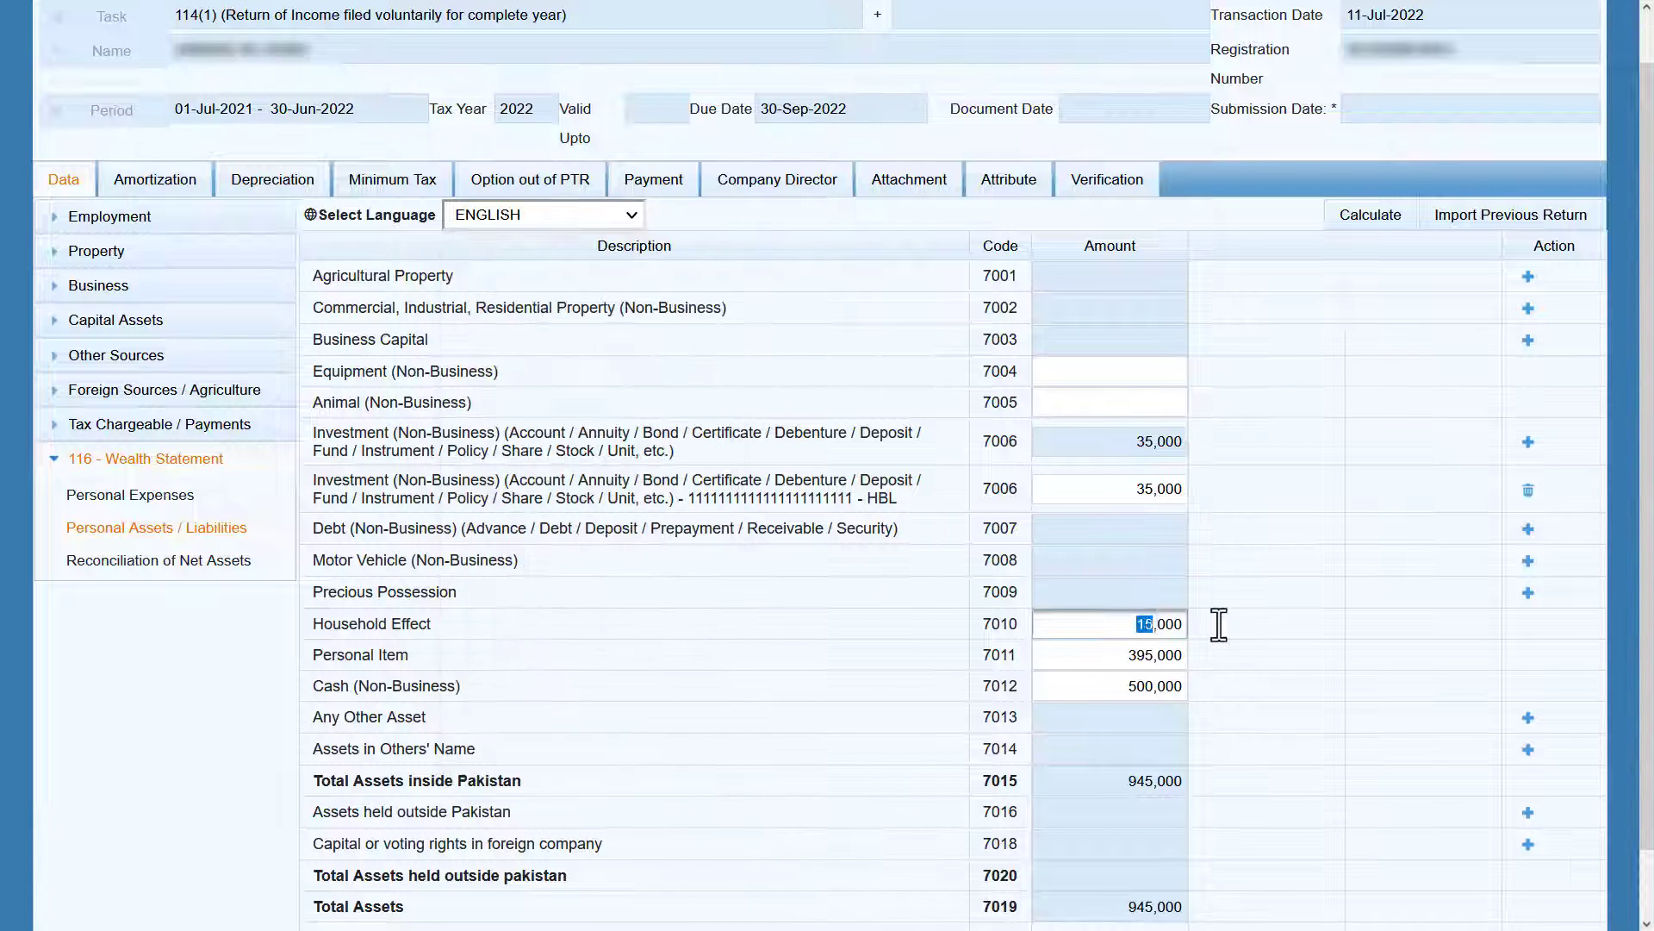
type("96211")
left_click(1386, 212)
left_click(1379, 217)
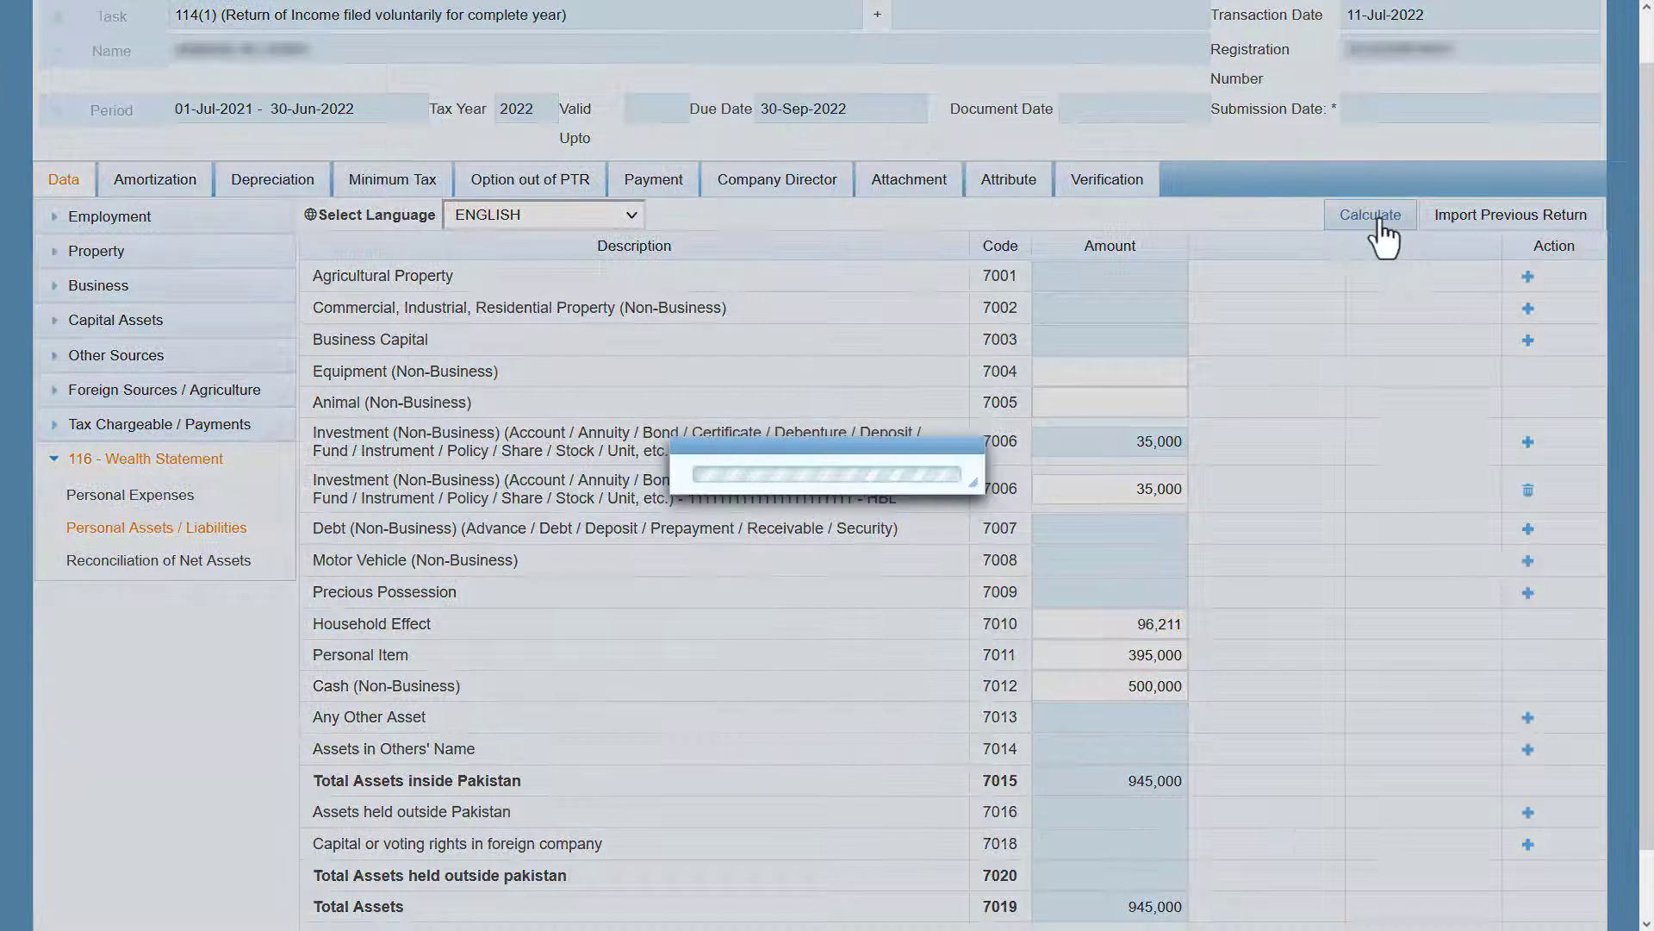
left_click(200, 567)
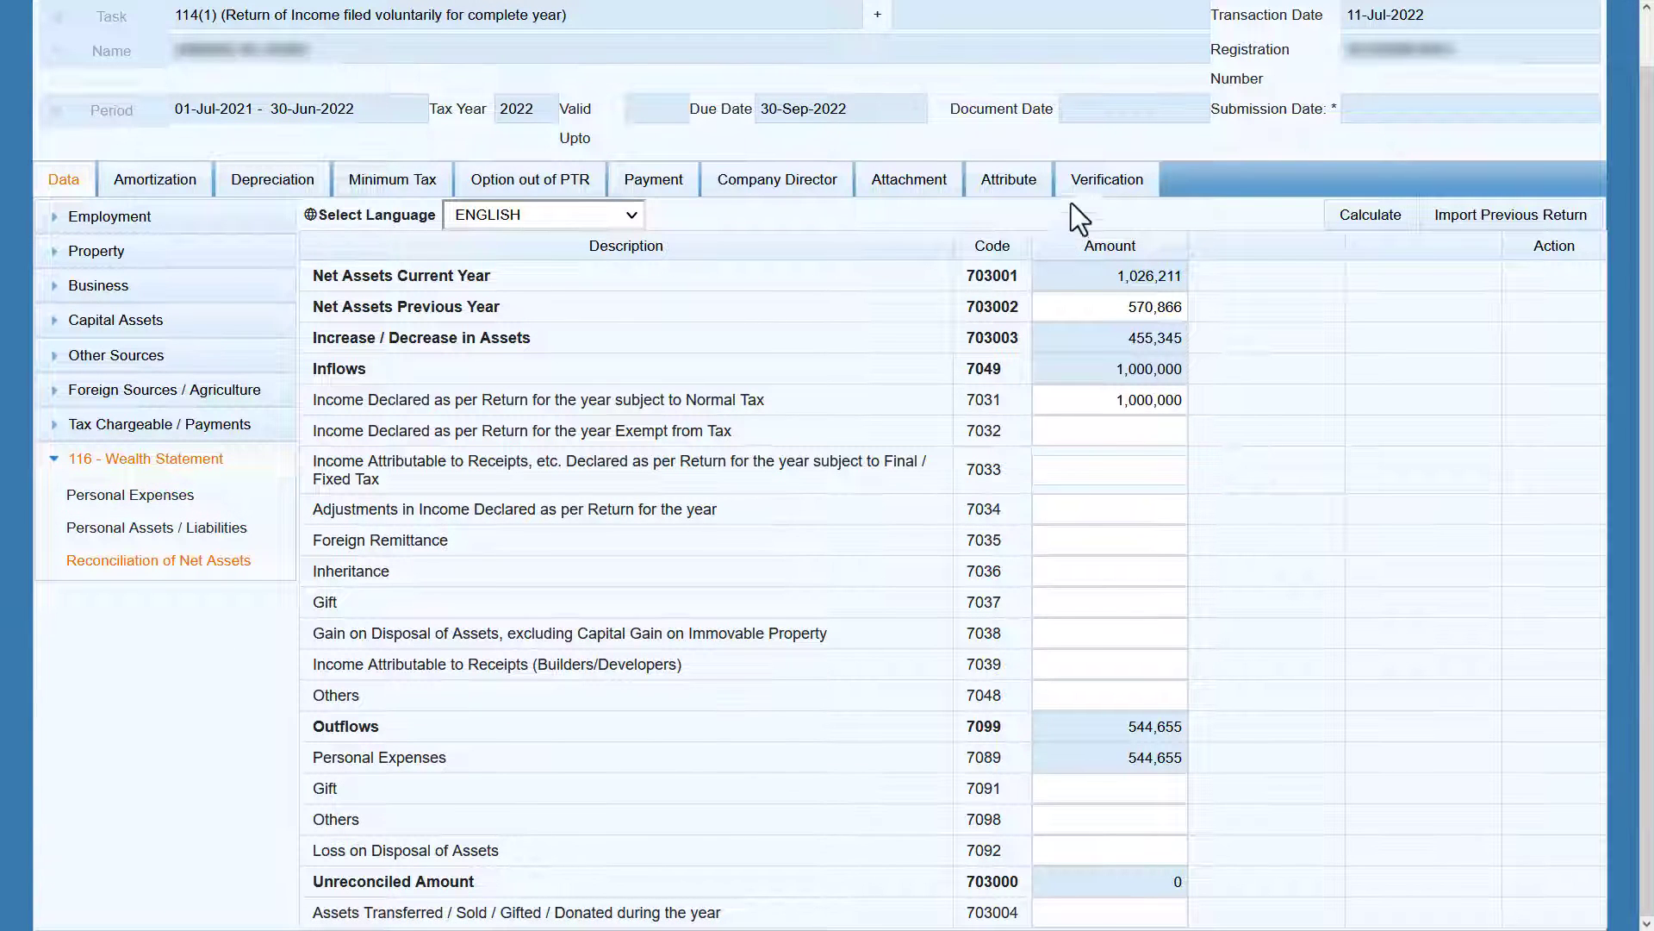
View the Verification declaration, then save the 114(1) return without submitting it and close the form.
left_click(1084, 183)
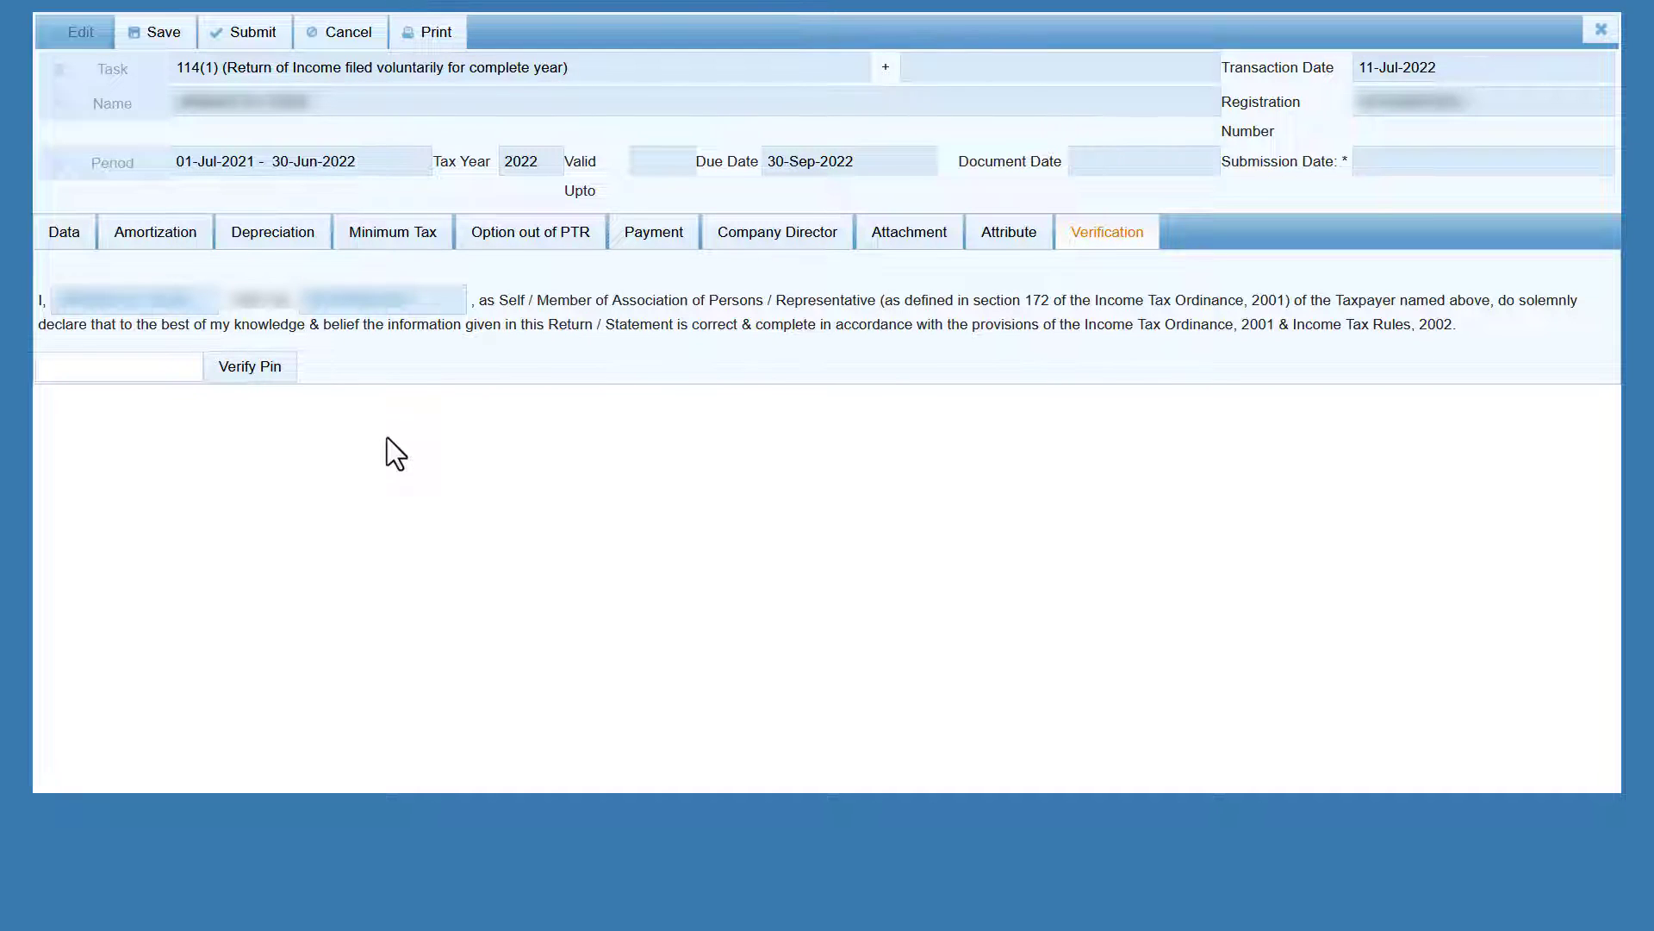
left_click(148, 38)
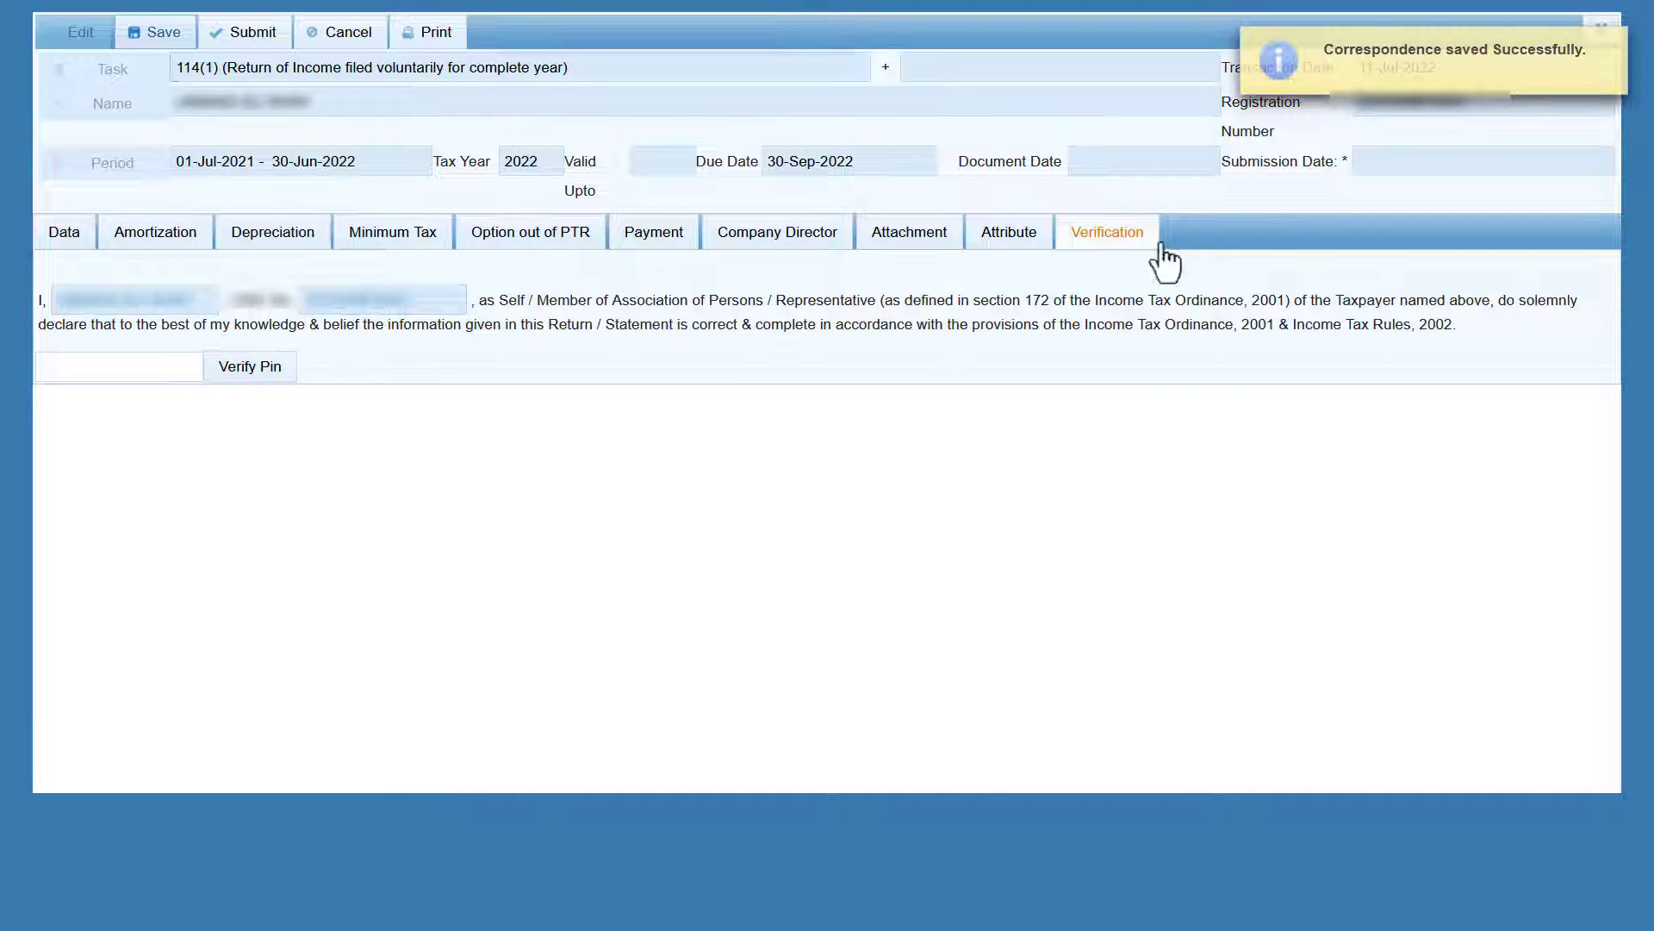
left_click(1600, 26)
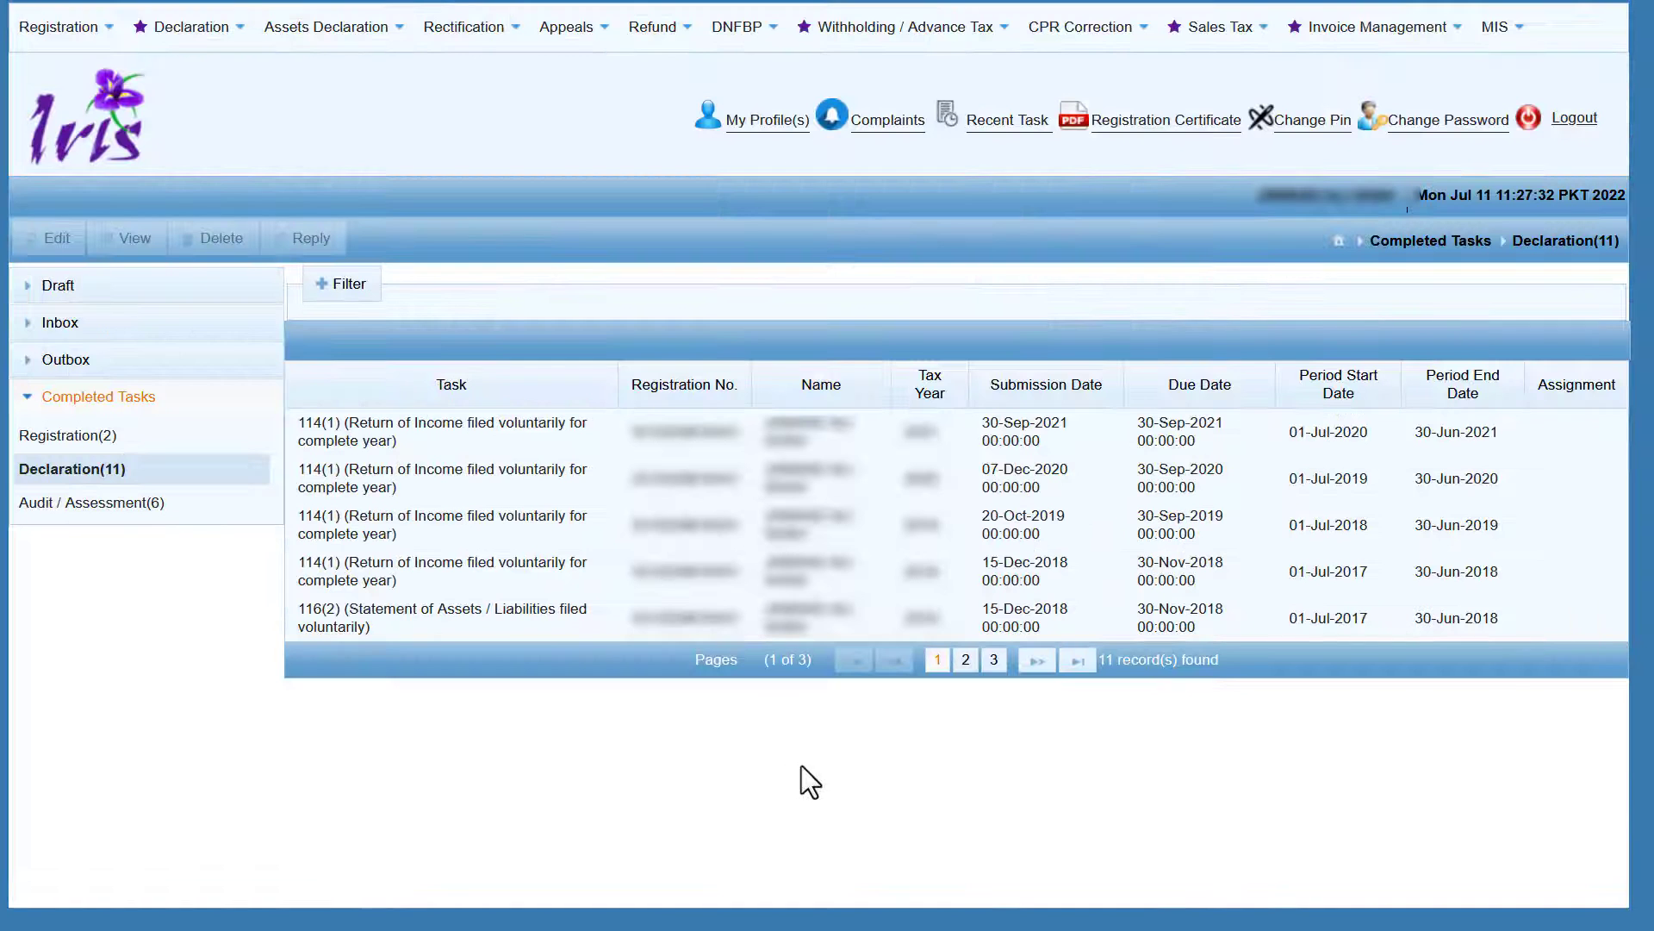